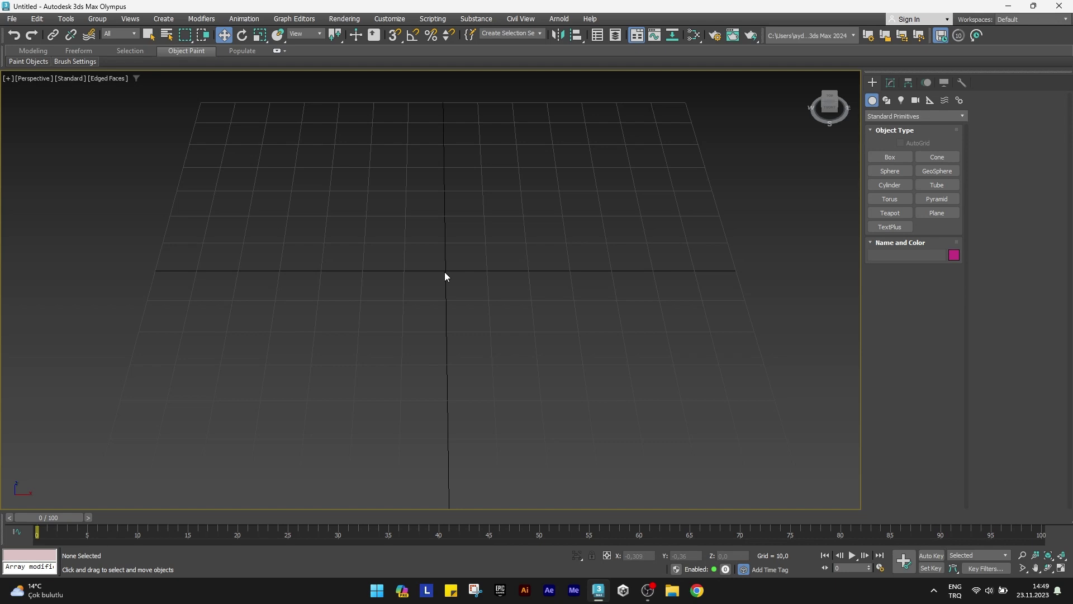
Create a box 35 long, 30 wide and 30 tall with 2 height segments
{"action": "left_click", "coordinate": [890, 157]}
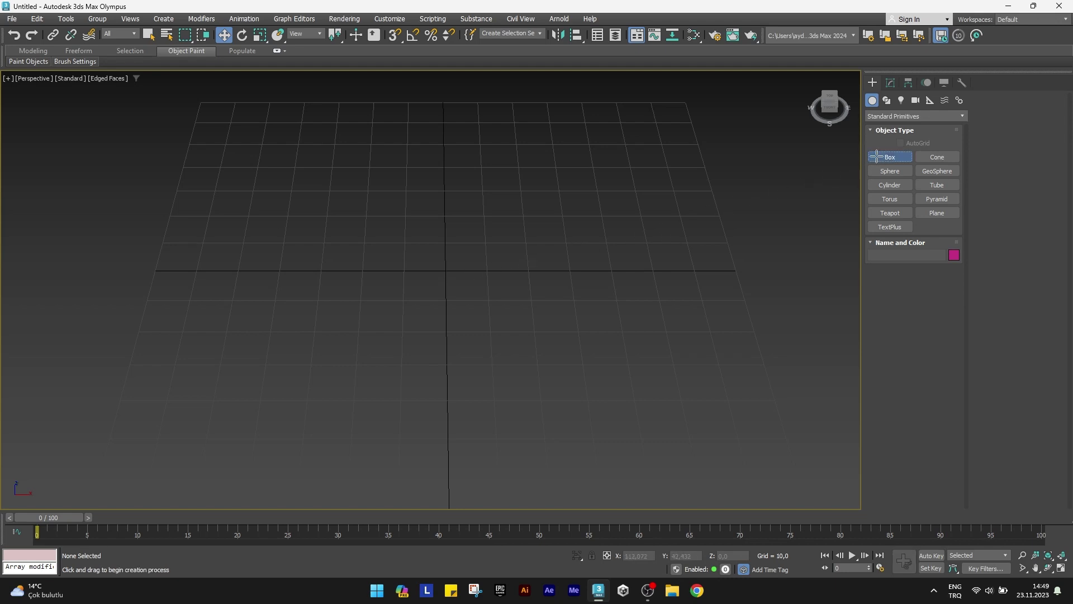
{"action": "mouse_move", "coordinate": [407, 235]}
{"action": "left_mouse_down"}
{"action": "mouse_move", "coordinate": [432, 281]}
{"action": "mouse_move", "coordinate": [536, 336]}
{"action": "left_mouse_up"}
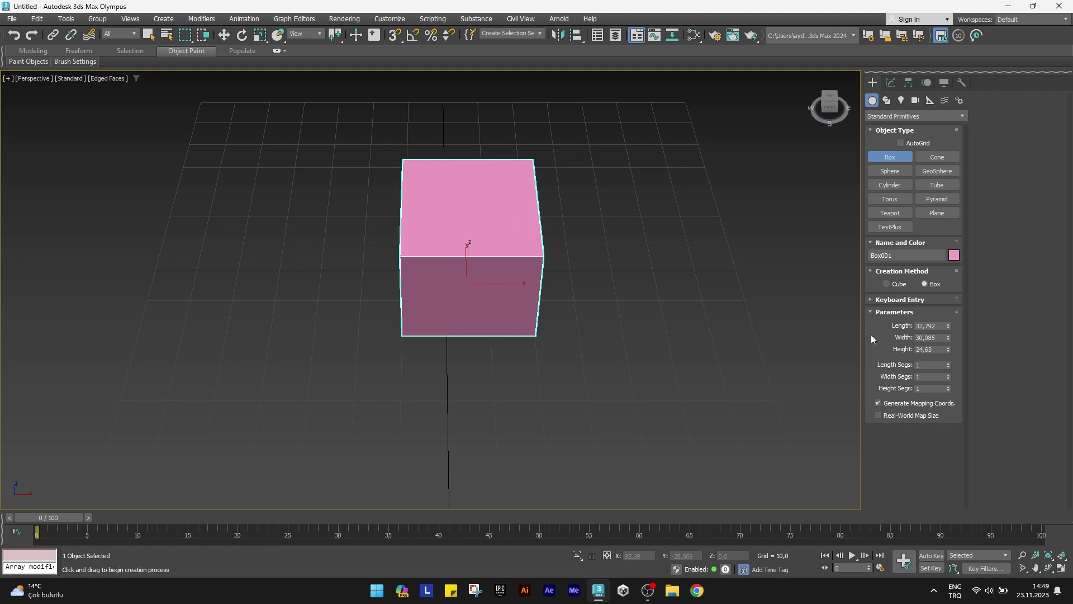
{"action": "double_click", "coordinate": [940, 326]}
{"action": "type", "text": "35"}
{"action": "key", "text": "Tab"}
{"action": "key", "text": "Tab"}
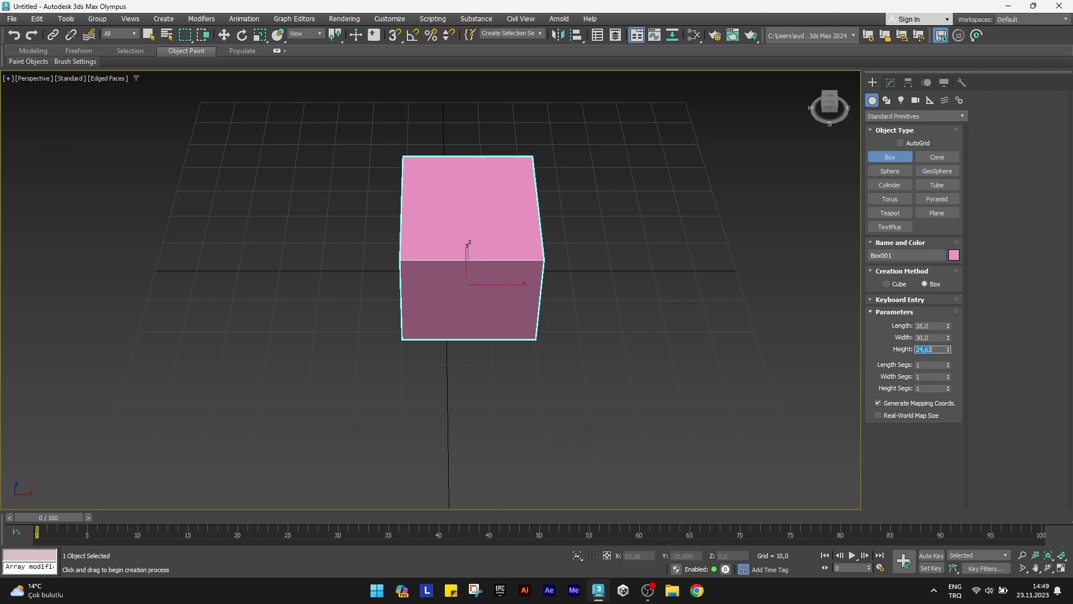
{"action": "key", "text": "Tab"}
{"action": "key", "text": "Tab"}
{"action": "key", "text": "Tab"}
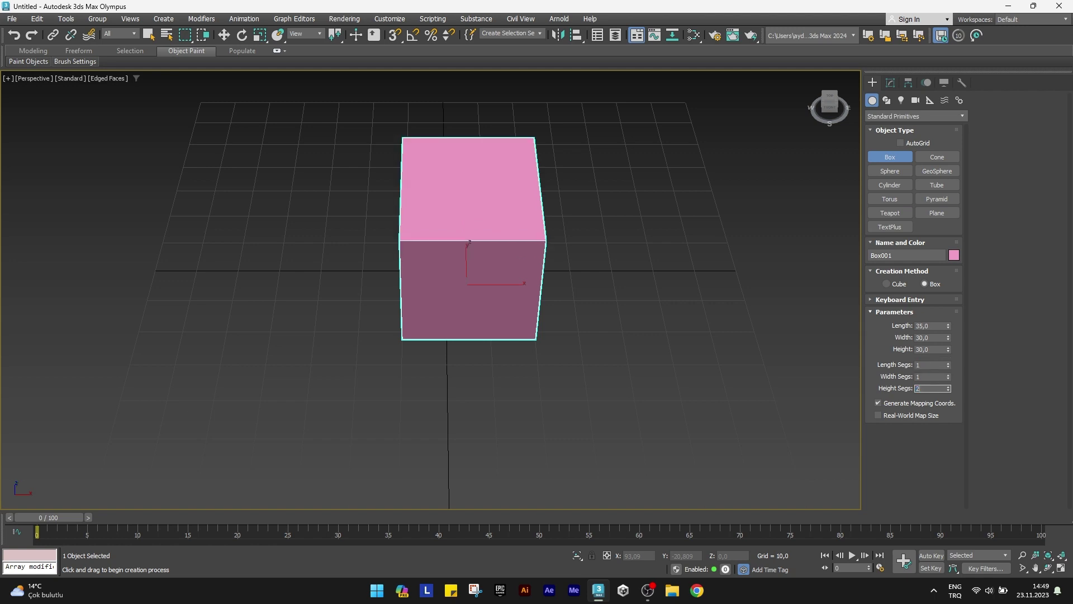
{"action": "type", "text": "2w"}
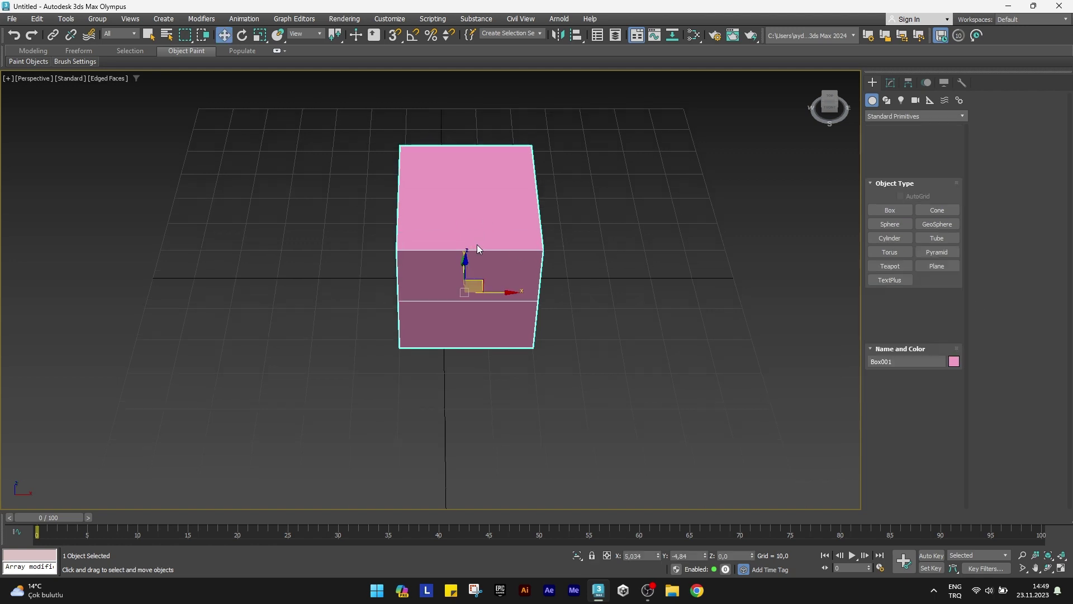
{"action": "scroll", "coordinate": [477, 241], "scroll_direction": "up", "scroll_amount": 4}
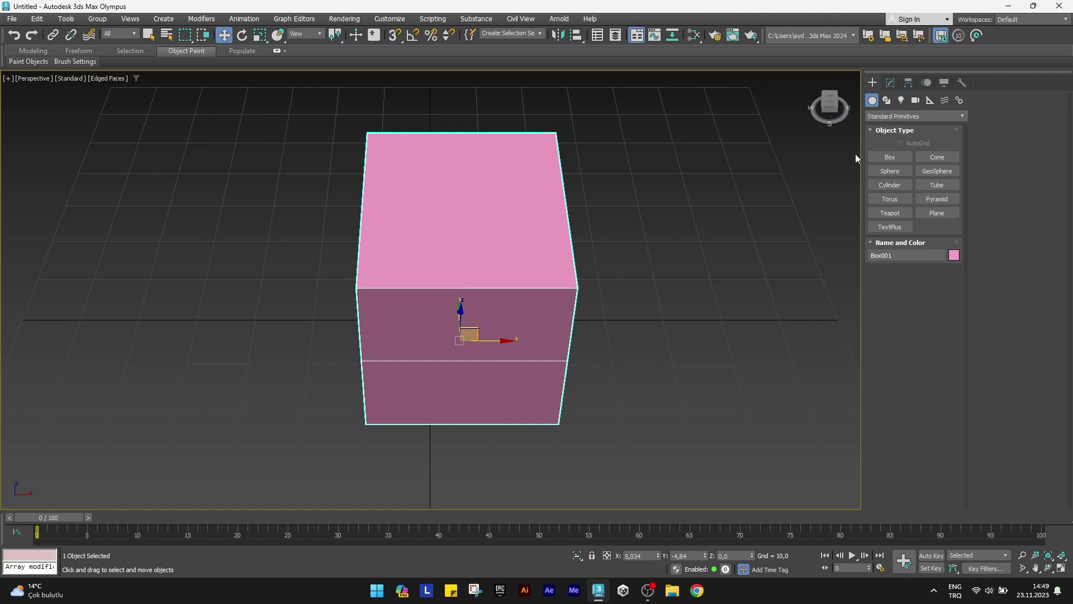
Add an Edit Poly modifier to the box
{"action": "left_click", "coordinate": [891, 83]}
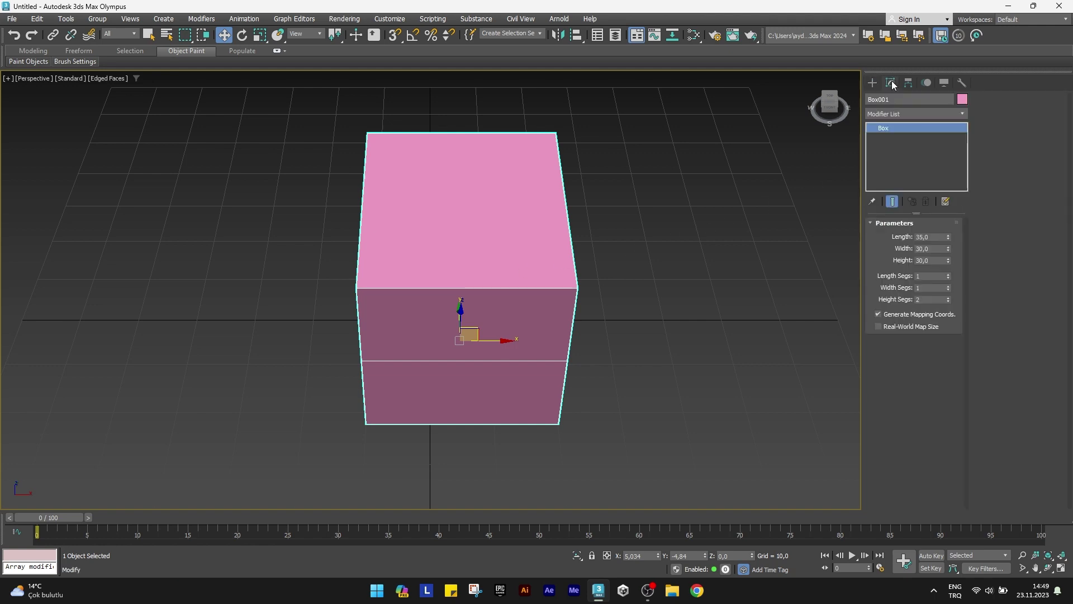
{"action": "left_click", "coordinate": [897, 117]}
{"action": "type", "text": "e"}
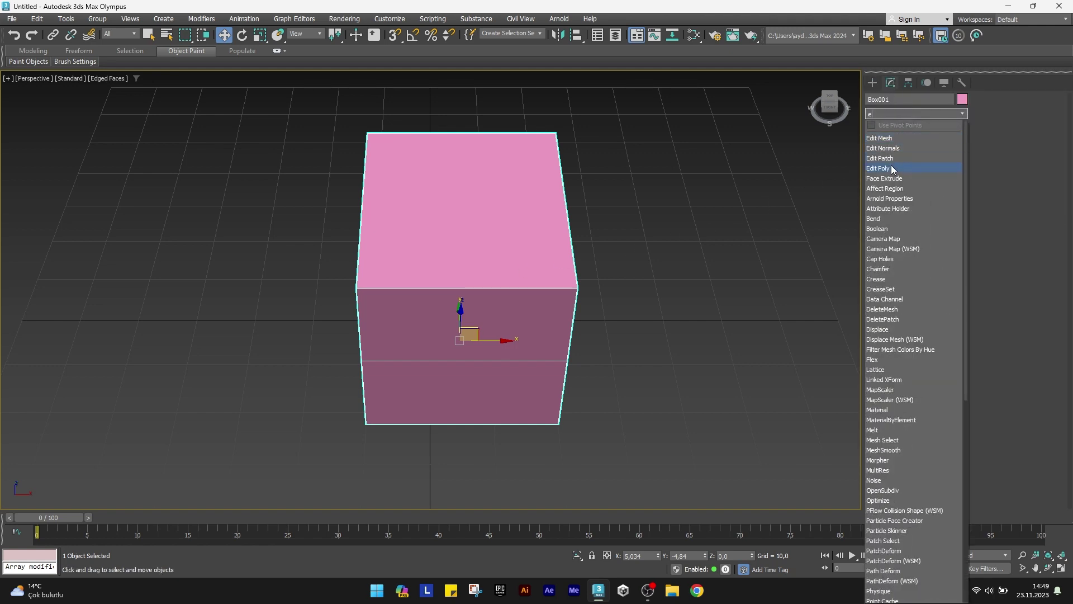
{"action": "left_click", "coordinate": [891, 167]}
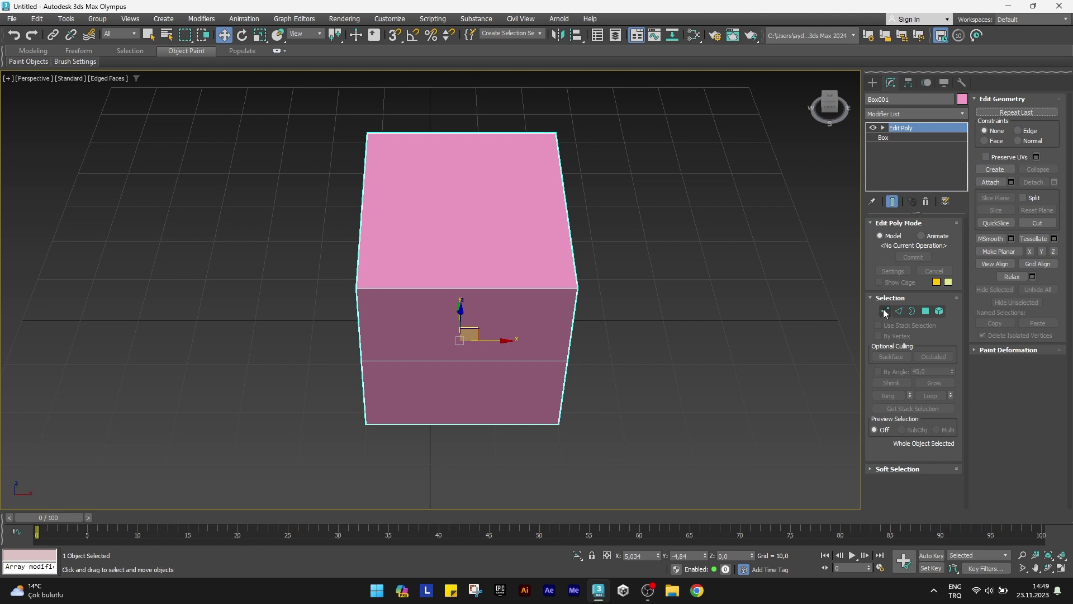
Lower the box's middle ring of vertices to about 12 units high
{"action": "left_click", "coordinate": [885, 311]}
{"action": "mouse_move", "coordinate": [604, 291]}
{"action": "middle_mouse_down", "text": "alt"}
{"action": "mouse_move", "coordinate": [602, 247]}
{"action": "mouse_move", "coordinate": [571, 249]}
{"action": "middle_mouse_up", "text": "alt"}
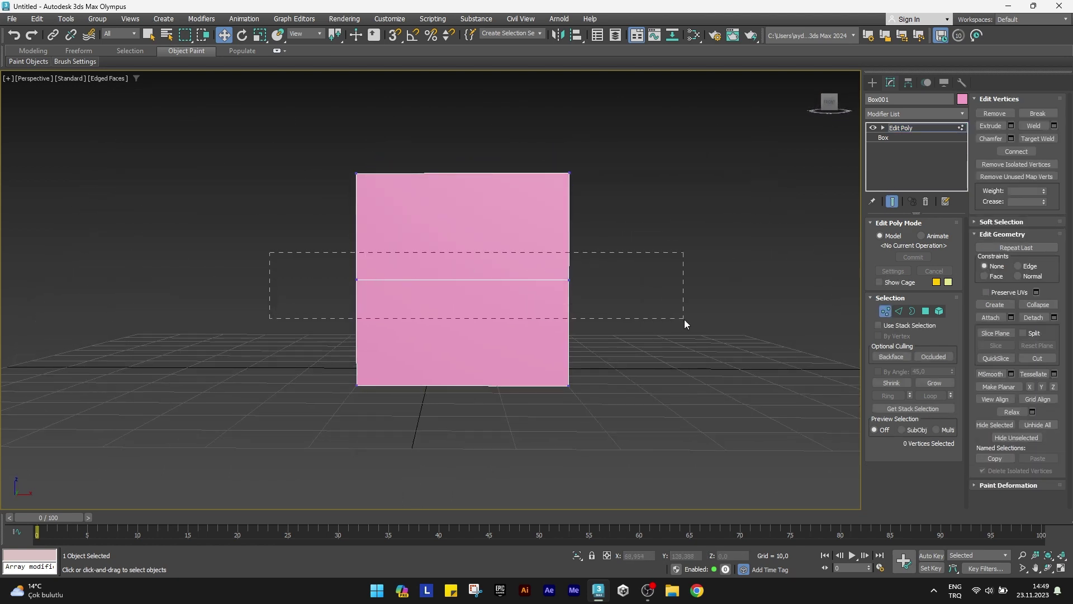
{"action": "left_click_drag", "start_coordinate": [676, 319], "coordinate": [684, 319]}
{"action": "left_click_drag", "start_coordinate": [463, 249], "coordinate": [467, 265]}
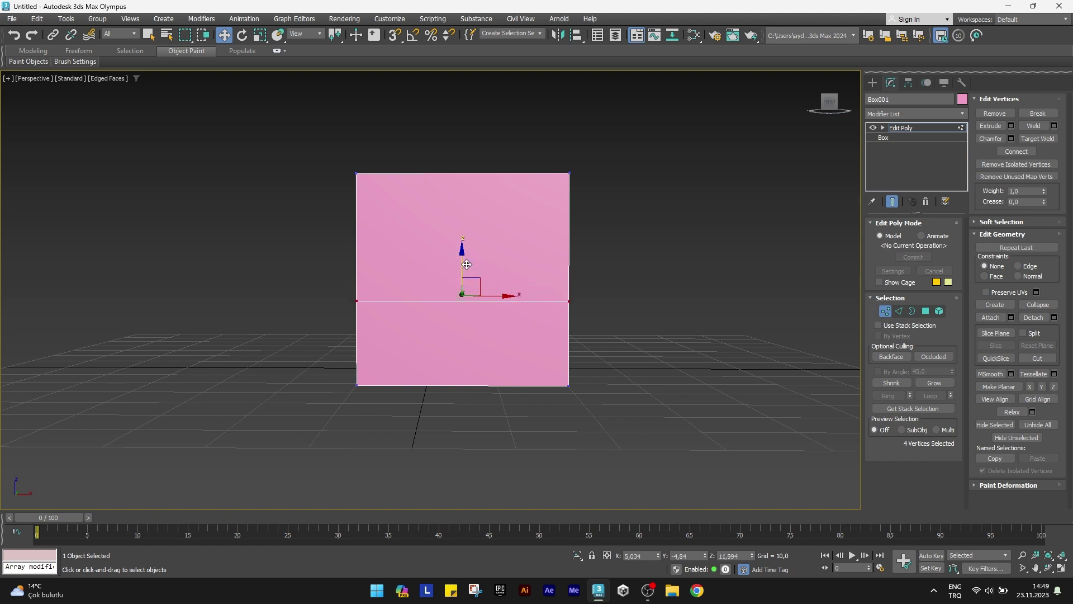
{"action": "left_click", "coordinate": [926, 312]}
{"action": "mouse_move", "coordinate": [400, 342]}
{"action": "middle_mouse_down", "text": "alt"}
{"action": "mouse_move", "coordinate": [341, 340]}
{"action": "mouse_move", "coordinate": [427, 354]}
{"action": "middle_mouse_up", "text": "alt"}
Extrude the box's lower front face by 25 units
{"action": "left_click", "coordinate": [403, 373]}
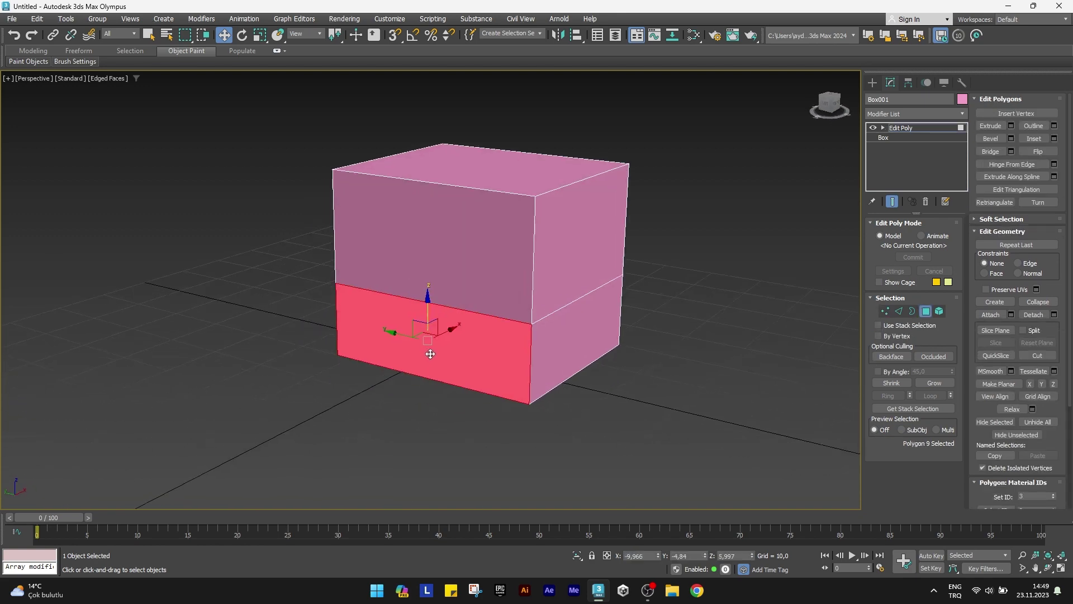
{"action": "left_click", "coordinate": [1010, 125]}
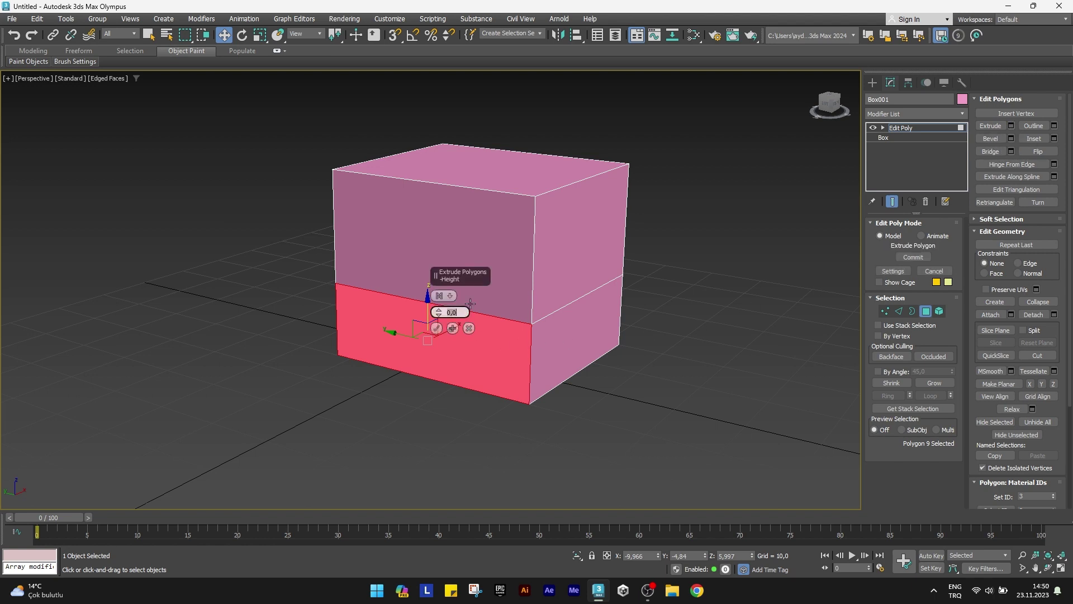
{"action": "type", "text": "25"}
{"action": "key", "text": "Return"}
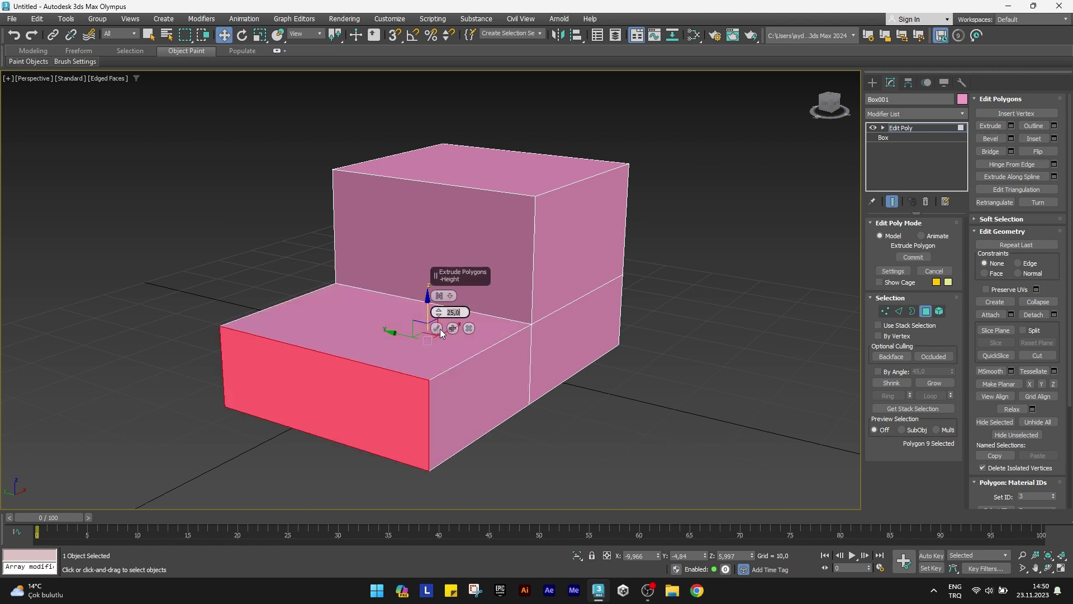
{"action": "left_click", "coordinate": [436, 328]}
Extrude the lower side face by 7 units and leave sub-object level
{"action": "scroll", "coordinate": [618, 352], "scroll_direction": "up", "scroll_amount": 5}
{"action": "mouse_move", "coordinate": [551, 349]}
{"action": "middle_mouse_down"}
{"action": "mouse_move", "coordinate": [558, 393]}
{"action": "mouse_move", "coordinate": [335, 270]}
{"action": "mouse_move", "coordinate": [451, 376]}
{"action": "middle_mouse_up"}
{"action": "left_click", "coordinate": [515, 405]}
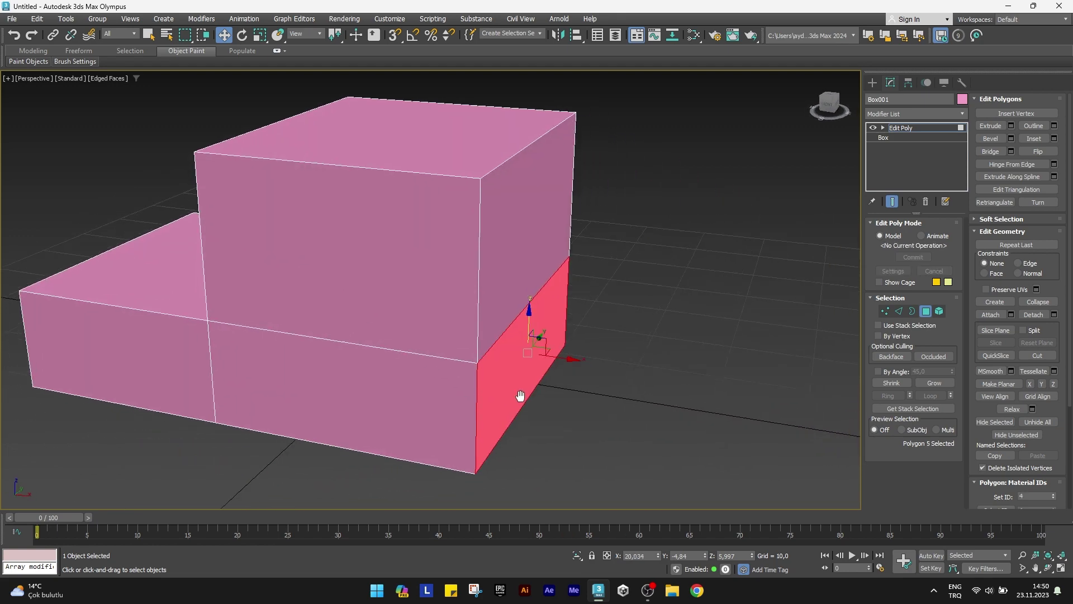
{"action": "middle_click_drag", "start_coordinate": [516, 405], "coordinate": [575, 311], "text": "alt"}
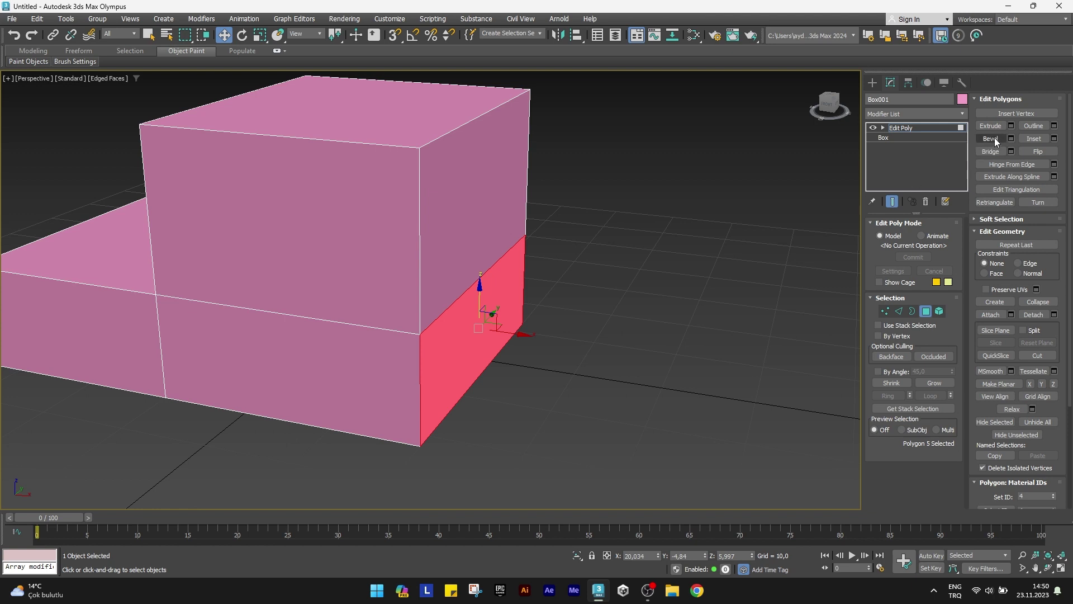
{"action": "left_click", "coordinate": [1012, 128]}
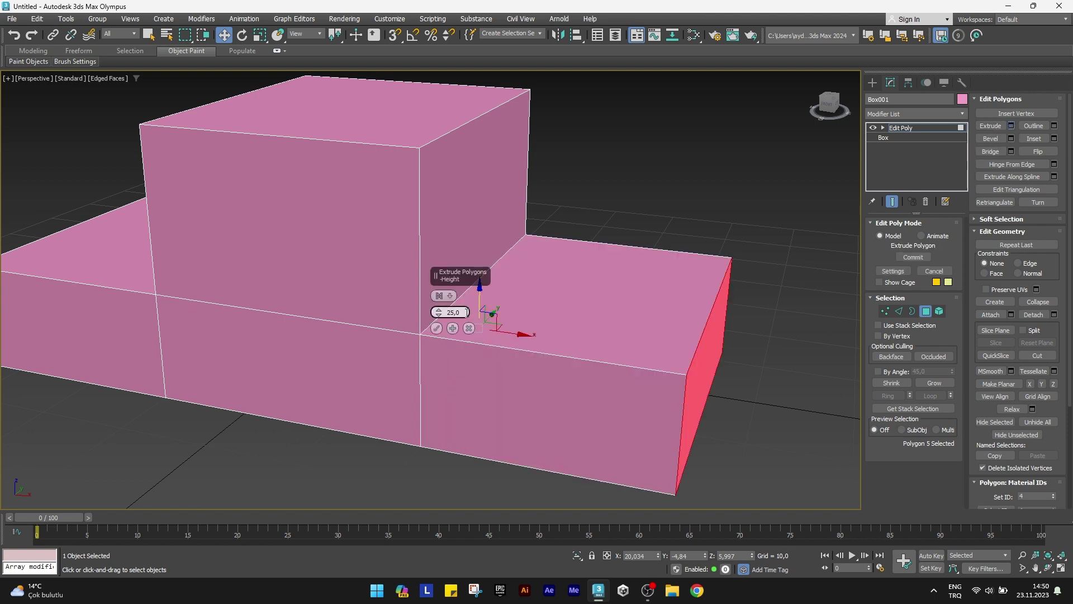
{"action": "type", "text": "7"}
{"action": "key", "text": "Return"}
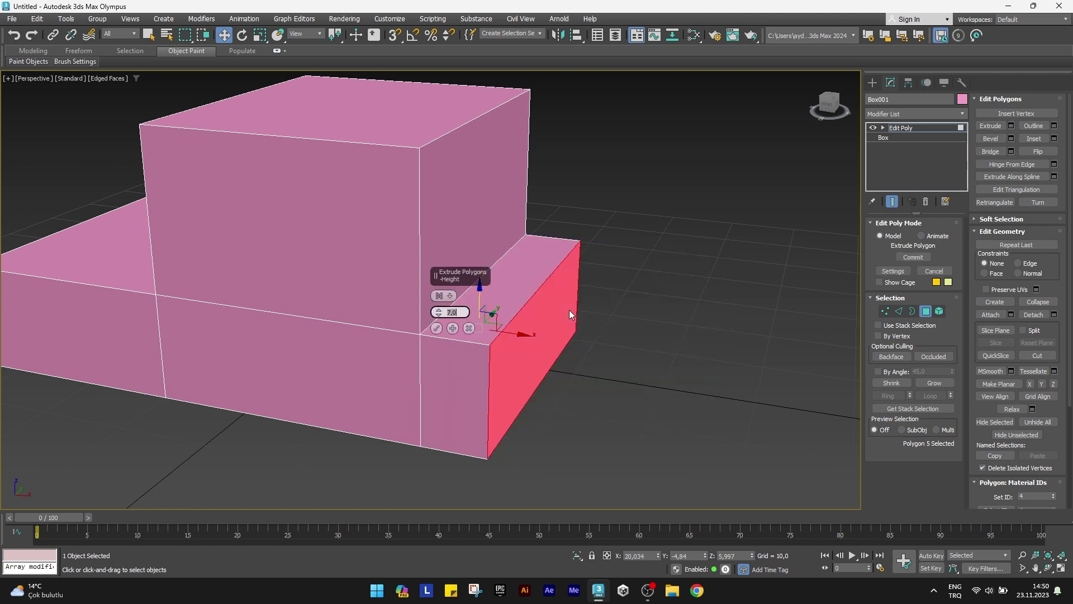
{"action": "left_click", "coordinate": [437, 328]}
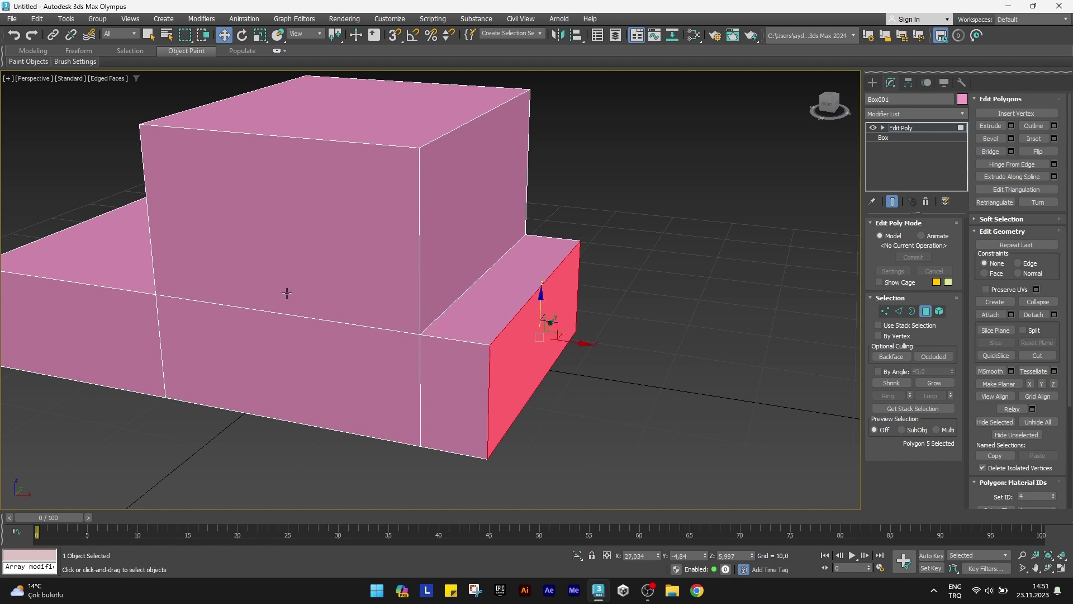
{"action": "mouse_move", "coordinate": [287, 292]}
{"action": "middle_mouse_down"}
{"action": "mouse_move", "coordinate": [280, 248]}
{"action": "mouse_move", "coordinate": [384, 347]}
{"action": "mouse_move", "coordinate": [406, 164]}
{"action": "middle_mouse_up"}
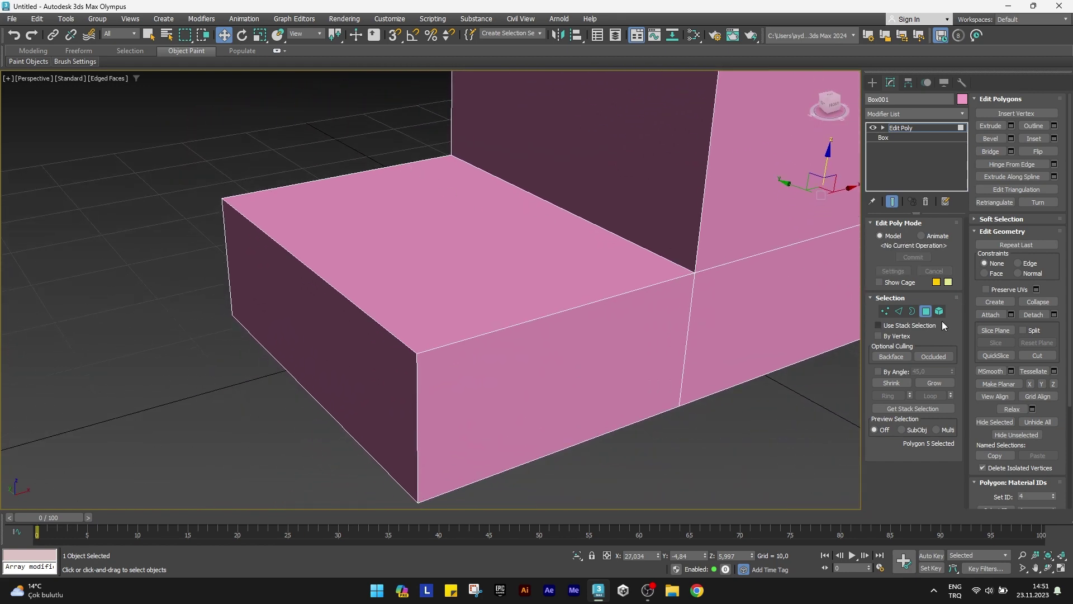
{"action": "left_click", "coordinate": [926, 311]}
{"action": "key", "text": "z"}
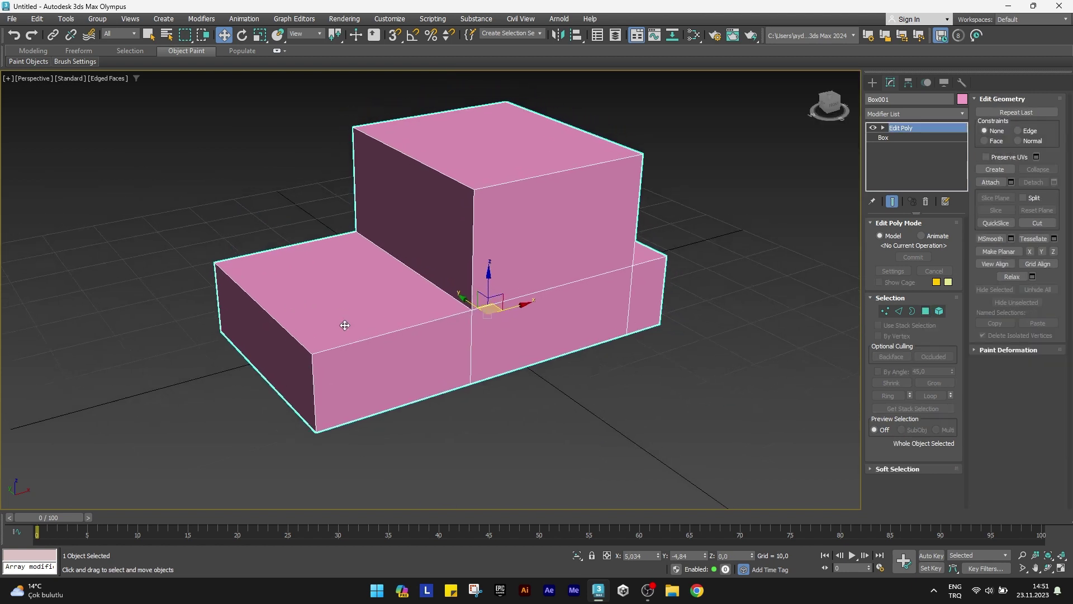
Draw a flat box covering the car's footprint in the Top view
{"action": "left_click", "coordinate": [873, 83]}
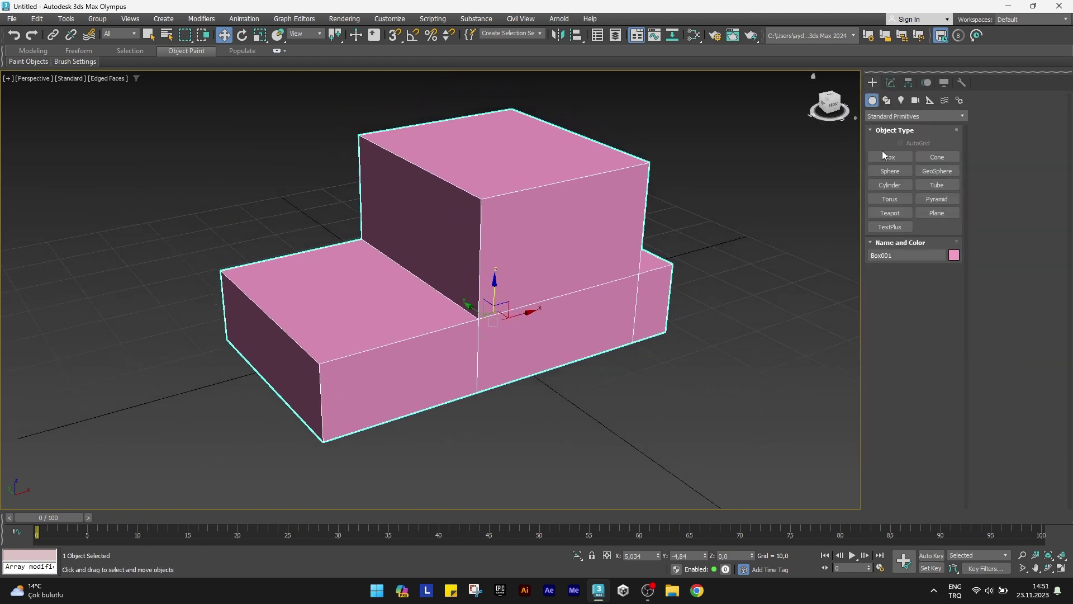
{"action": "left_click", "coordinate": [884, 157]}
{"action": "key", "text": "t"}
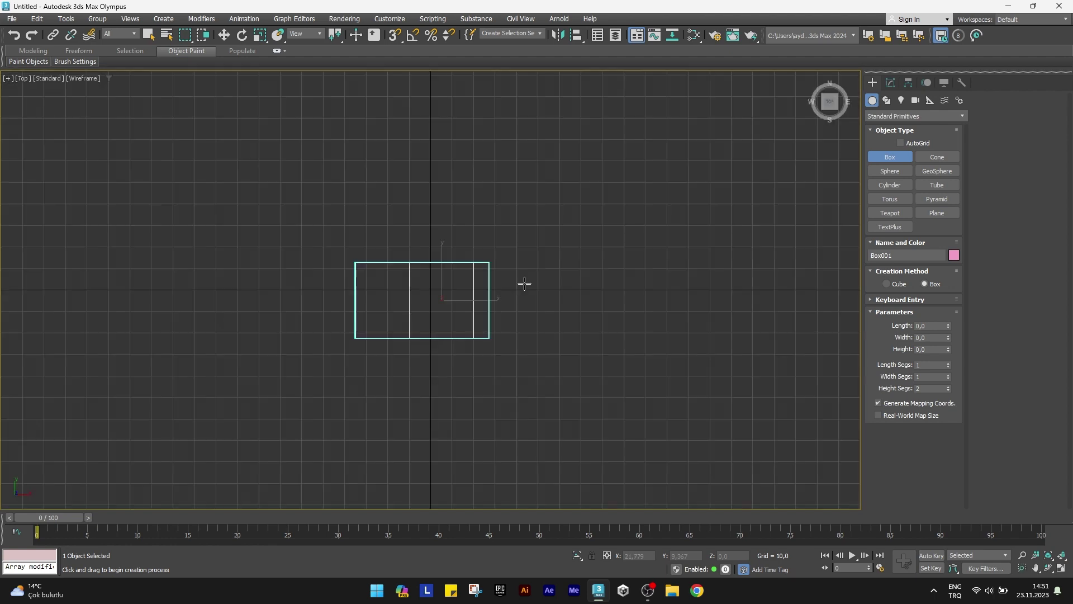
{"action": "scroll", "coordinate": [401, 286], "scroll_direction": "up", "scroll_amount": 4}
{"action": "scroll", "coordinate": [384, 283], "scroll_direction": "up", "scroll_amount": 2}
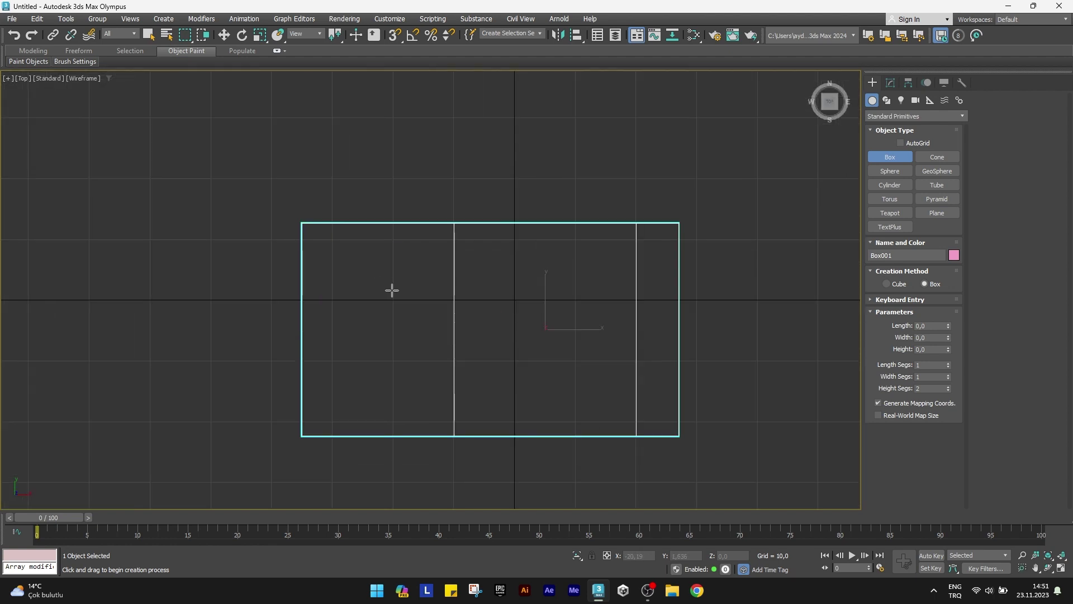
{"action": "scroll", "coordinate": [365, 238], "scroll_direction": "up", "scroll_amount": 1}
{"action": "mouse_move", "coordinate": [267, 164]}
{"action": "left_mouse_down"}
{"action": "mouse_move", "coordinate": [480, 318]}
{"action": "mouse_move", "coordinate": [665, 398]}
{"action": "left_mouse_up"}
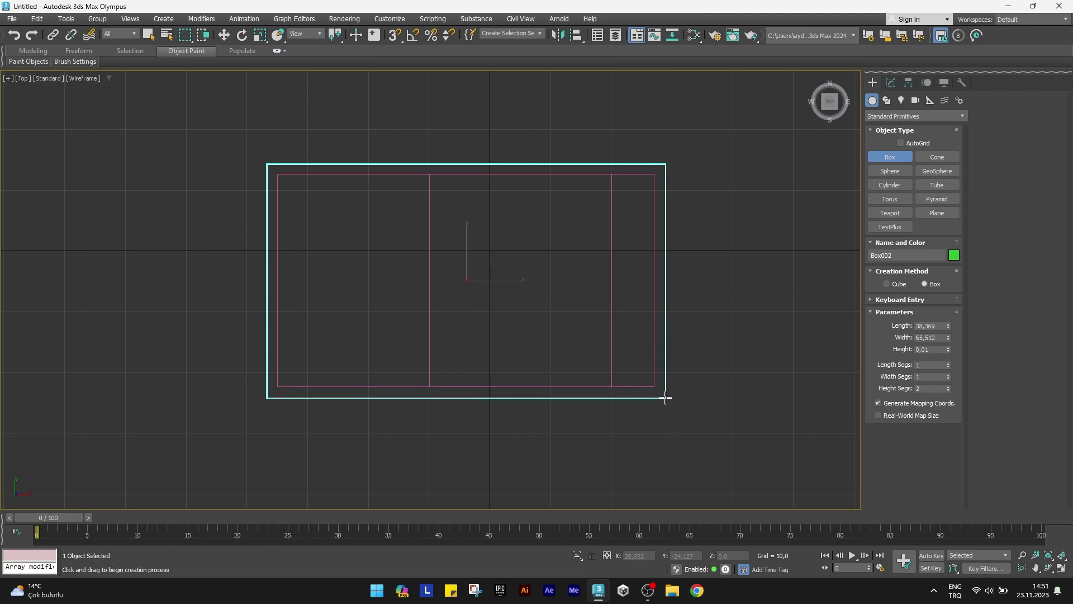
{"action": "key", "text": "w"}
{"action": "key", "text": "p"}
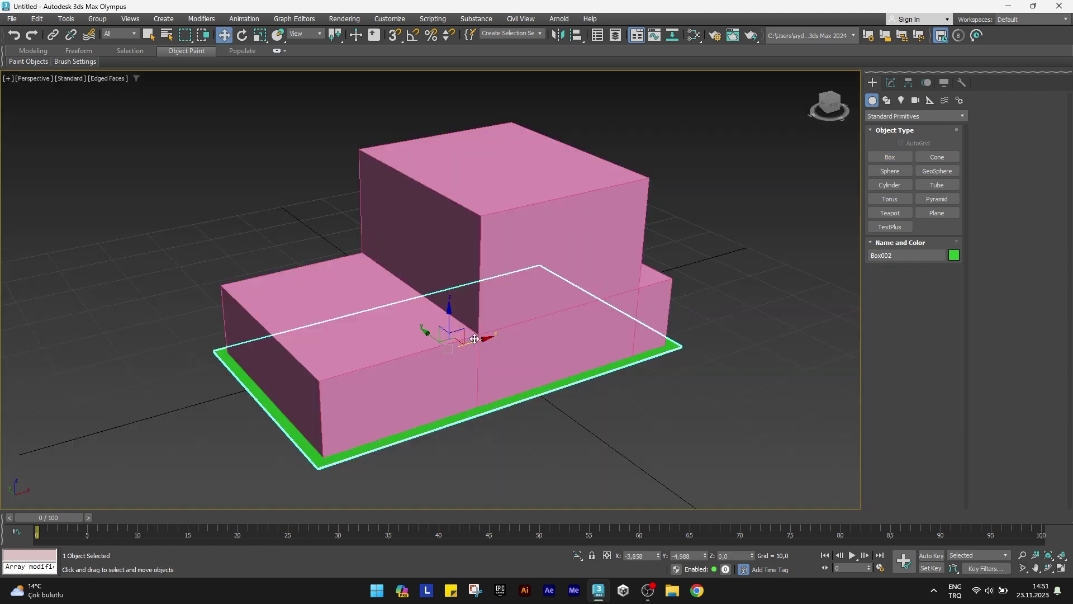
{"action": "middle_click_drag", "start_coordinate": [489, 333], "coordinate": [476, 412], "text": "alt"}
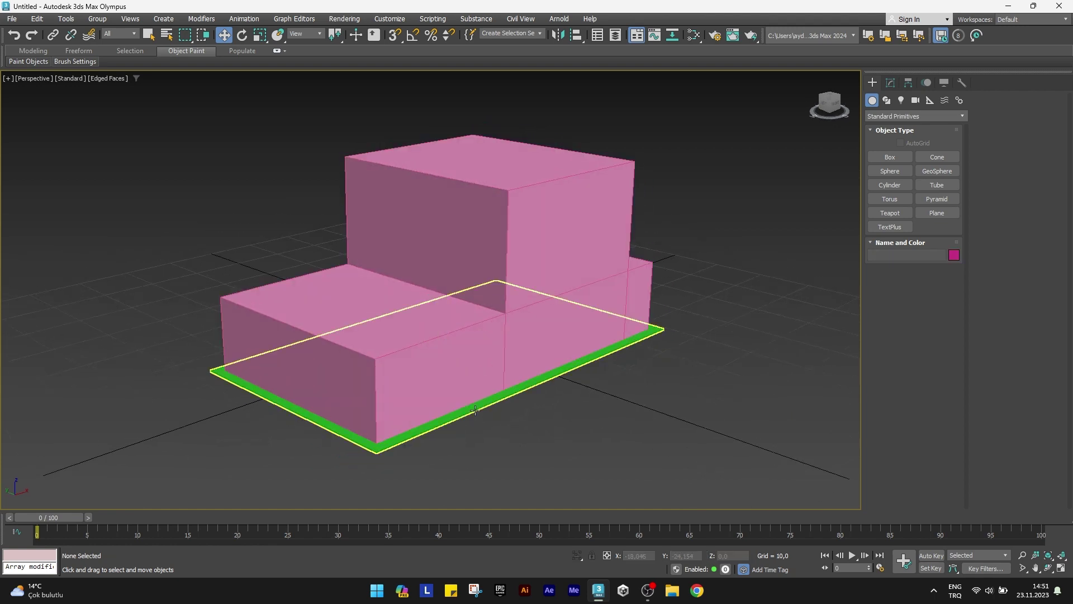
Set the base slab to length 38, width 65, height 2, one height segment
{"action": "left_click", "coordinate": [890, 83]}
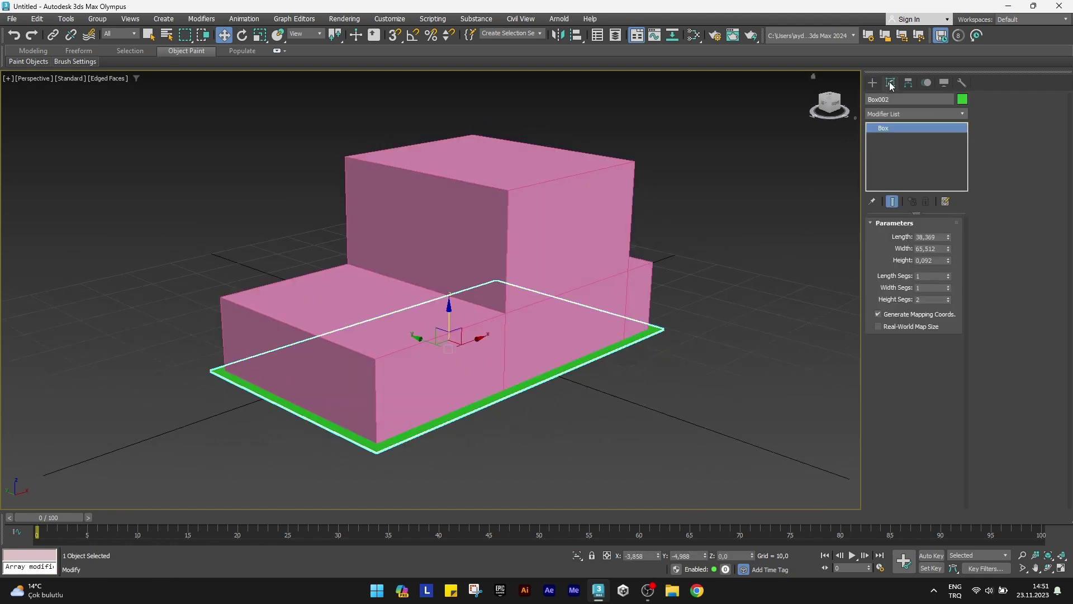
{"action": "left_click", "coordinate": [939, 237]}
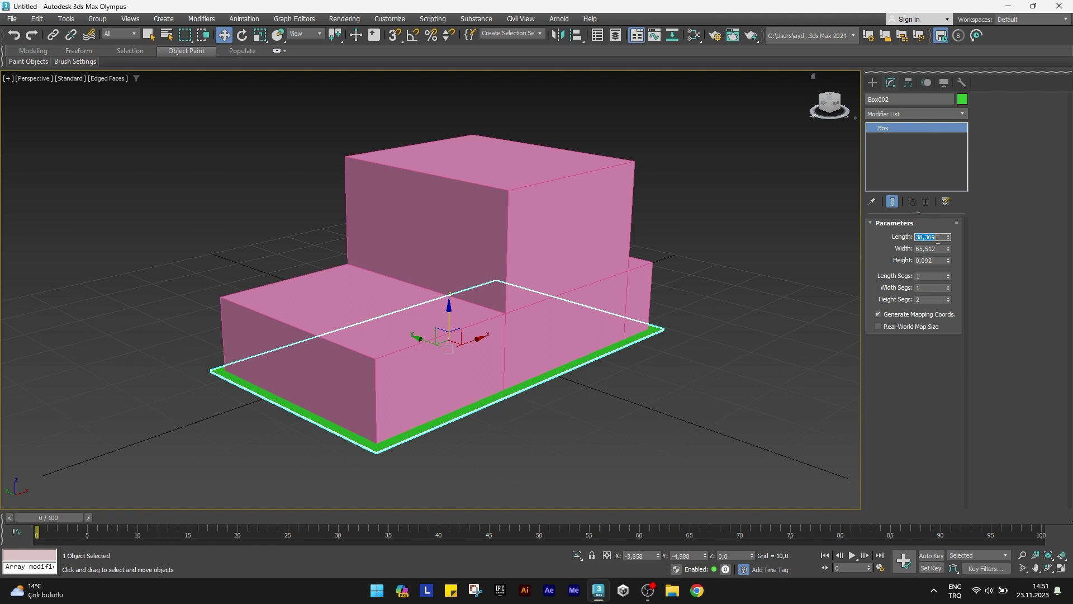
{"action": "type", "text": "38"}
{"action": "key", "text": "Tab"}
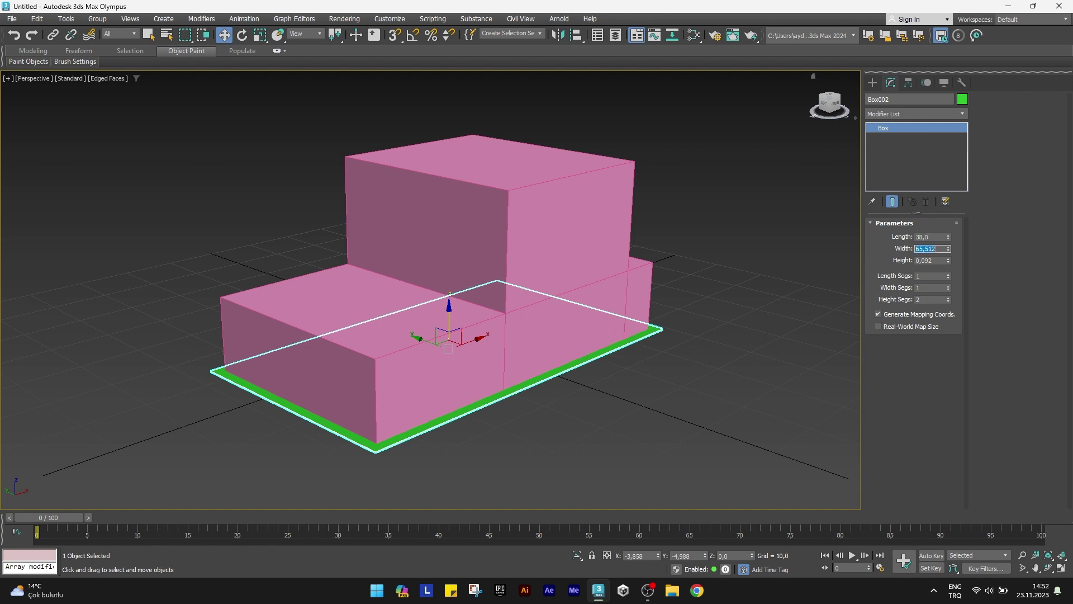
{"action": "key", "text": "Tab"}
{"action": "type", "text": "2"}
{"action": "key", "text": "Return"}
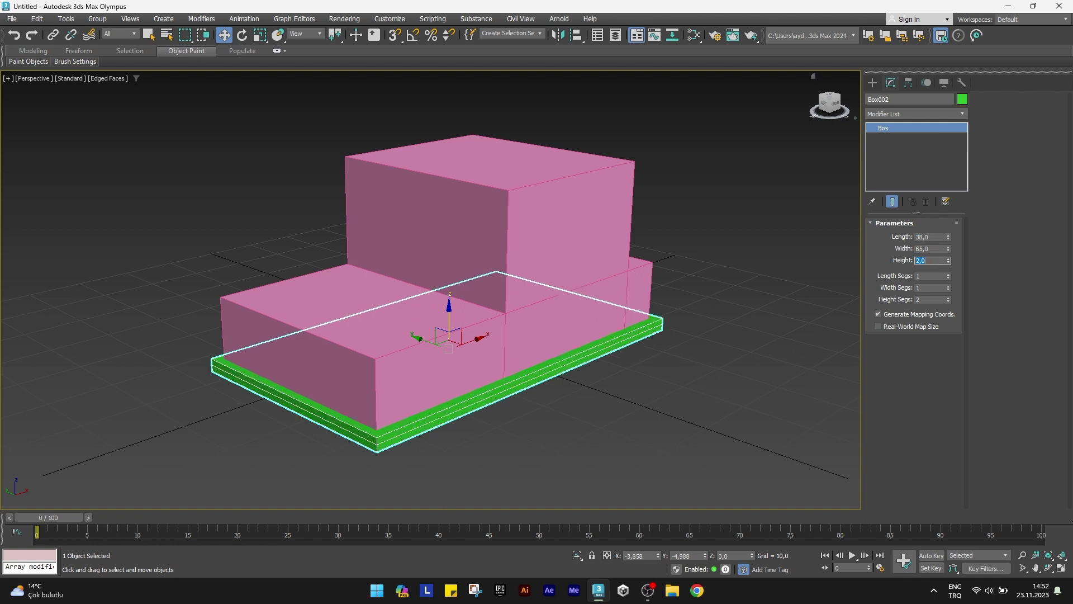
{"action": "left_click", "coordinate": [949, 301]}
{"action": "mouse_move", "coordinate": [461, 397]}
{"action": "middle_mouse_down"}
{"action": "mouse_move", "coordinate": [460, 375]}
{"action": "mouse_move", "coordinate": [426, 391]}
{"action": "mouse_move", "coordinate": [541, 397]}
{"action": "mouse_move", "coordinate": [448, 386]}
{"action": "middle_mouse_up"}
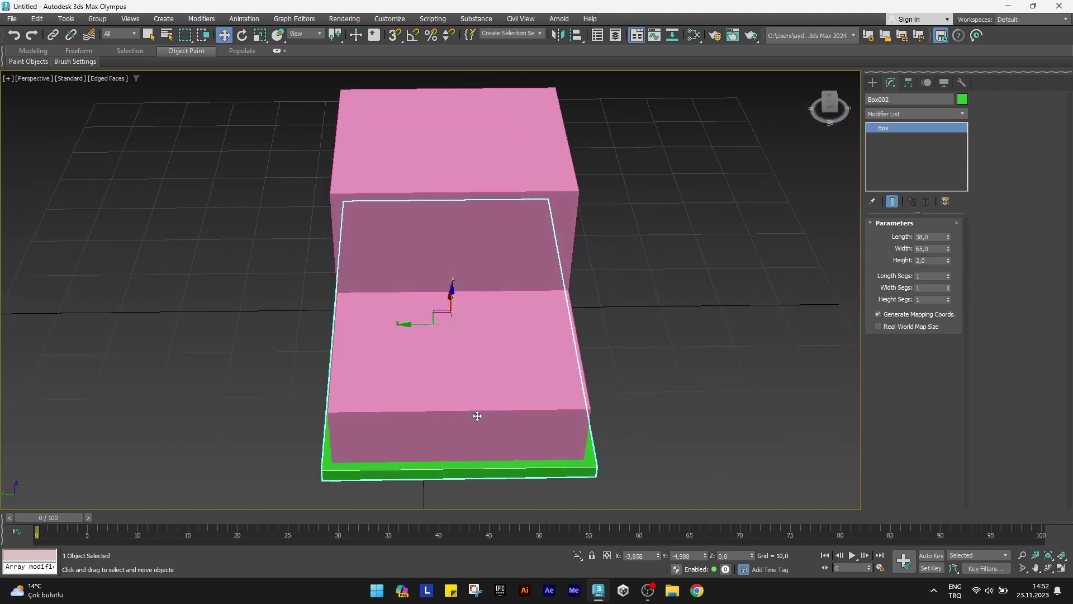
Align the base slab's center to Box001's center on X and Y, leaving Z unchanged
{"action": "left_click", "coordinate": [578, 37]}
{"action": "left_click", "coordinate": [469, 333]}
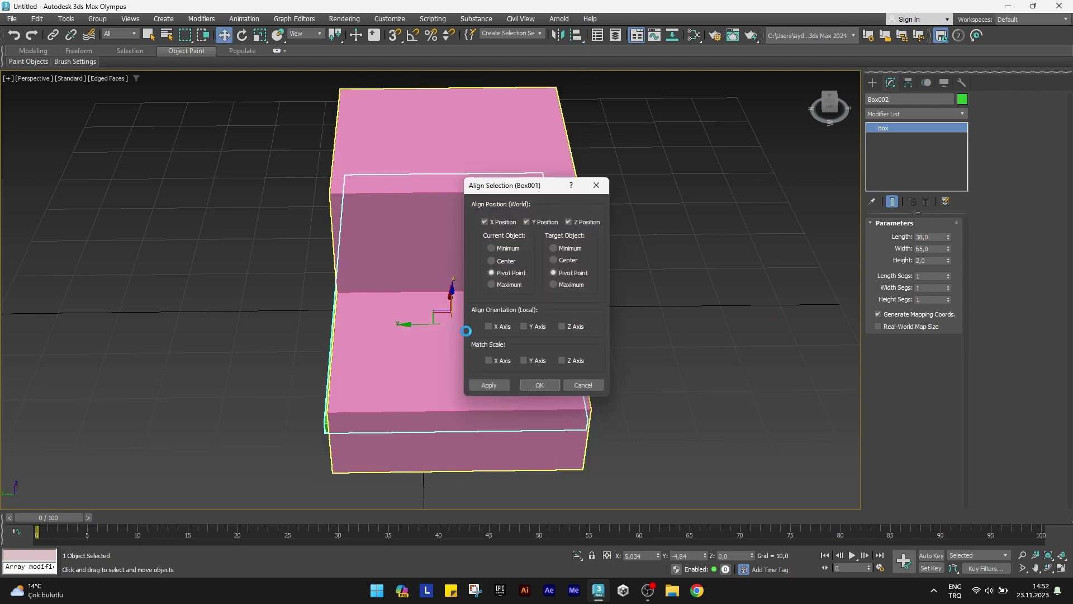
{"action": "left_click", "coordinate": [554, 260]}
{"action": "left_click", "coordinate": [516, 262]}
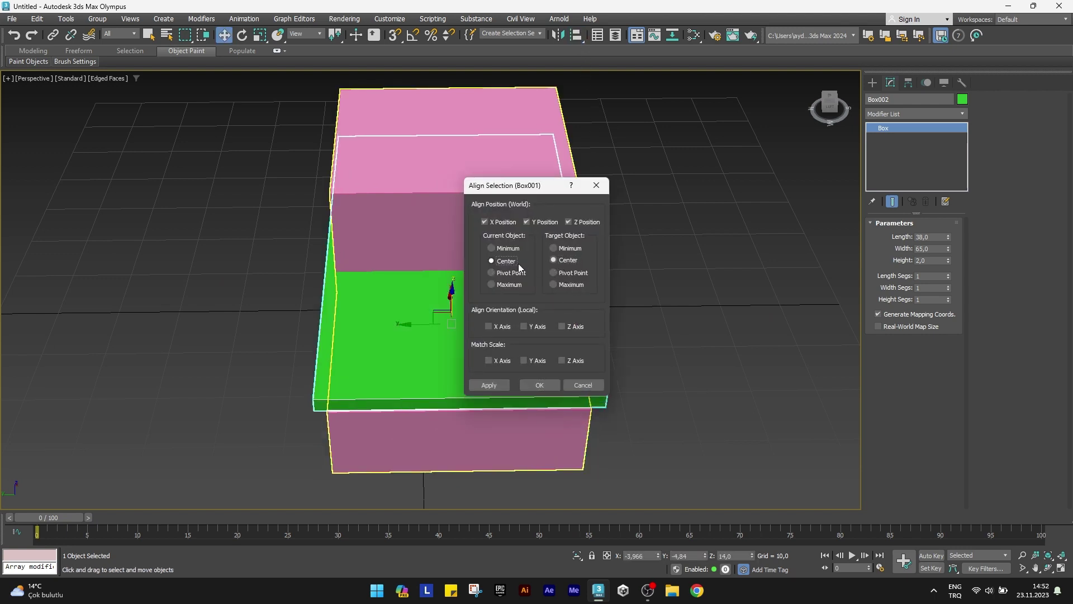
{"action": "left_click", "coordinate": [570, 221]}
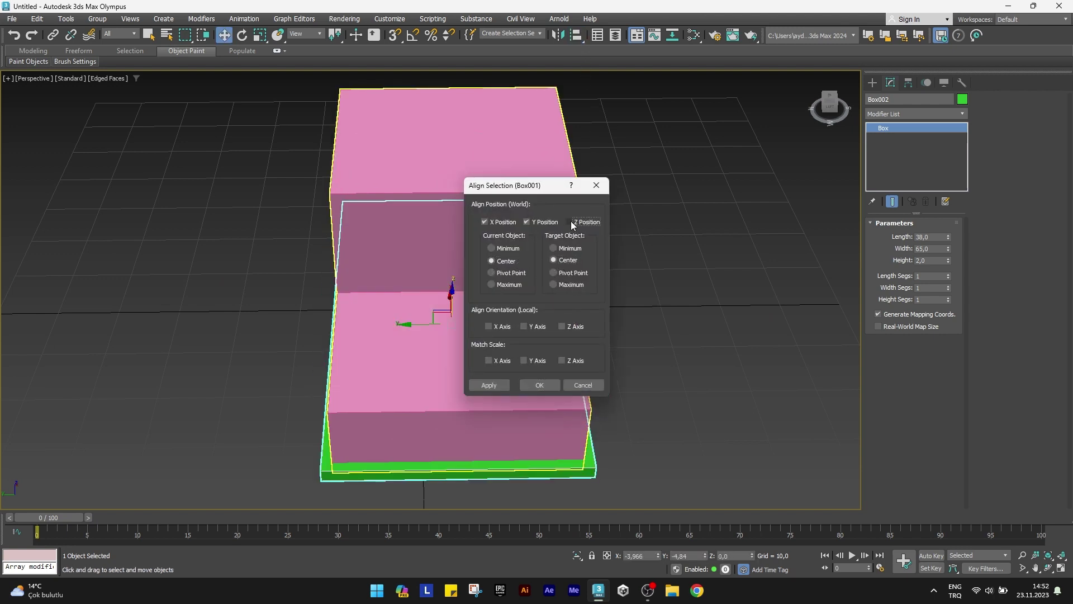
{"action": "left_click", "coordinate": [539, 385]}
{"action": "middle_click_drag", "start_coordinate": [548, 386], "coordinate": [640, 469], "text": "alt"}
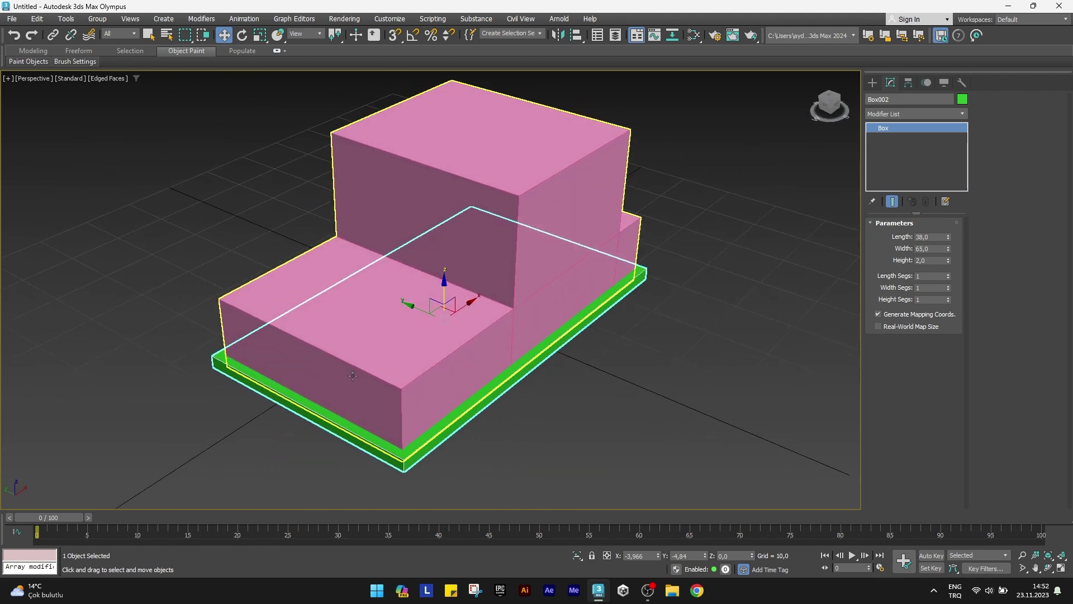
{"action": "left_click", "coordinate": [640, 464]}
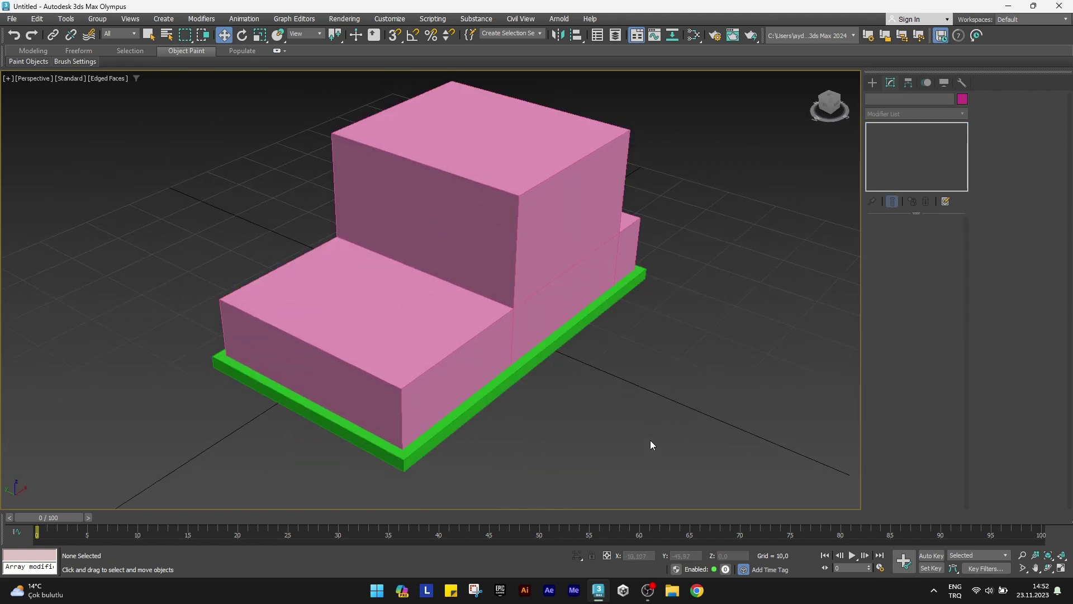
Draw a cylinder about 22.555 high in front of the pink body
{"action": "left_click", "coordinate": [873, 83]}
{"action": "scroll", "coordinate": [715, 236], "scroll_direction": "up", "scroll_amount": 1}
{"action": "scroll", "coordinate": [676, 236], "scroll_direction": "up", "scroll_amount": 4}
{"action": "scroll", "coordinate": [675, 237], "scroll_direction": "down", "scroll_amount": 3}
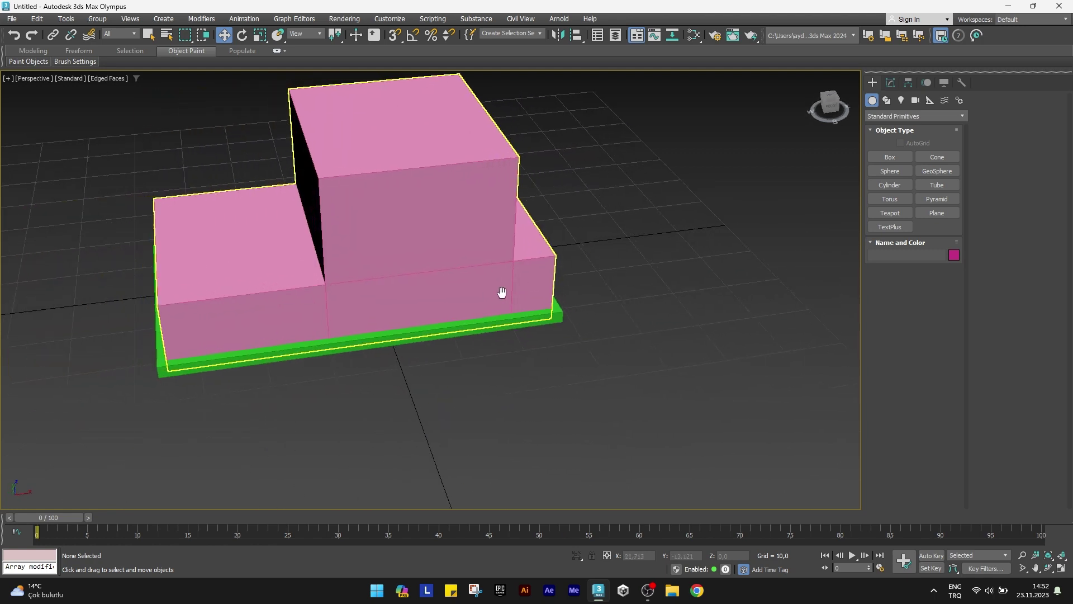
{"action": "left_click", "coordinate": [890, 185]}
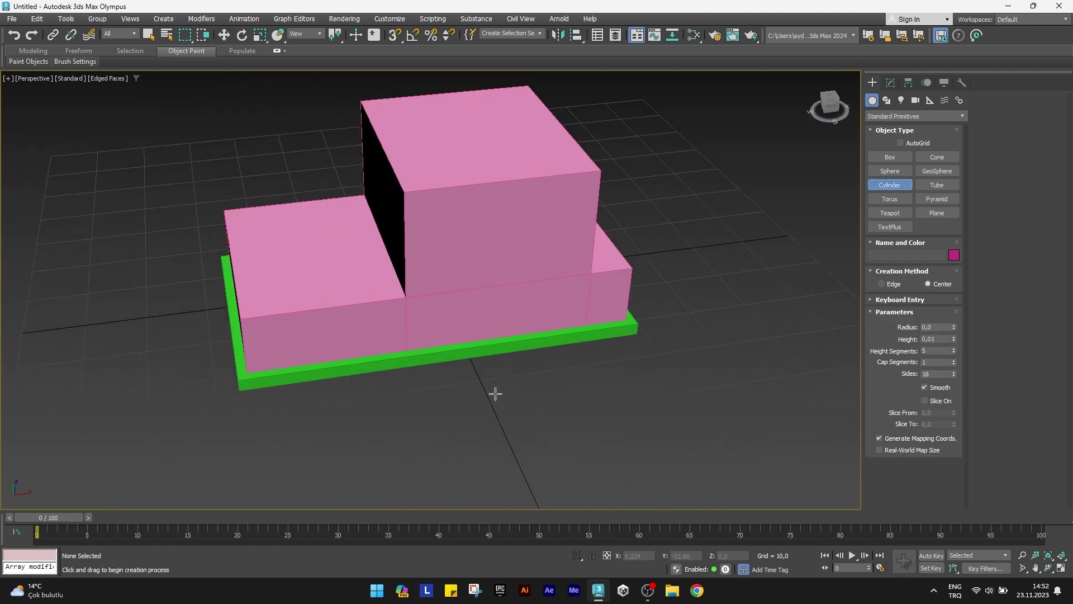
{"action": "middle_click_drag", "start_coordinate": [495, 391], "coordinate": [475, 367]}
{"action": "left_click_drag", "start_coordinate": [404, 388], "coordinate": [417, 407]}
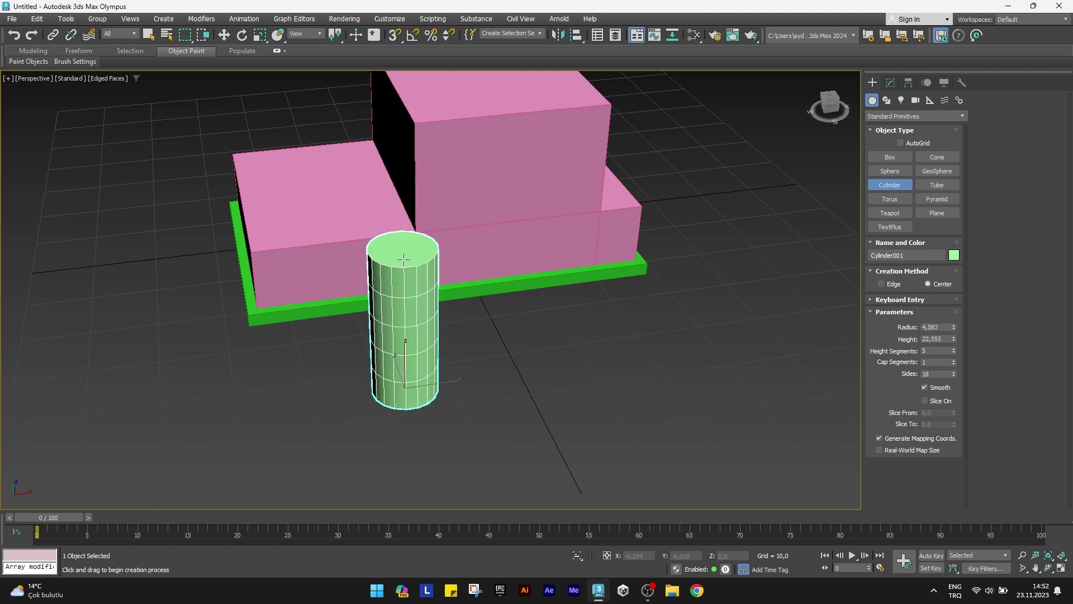
{"action": "left_click", "coordinate": [404, 259]}
{"action": "scroll", "coordinate": [369, 306], "scroll_direction": "up", "scroll_amount": 3}
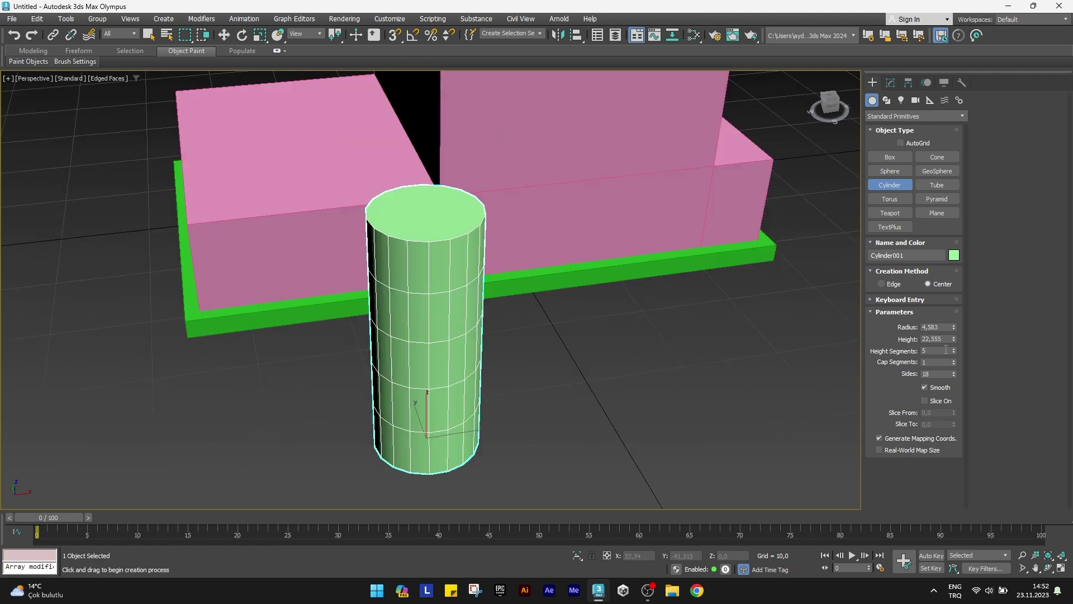
Slice the cylinder at 180° and rotate it 90° onto its side with angle snap
{"action": "left_click", "coordinate": [927, 403]}
{"action": "type", "text": "180"}
{"action": "key", "text": "Return"}
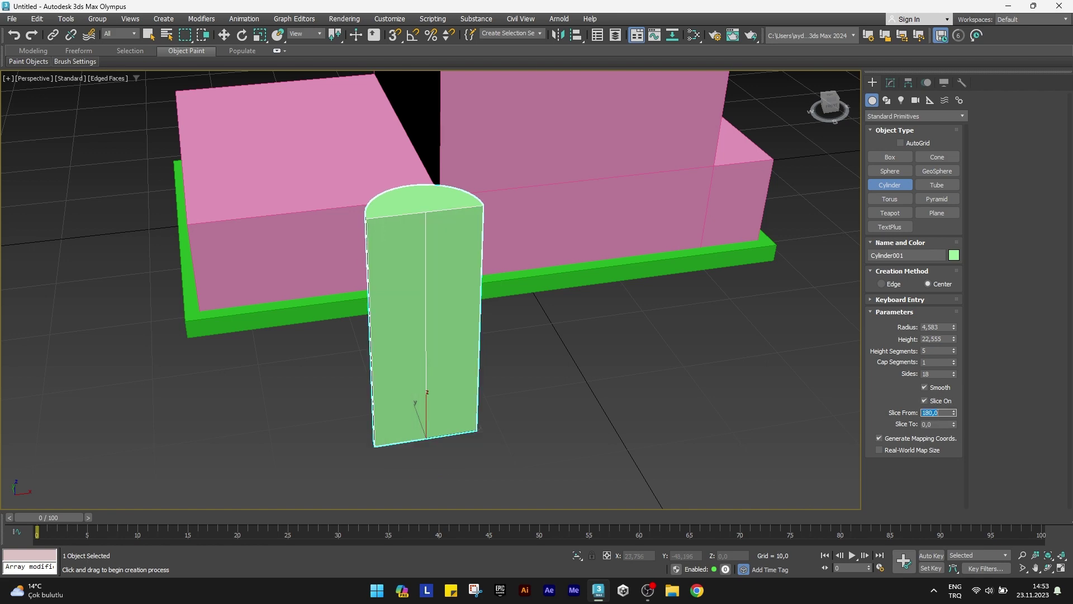
{"action": "middle_click_drag", "start_coordinate": [506, 312], "coordinate": [496, 299], "text": "alt"}
{"action": "key", "text": "w"}
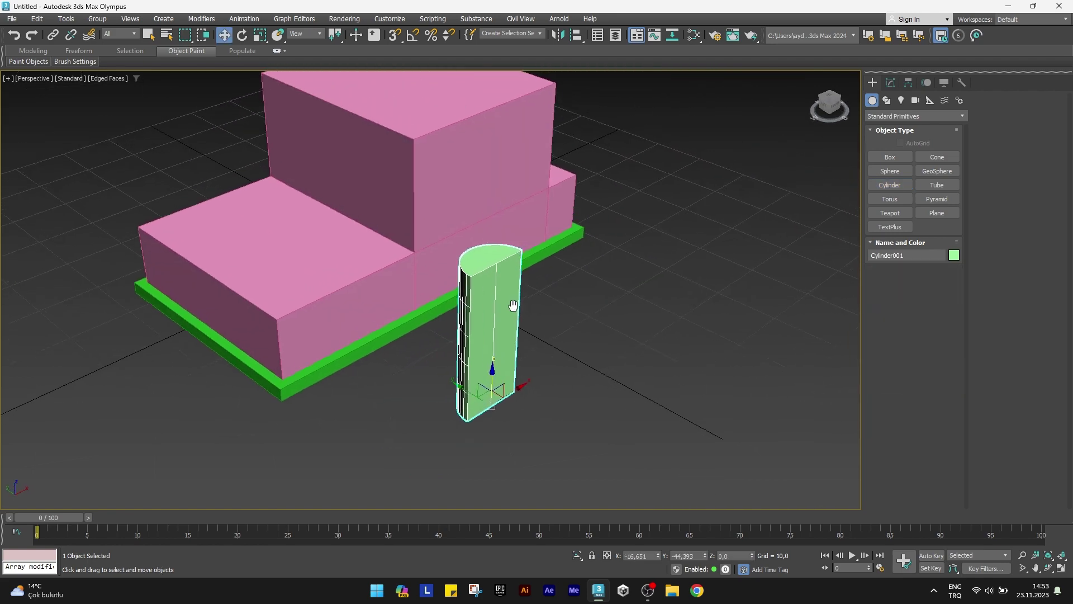
{"action": "left_click", "coordinate": [410, 37]}
{"action": "key", "text": "e"}
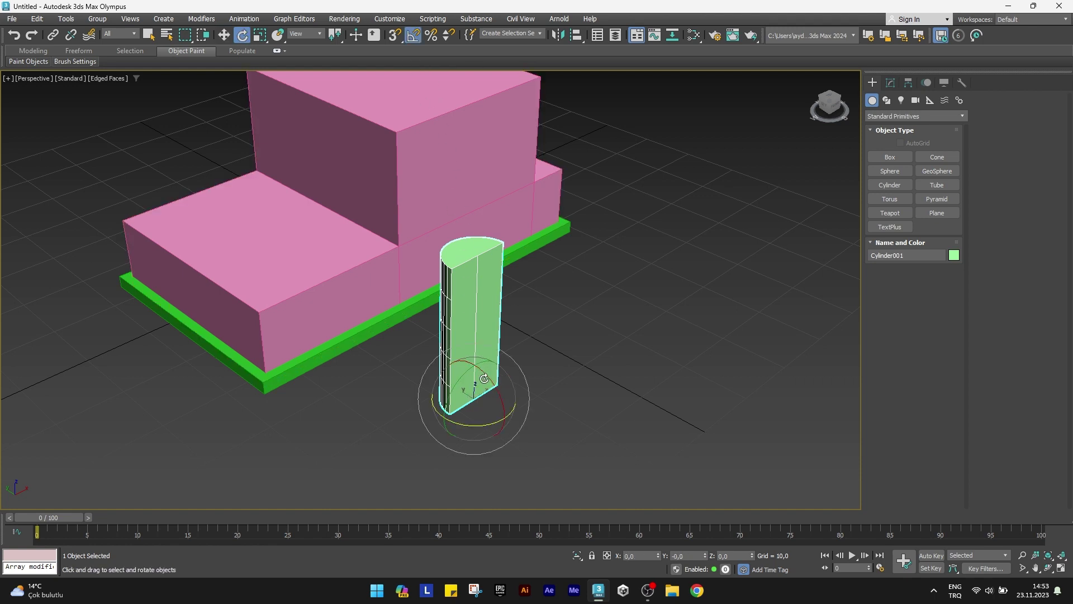
{"action": "left_click_drag", "start_coordinate": [486, 373], "coordinate": [509, 418]}
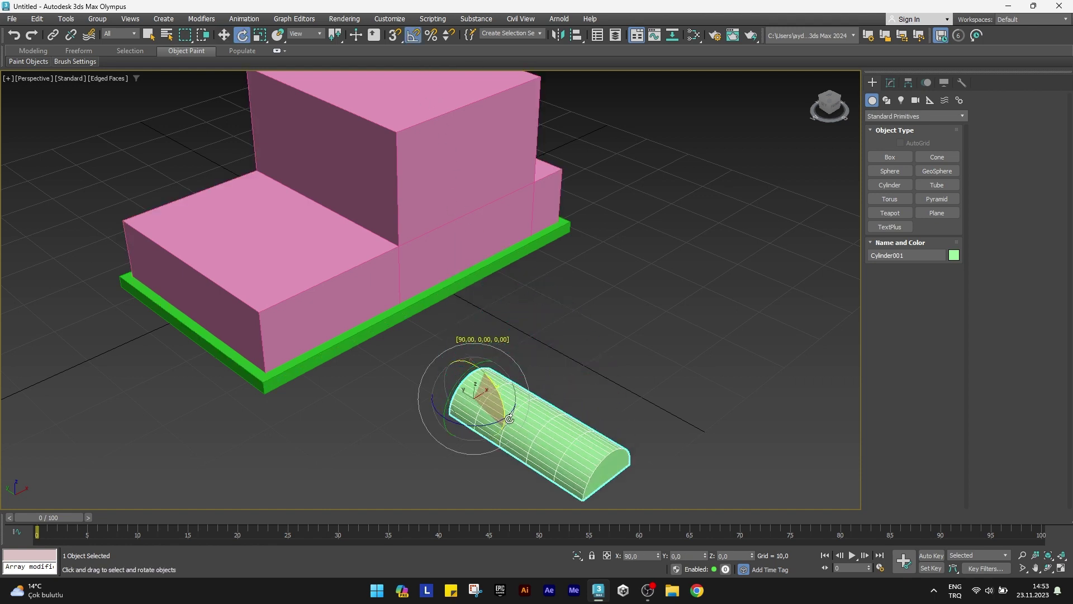
{"action": "key", "text": "w"}
{"action": "scroll", "coordinate": [448, 346], "scroll_direction": "up", "scroll_amount": 3}
Give the half-cylinder radius 5, height 40, 1 height segment and 12 sides
{"action": "scroll", "coordinate": [482, 361], "scroll_direction": "up", "scroll_amount": 3}
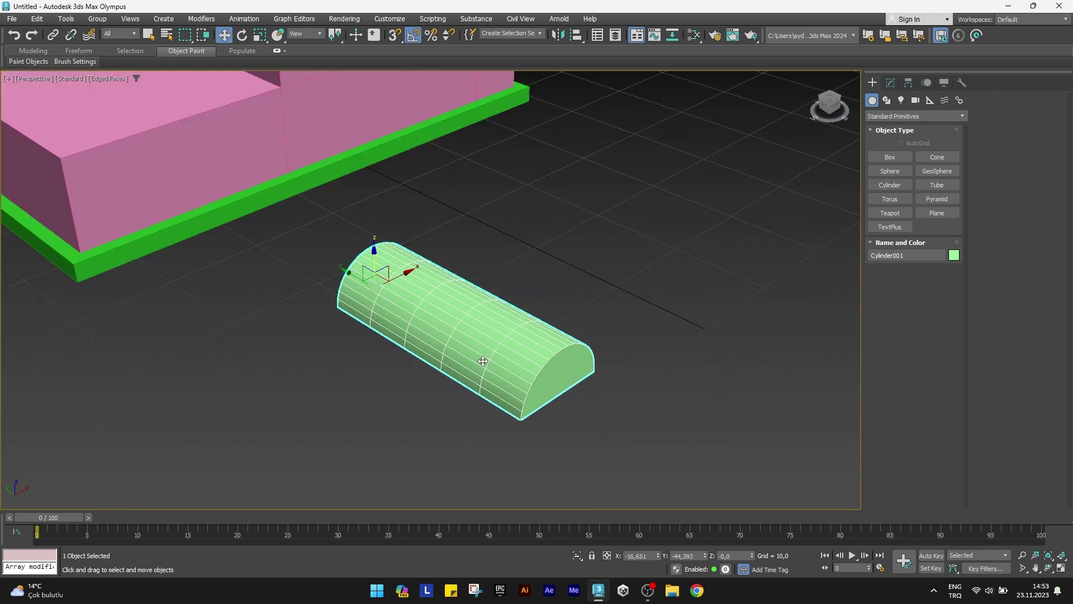
{"action": "left_click", "coordinate": [890, 82]}
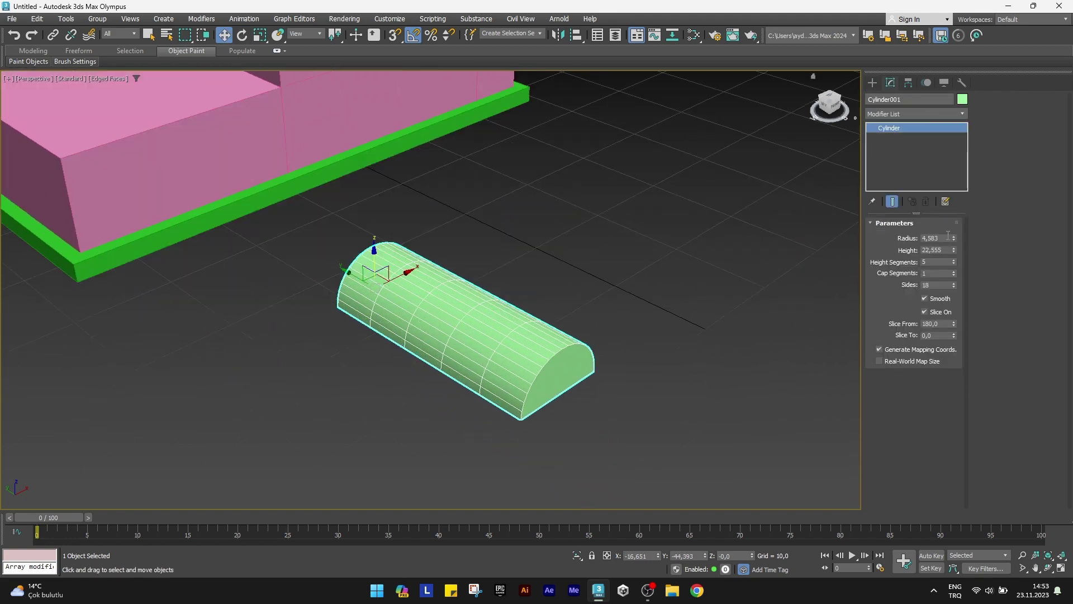
{"action": "type", "text": "5"}
{"action": "key", "text": "Tab"}
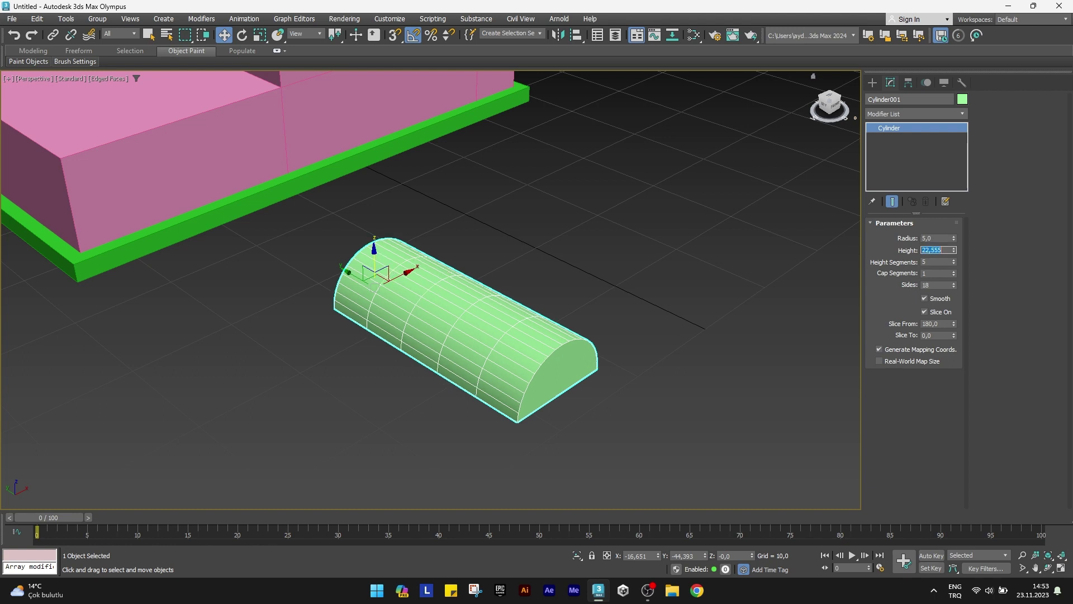
{"action": "key", "text": "Tab"}
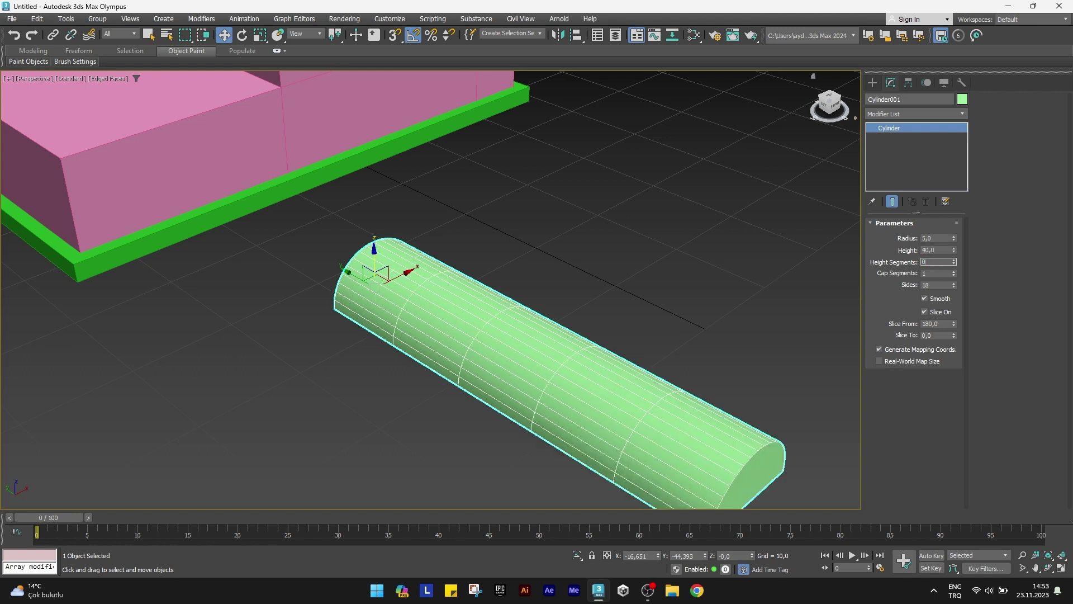
{"action": "type", "text": "1"}
{"action": "key", "text": "Tab"}
{"action": "key", "text": "Tab"}
{"action": "scroll", "coordinate": [605, 310], "scroll_direction": "down", "scroll_amount": 1}
{"action": "scroll", "coordinate": [605, 309], "scroll_direction": "down", "scroll_amount": 2}
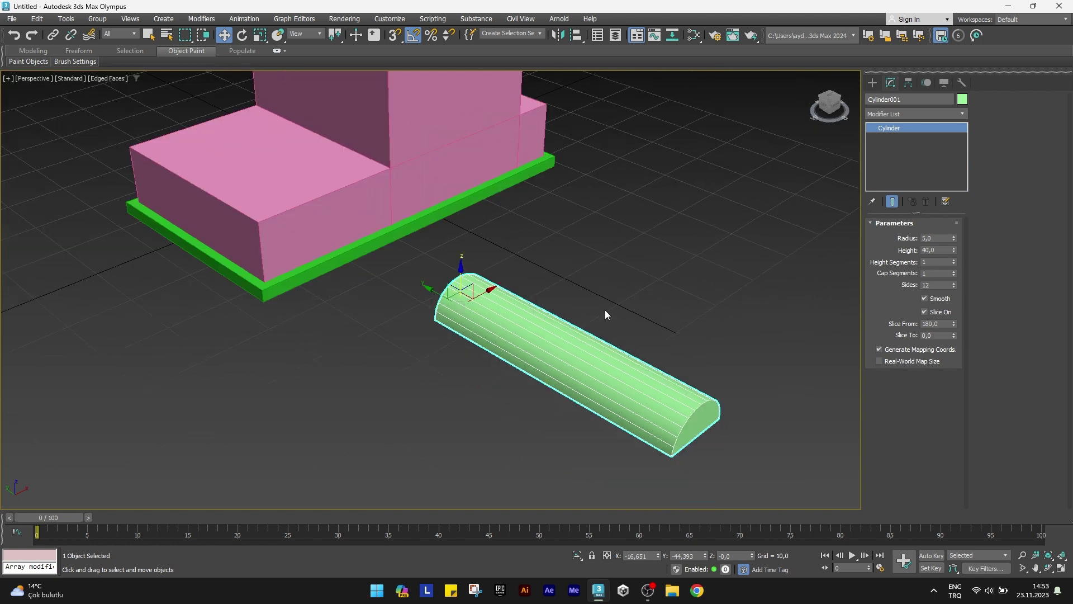
Center the half-cylinder on the lower pink box's X and Y with Align
{"action": "left_click", "coordinate": [576, 35]}
{"action": "left_click", "coordinate": [378, 217]}
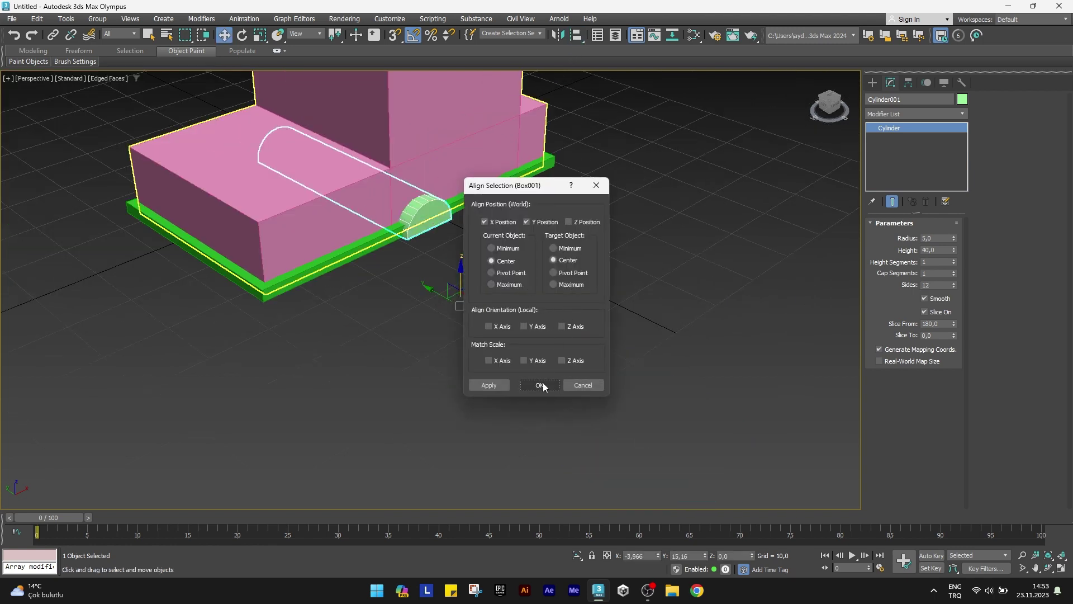
{"action": "left_click", "coordinate": [539, 385]}
{"action": "mouse_move", "coordinate": [357, 292]}
{"action": "middle_mouse_down", "text": "alt"}
{"action": "mouse_move", "coordinate": [442, 294]}
{"action": "mouse_move", "coordinate": [373, 291]}
{"action": "middle_mouse_up", "text": "alt"}
In the Front view, shift the half-cylinder left to the front wheel position
{"action": "key", "text": "f"}
{"action": "scroll", "coordinate": [393, 289], "scroll_direction": "up", "scroll_amount": 5}
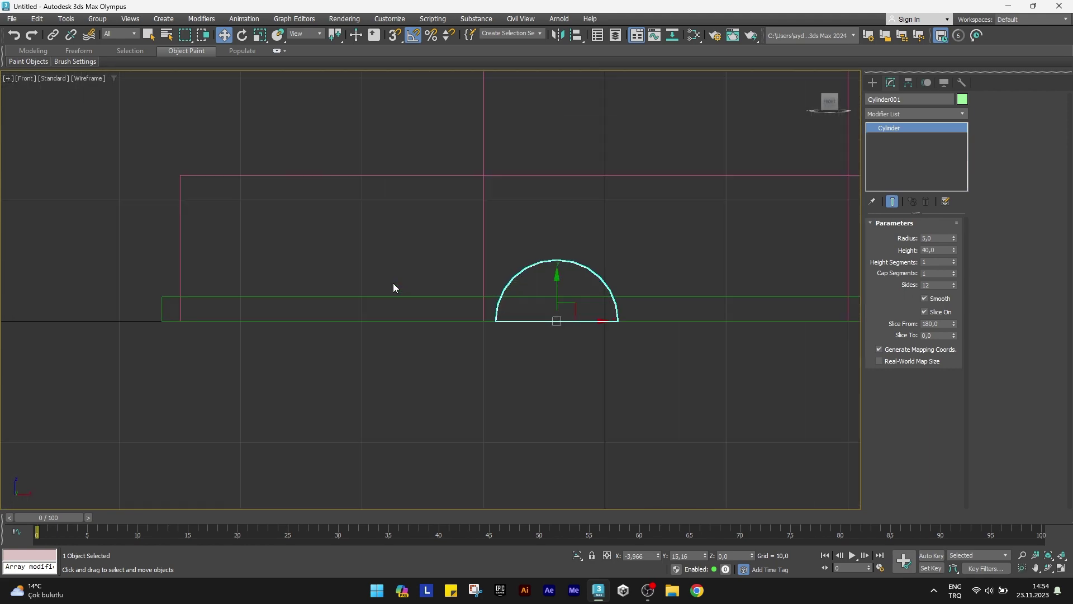
{"action": "scroll", "coordinate": [471, 304], "scroll_direction": "up", "scroll_amount": 4}
{"action": "mouse_move", "coordinate": [680, 337]}
{"action": "middle_mouse_down"}
{"action": "mouse_move", "coordinate": [283, 338]}
{"action": "mouse_move", "coordinate": [492, 354]}
{"action": "mouse_move", "coordinate": [361, 376]}
{"action": "middle_mouse_up"}
{"action": "scroll", "coordinate": [479, 360], "scroll_direction": "down", "scroll_amount": 2}
{"action": "scroll", "coordinate": [473, 359], "scroll_direction": "down", "scroll_amount": 1}
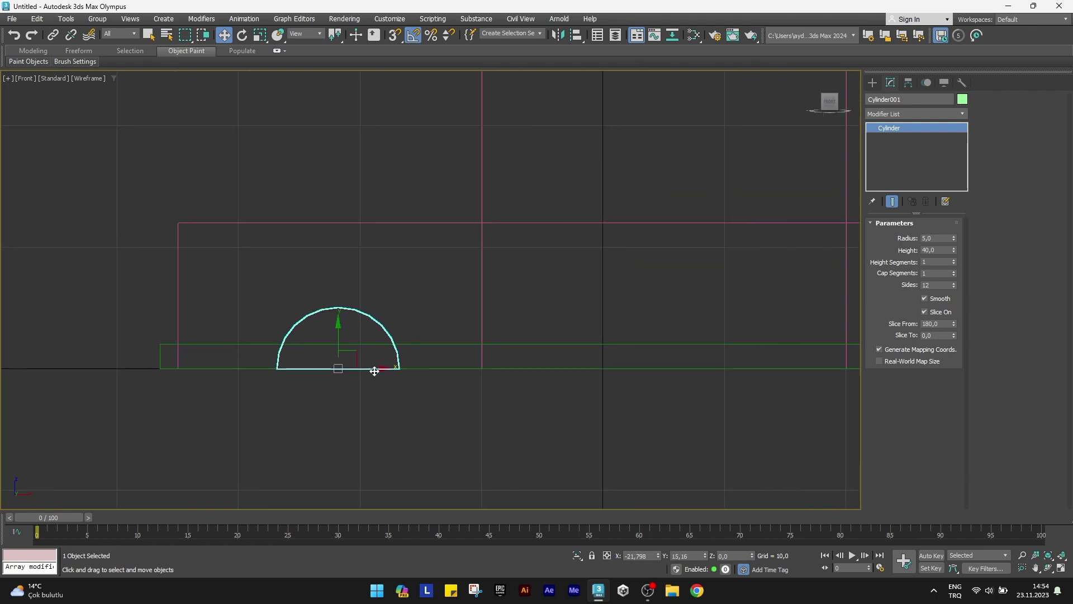
{"action": "left_click_drag", "start_coordinate": [375, 371], "coordinate": [352, 373]}
{"action": "scroll", "coordinate": [352, 373], "scroll_direction": "down", "scroll_amount": 1}
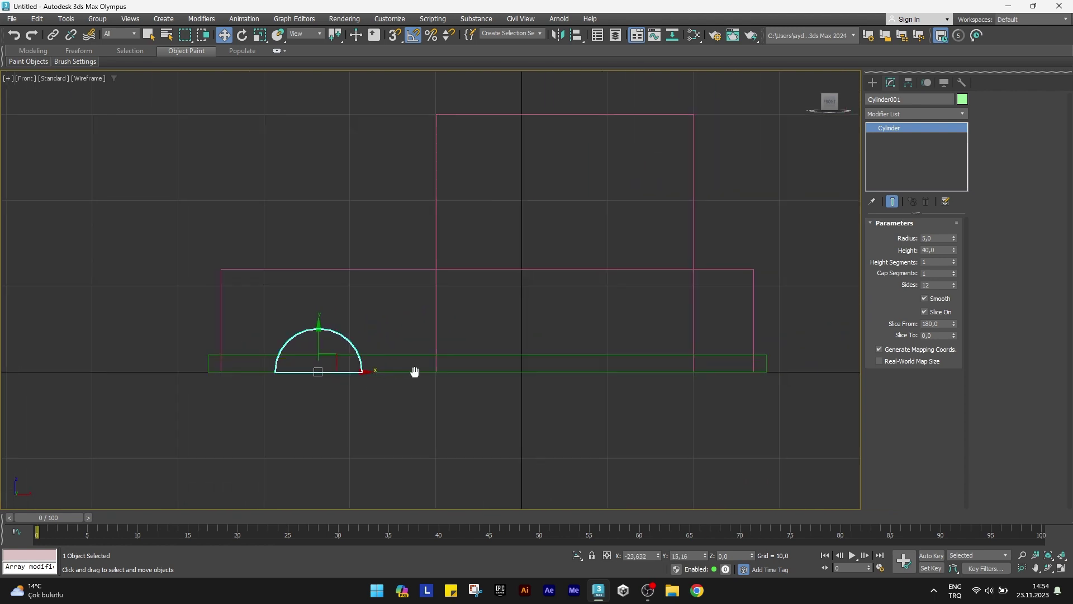
{"action": "middle_click_drag", "start_coordinate": [414, 371], "coordinate": [280, 374]}
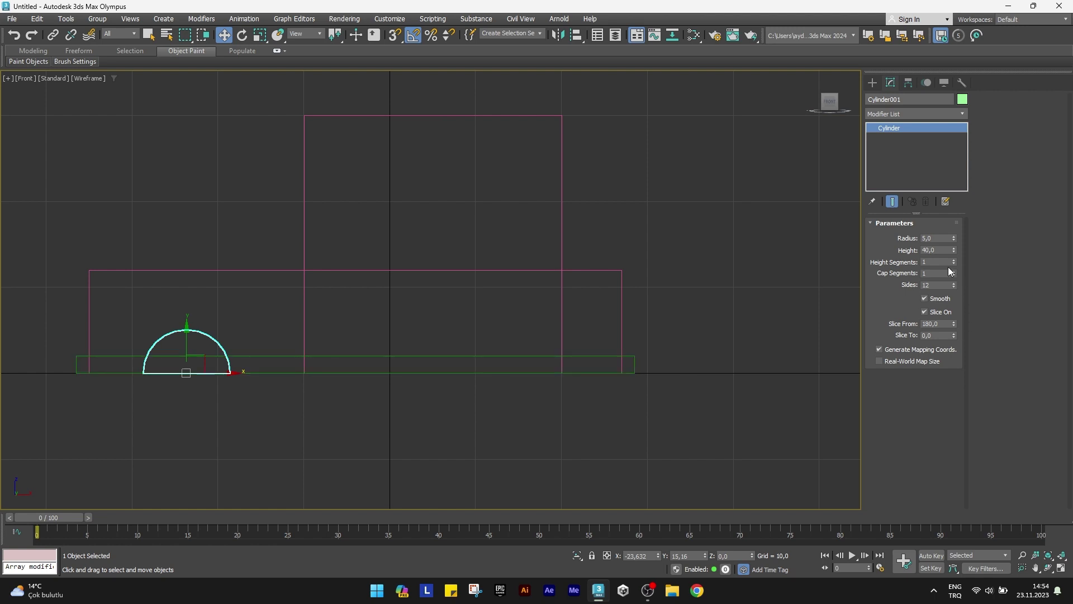
Set its radius to 7, drop it onto the baseline, and Shift-drag a copy to the rear wheel
{"action": "left_click", "coordinate": [935, 238]}
{"action": "type", "text": "7"}
{"action": "key", "text": "Return"}
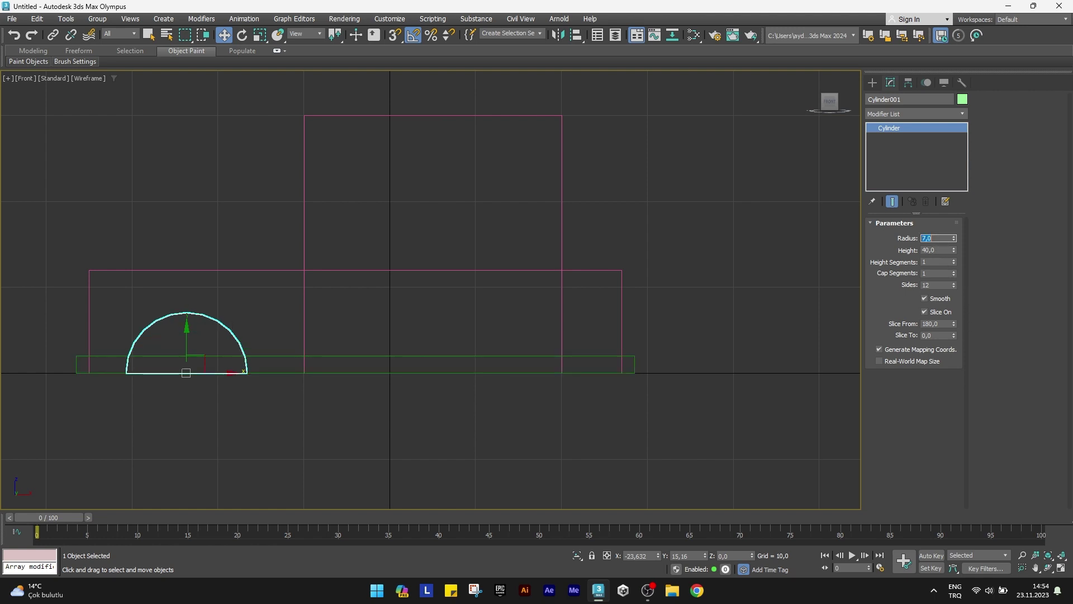
{"action": "scroll", "coordinate": [182, 345], "scroll_direction": "up", "scroll_amount": 2}
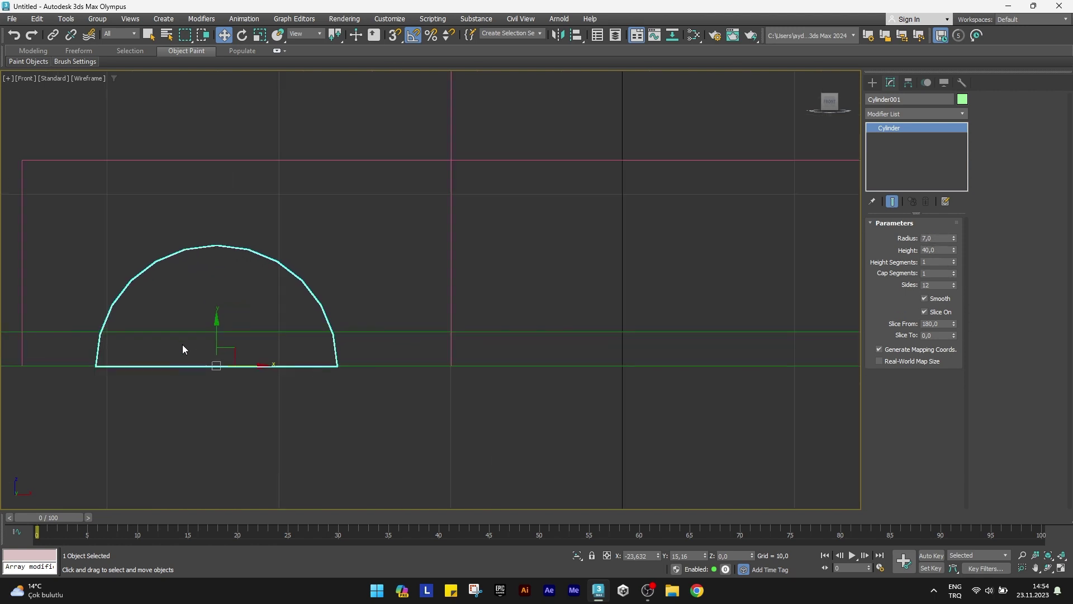
{"action": "scroll", "coordinate": [183, 345], "scroll_direction": "down", "scroll_amount": 1}
{"action": "left_click_drag", "start_coordinate": [208, 319], "coordinate": [210, 323]}
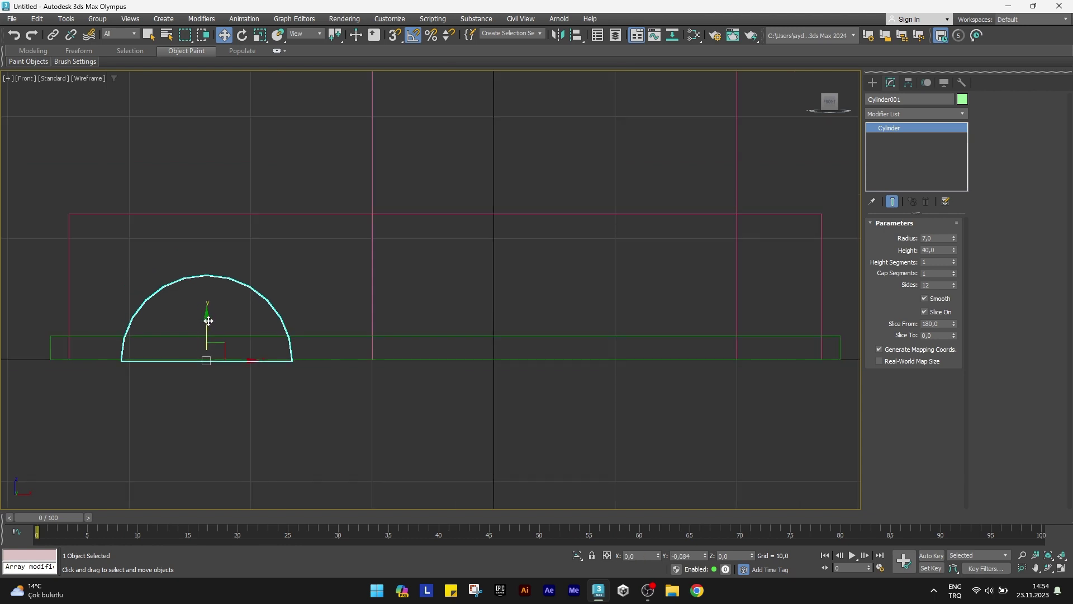
{"action": "scroll", "coordinate": [209, 375], "scroll_direction": "up", "scroll_amount": 5}
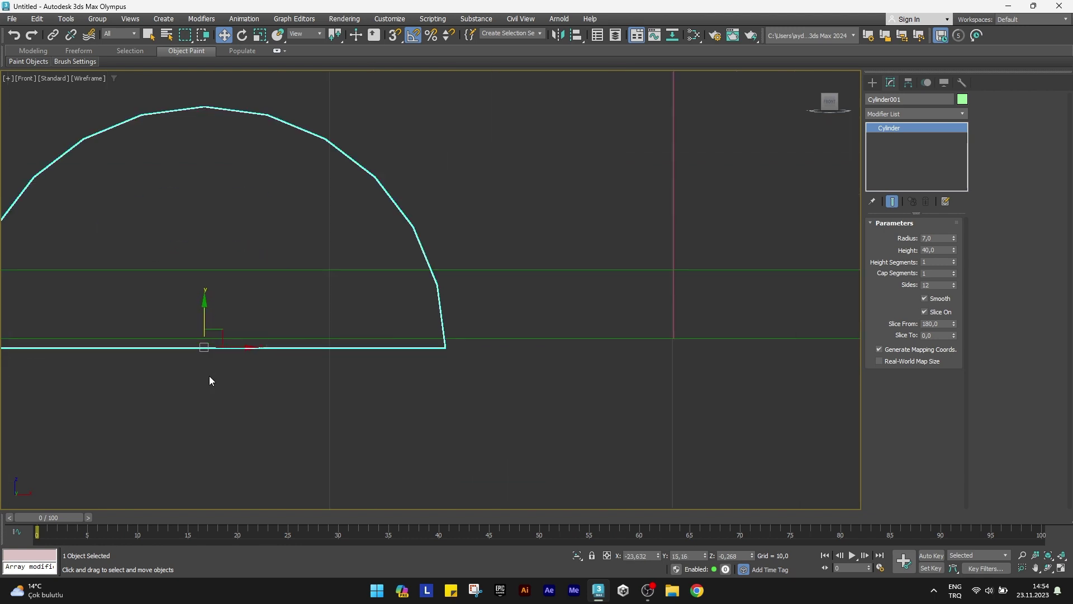
{"action": "left_click_drag", "start_coordinate": [204, 328], "coordinate": [202, 326]}
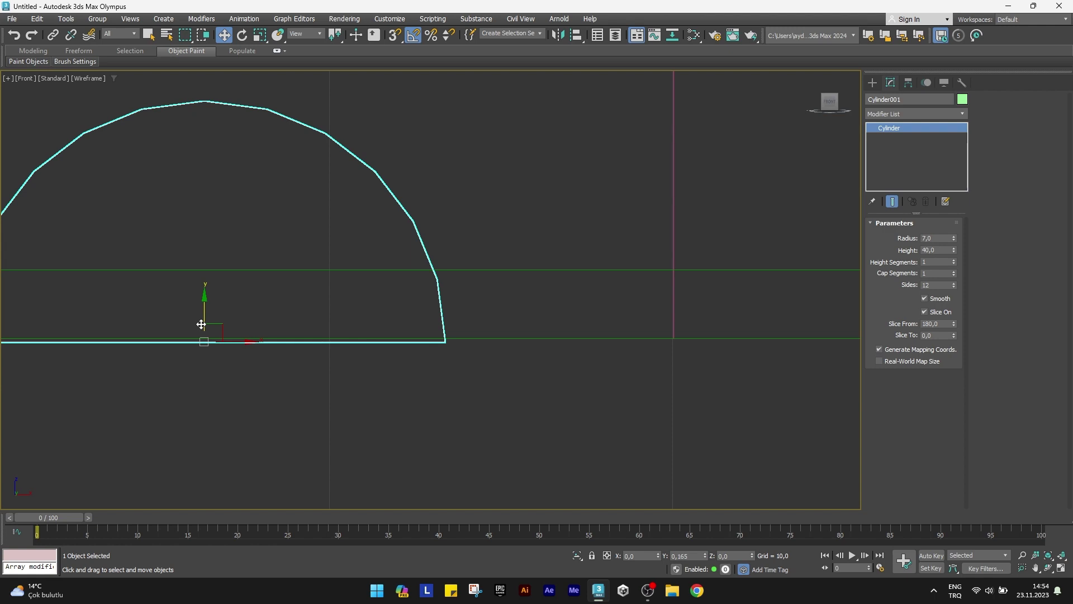
{"action": "scroll", "coordinate": [197, 328], "scroll_direction": "down", "scroll_amount": 5}
{"action": "left_click_drag", "start_coordinate": [225, 329], "coordinate": [464, 338], "text": "shift"}
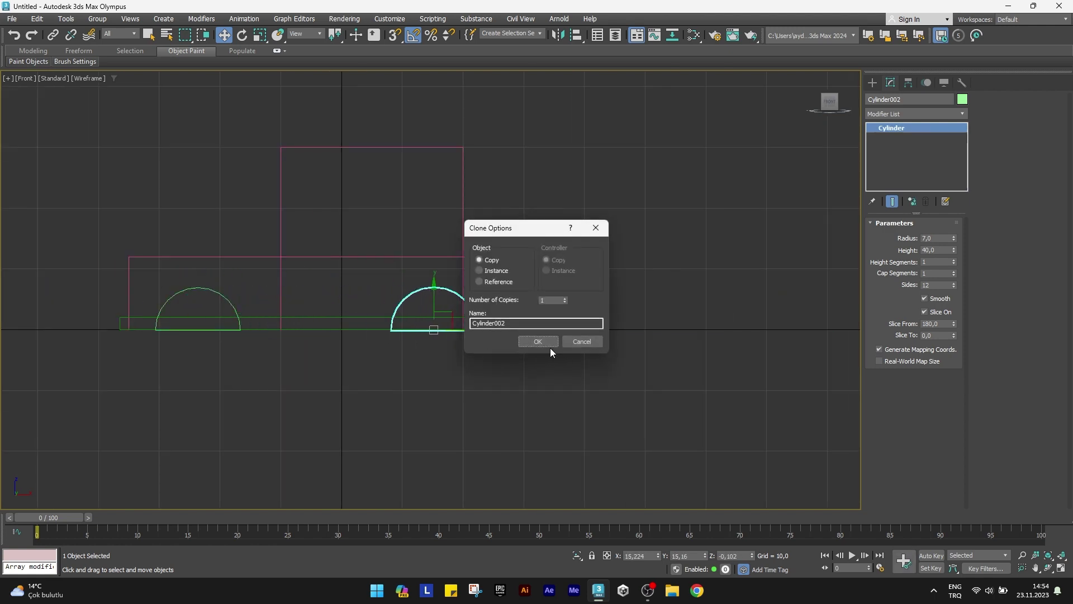
Confirm the copy so Cylinder002 sits at the rear wheel
{"action": "left_click", "coordinate": [545, 339]}
{"action": "scroll", "coordinate": [358, 325], "scroll_direction": "up", "scroll_amount": 2}
{"action": "mouse_move", "coordinate": [358, 326]}
{"action": "middle_mouse_down"}
{"action": "mouse_move", "coordinate": [467, 361]}
{"action": "mouse_move", "coordinate": [425, 367]}
{"action": "middle_mouse_up"}
{"action": "key", "text": "p"}
{"action": "scroll", "coordinate": [423, 371], "scroll_direction": "down", "scroll_amount": 3}
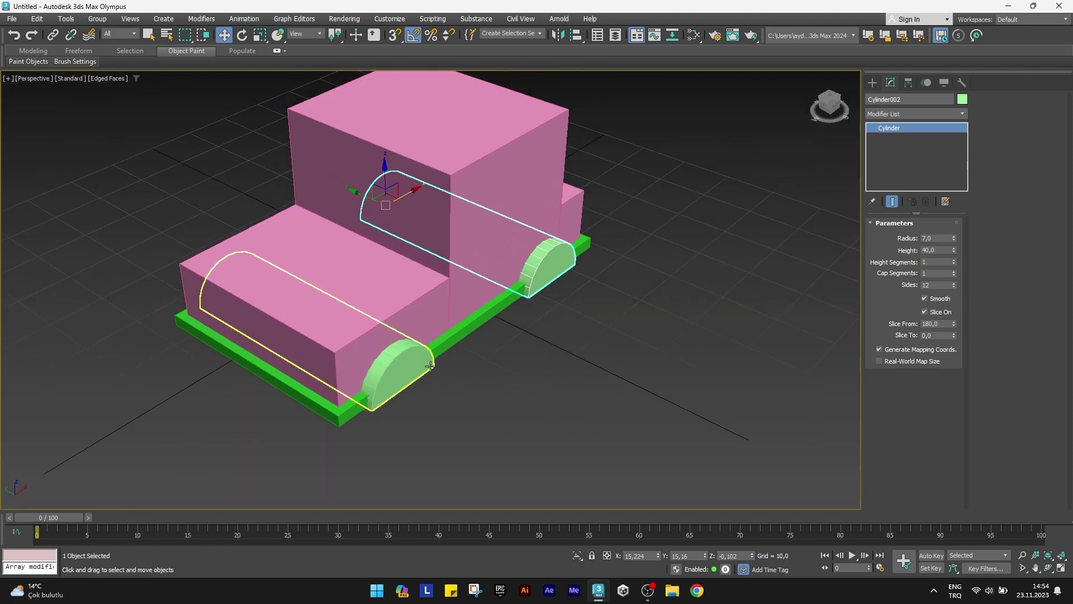
Clone both half-cylinders out beside the car, then select the pink car body
{"action": "left_click", "coordinate": [424, 366], "text": "ctrl"}
{"action": "scroll", "coordinate": [403, 322], "scroll_direction": "up", "scroll_amount": 2}
{"action": "left_click_drag", "start_coordinate": [402, 322], "coordinate": [579, 427]}
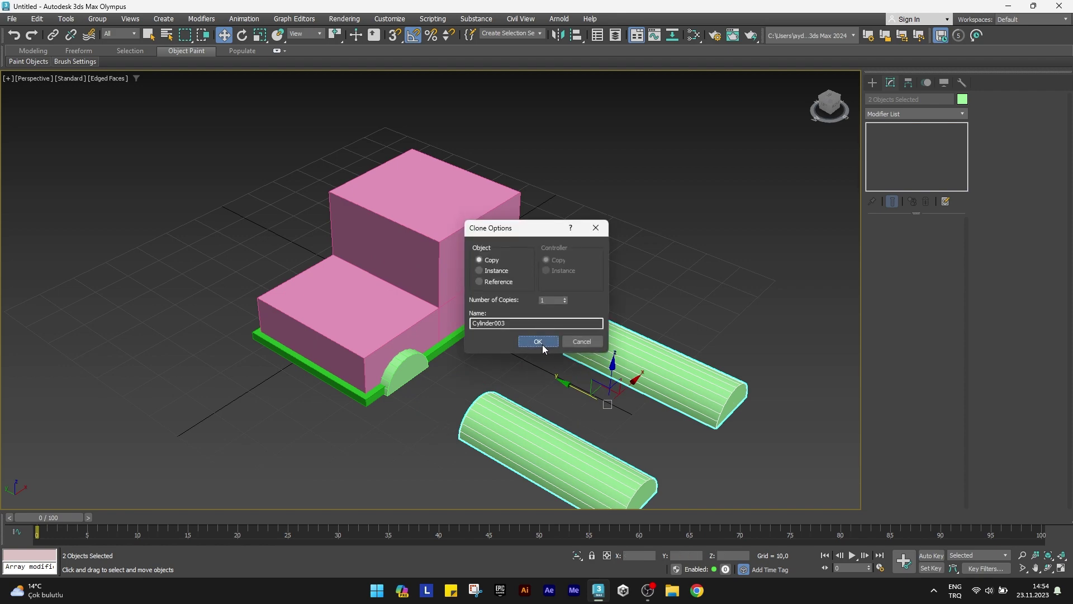
{"action": "left_click", "coordinate": [538, 341]}
{"action": "left_click", "coordinate": [371, 296]}
{"action": "scroll", "coordinate": [372, 297], "scroll_direction": "up", "scroll_amount": 3}
{"action": "scroll", "coordinate": [374, 298], "scroll_direction": "up", "scroll_amount": 3}
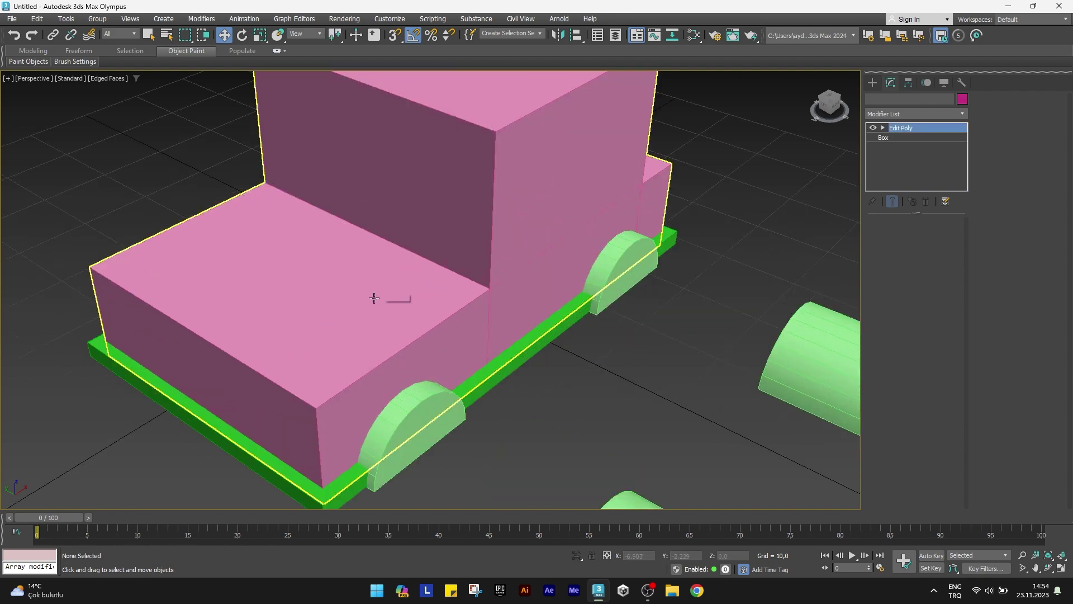
{"action": "left_click", "coordinate": [373, 298]}
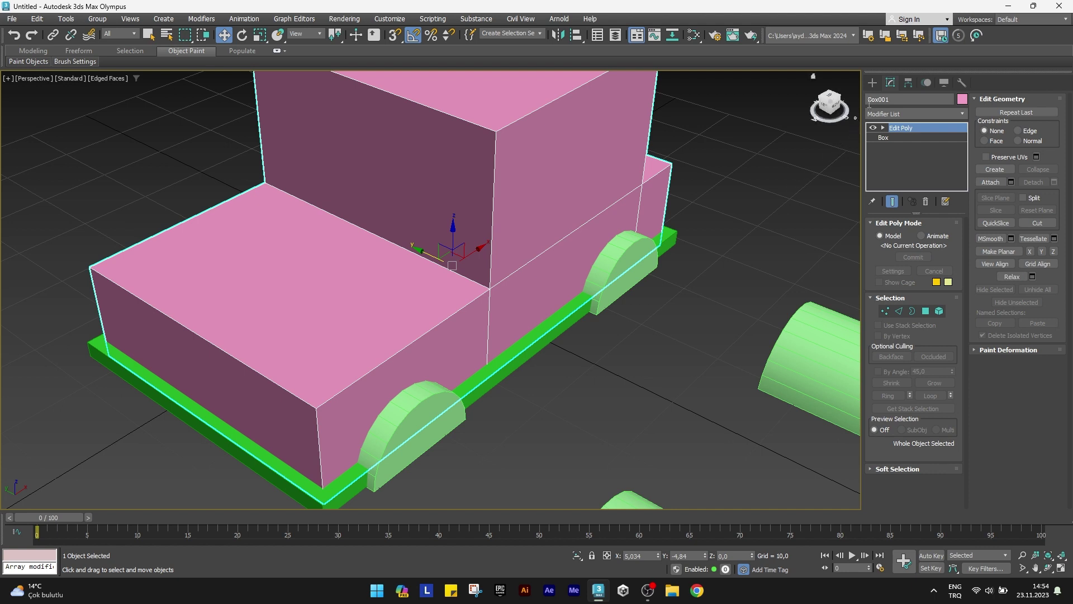
Boolean-subtract the half-cylinder from Box001 to carve the arched wheel openings
{"action": "left_click", "coordinate": [873, 83]}
{"action": "left_click", "coordinate": [886, 116]}
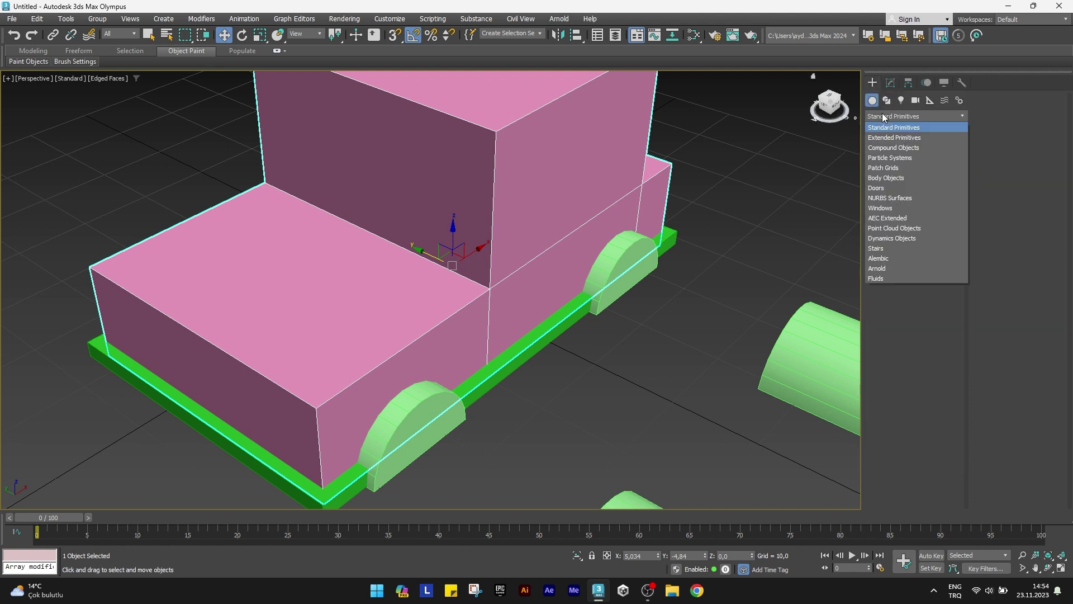
{"action": "left_click", "coordinate": [885, 148]}
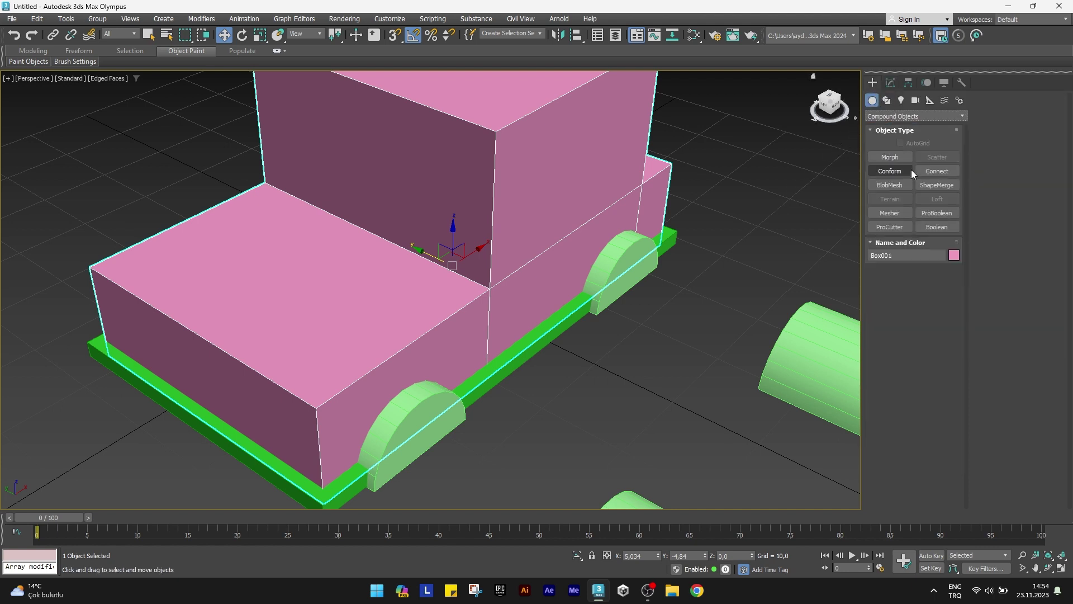
{"action": "left_click", "coordinate": [929, 229]}
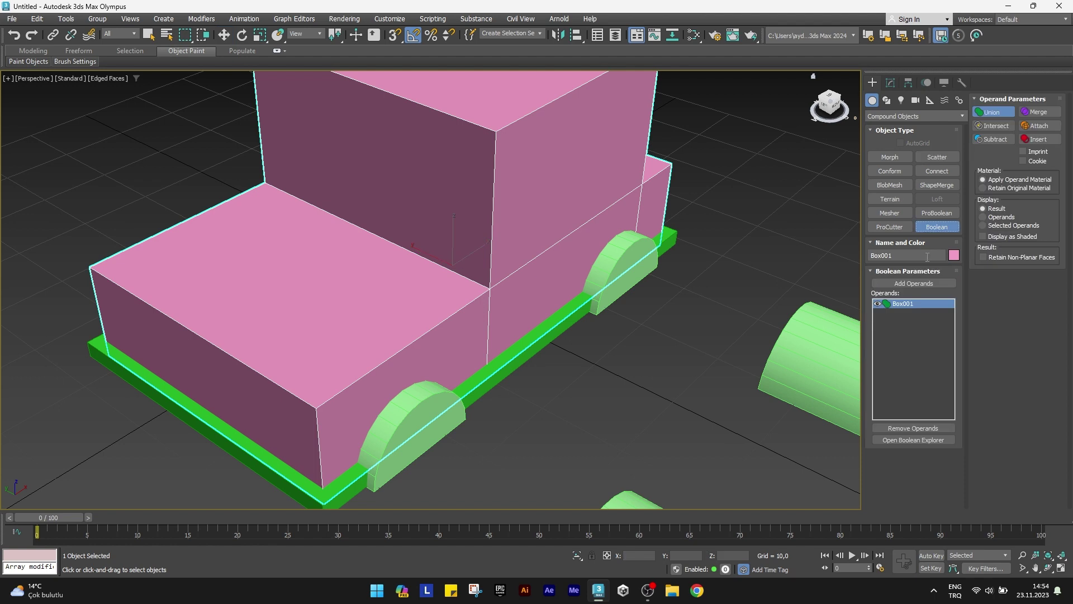
{"action": "left_click", "coordinate": [913, 283]}
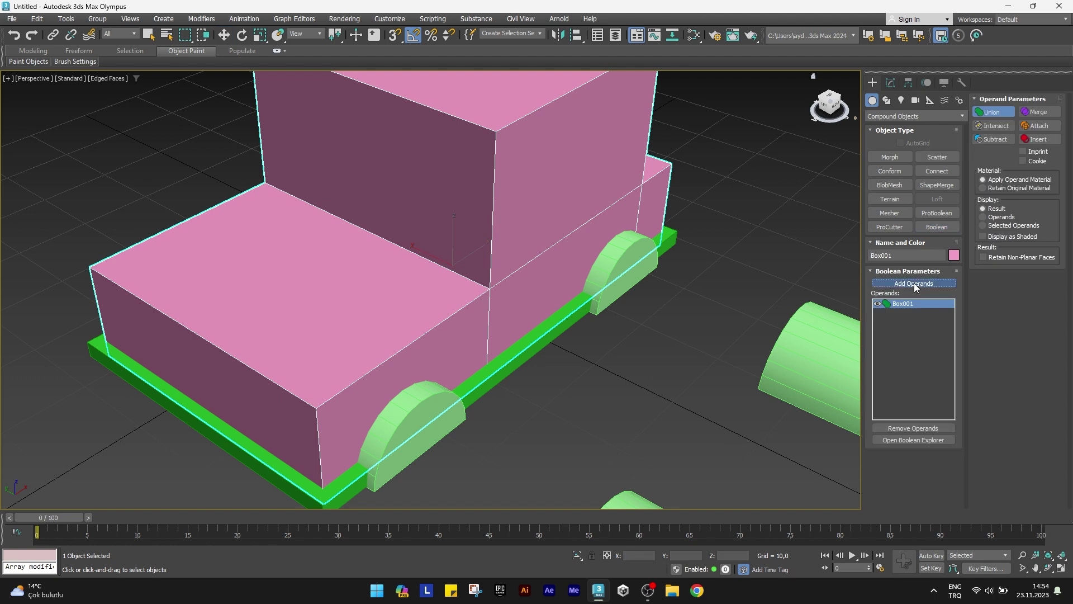
{"action": "left_click", "coordinate": [420, 419]}
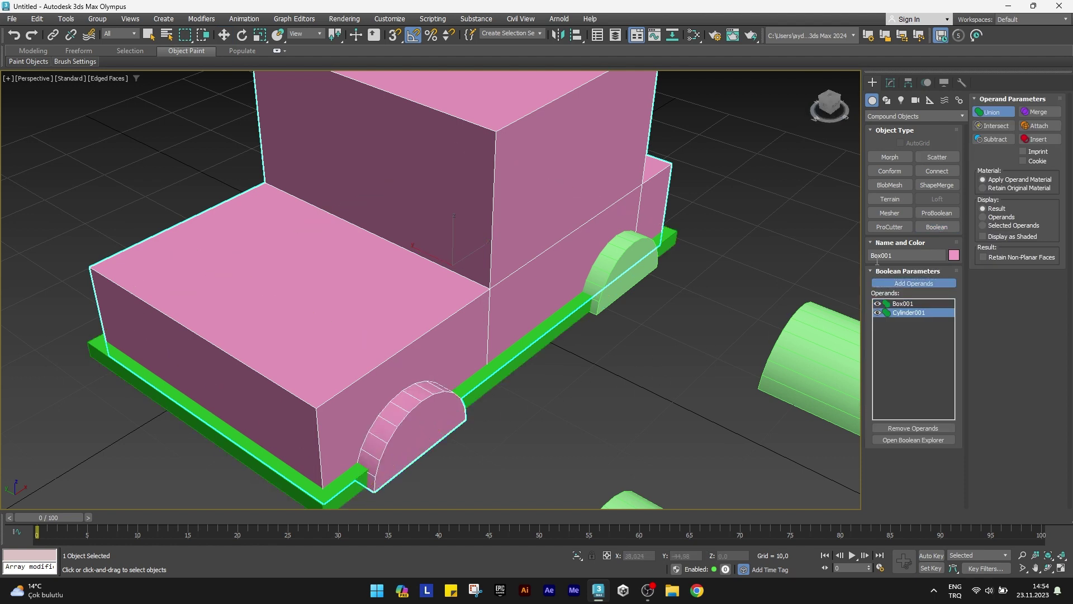
{"action": "left_click", "coordinate": [994, 139]}
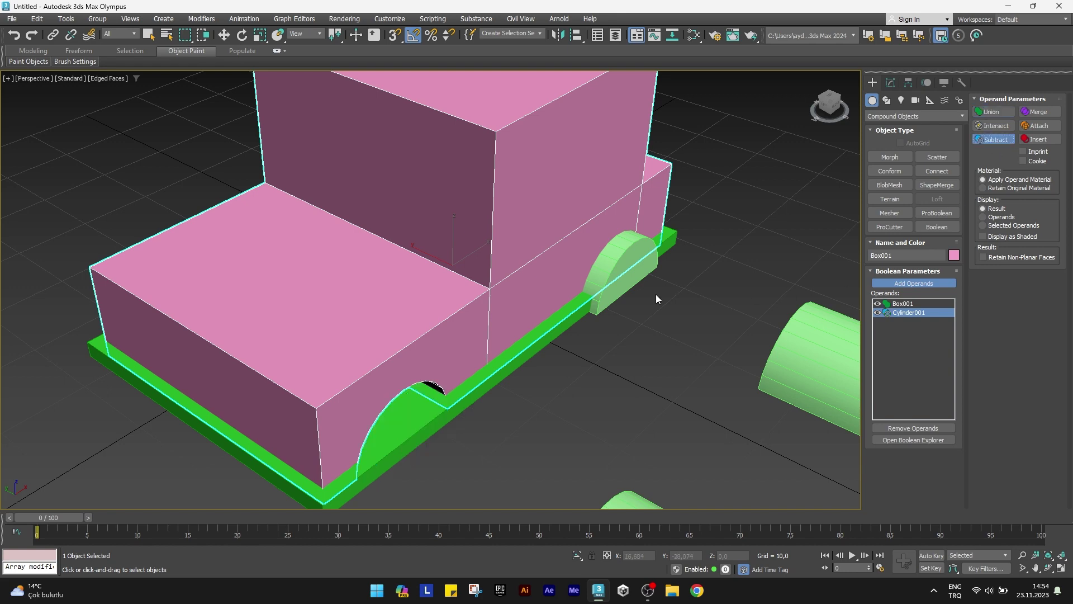
{"action": "left_click", "coordinate": [604, 264]}
{"action": "key", "text": "w"}
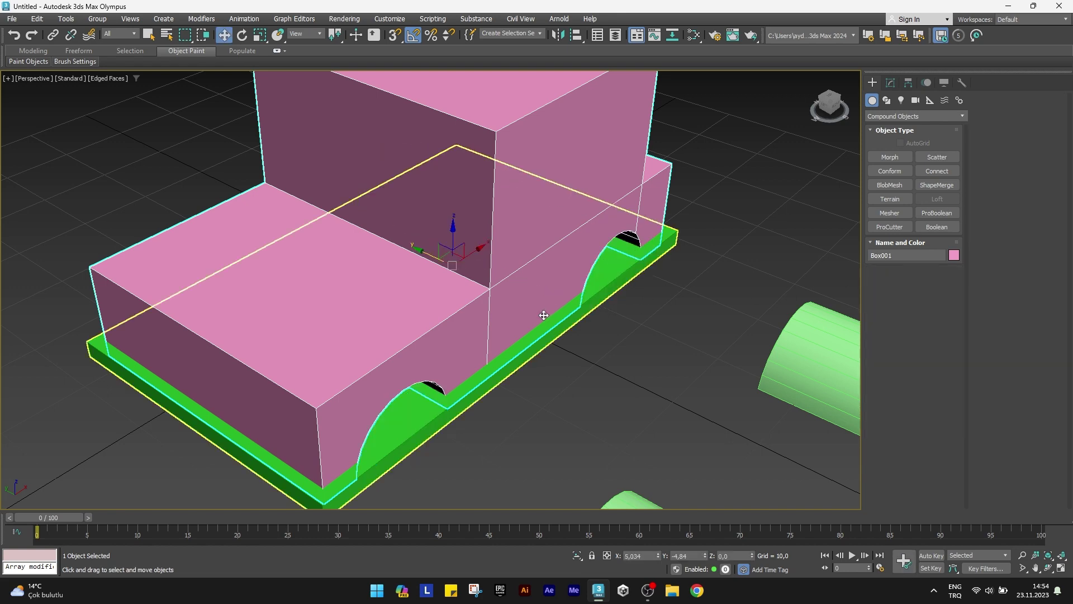
{"action": "mouse_move", "coordinate": [503, 335]}
{"action": "middle_mouse_down", "text": "alt"}
{"action": "mouse_move", "coordinate": [490, 321]}
{"action": "mouse_move", "coordinate": [508, 343]}
{"action": "middle_mouse_up", "text": "alt"}
{"action": "scroll", "coordinate": [506, 338], "scroll_direction": "down", "scroll_amount": 5}
Move both spare half-cylinders into the front and rear wheel positions of the base plate
{"action": "left_click", "coordinate": [526, 391]}
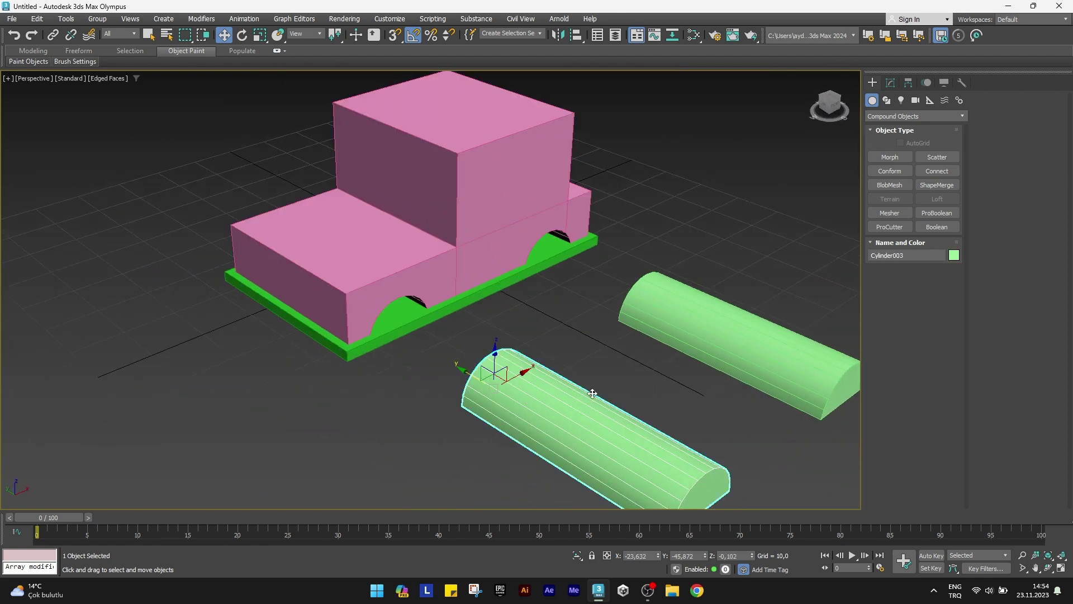
{"action": "left_click", "coordinate": [709, 324], "text": "ctrl"}
{"action": "left_click_drag", "start_coordinate": [638, 363], "coordinate": [390, 263]}
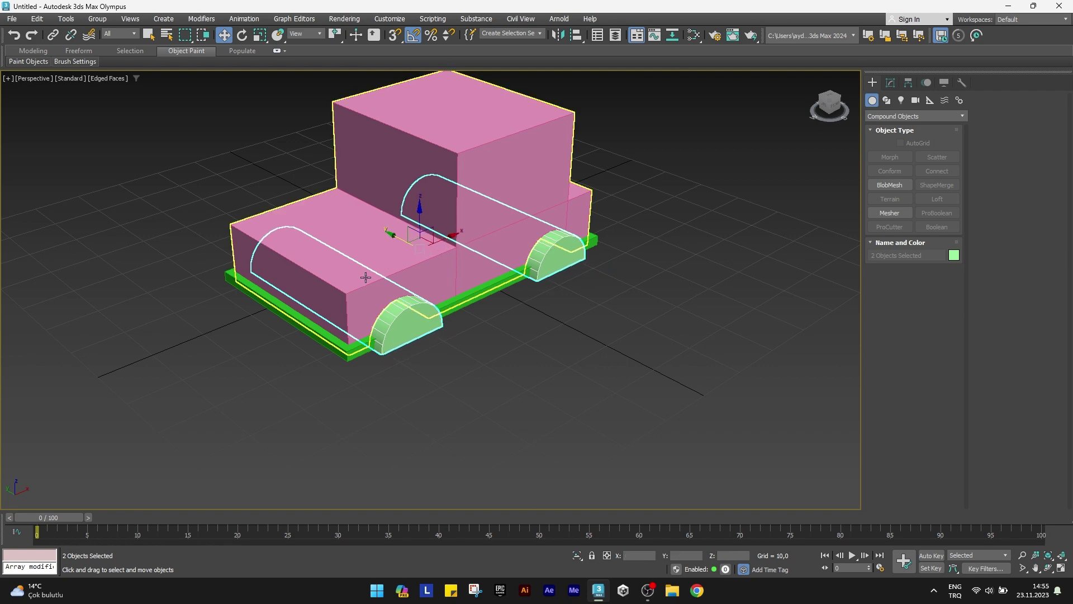
{"action": "middle_click_drag", "start_coordinate": [390, 263], "coordinate": [450, 272], "text": "alt"}
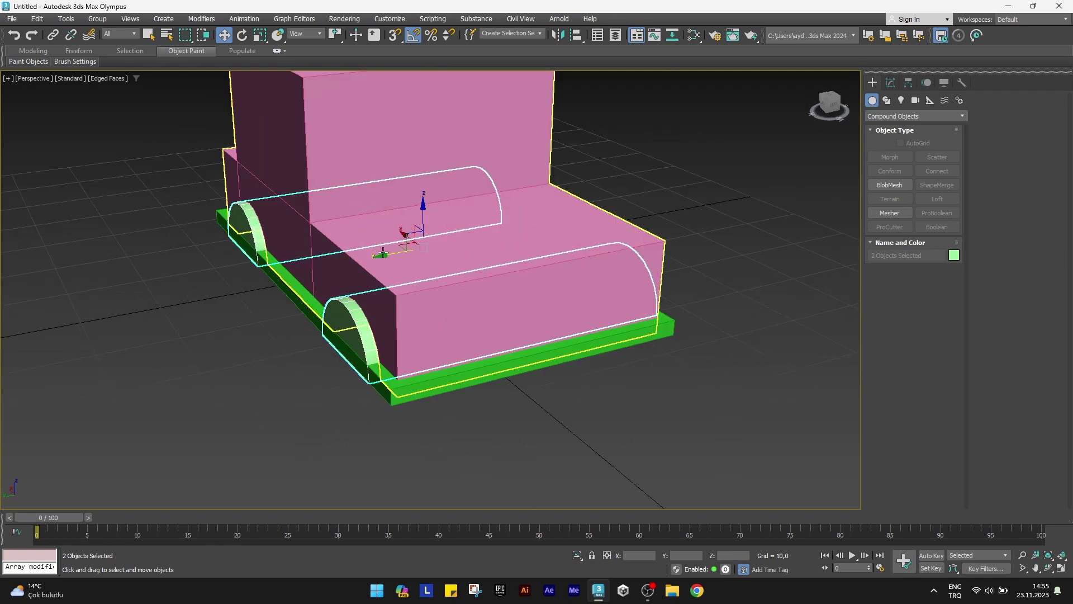
{"action": "left_click_drag", "start_coordinate": [407, 252], "coordinate": [403, 252]}
{"action": "middle_click_drag", "start_coordinate": [524, 280], "coordinate": [519, 411], "text": "alt"}
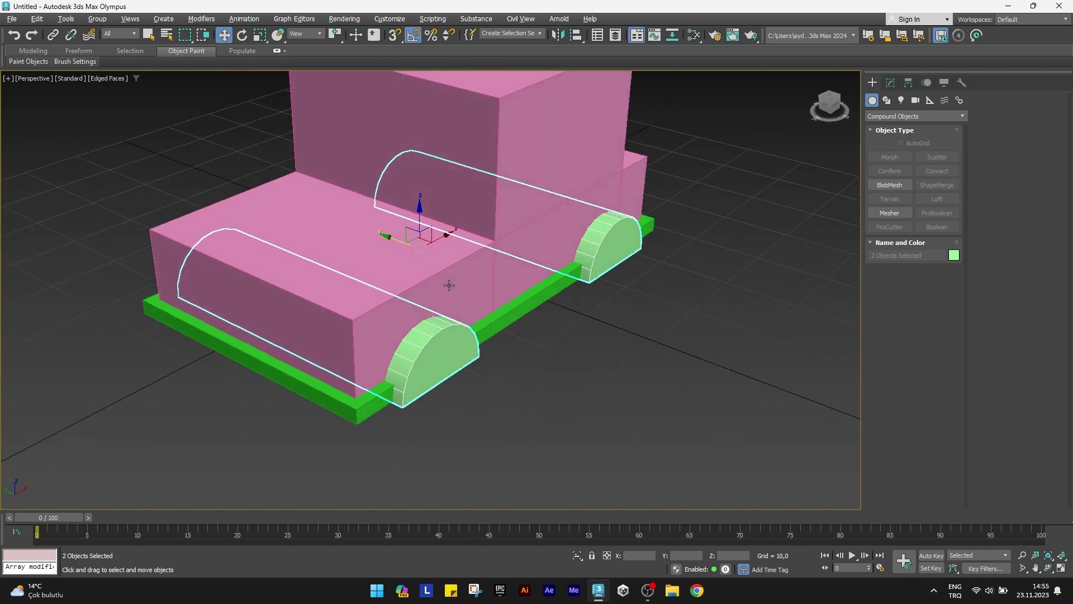
{"action": "left_click", "coordinate": [528, 427]}
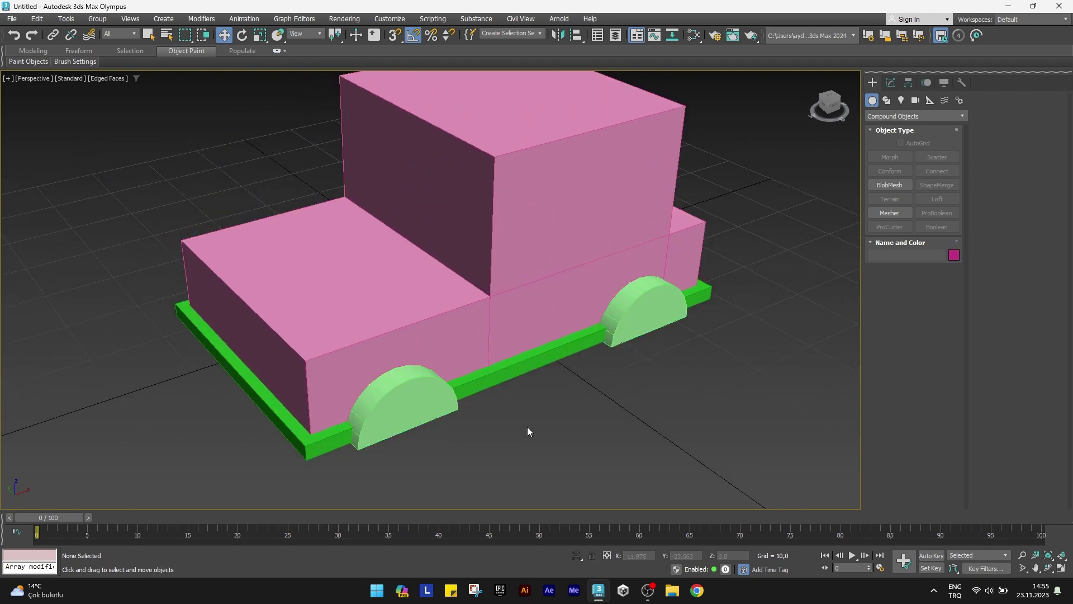
Turn the green base plate into a Boolean that subtracts both half-cylinders at the wheel arches
{"action": "left_click", "coordinate": [514, 378]}
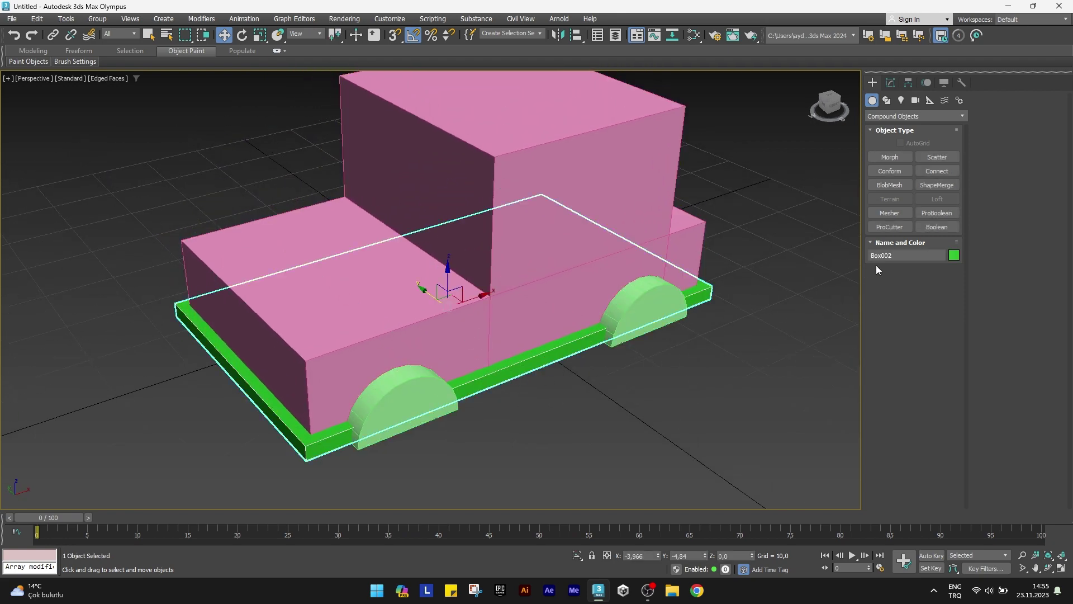
{"action": "left_click", "coordinate": [938, 227]}
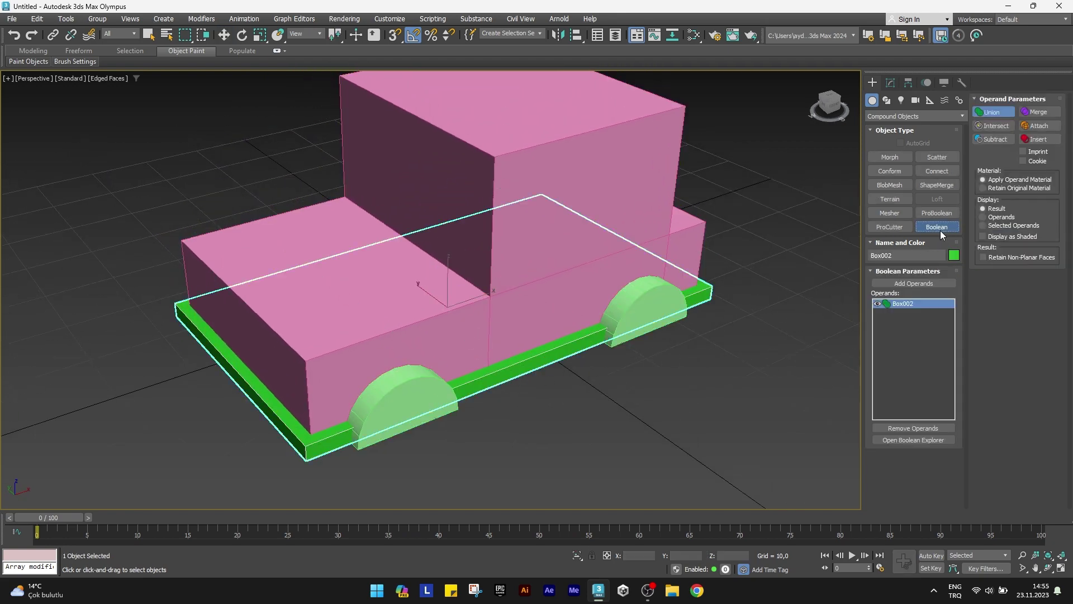
{"action": "left_click", "coordinate": [896, 284]}
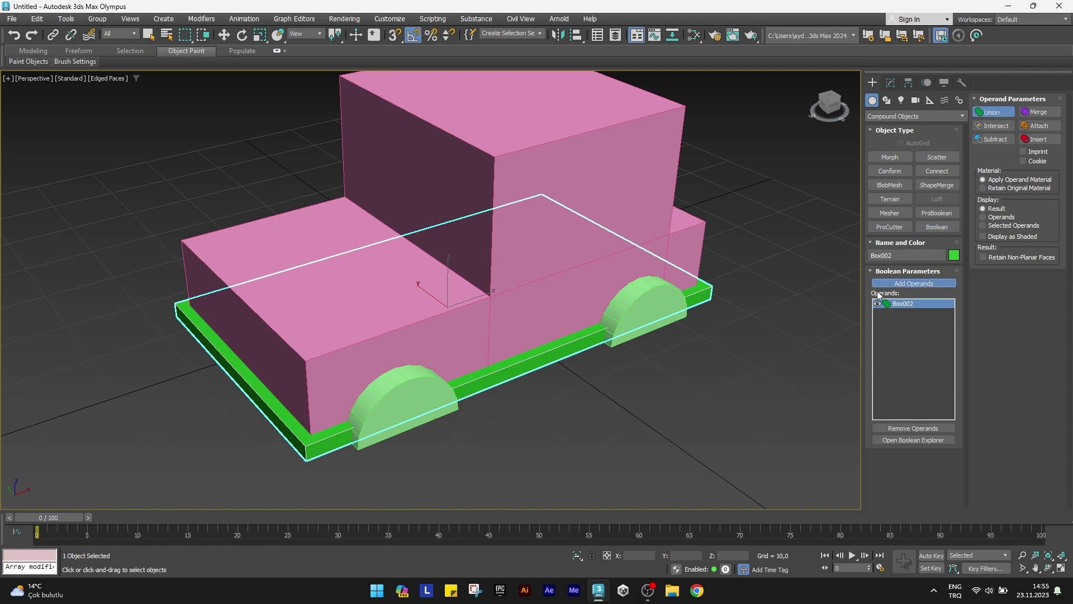
{"action": "left_click", "coordinate": [374, 396]}
{"action": "left_click", "coordinate": [992, 140]}
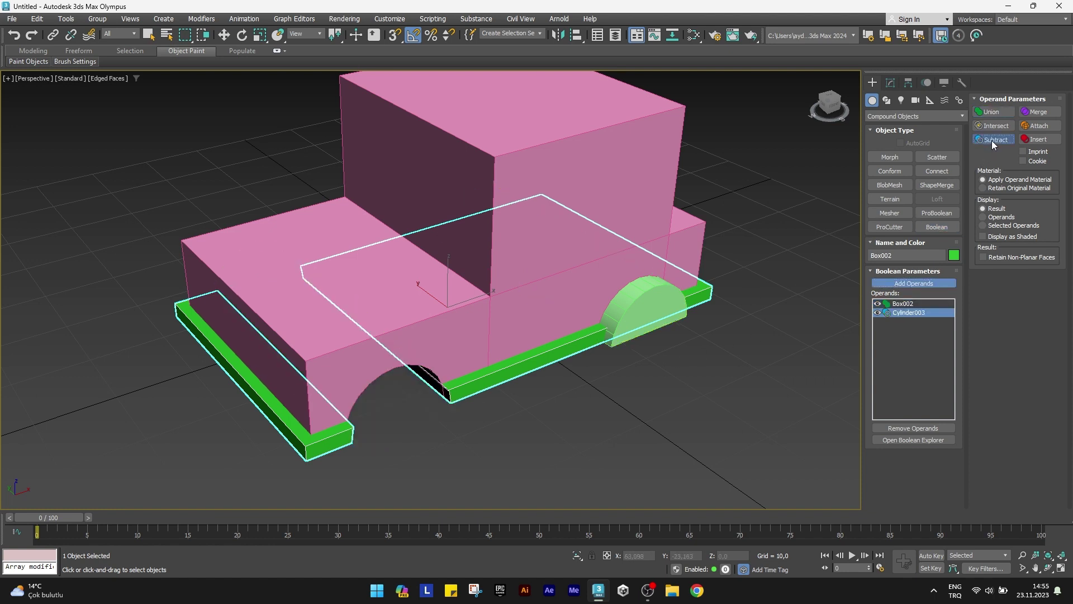
{"action": "left_click", "coordinate": [643, 319]}
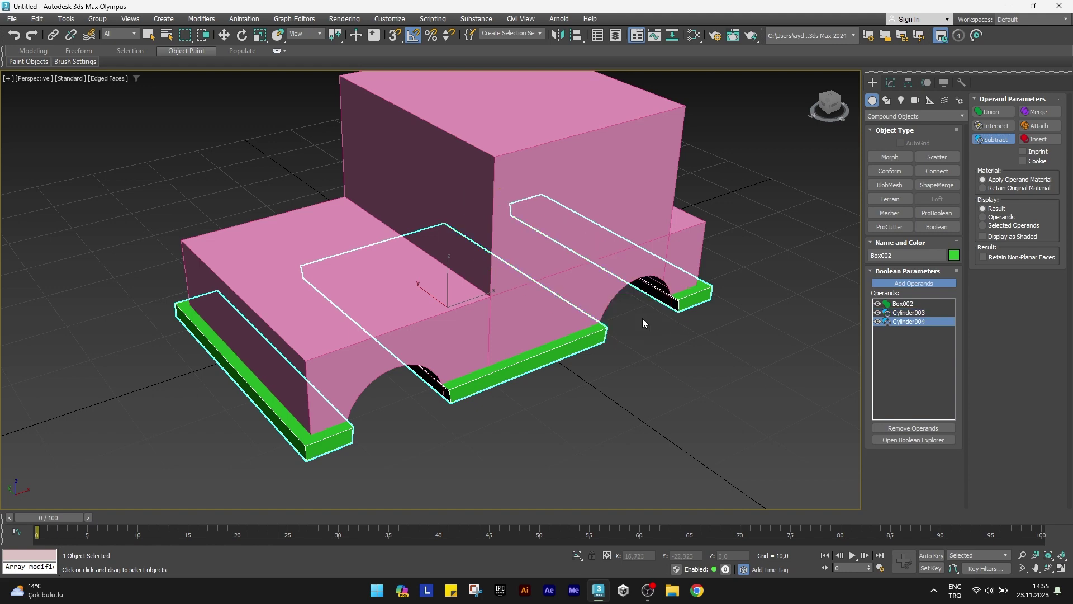
{"action": "key", "text": "w"}
{"action": "left_click", "coordinate": [500, 388]}
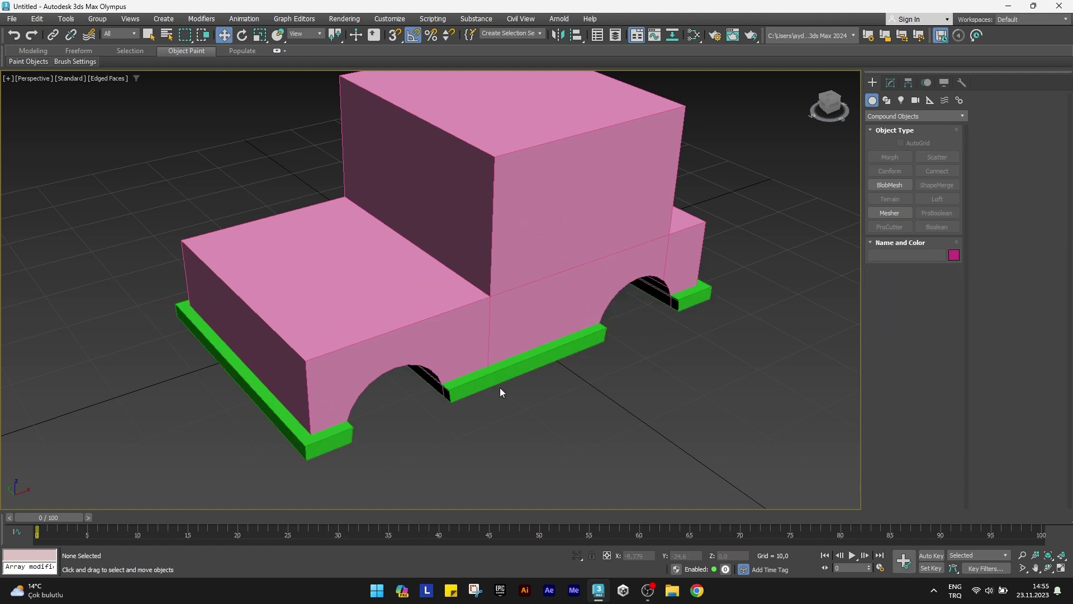
{"action": "mouse_move", "coordinate": [500, 388]}
{"action": "middle_mouse_down", "text": "alt"}
{"action": "mouse_move", "coordinate": [516, 343]}
{"action": "mouse_move", "coordinate": [428, 350]}
{"action": "mouse_move", "coordinate": [393, 376]}
{"action": "middle_mouse_up", "text": "alt"}
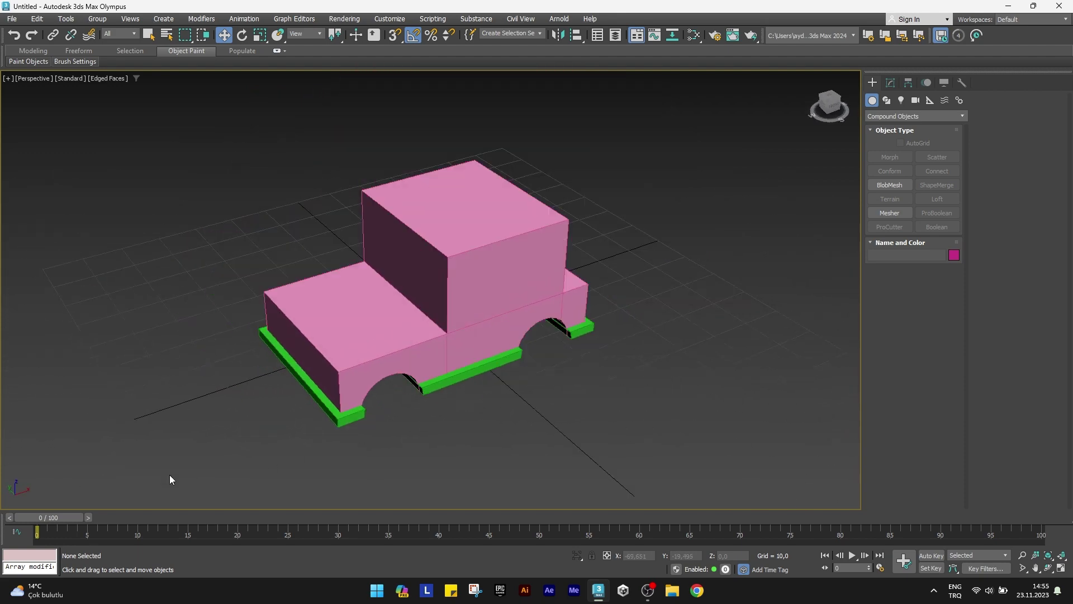
Give the car body and base slab a single grey object colour
{"action": "left_click_drag", "start_coordinate": [169, 475], "coordinate": [666, 150]}
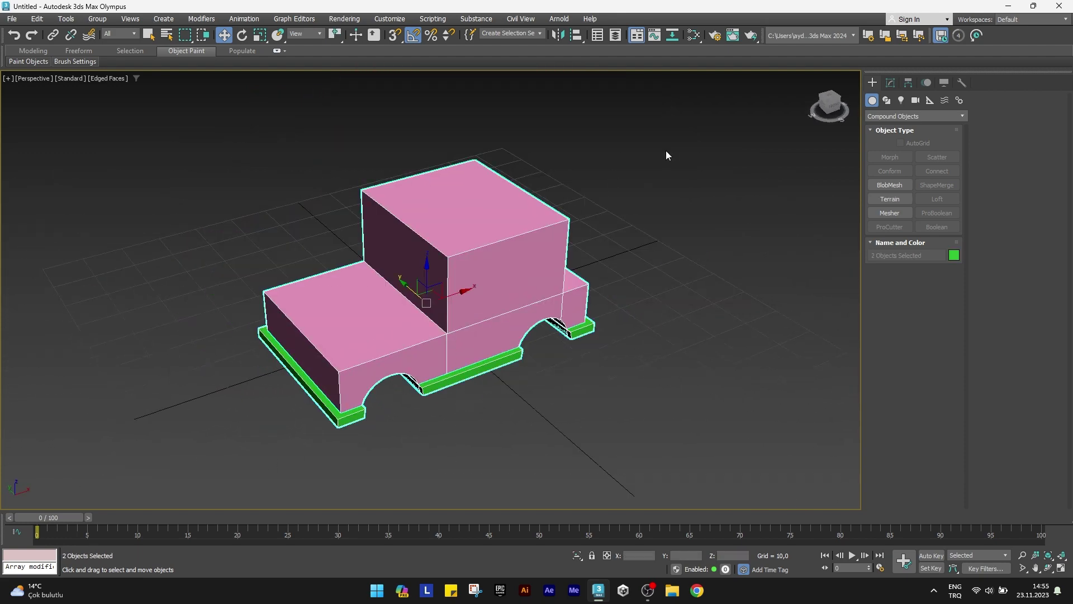
{"action": "left_click", "coordinate": [954, 256]}
{"action": "left_click", "coordinate": [609, 321]}
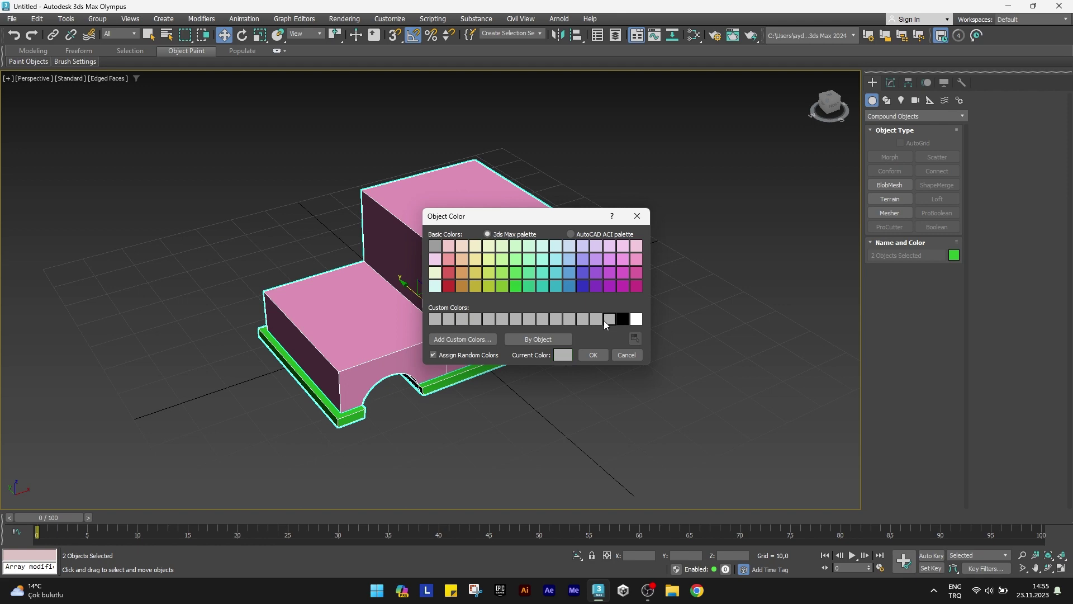
{"action": "left_click", "coordinate": [594, 354]}
Zoom in on the car and select the car body
{"action": "left_click", "coordinate": [528, 431]}
{"action": "scroll", "coordinate": [385, 363], "scroll_direction": "up", "scroll_amount": 5}
{"action": "mouse_move", "coordinate": [385, 364]}
{"action": "middle_mouse_down"}
{"action": "mouse_move", "coordinate": [473, 374]}
{"action": "mouse_move", "coordinate": [527, 414]}
{"action": "middle_mouse_up"}
{"action": "left_click", "coordinate": [510, 359]}
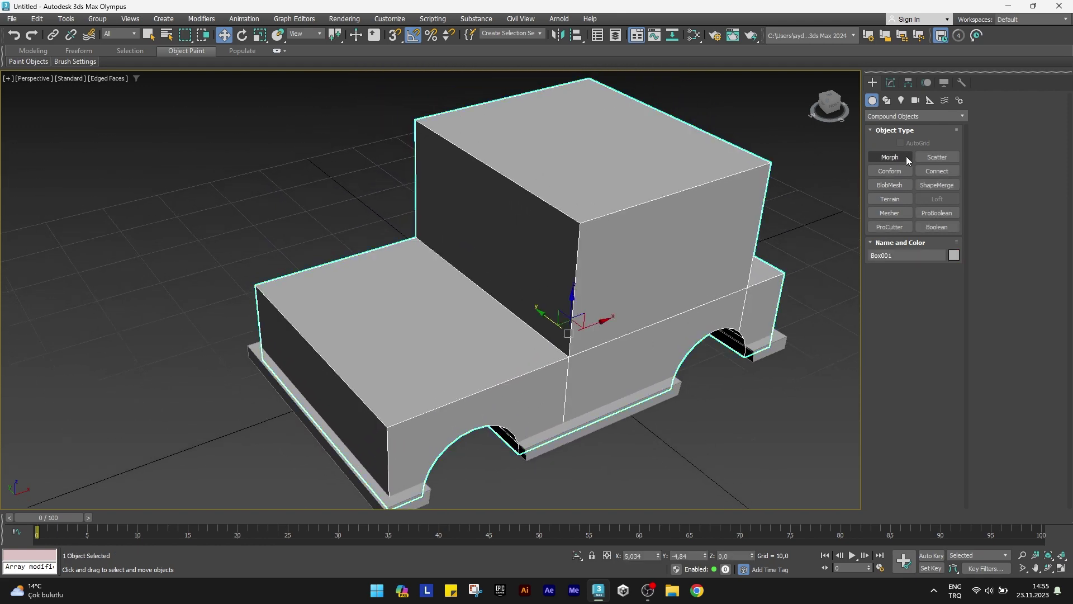
Add an Edit Poly modifier to the car body and work at Edge level
{"action": "left_click", "coordinate": [892, 82]}
{"action": "left_click", "coordinate": [891, 114]}
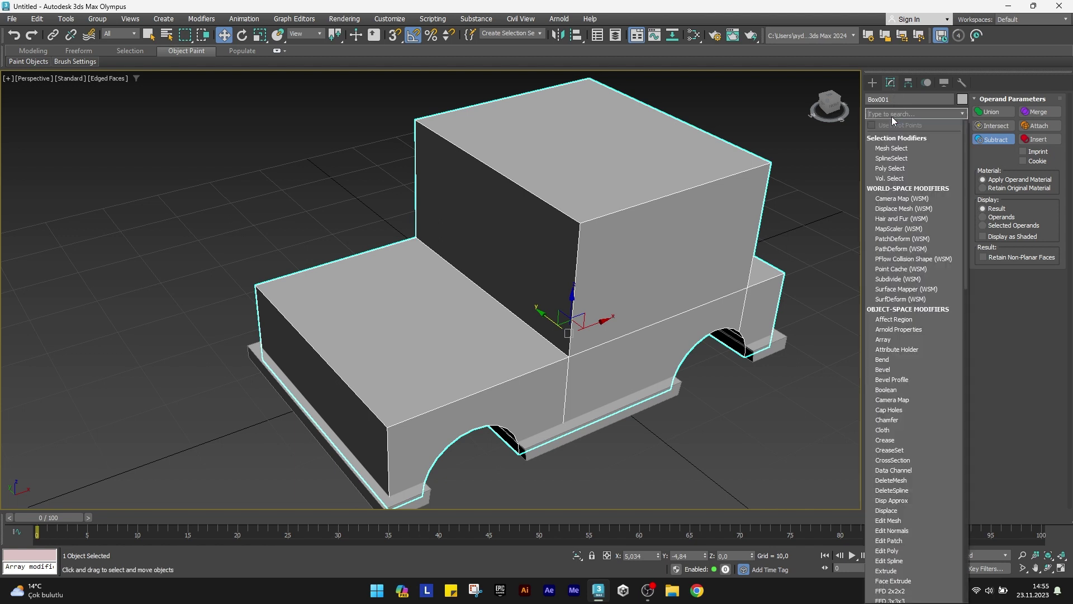
{"action": "type", "text": "e"}
{"action": "left_click", "coordinate": [885, 178]}
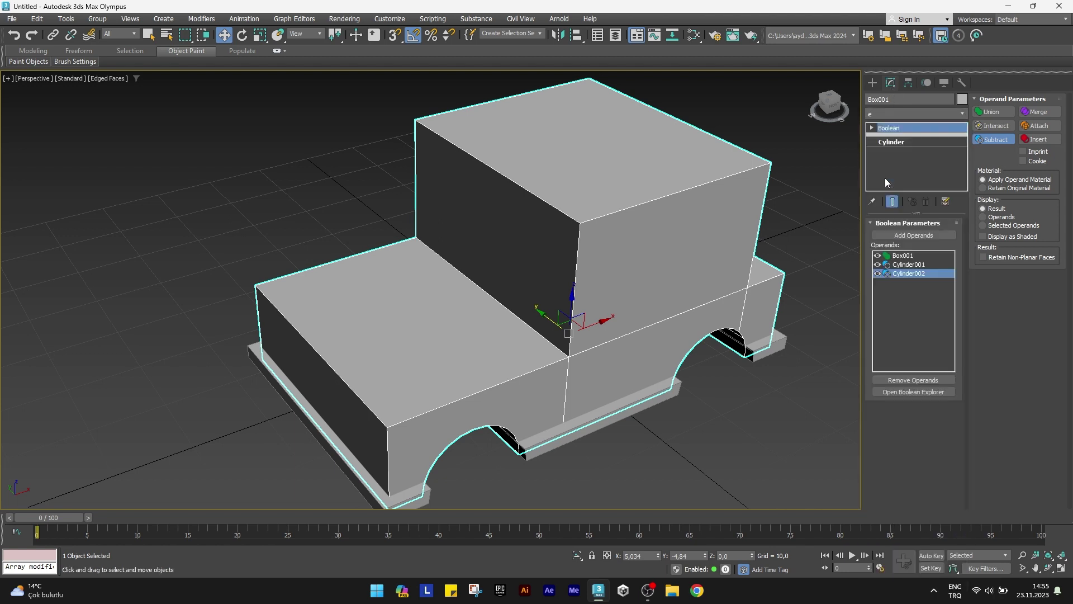
{"action": "left_click", "coordinate": [901, 312]}
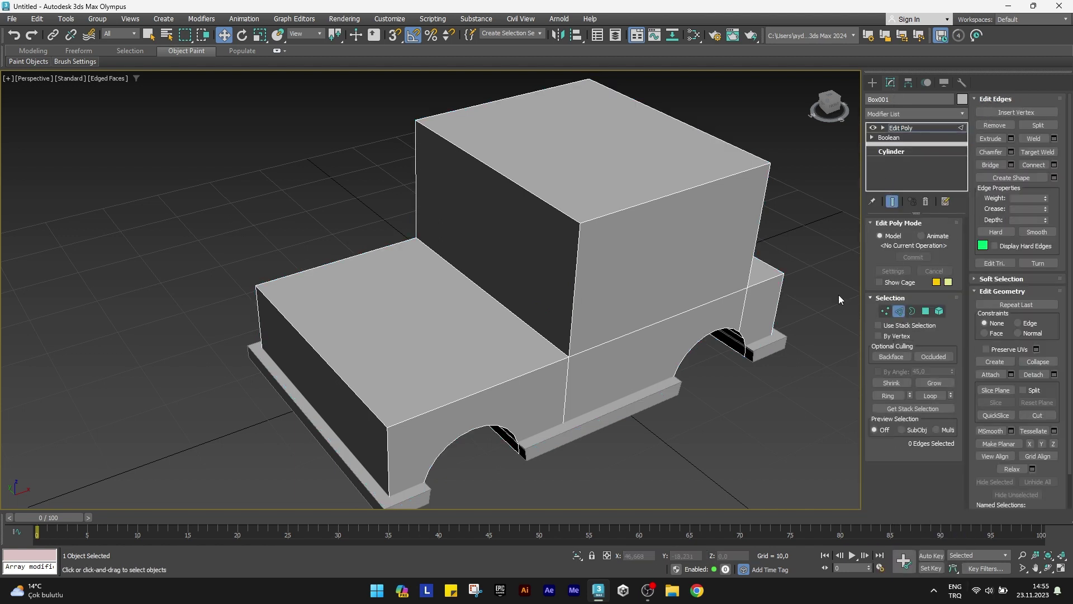
Slant the cab's top front edge back and lower the hood's front edge into a slope
{"action": "left_click", "coordinate": [524, 185]}
{"action": "middle_click_drag", "start_coordinate": [542, 183], "coordinate": [518, 160], "text": "alt"}
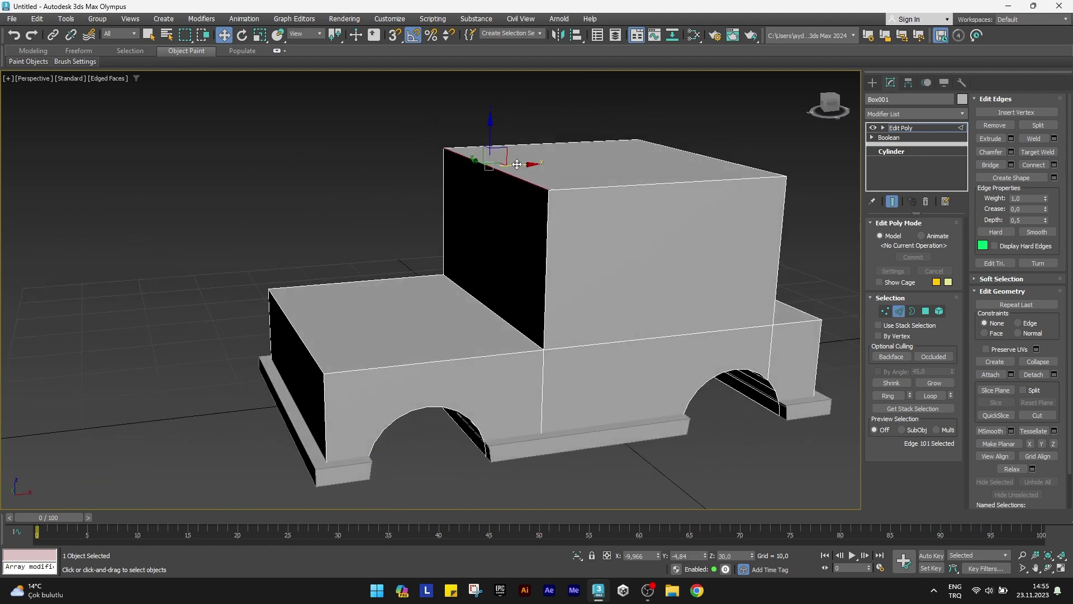
{"action": "left_click_drag", "start_coordinate": [519, 160], "coordinate": [553, 163]}
{"action": "left_click", "coordinate": [306, 336]}
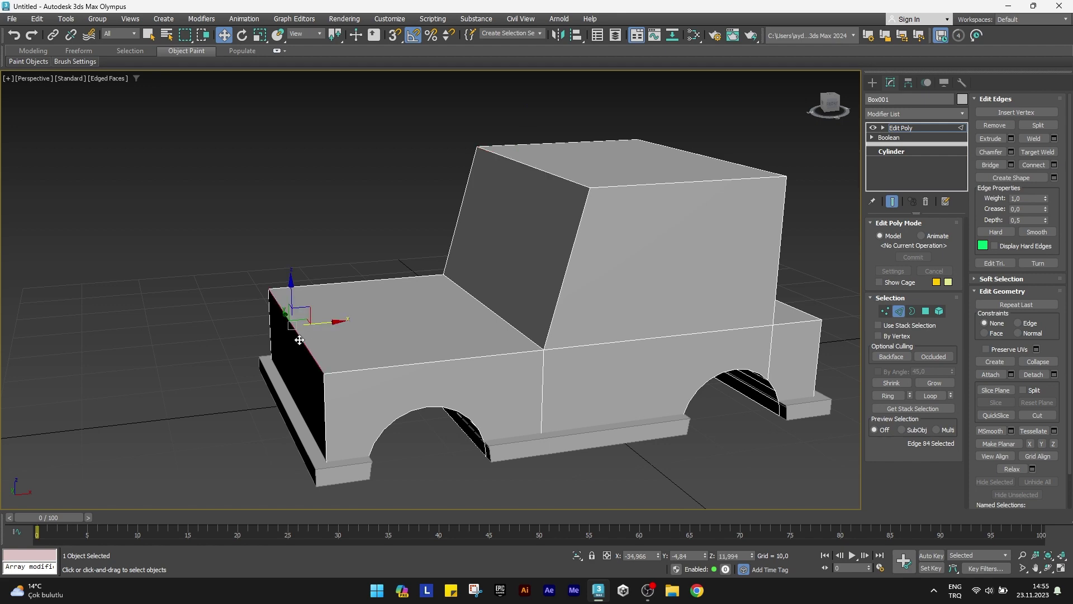
{"action": "middle_click_drag", "start_coordinate": [306, 336], "coordinate": [380, 272], "text": "alt"}
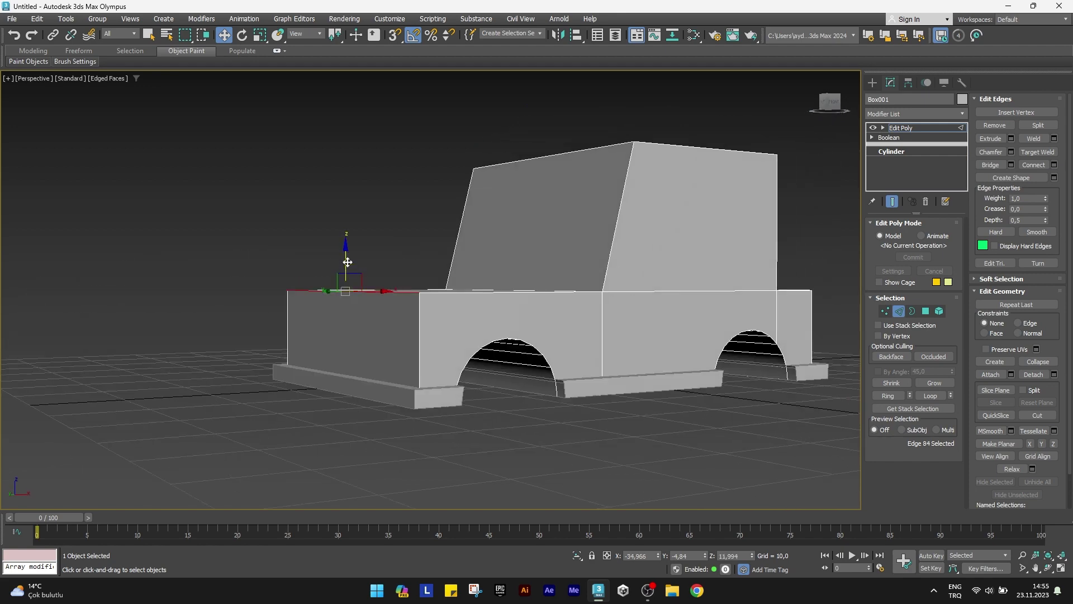
{"action": "left_click_drag", "start_coordinate": [347, 262], "coordinate": [349, 279]}
{"action": "middle_click_drag", "start_coordinate": [349, 280], "coordinate": [358, 302], "text": "alt"}
{"action": "left_click_drag", "start_coordinate": [386, 303], "coordinate": [391, 300]}
{"action": "mouse_move", "coordinate": [673, 291]}
{"action": "middle_mouse_down", "text": "alt"}
{"action": "mouse_move", "coordinate": [656, 292]}
{"action": "mouse_move", "coordinate": [702, 314]}
{"action": "mouse_move", "coordinate": [434, 289]}
{"action": "middle_mouse_up", "text": "alt"}
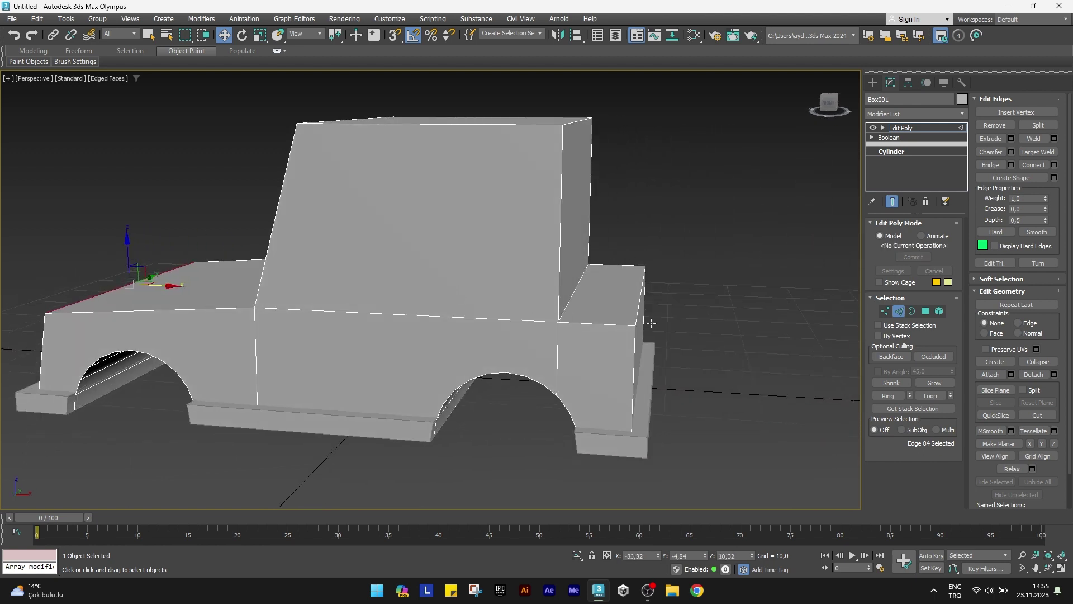
Move the vertical front corner edge up and back
{"action": "left_click", "coordinate": [639, 306]}
{"action": "left_click_drag", "start_coordinate": [670, 292], "coordinate": [633, 275]}
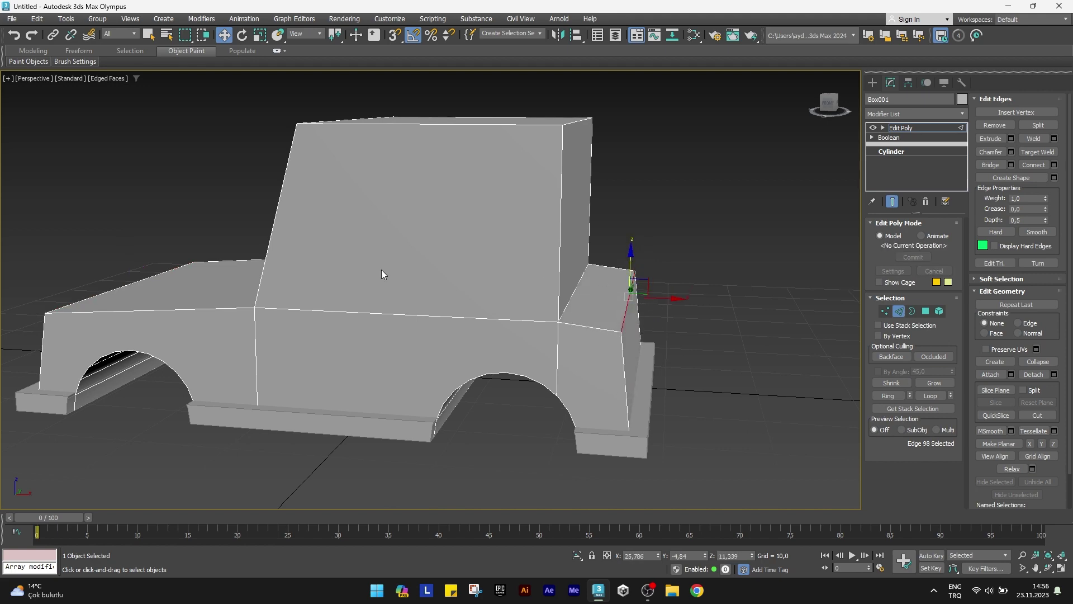
{"action": "mouse_move", "coordinate": [384, 276]}
{"action": "middle_mouse_down", "text": "alt"}
{"action": "mouse_move", "coordinate": [438, 280]}
{"action": "mouse_move", "coordinate": [434, 338]}
{"action": "mouse_move", "coordinate": [506, 268]}
{"action": "mouse_move", "coordinate": [515, 233]}
{"action": "mouse_move", "coordinate": [472, 311]}
{"action": "mouse_move", "coordinate": [510, 347]}
{"action": "middle_mouse_up", "text": "alt"}
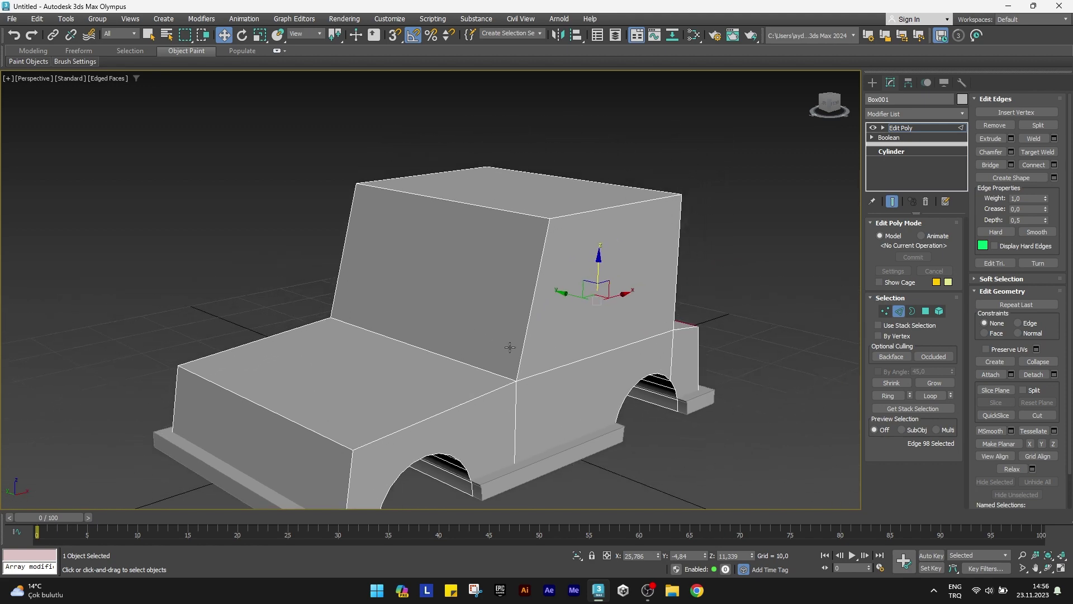
{"action": "left_click", "coordinate": [926, 311]}
Inset the cab's four window faces by polygon, 1,0 each
{"action": "left_click", "coordinate": [621, 288]}
{"action": "left_click", "coordinate": [511, 284], "text": "ctrl"}
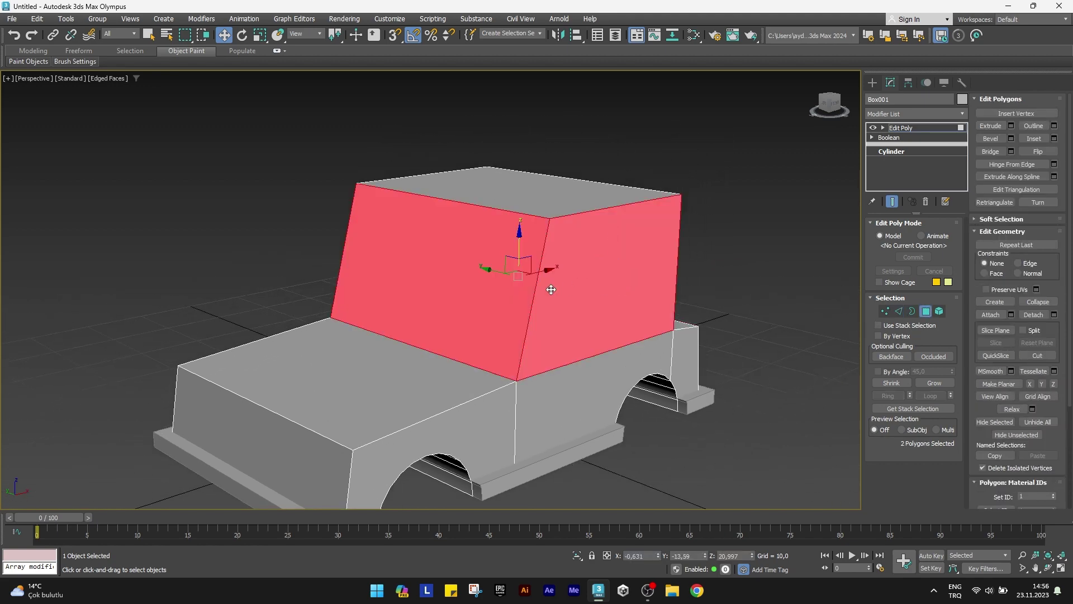
{"action": "mouse_move", "coordinate": [602, 292]}
{"action": "middle_mouse_down", "text": "alt"}
{"action": "mouse_move", "coordinate": [482, 290]}
{"action": "mouse_move", "coordinate": [468, 313]}
{"action": "mouse_move", "coordinate": [554, 314]}
{"action": "middle_mouse_up", "text": "alt"}
{"action": "left_click", "coordinate": [468, 313], "text": "ctrl"}
{"action": "left_click", "coordinate": [643, 338], "text": "ctrl"}
{"action": "mouse_move", "coordinate": [643, 338]}
{"action": "middle_mouse_down", "text": "alt"}
{"action": "mouse_move", "coordinate": [521, 346]}
{"action": "mouse_move", "coordinate": [689, 310]}
{"action": "middle_mouse_up", "text": "alt"}
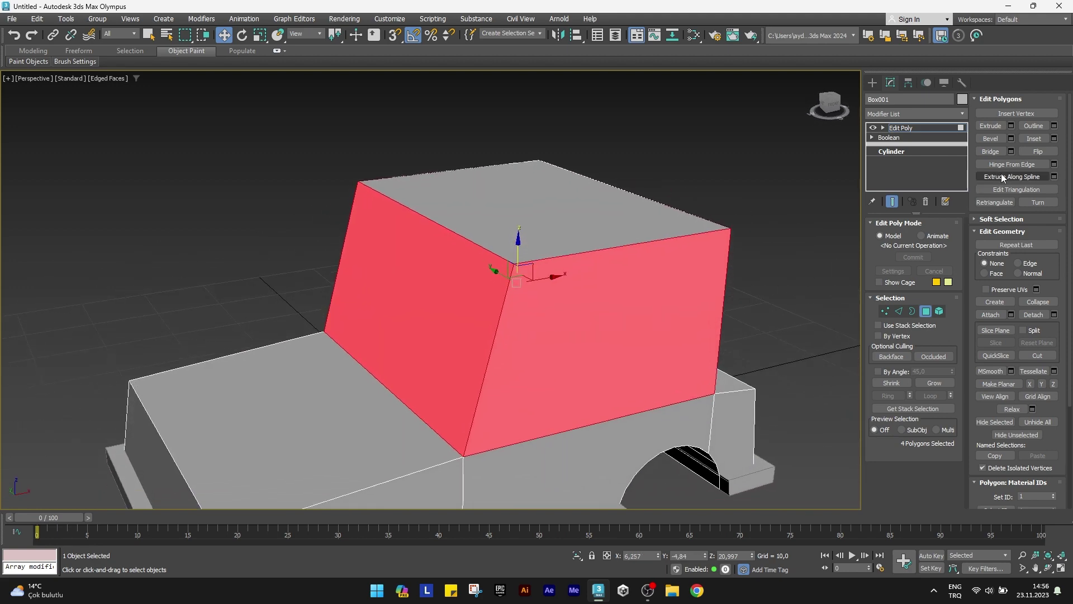
{"action": "left_click", "coordinate": [1054, 138]}
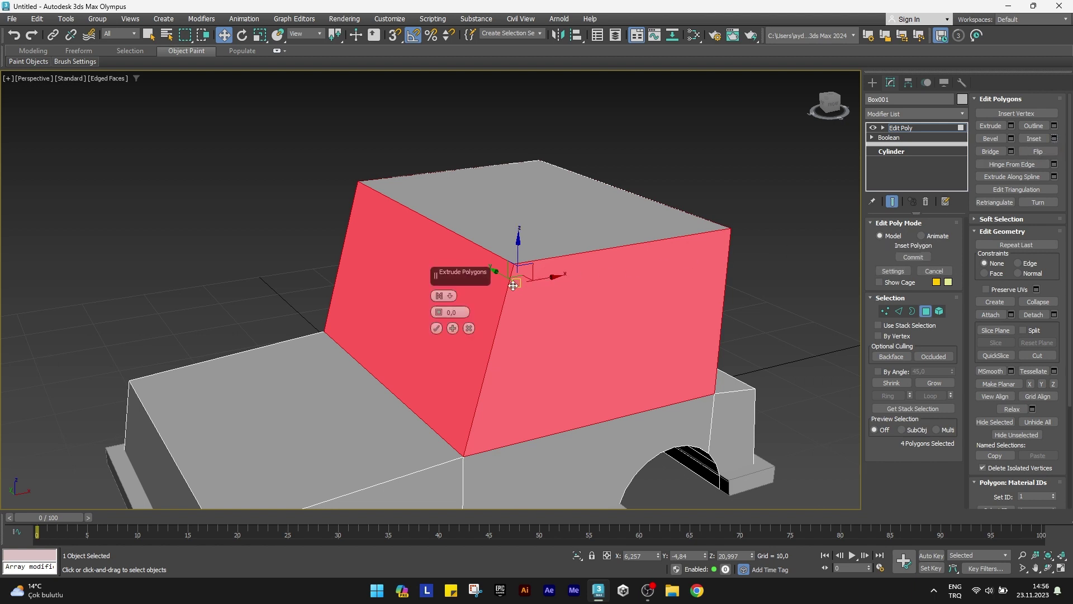
{"action": "left_click", "coordinate": [446, 296]}
{"action": "left_click", "coordinate": [478, 317]}
{"action": "type", "text": "1"}
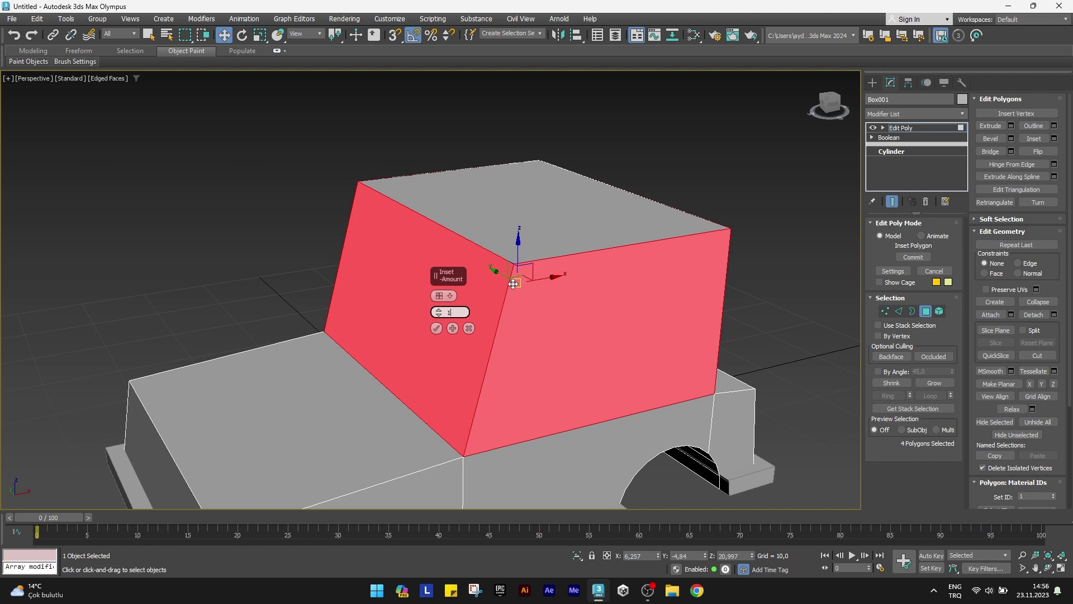
{"action": "key", "text": "Return"}
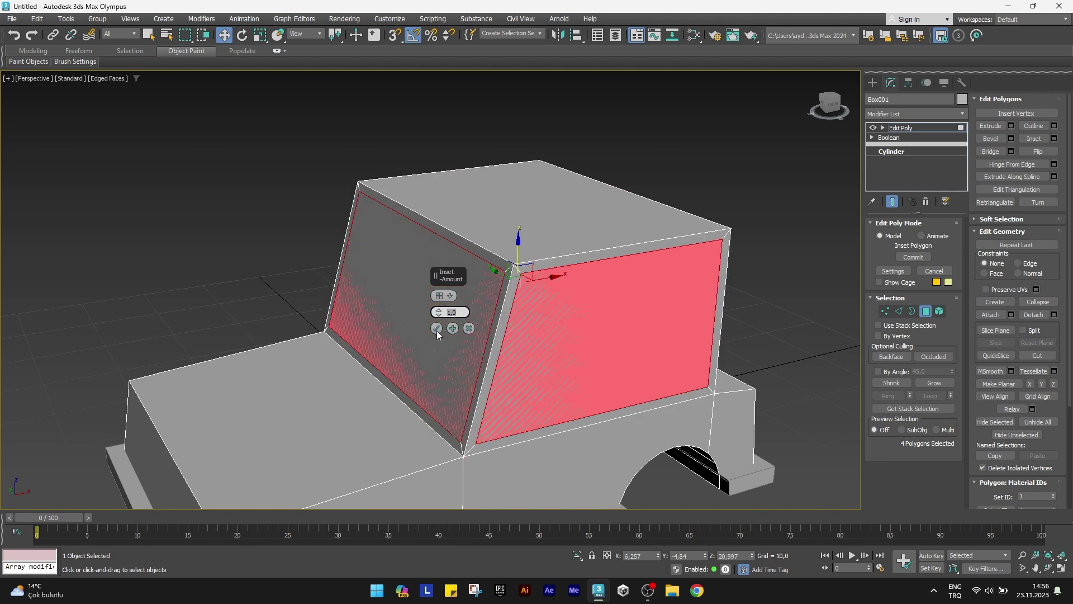
{"action": "left_click", "coordinate": [437, 330]}
{"action": "middle_click_drag", "start_coordinate": [522, 339], "coordinate": [487, 324]}
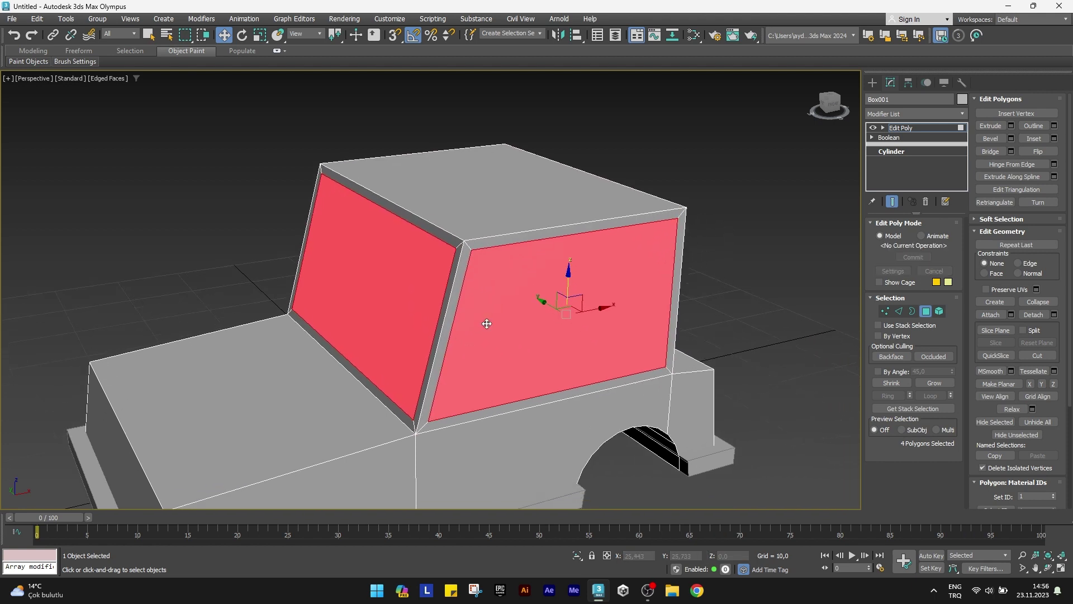
Extrude the inset window faces 1,0 inward to recess them
{"action": "left_click", "coordinate": [1011, 125]}
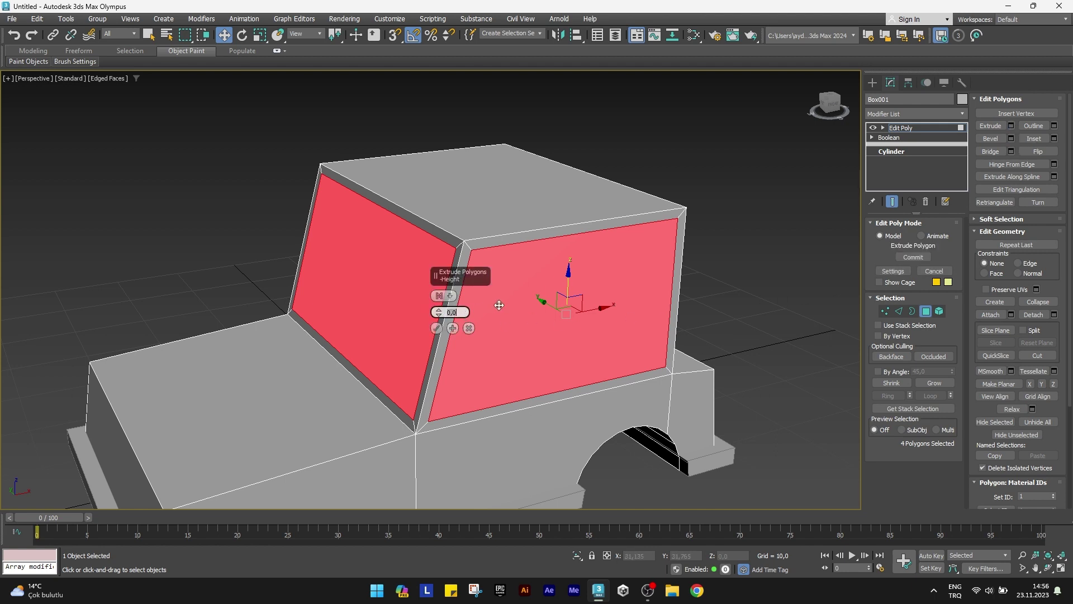
{"action": "type", "text": "-1"}
{"action": "key", "text": "Return"}
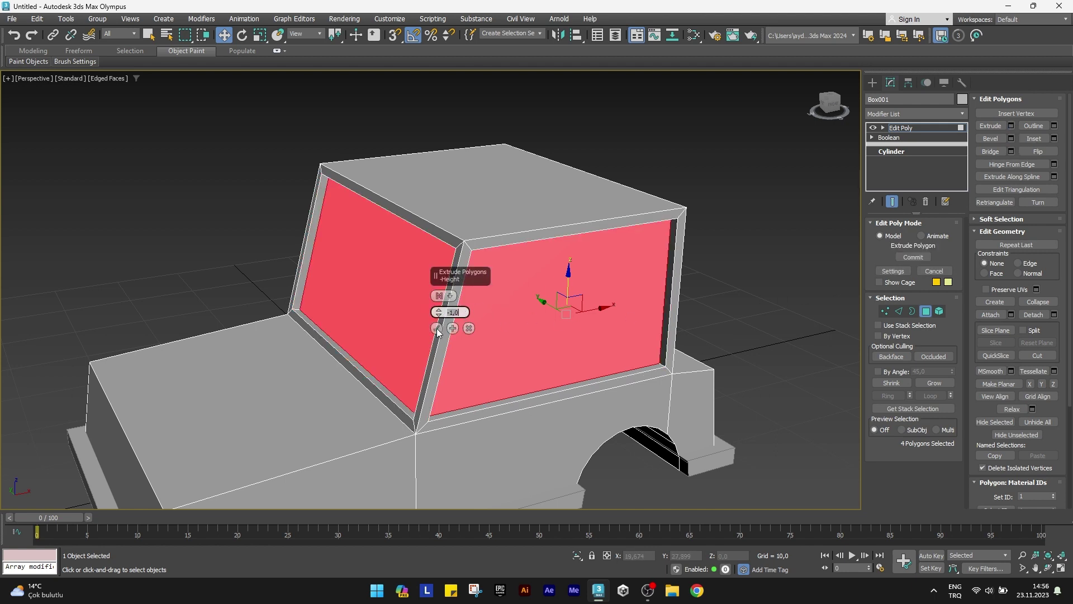
{"action": "left_click", "coordinate": [436, 328]}
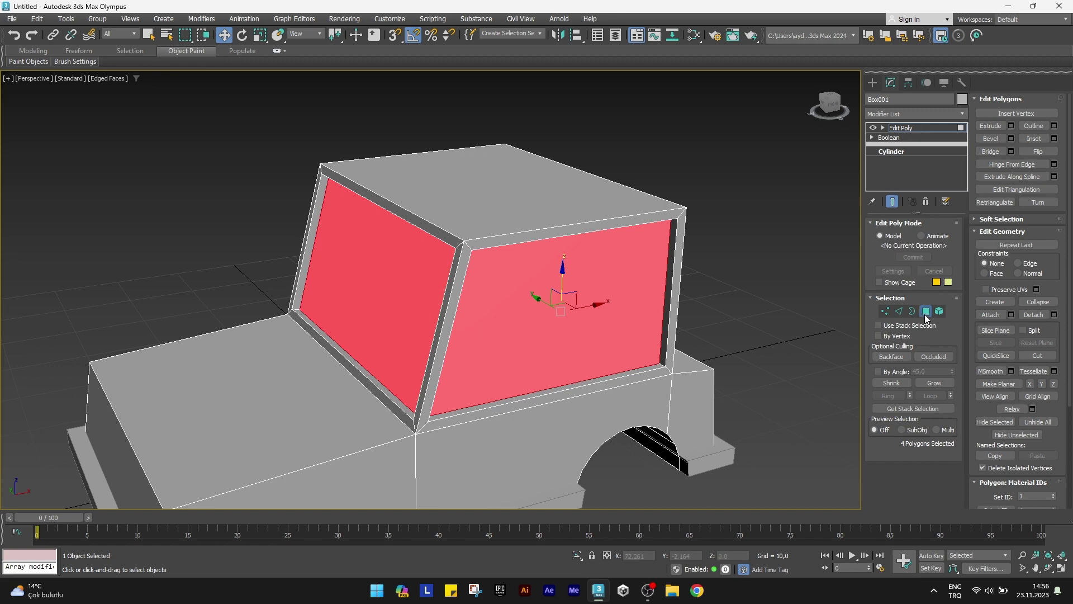
{"action": "left_click", "coordinate": [926, 311]}
{"action": "mouse_move", "coordinate": [390, 352]}
{"action": "middle_mouse_down", "text": "alt"}
{"action": "mouse_move", "coordinate": [449, 309]}
{"action": "mouse_move", "coordinate": [618, 258]}
{"action": "middle_mouse_up", "text": "alt"}
{"action": "scroll", "coordinate": [448, 309], "scroll_direction": "up", "scroll_amount": 3}
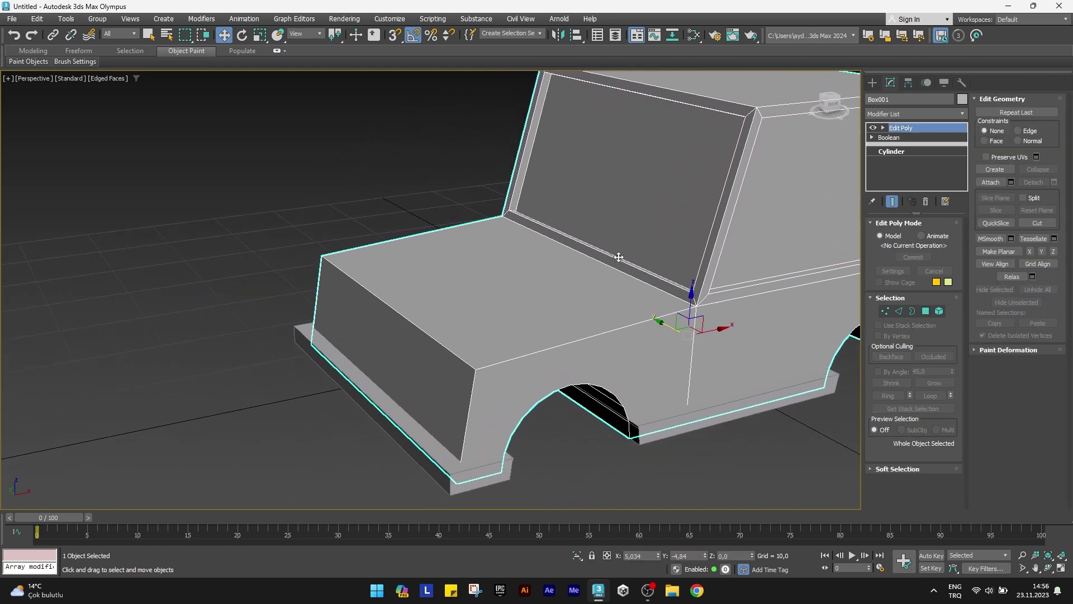
Connect the front panel's top and bottom edges with four vertical grille edges
{"action": "left_click", "coordinate": [899, 311]}
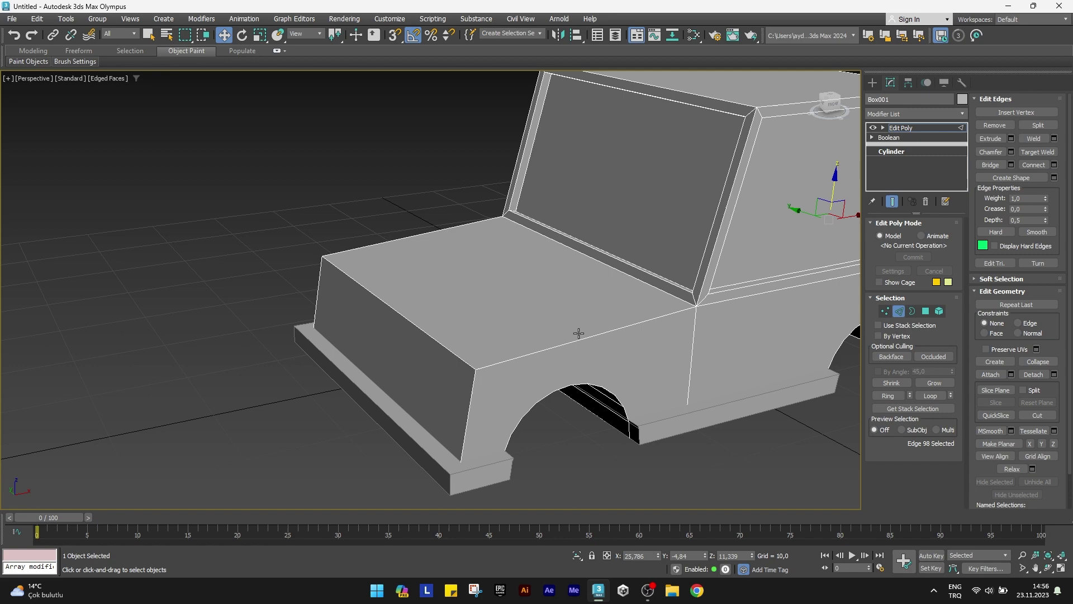
{"action": "left_click", "coordinate": [399, 324]}
{"action": "middle_click_drag", "start_coordinate": [411, 318], "coordinate": [384, 364], "text": "alt"}
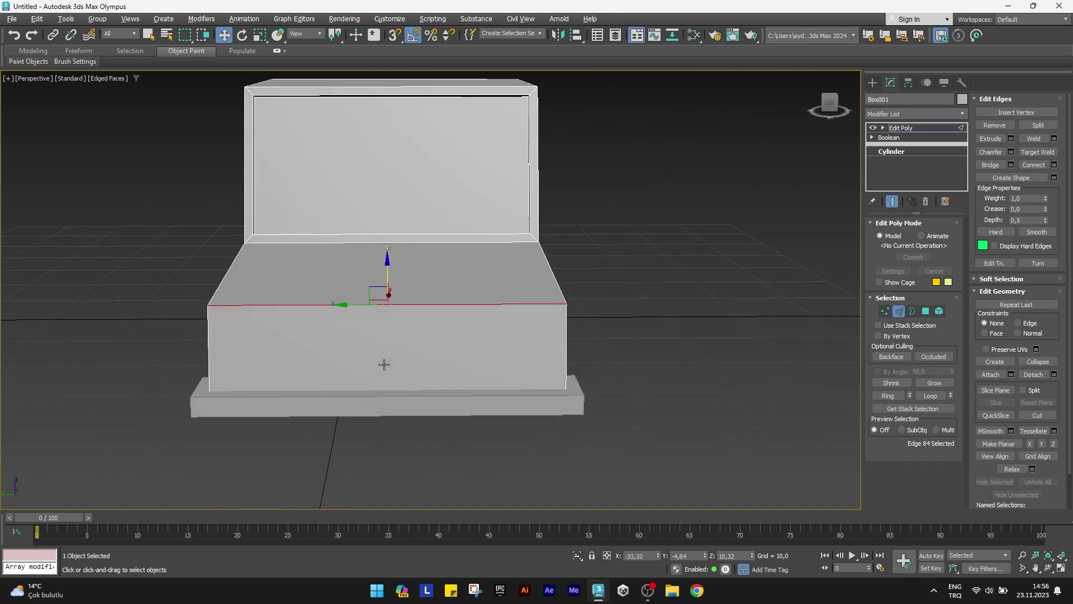
{"action": "key", "text": "F3"}
{"action": "scroll", "coordinate": [308, 408], "scroll_direction": "up", "scroll_amount": 3}
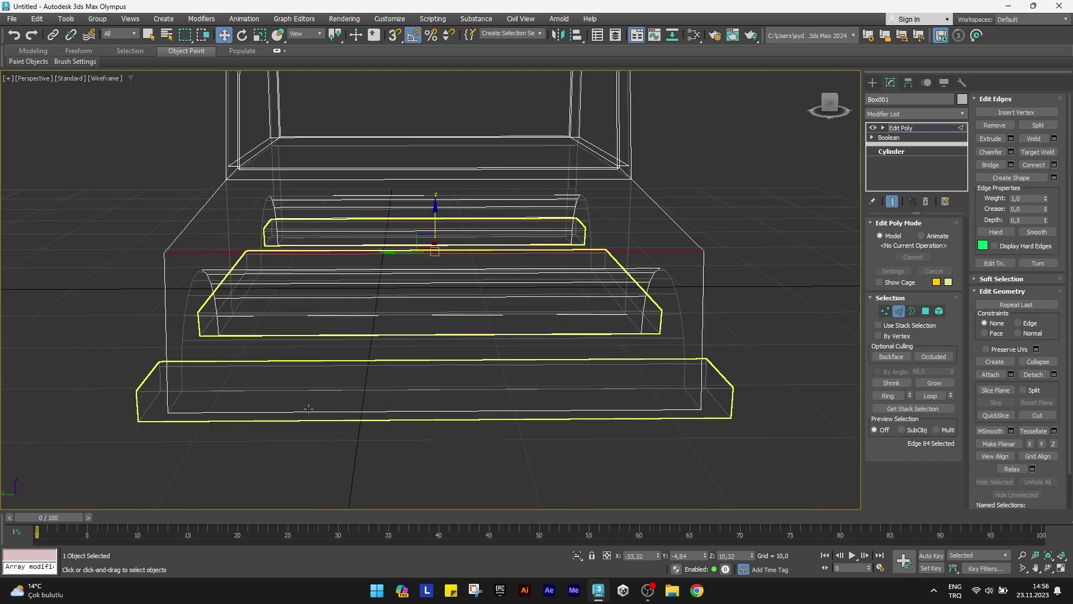
{"action": "left_click", "coordinate": [308, 409], "text": "ctrl"}
{"action": "key", "text": "F3"}
{"action": "middle_click_drag", "start_coordinate": [364, 434], "coordinate": [324, 376], "text": "alt"}
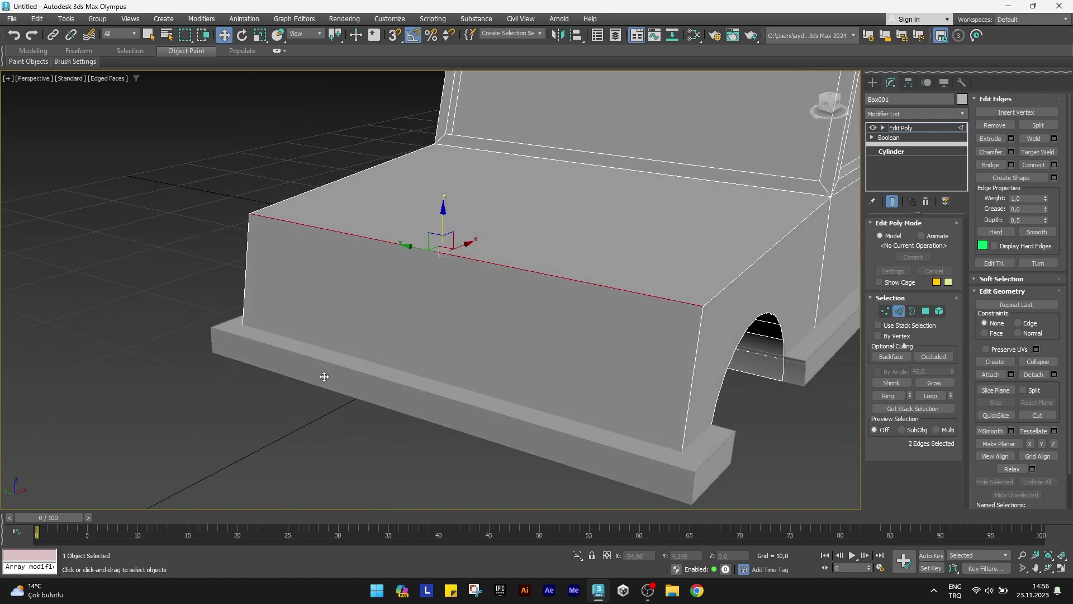
{"action": "left_click", "coordinate": [1054, 165]}
{"action": "left_click", "coordinate": [440, 294]}
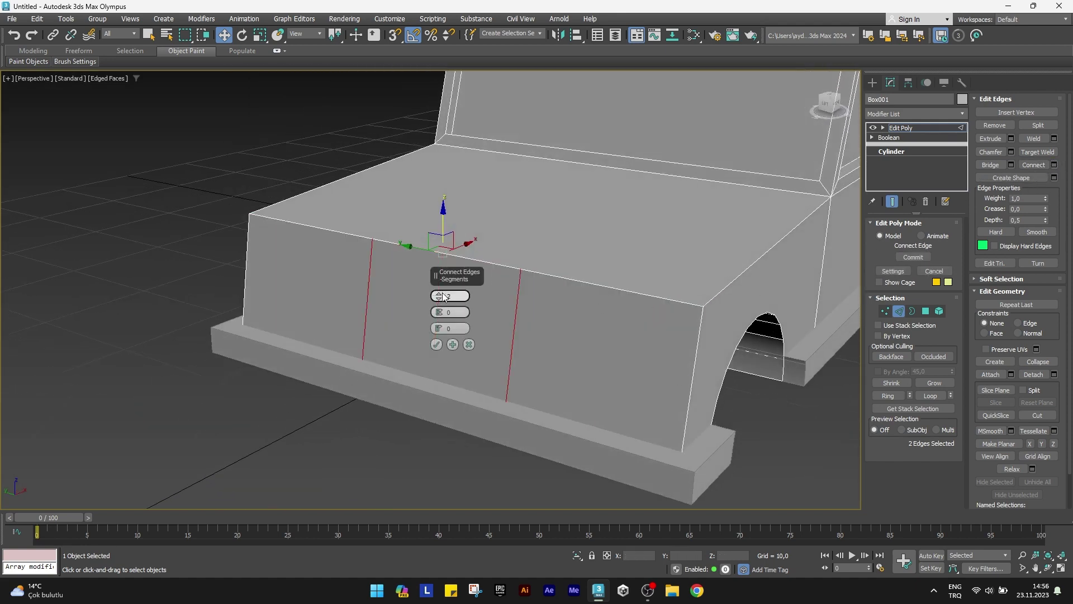
{"action": "left_click", "coordinate": [444, 296]}
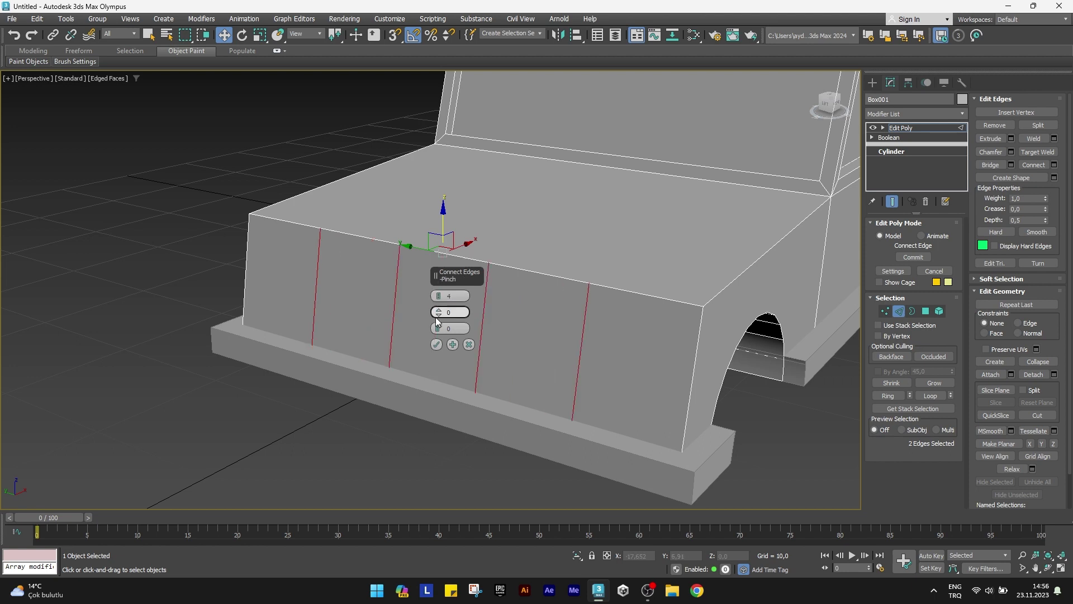
{"action": "left_click", "coordinate": [436, 345]}
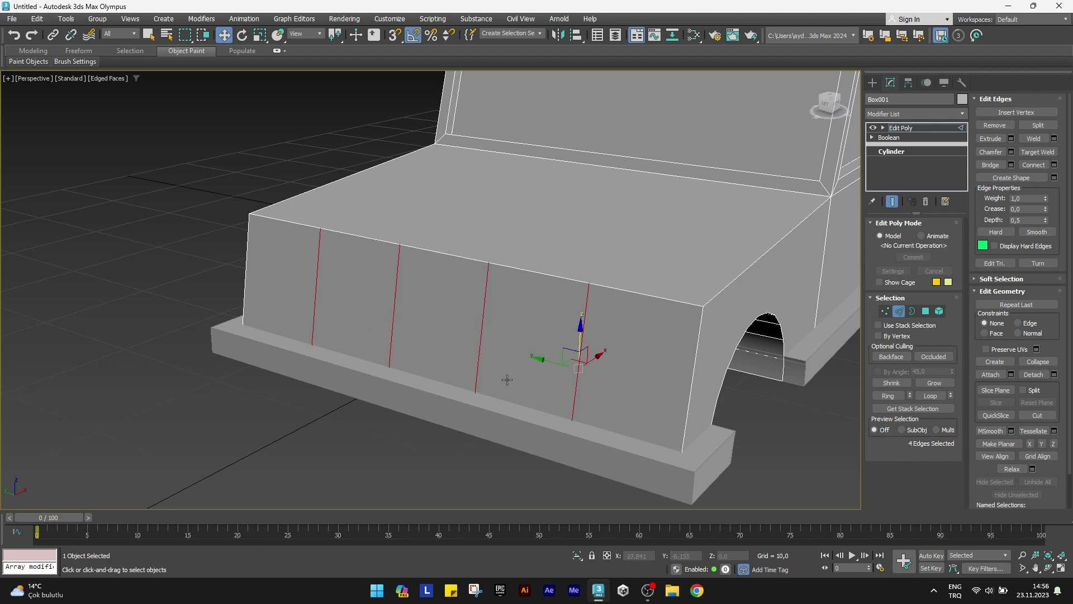
Connect the six selected front edges with one horizontal edge at slide 60
{"action": "left_click", "coordinate": [693, 374], "text": "ctrl"}
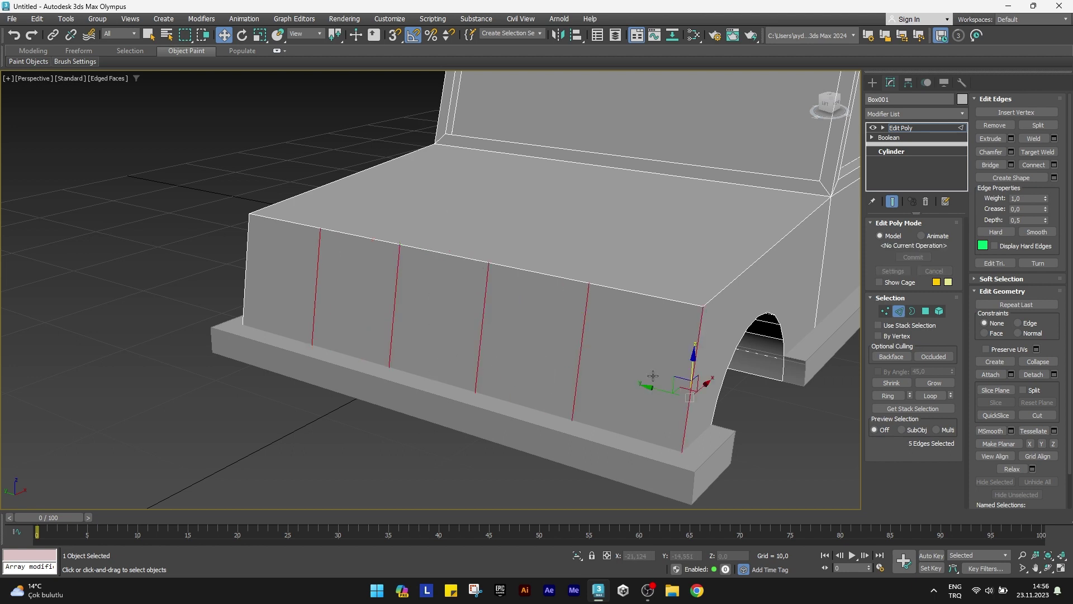
{"action": "left_click", "coordinate": [246, 277], "text": "ctrl"}
{"action": "middle_click_drag", "start_coordinate": [553, 347], "coordinate": [524, 326]}
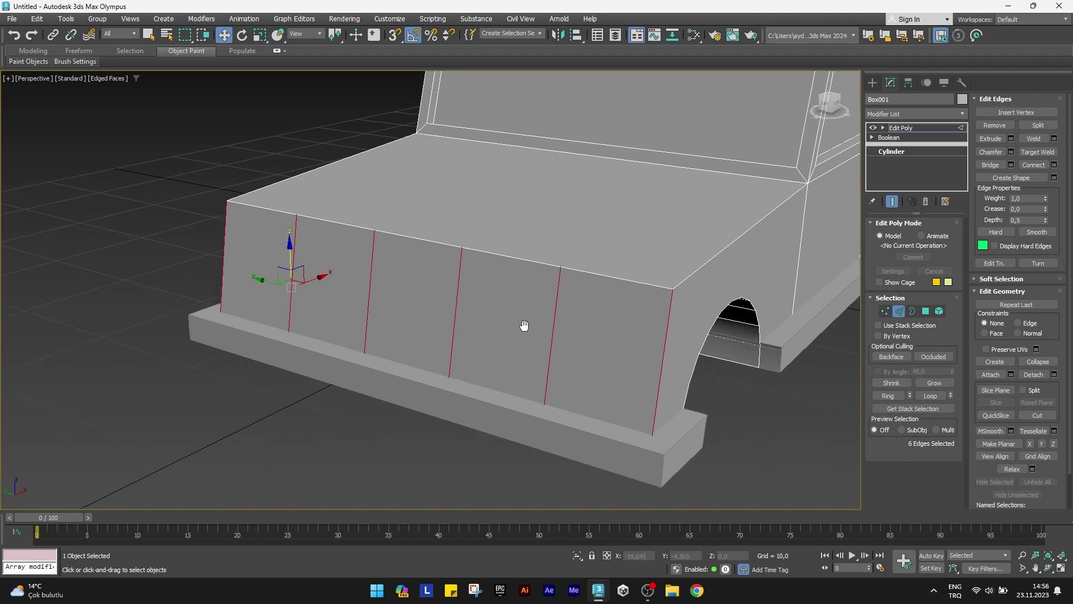
{"action": "left_click", "coordinate": [1054, 165]}
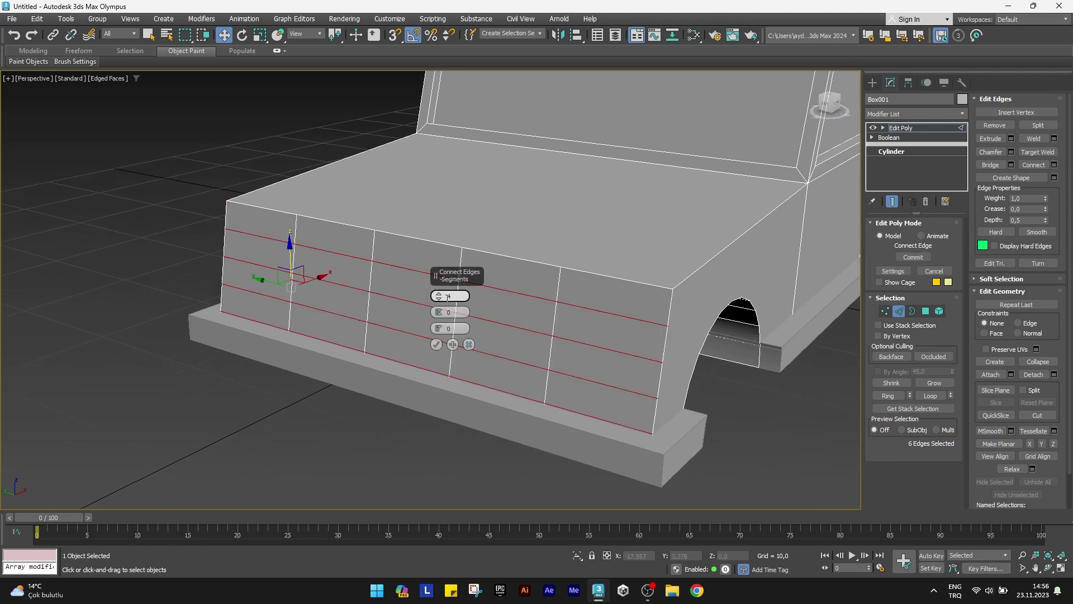
{"action": "mouse_move", "coordinate": [440, 295]}
{"action": "left_mouse_down"}
{"action": "mouse_move", "coordinate": [447, 187]}
{"action": "mouse_move", "coordinate": [446, 196]}
{"action": "left_mouse_up"}
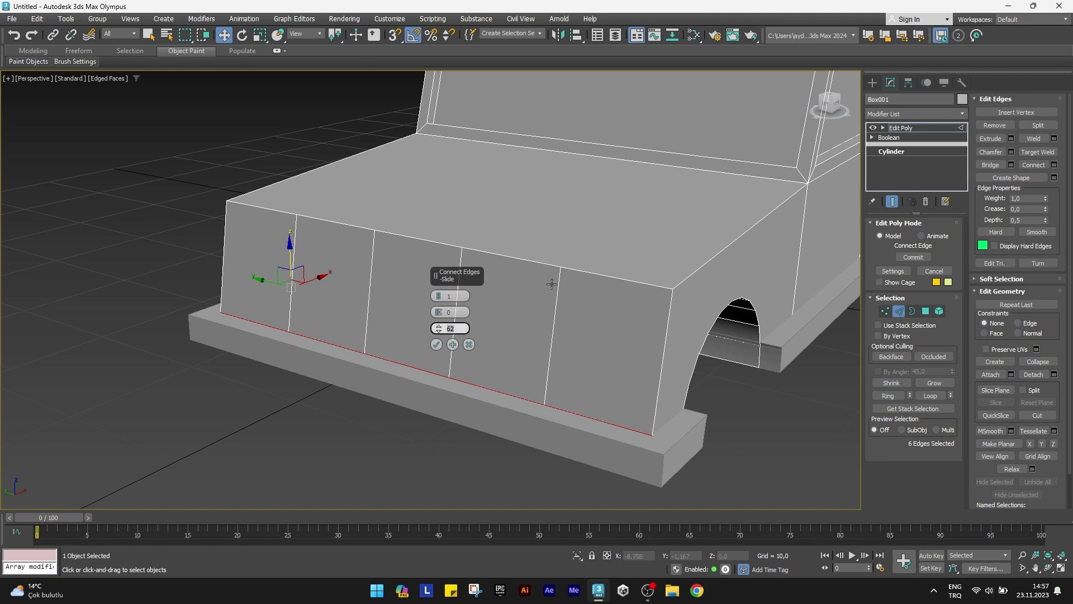
{"action": "type", "text": "60"}
{"action": "key", "text": "Return"}
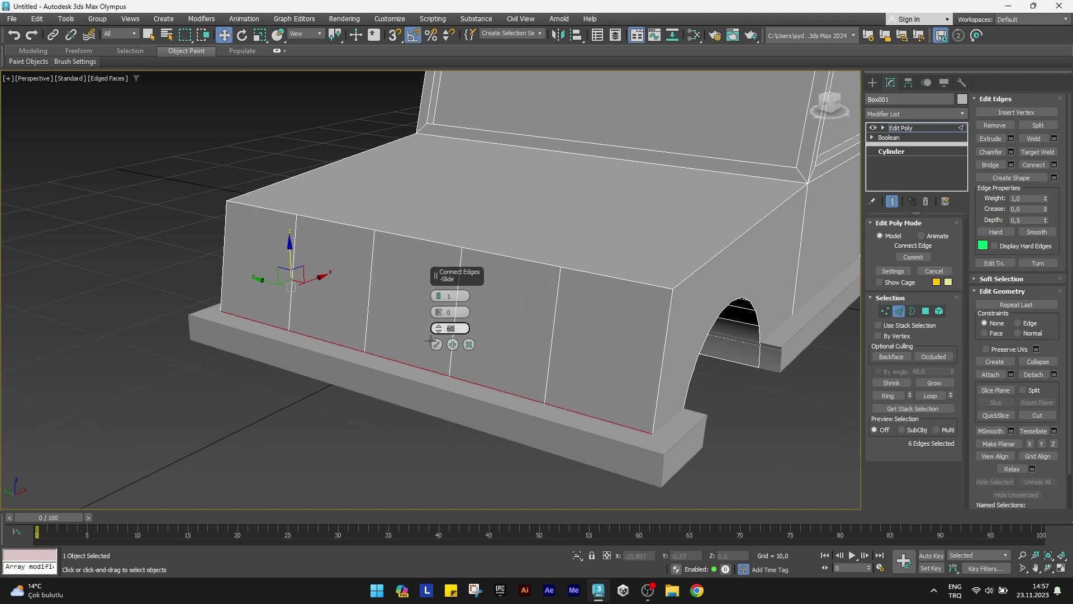
{"action": "left_click", "coordinate": [436, 343]}
Inset the two outer front panel faces and recess them by -1,25
{"action": "left_click", "coordinate": [926, 311]}
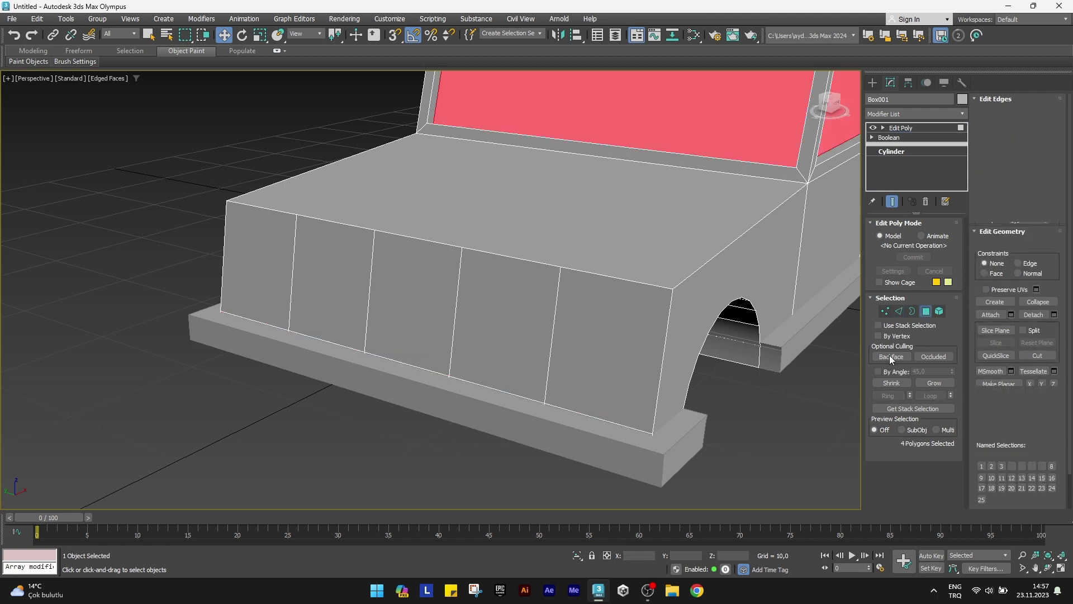
{"action": "left_click", "coordinate": [629, 344]}
{"action": "left_click", "coordinate": [273, 264], "text": "ctrl"}
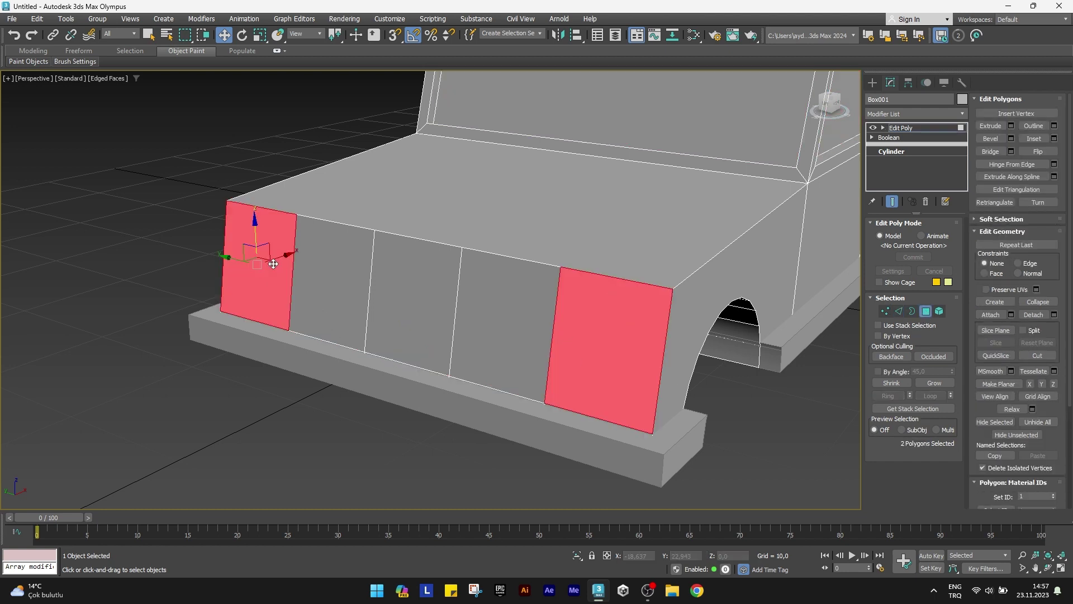
{"action": "middle_click_drag", "start_coordinate": [417, 310], "coordinate": [544, 323], "text": "alt"}
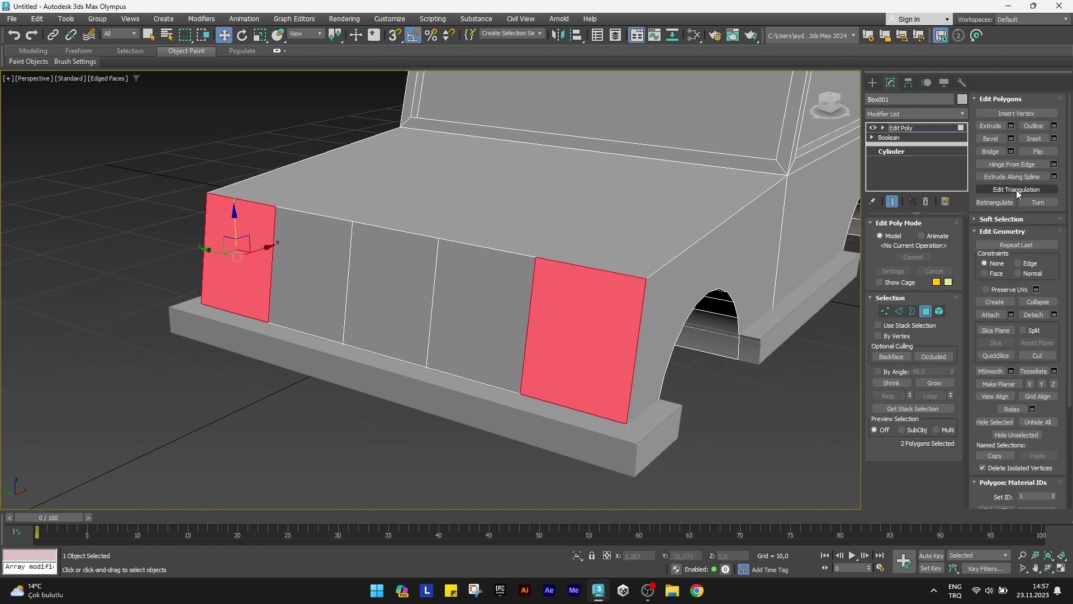
{"action": "left_click", "coordinate": [1054, 139]}
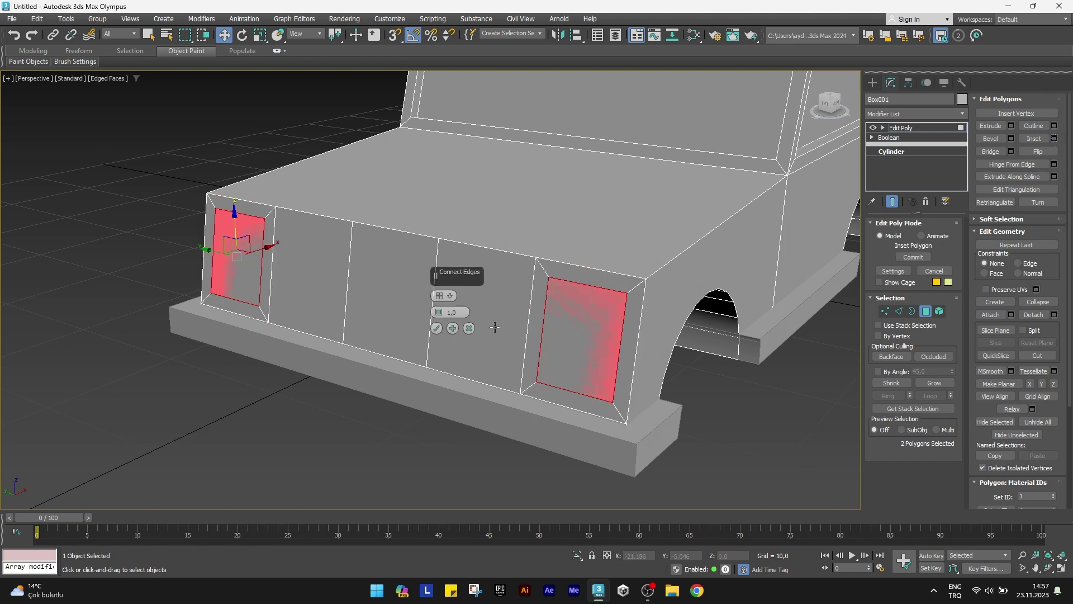
{"action": "left_click", "coordinate": [437, 329]}
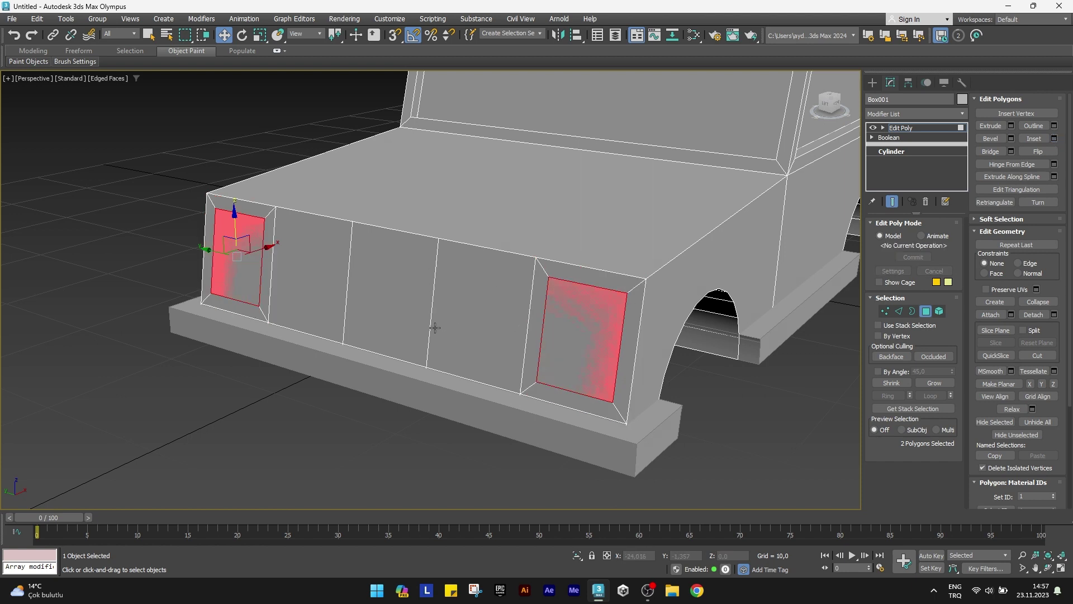
{"action": "left_click", "coordinate": [614, 298], "text": "ctrl"}
{"action": "left_click", "coordinate": [1011, 125]}
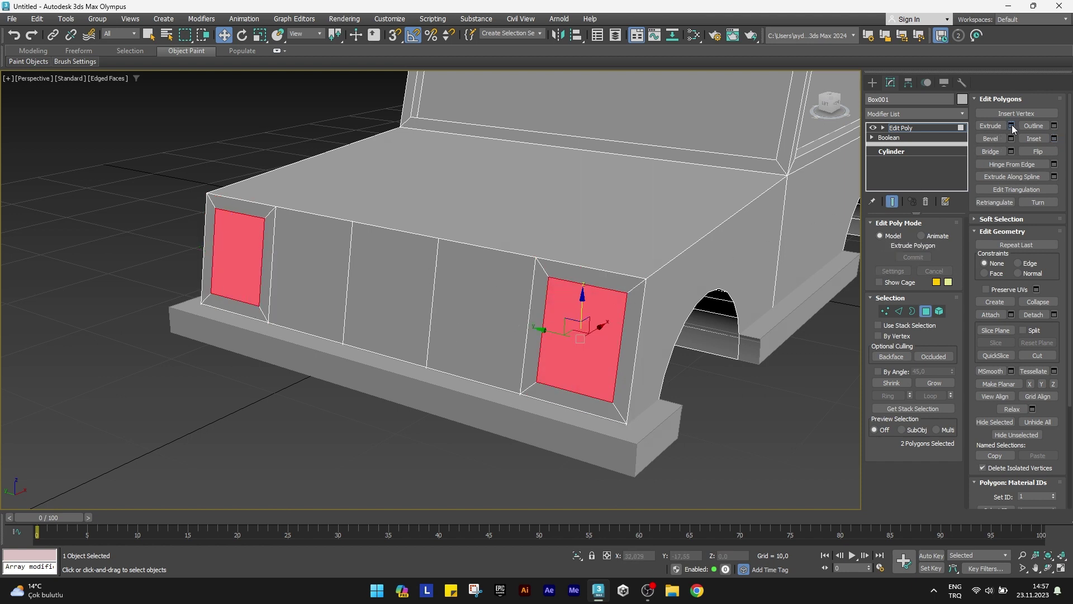
{"action": "left_click", "coordinate": [464, 312]}
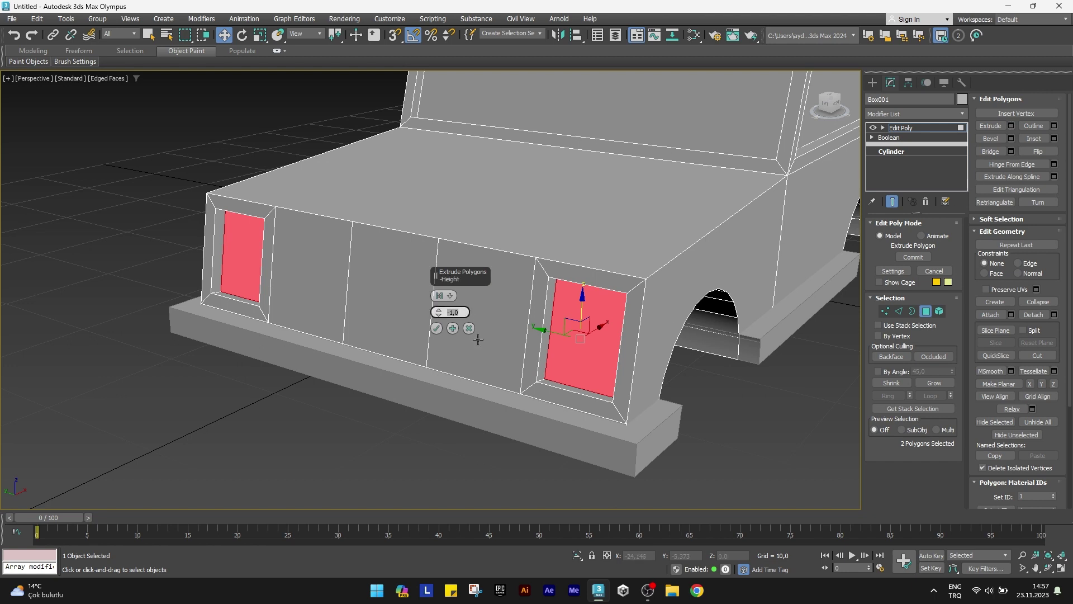
{"action": "type", "text": "-1,25"}
{"action": "key", "text": "Return"}
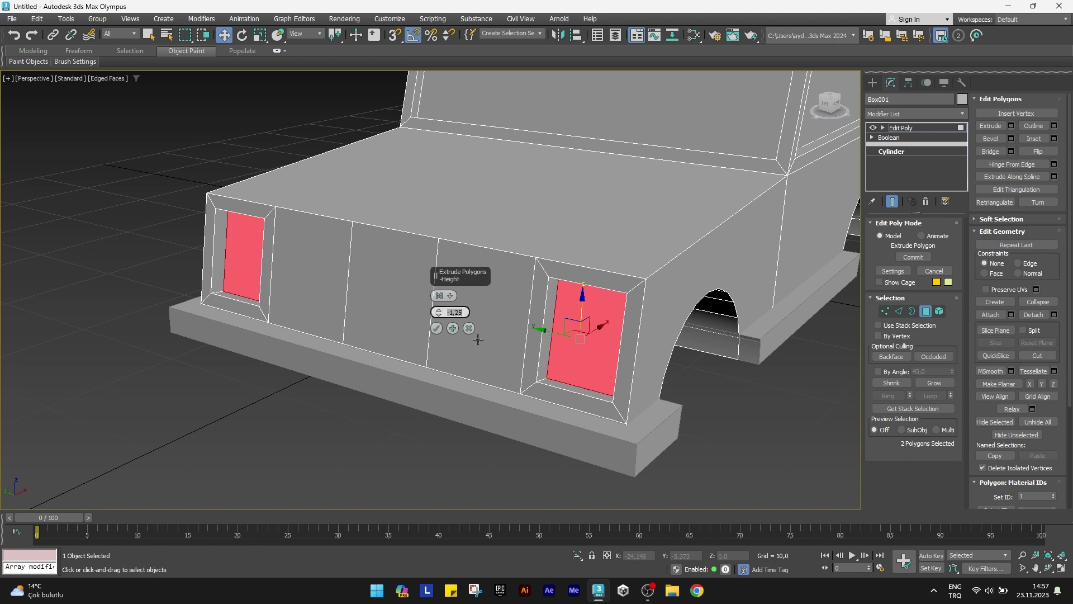
{"action": "left_click", "coordinate": [435, 330]}
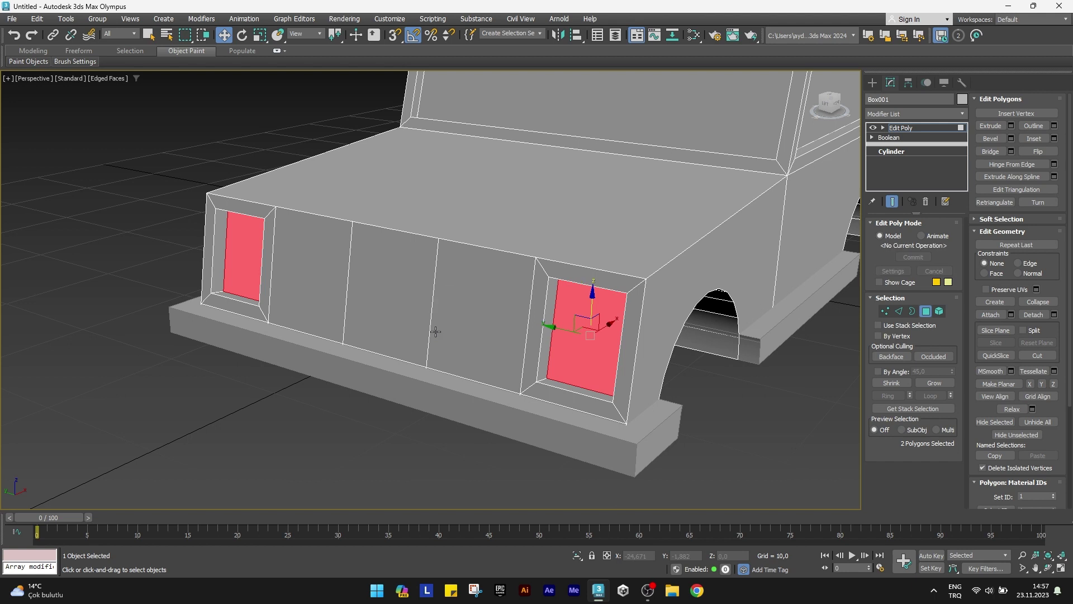
Inset the three middle grille faces as a group and recess them by -1,25
{"action": "left_click", "coordinate": [453, 333]}
{"action": "left_click", "coordinate": [398, 310], "text": "ctrl"}
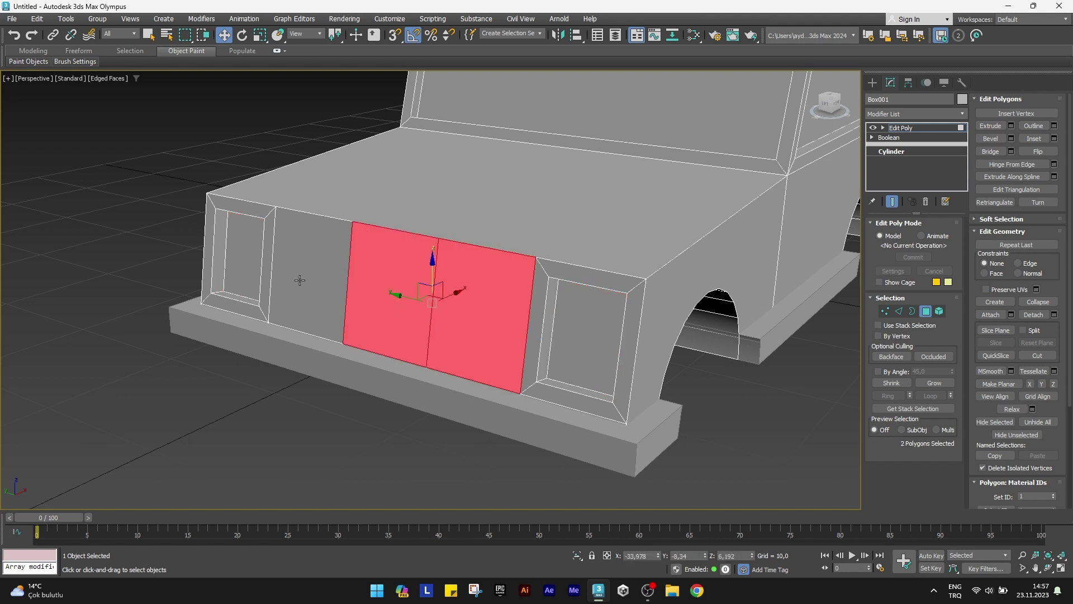
{"action": "left_click", "coordinate": [301, 280], "text": "ctrl"}
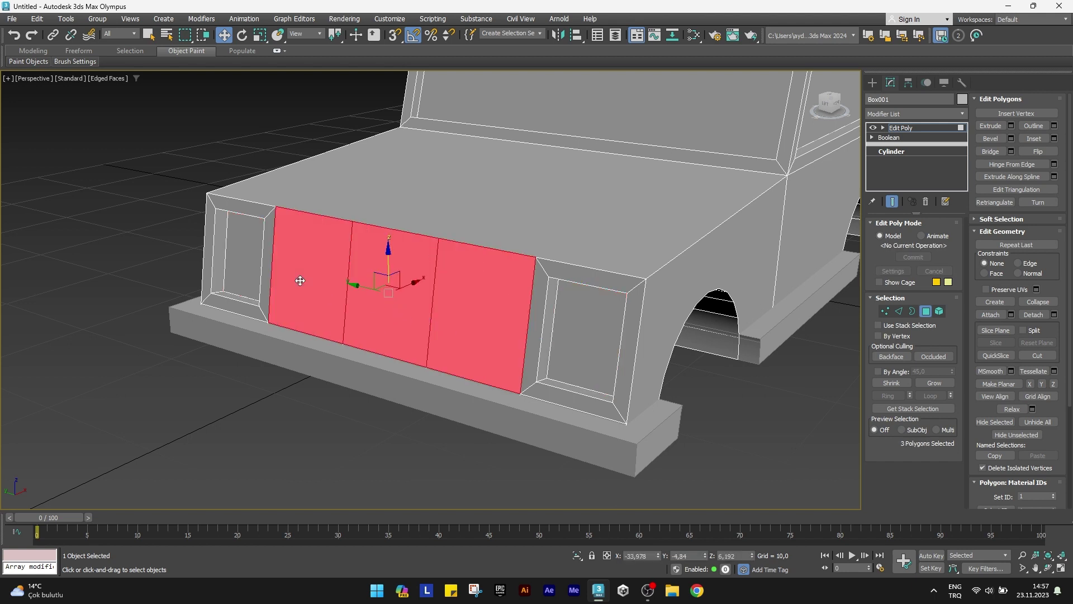
{"action": "left_click", "coordinate": [1054, 138]}
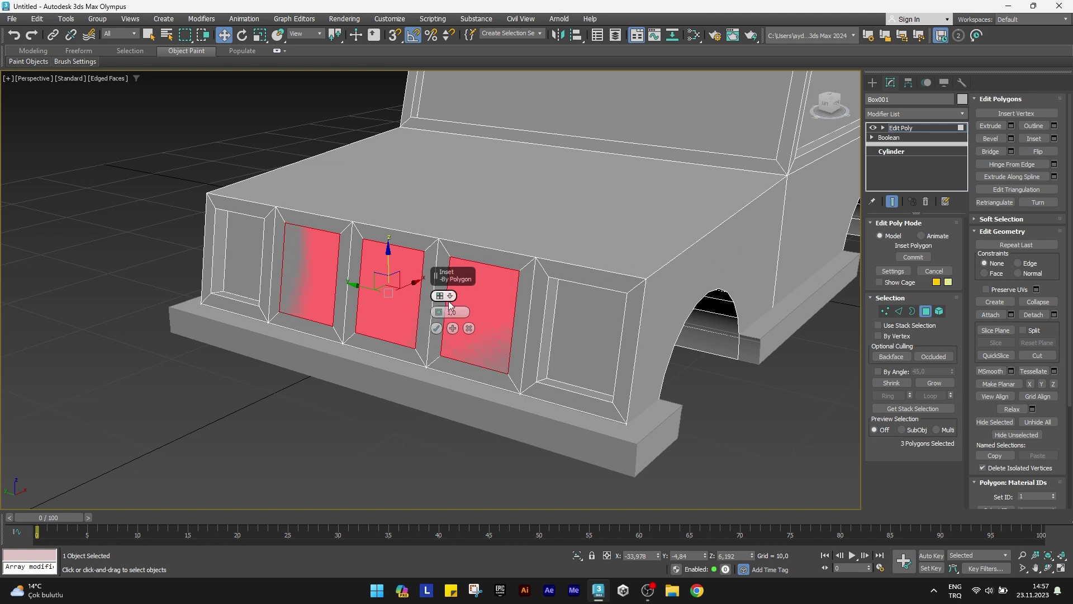
{"action": "left_click", "coordinate": [451, 296]}
{"action": "left_click", "coordinate": [477, 309]}
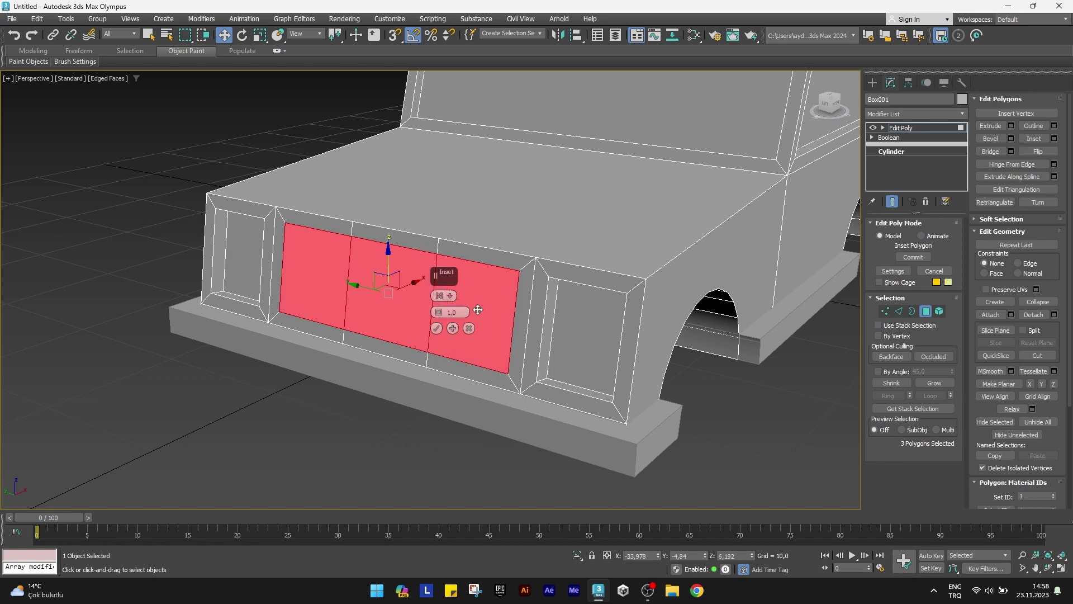
{"action": "left_click", "coordinate": [437, 328]}
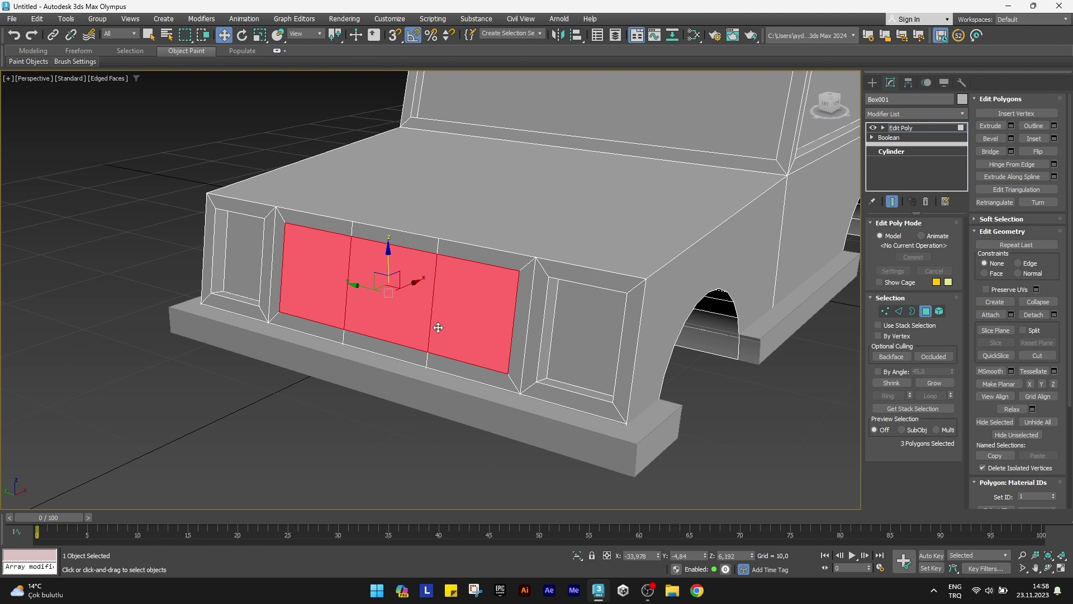
{"action": "left_click", "coordinate": [1011, 125]}
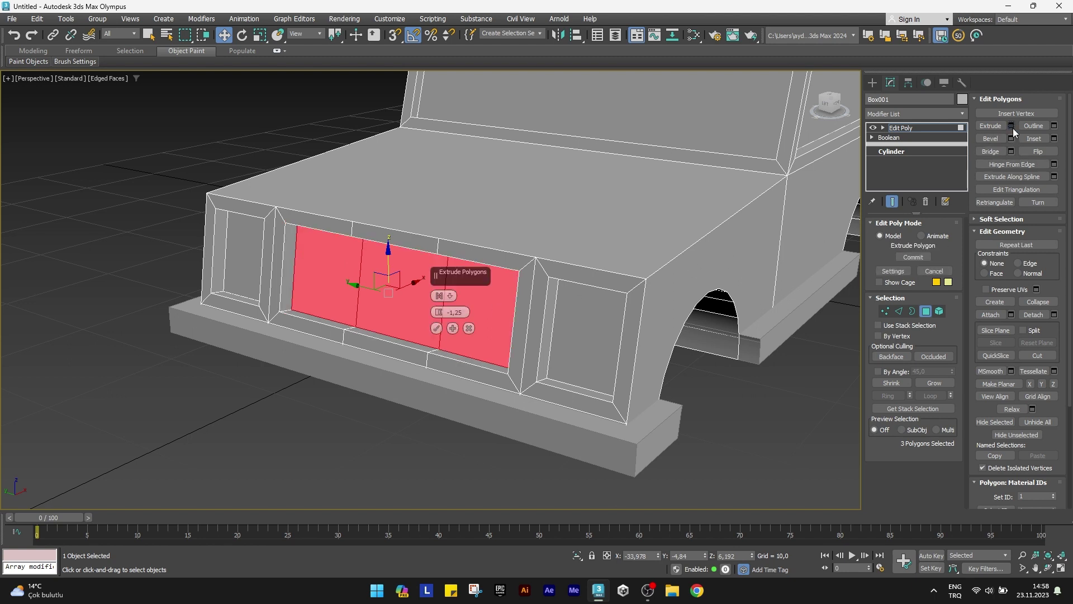
{"action": "left_click", "coordinate": [437, 328]}
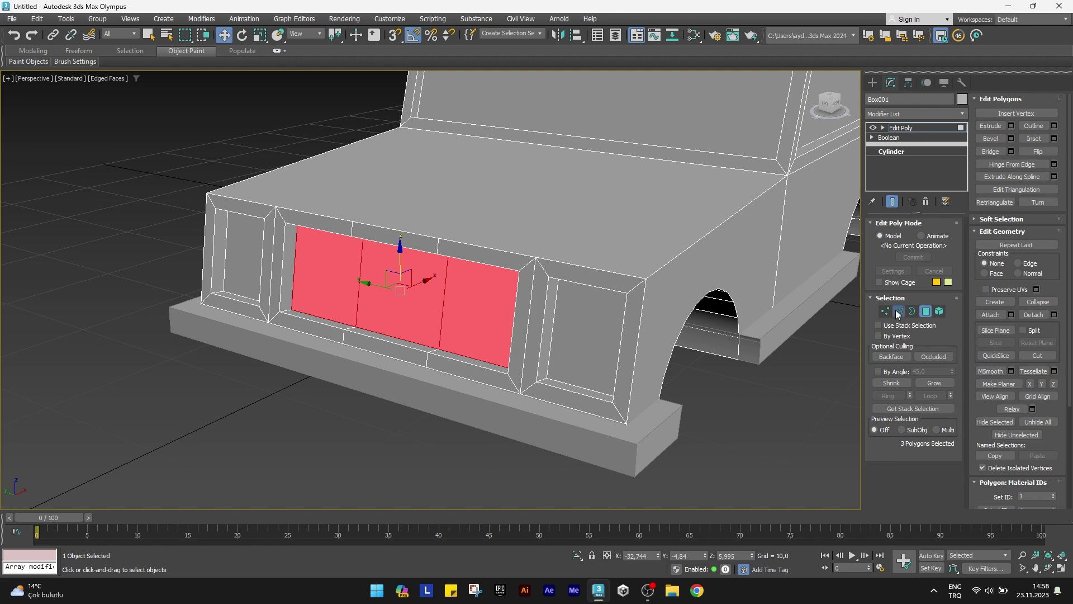
{"action": "left_click", "coordinate": [898, 314]}
Connect two vertical edges beside the light recess with four edges at slide 0
{"action": "scroll", "coordinate": [291, 284], "scroll_direction": "up", "scroll_amount": 3}
{"action": "scroll", "coordinate": [274, 280], "scroll_direction": "up", "scroll_amount": 3}
{"action": "left_click", "coordinate": [288, 278]}
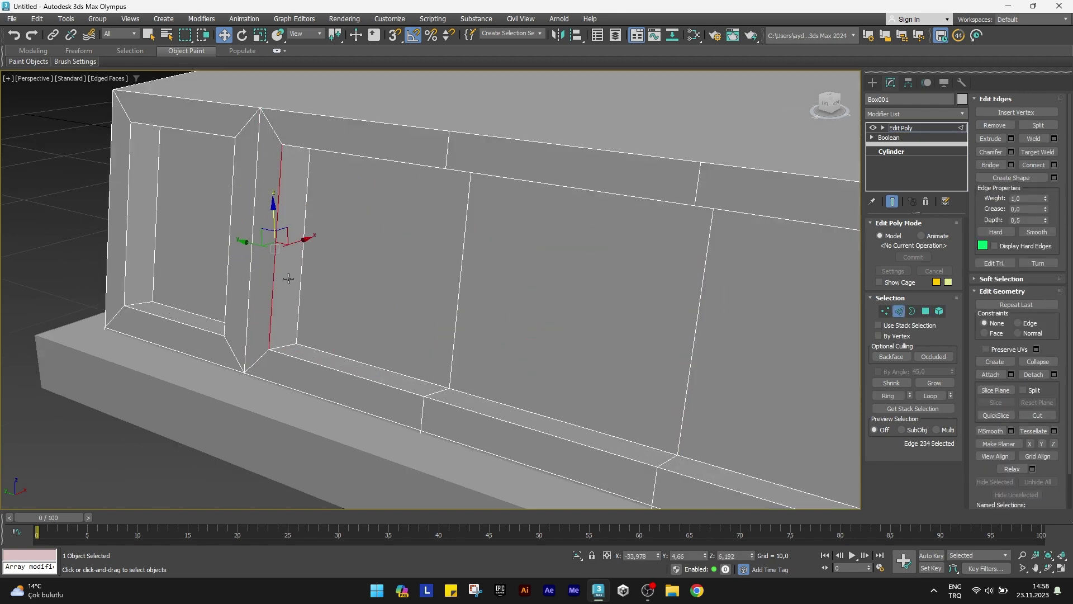
{"action": "left_click", "coordinate": [303, 269], "text": "ctrl"}
{"action": "middle_click_drag", "start_coordinate": [336, 271], "coordinate": [433, 284]}
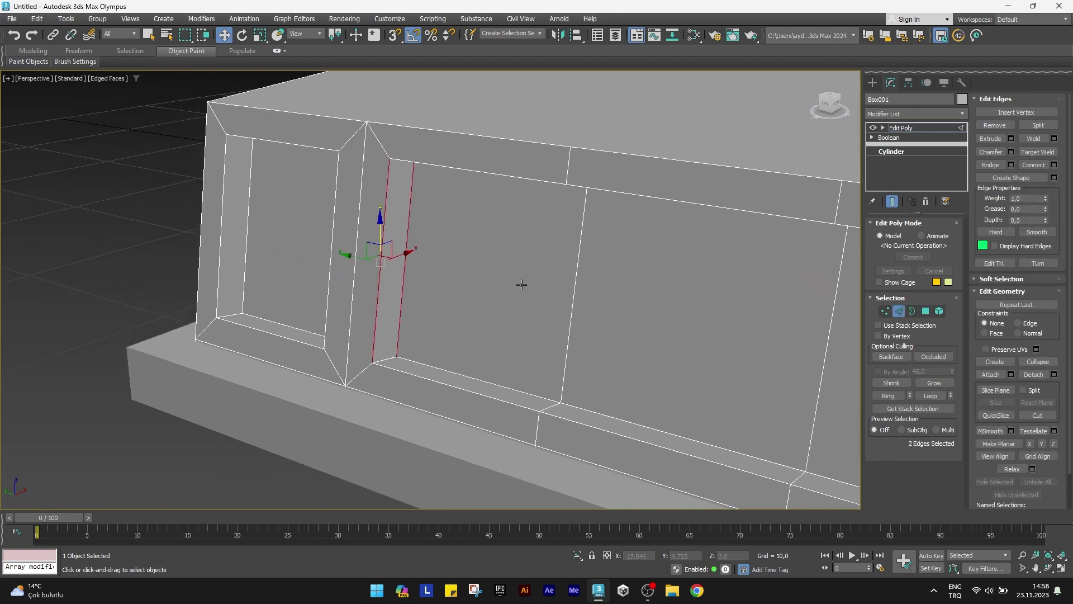
{"action": "left_click", "coordinate": [1055, 164]}
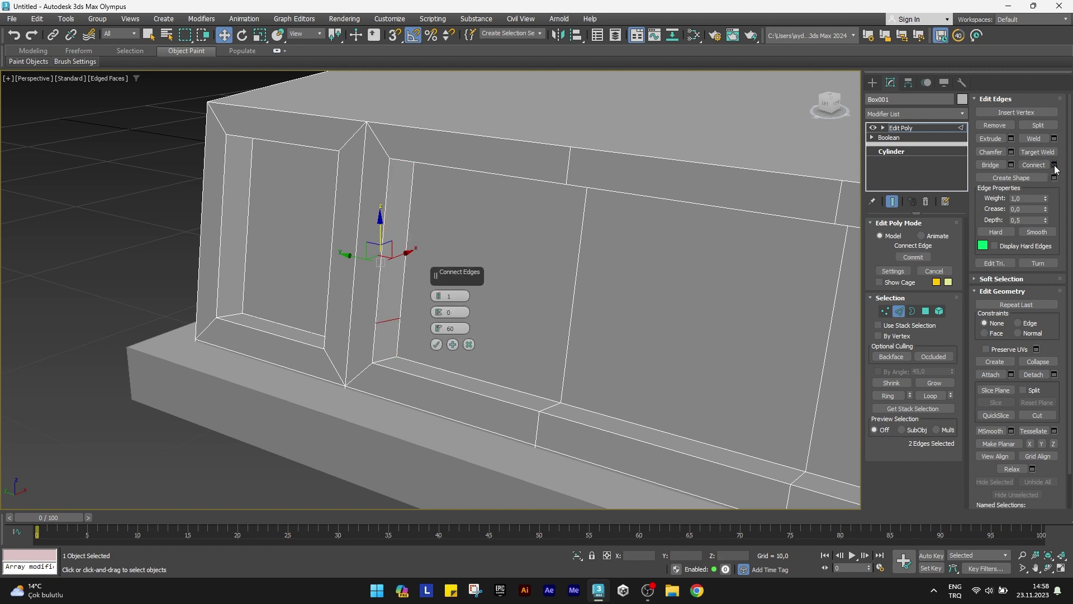
{"action": "right_click", "coordinate": [438, 330]}
{"action": "left_click", "coordinate": [438, 296]}
{"action": "left_click_drag", "start_coordinate": [438, 297], "coordinate": [438, 288]}
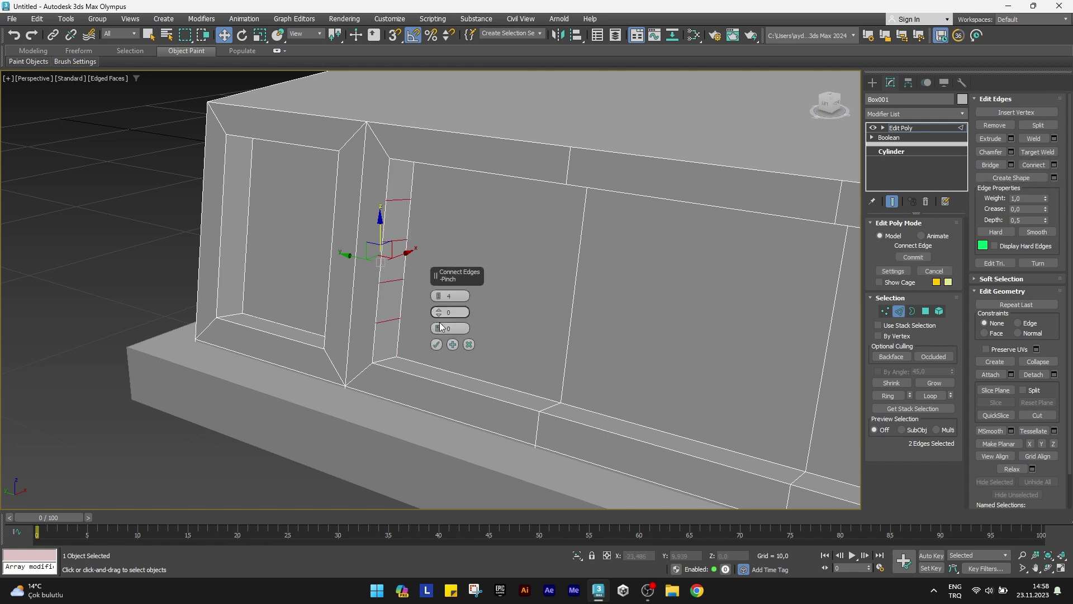
{"action": "left_click", "coordinate": [437, 344]}
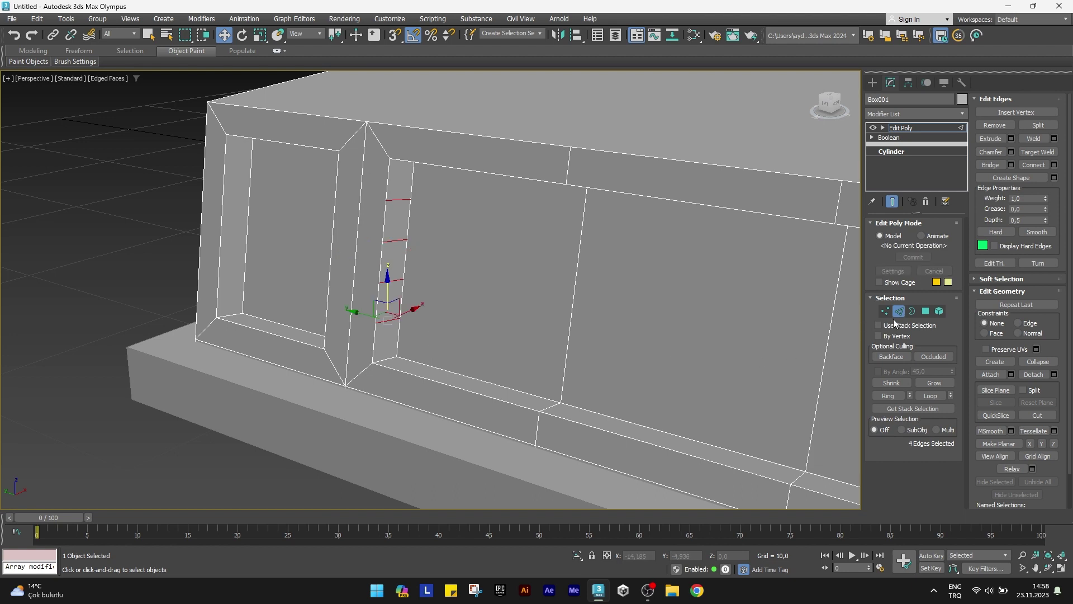
Extrude two small grille-end faces by 19 to form the horizontal slats
{"action": "left_click", "coordinate": [925, 312]}
{"action": "scroll", "coordinate": [375, 305], "scroll_direction": "down", "scroll_amount": 4}
{"action": "left_click", "coordinate": [391, 274]}
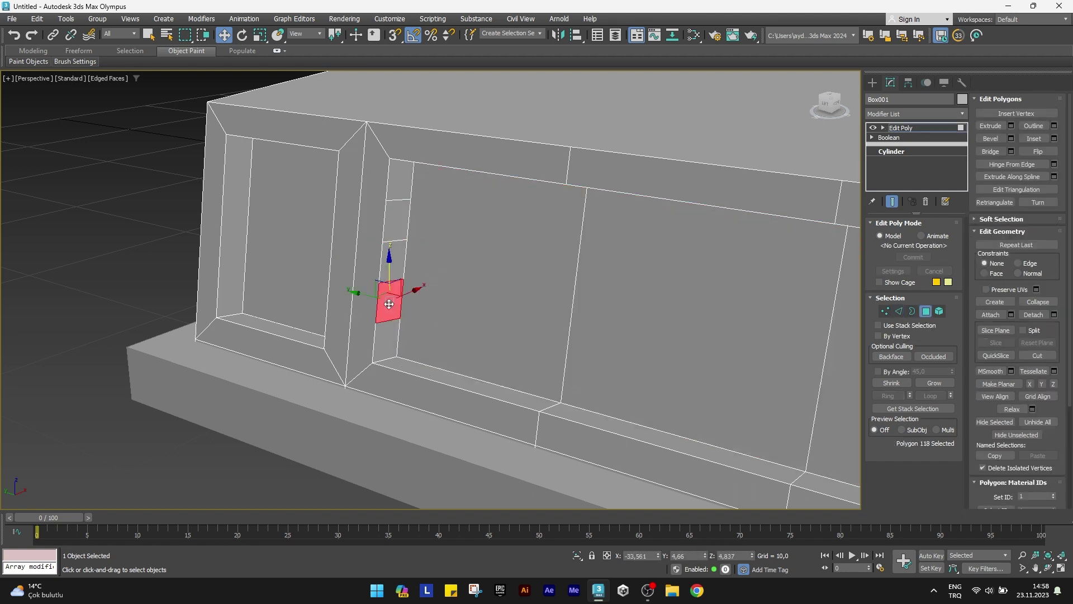
{"action": "left_click", "coordinate": [396, 220], "text": "ctrl"}
{"action": "middle_click_drag", "start_coordinate": [557, 264], "coordinate": [432, 252]}
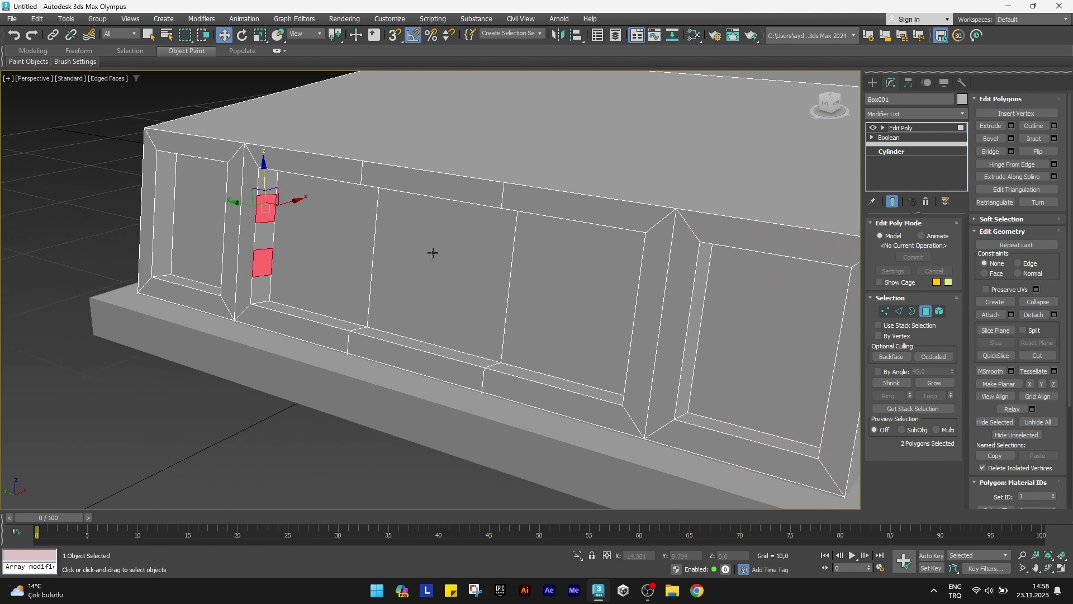
{"action": "left_click", "coordinate": [1011, 126]}
{"action": "left_click_drag", "start_coordinate": [441, 312], "coordinate": [482, 203]}
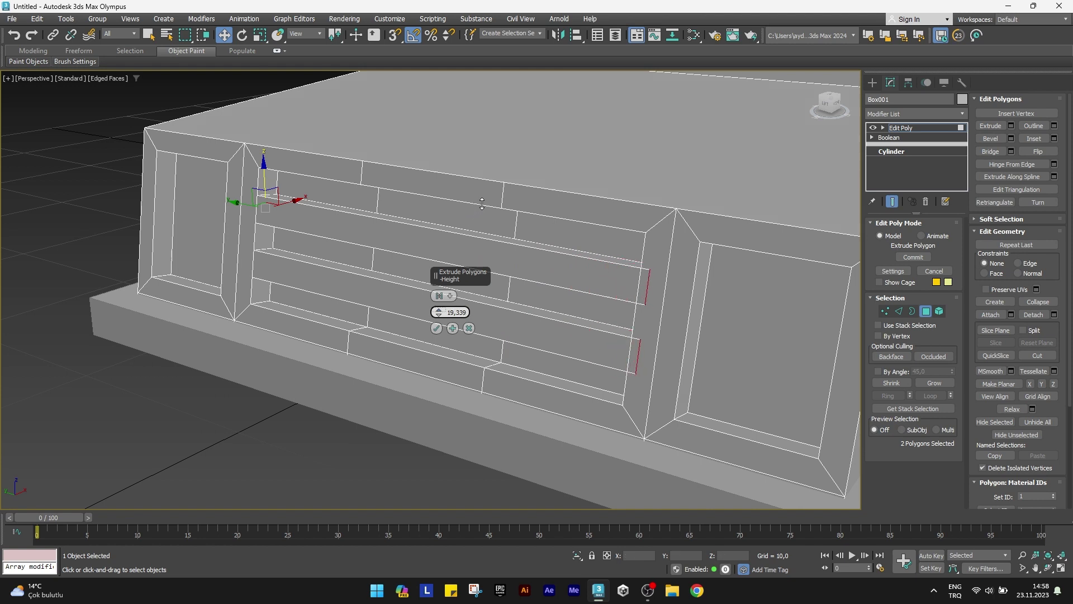
{"action": "left_click_drag", "start_coordinate": [482, 203], "coordinate": [484, 211]}
{"action": "scroll", "coordinate": [648, 308], "scroll_direction": "up", "scroll_amount": 3}
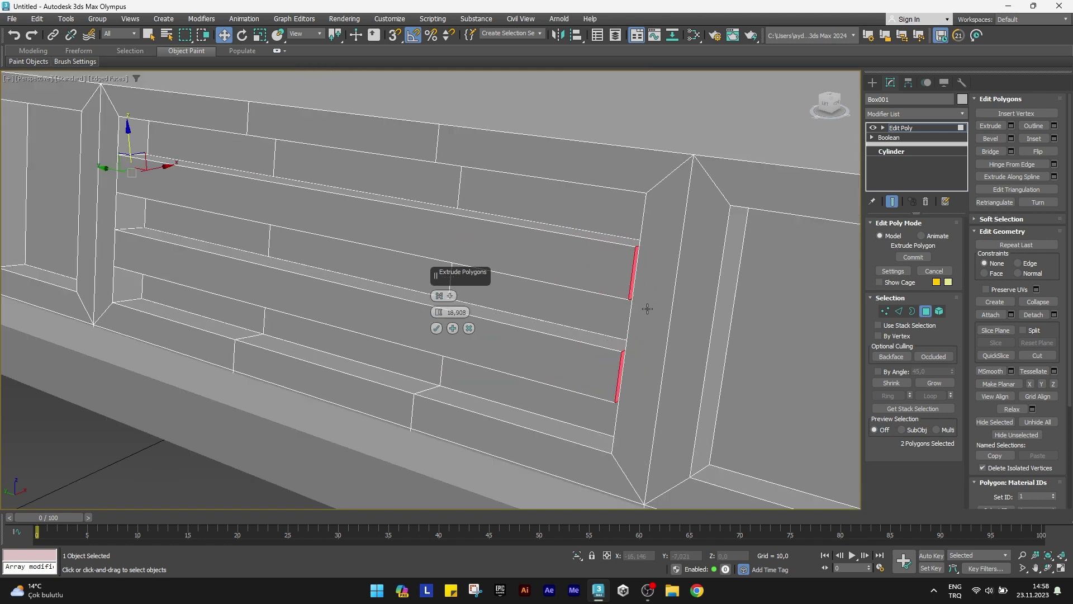
{"action": "scroll", "coordinate": [613, 318], "scroll_direction": "up", "scroll_amount": 2}
{"action": "left_click_drag", "start_coordinate": [441, 310], "coordinate": [442, 306]}
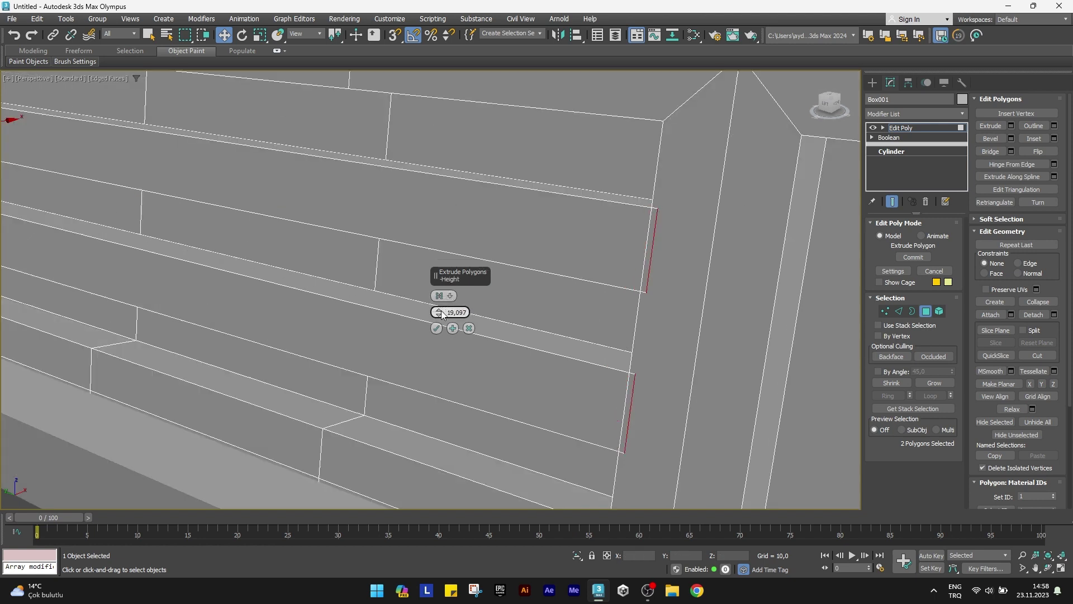
{"action": "key", "text": "BackSpace"}
{"action": "key", "text": "Return"}
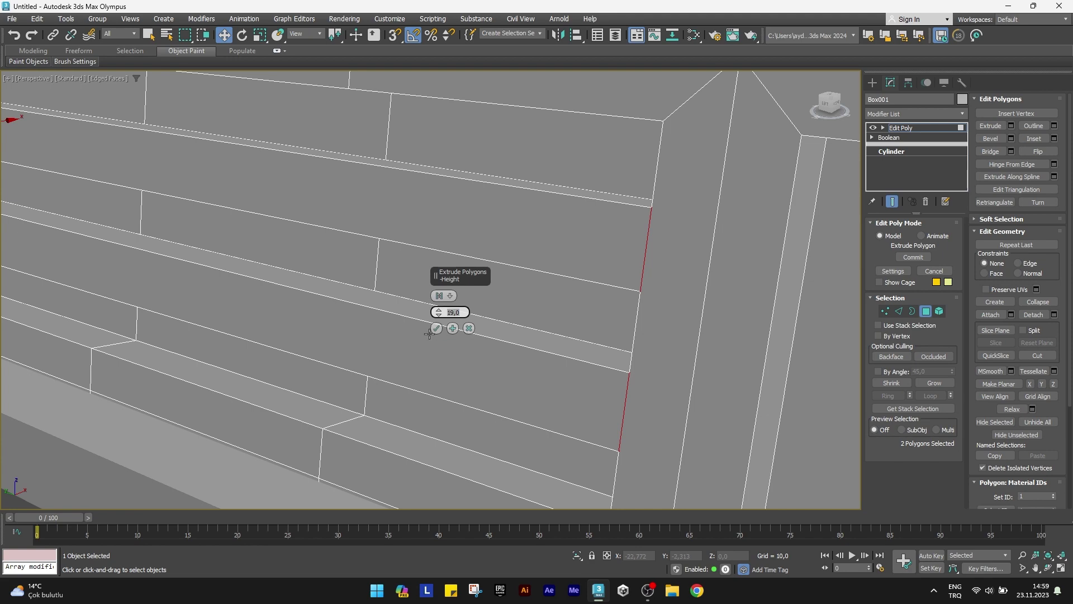
{"action": "left_click", "coordinate": [436, 329]}
Return to object level and swing to a frontal view of the car
{"action": "middle_click_drag", "start_coordinate": [706, 324], "coordinate": [724, 327], "text": "alt"}
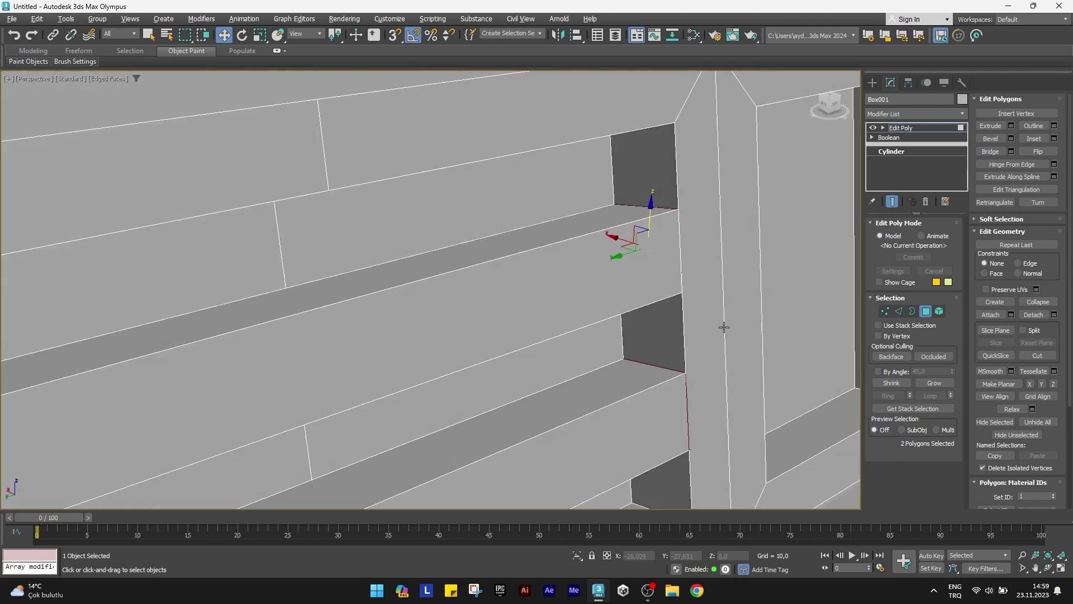
{"action": "scroll", "coordinate": [721, 328], "scroll_direction": "down", "scroll_amount": 2}
{"action": "key", "text": "4"}
{"action": "scroll", "coordinate": [465, 315], "scroll_direction": "down", "scroll_amount": 5}
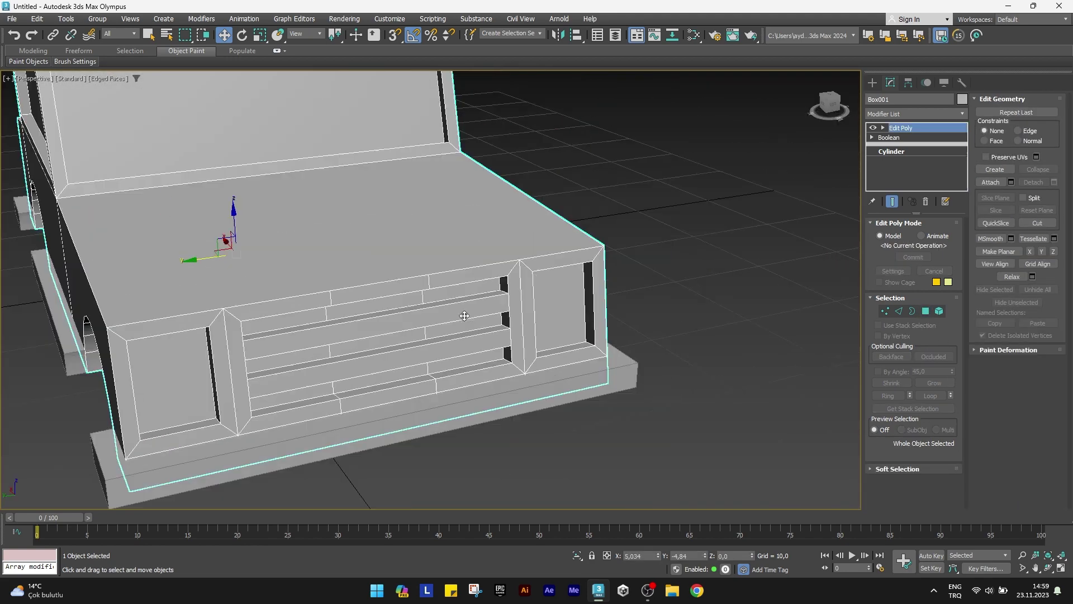
{"action": "middle_click_drag", "start_coordinate": [464, 316], "coordinate": [758, 239], "text": "alt"}
Draw a Standard Primitives box with AutoGrid inside the right-hand front recess
{"action": "left_click", "coordinate": [872, 84]}
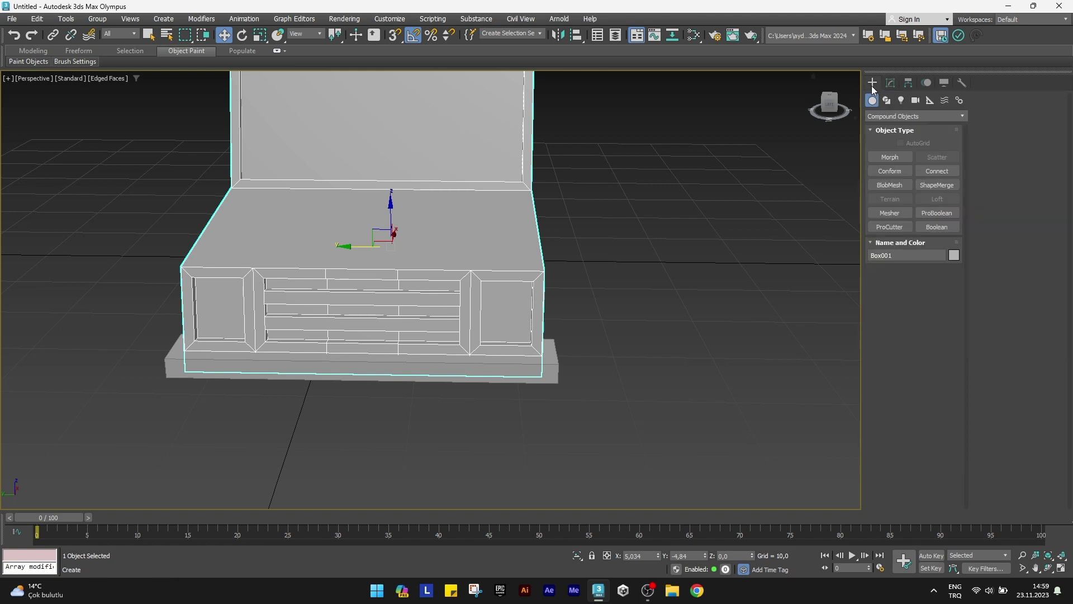
{"action": "left_click", "coordinate": [880, 116]}
{"action": "left_click", "coordinate": [884, 128]}
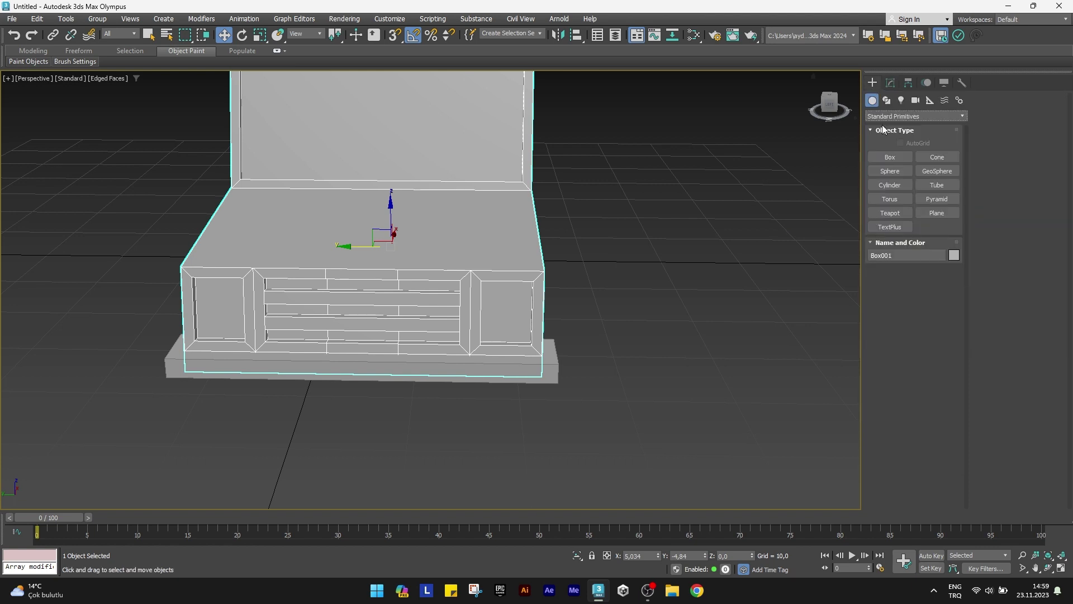
{"action": "left_click", "coordinate": [889, 158]}
{"action": "left_click", "coordinate": [901, 144]}
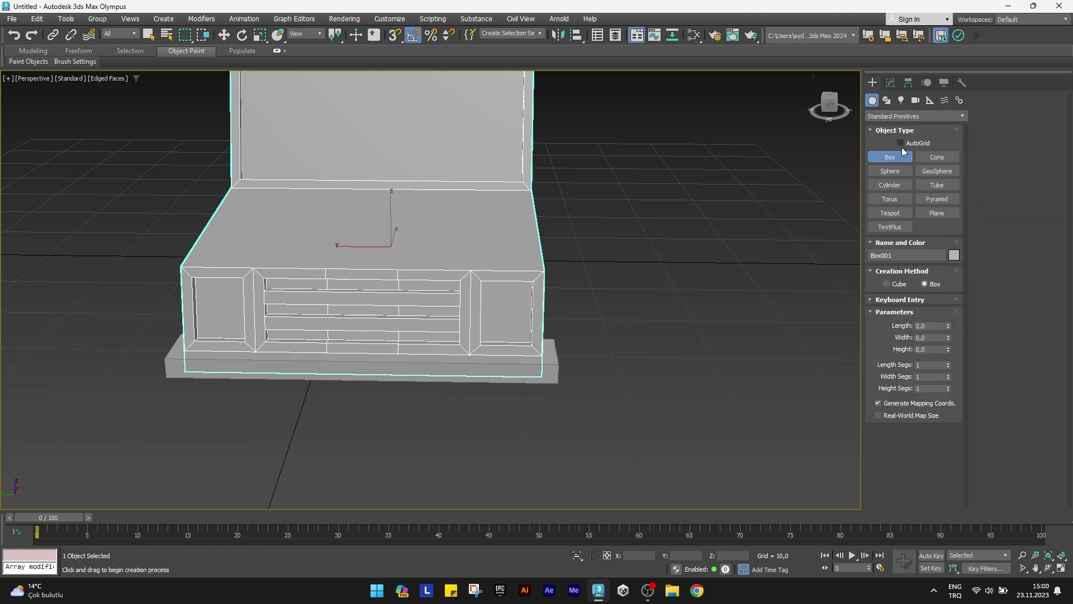
{"action": "scroll", "coordinate": [559, 316], "scroll_direction": "up", "scroll_amount": 3}
{"action": "scroll", "coordinate": [492, 307], "scroll_direction": "up", "scroll_amount": 1}
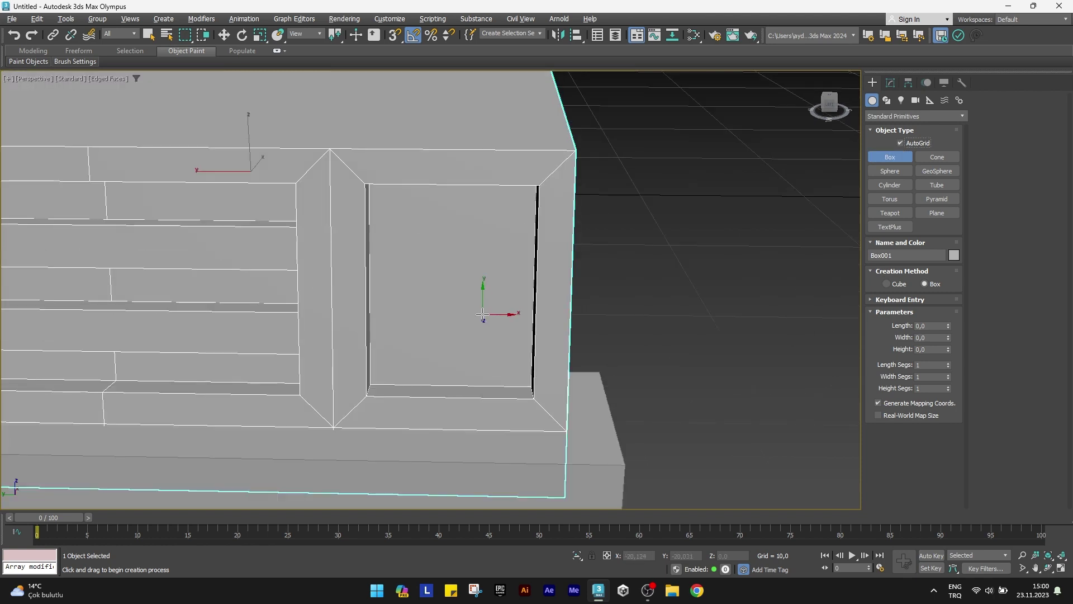
{"action": "scroll", "coordinate": [482, 311], "scroll_direction": "up", "scroll_amount": 1}
{"action": "mouse_move", "coordinate": [395, 197]}
{"action": "left_mouse_down"}
{"action": "mouse_move", "coordinate": [468, 347]}
{"action": "mouse_move", "coordinate": [534, 376]}
{"action": "left_mouse_up"}
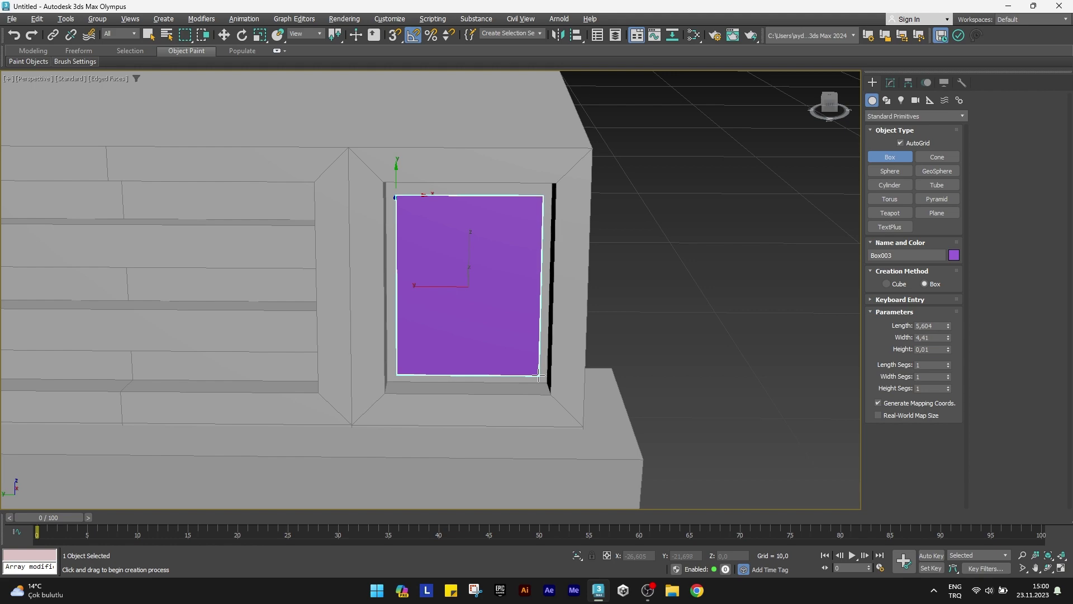
{"action": "left_click", "coordinate": [536, 370]}
{"action": "mouse_move", "coordinate": [531, 372]}
{"action": "middle_mouse_down", "text": "alt"}
{"action": "mouse_move", "coordinate": [482, 355]}
{"action": "mouse_move", "coordinate": [516, 370]}
{"action": "middle_mouse_up", "text": "alt"}
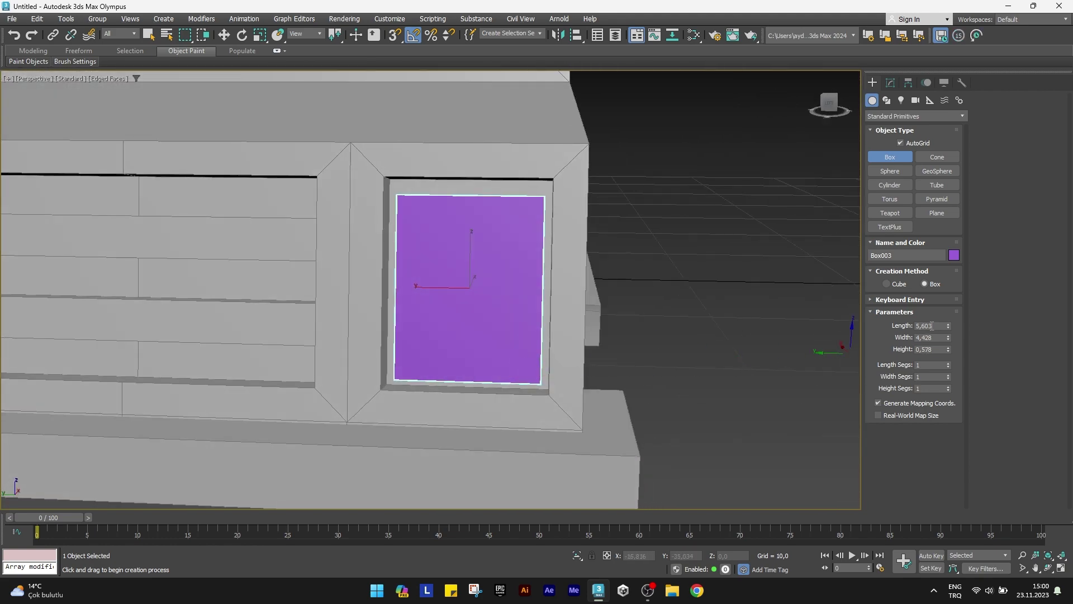
Size the purple box to Length 5,75, Width 4,25 and Height 1,25
{"action": "left_click_drag", "start_coordinate": [947, 323], "coordinate": [945, 322]}
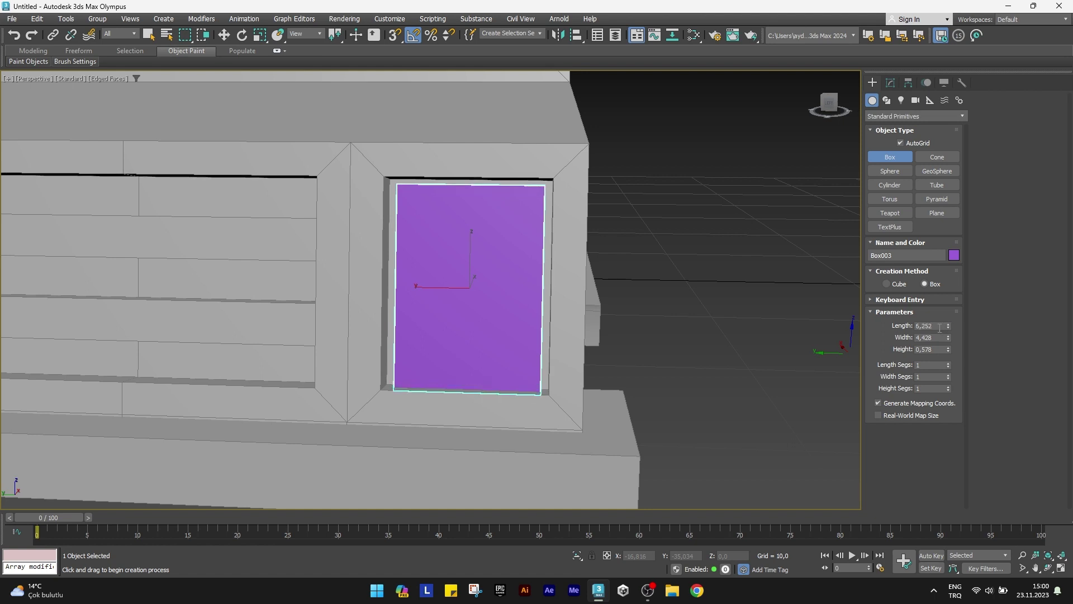
{"action": "left_click", "coordinate": [933, 322]}
{"action": "type", "text": "5,75"}
{"action": "key", "text": "Tab"}
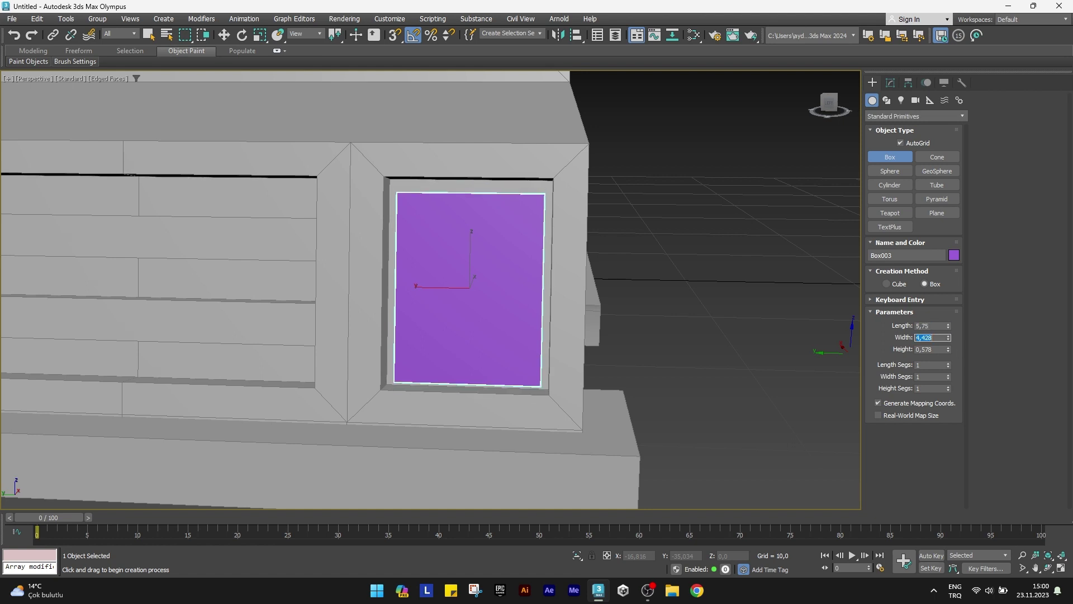
{"action": "key", "text": "Tab"}
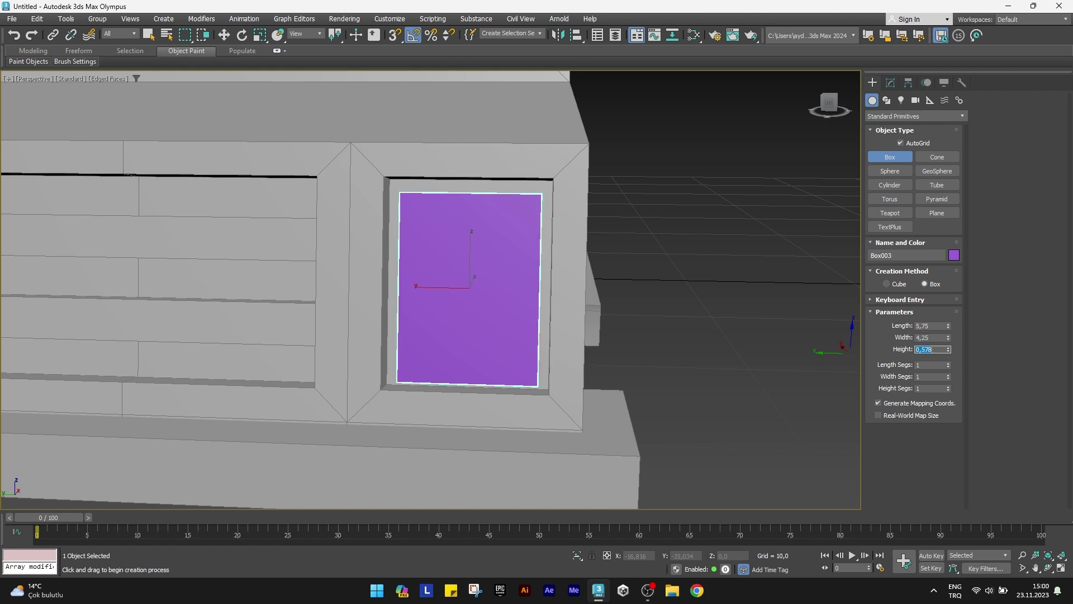
{"action": "type", "text": "1,25"}
{"action": "key", "text": "Return"}
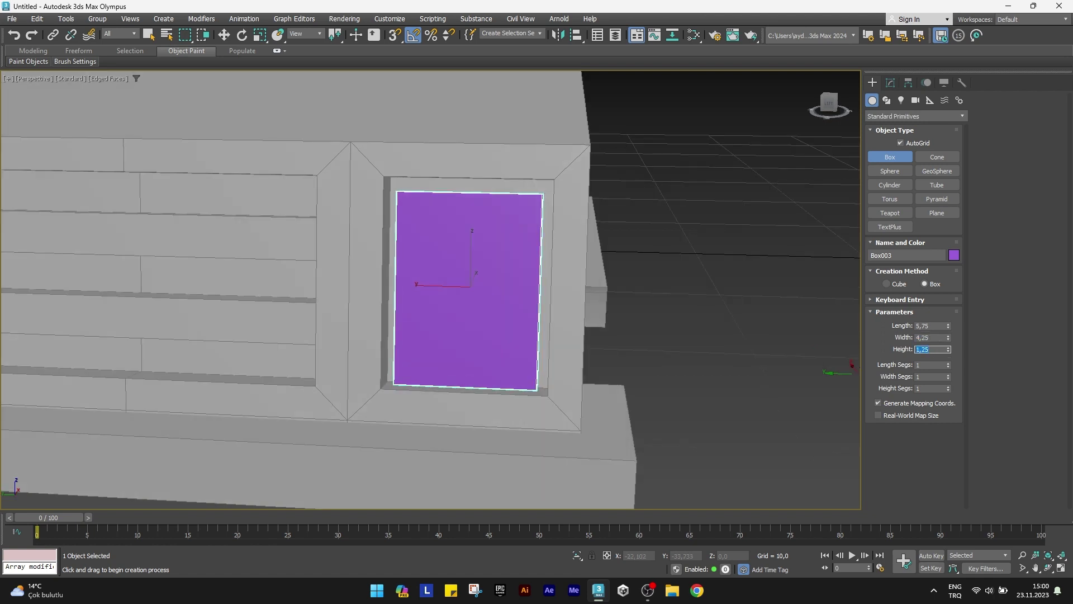
{"action": "key", "text": "w"}
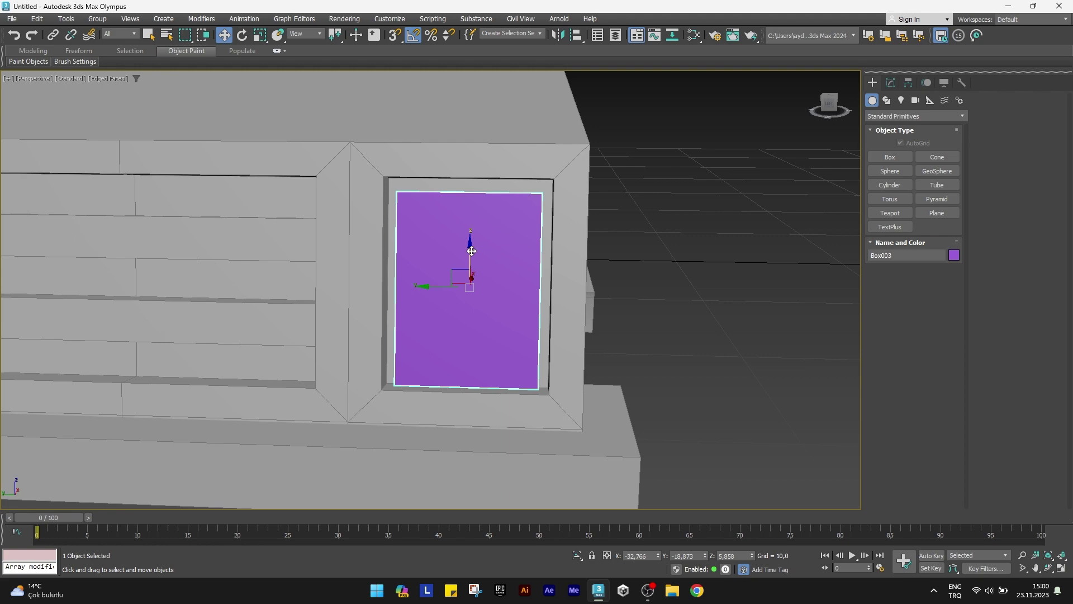
{"action": "mouse_move", "coordinate": [472, 251]}
{"action": "middle_mouse_down", "text": "alt"}
{"action": "mouse_move", "coordinate": [476, 263]}
{"action": "mouse_move", "coordinate": [528, 259]}
{"action": "mouse_move", "coordinate": [546, 275]}
{"action": "middle_mouse_up", "text": "alt"}
{"action": "scroll", "coordinate": [475, 255], "scroll_direction": "up", "scroll_amount": 3}
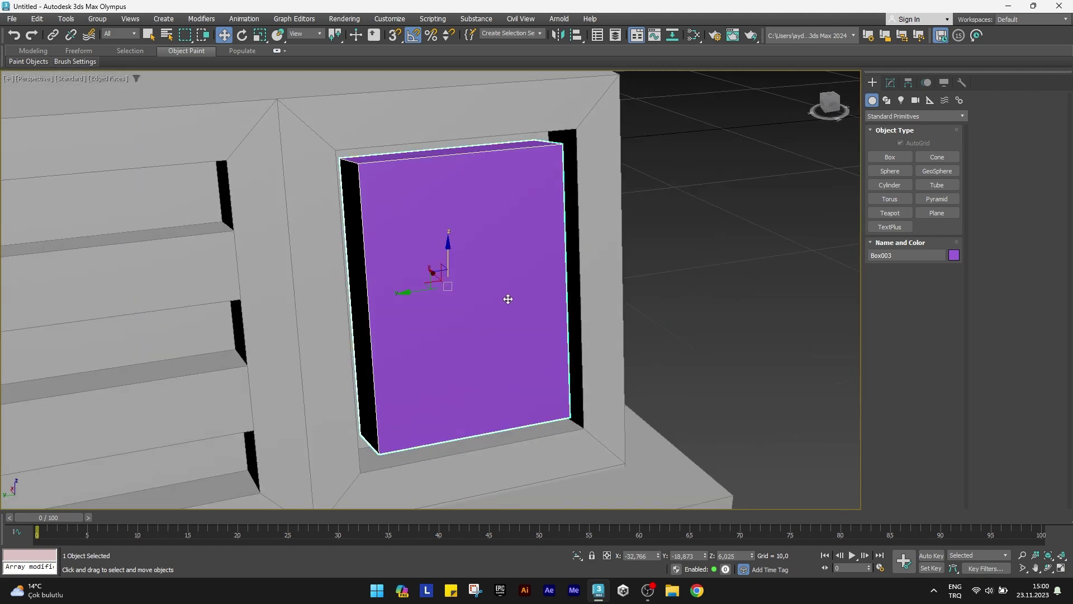
Add an Edit Poly modifier to the purple light box
{"action": "left_click", "coordinate": [891, 83]}
{"action": "left_click", "coordinate": [899, 115]}
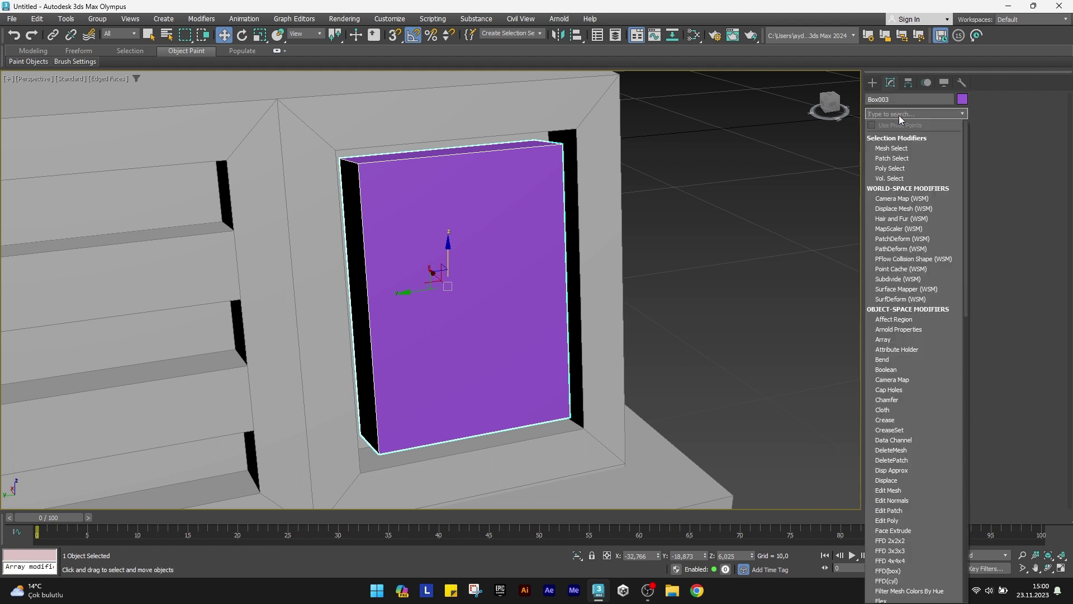
{"action": "type", "text": "e"}
{"action": "left_click", "coordinate": [893, 166]}
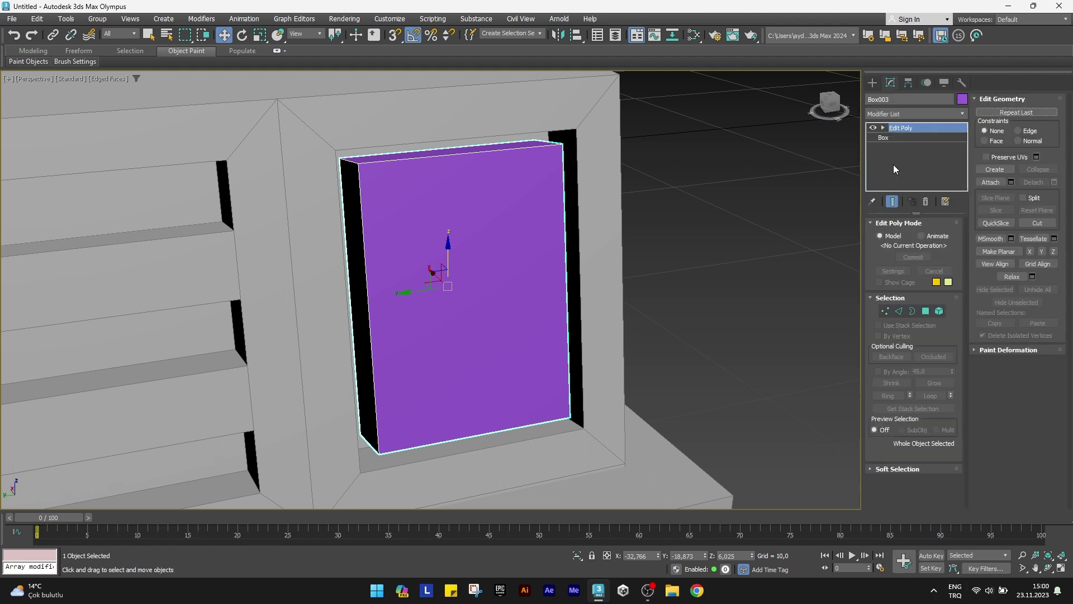
Connect the box's four vertical edges with a horizontal loop slid to -21 near the bottom
{"action": "left_click", "coordinate": [899, 311]}
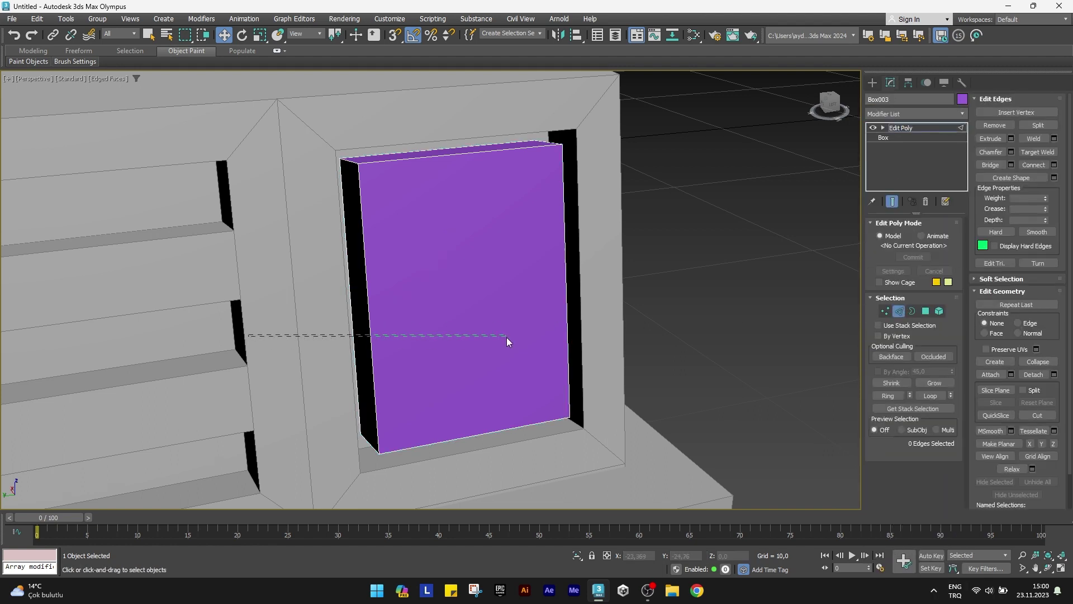
{"action": "left_click_drag", "start_coordinate": [507, 337], "coordinate": [692, 280]}
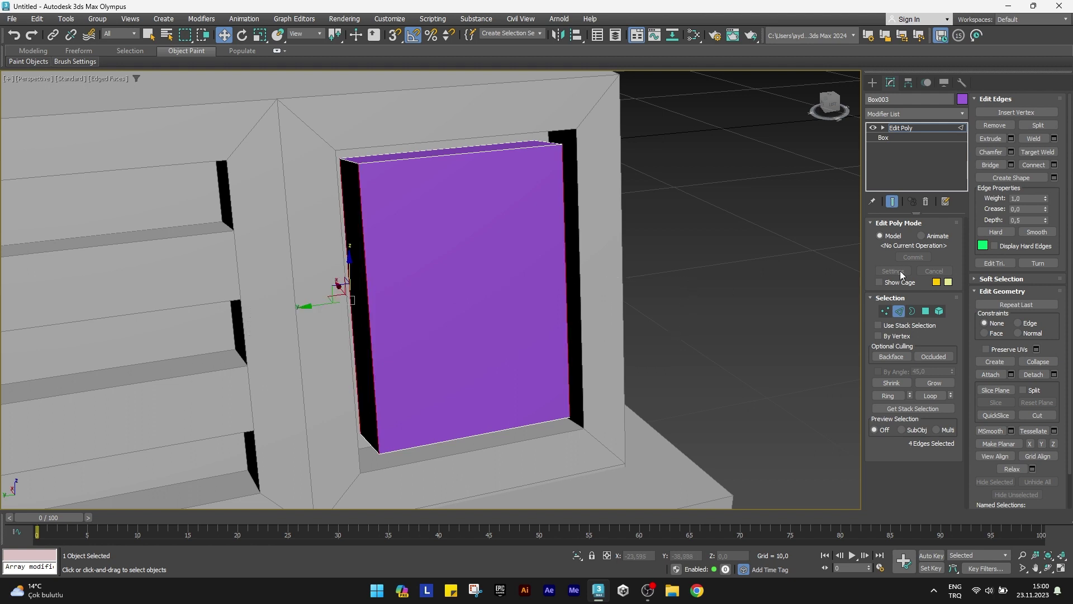
{"action": "left_click", "coordinate": [1054, 165]}
{"action": "left_click_drag", "start_coordinate": [439, 328], "coordinate": [458, 464]}
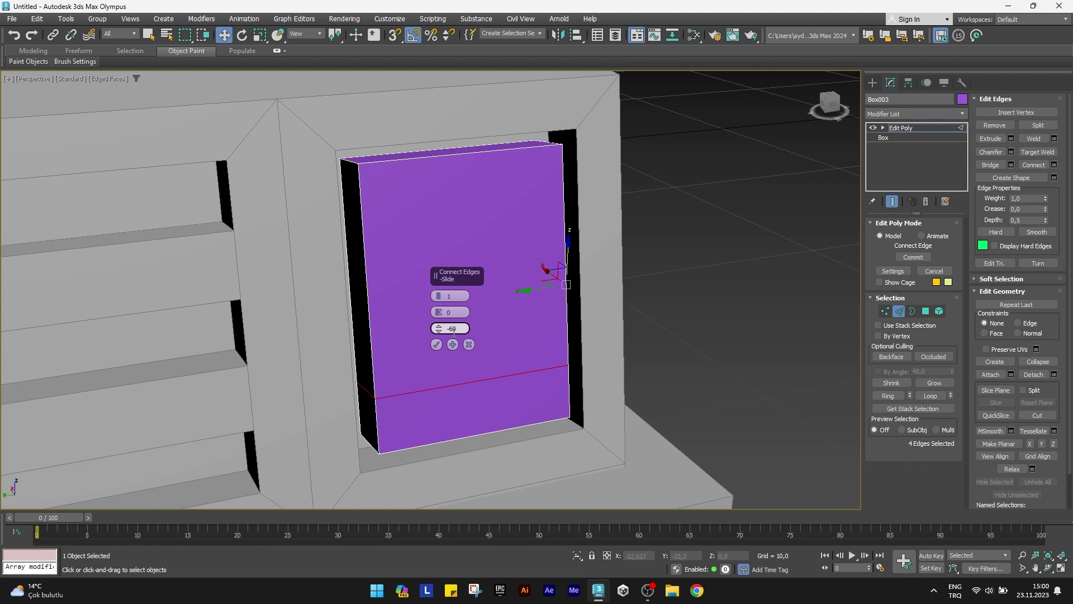
{"action": "left_click", "coordinate": [436, 344]}
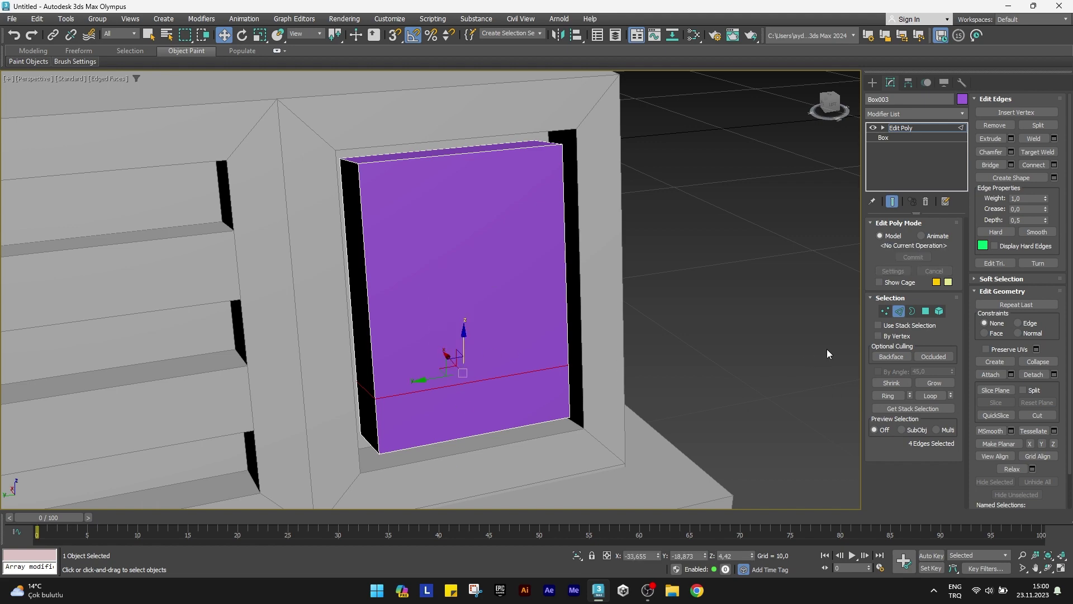
{"action": "left_click", "coordinate": [904, 315]}
{"action": "scroll", "coordinate": [576, 324], "scroll_direction": "down", "scroll_amount": 5}
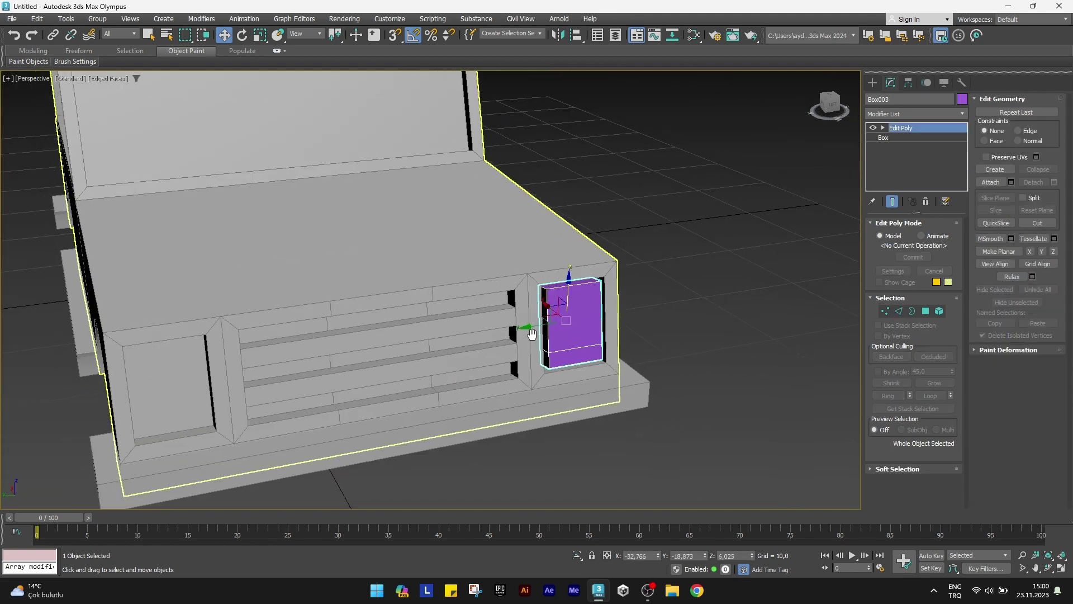
{"action": "scroll", "coordinate": [616, 311], "scroll_direction": "up", "scroll_amount": 2}
Copy the purple box into the left recess and align it there in the Left view
{"action": "left_click_drag", "start_coordinate": [617, 311], "coordinate": [230, 356], "text": "shift"}
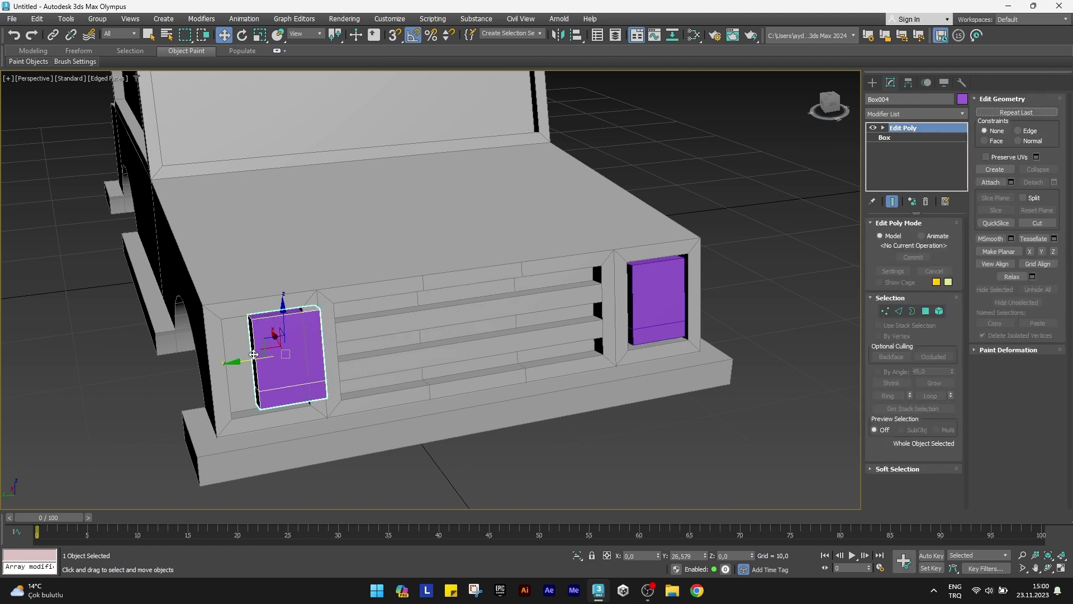
{"action": "left_click", "coordinate": [540, 344]}
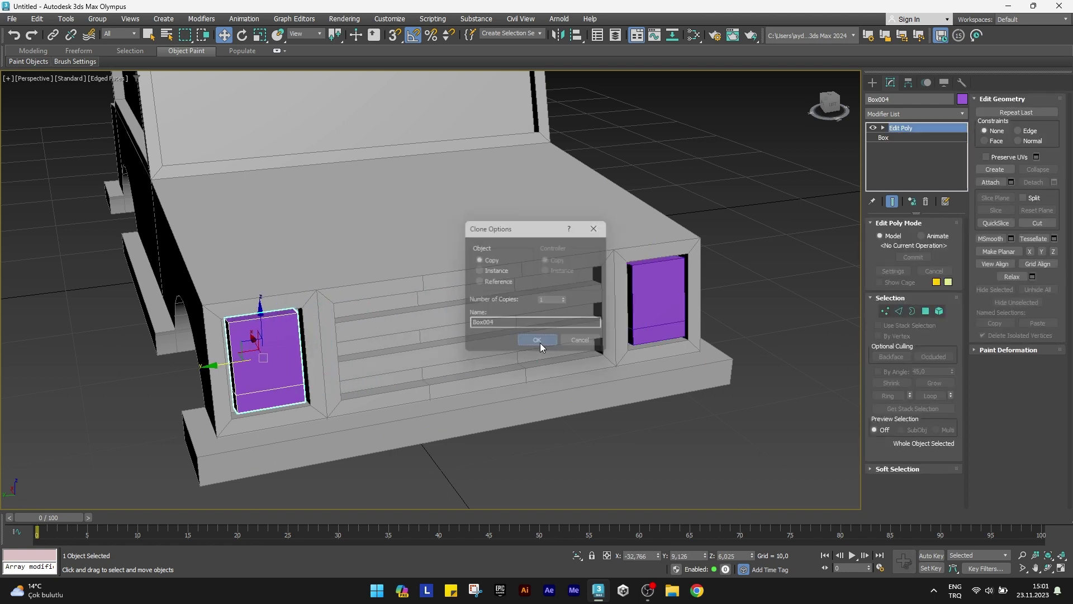
{"action": "key", "text": "l"}
{"action": "scroll", "coordinate": [304, 274], "scroll_direction": "up", "scroll_amount": 5}
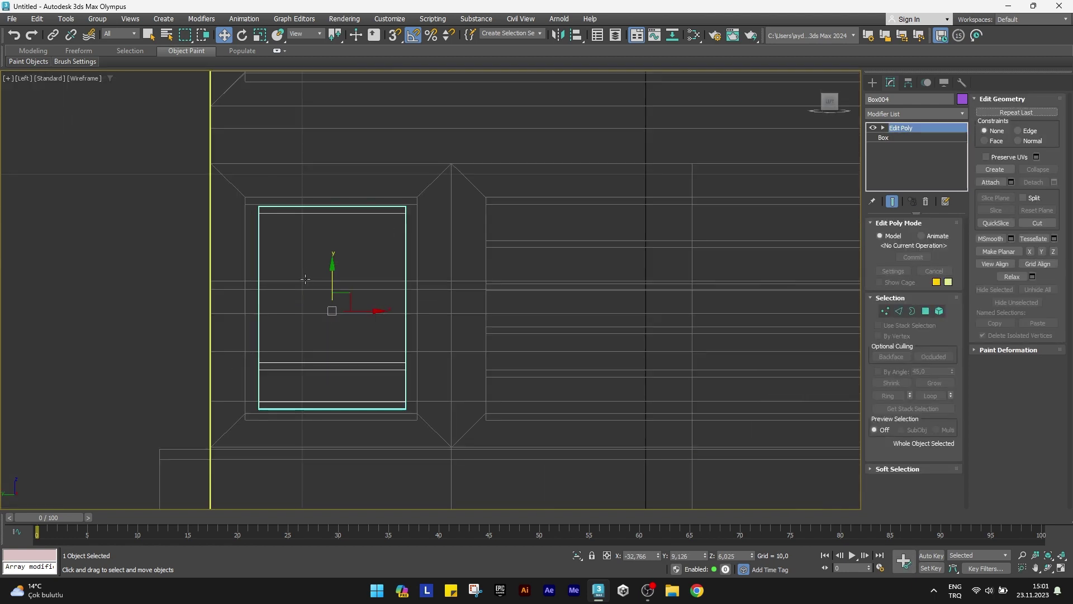
{"action": "left_click_drag", "start_coordinate": [383, 323], "coordinate": [380, 322]}
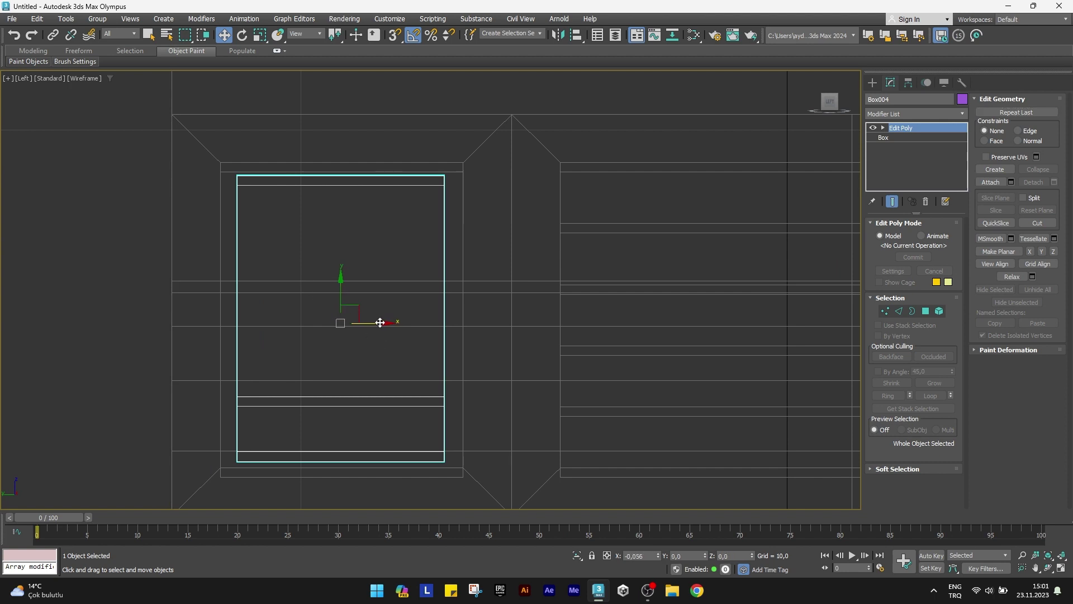
{"action": "scroll", "coordinate": [380, 324], "scroll_direction": "down", "scroll_amount": 5}
{"action": "middle_click_drag", "start_coordinate": [572, 340], "coordinate": [253, 342]}
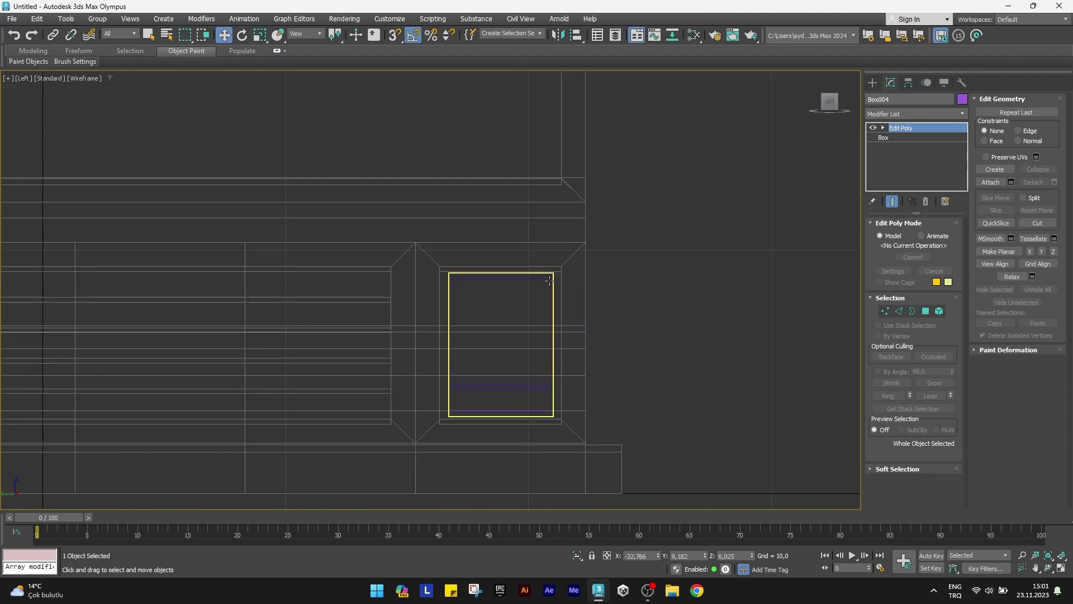
{"action": "scroll", "coordinate": [546, 328], "scroll_direction": "up", "scroll_amount": 5}
{"action": "scroll", "coordinate": [502, 336], "scroll_direction": "down", "scroll_amount": 2}
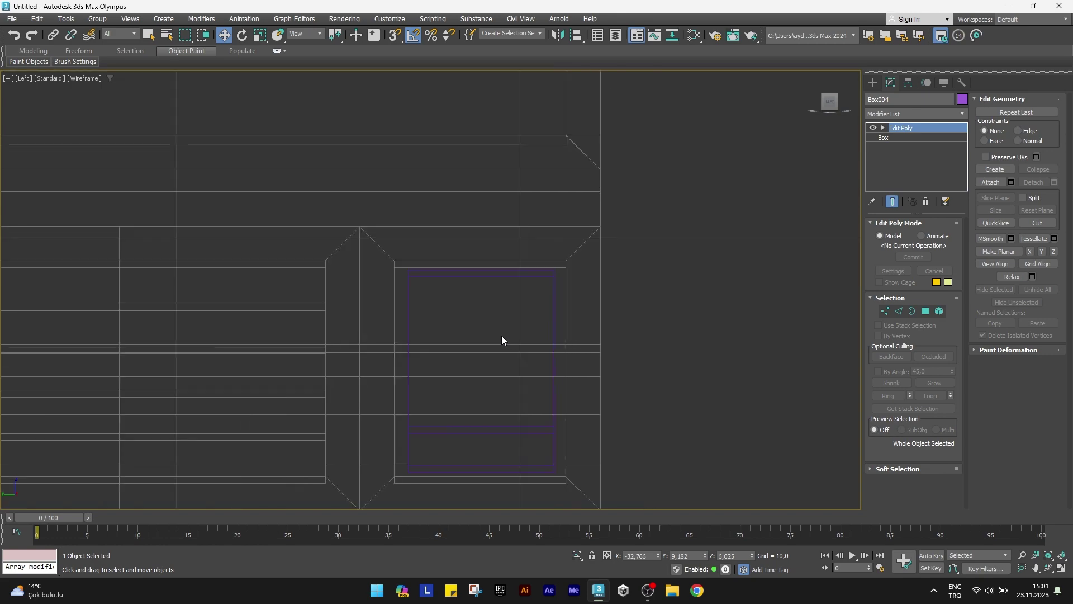
{"action": "scroll", "coordinate": [502, 338], "scroll_direction": "down", "scroll_amount": 2}
{"action": "key", "text": "p"}
{"action": "mouse_move", "coordinate": [515, 335]}
{"action": "middle_mouse_down", "text": "alt"}
{"action": "mouse_move", "coordinate": [496, 350]}
{"action": "mouse_move", "coordinate": [425, 350]}
{"action": "mouse_move", "coordinate": [382, 336]}
{"action": "mouse_move", "coordinate": [383, 346]}
{"action": "mouse_move", "coordinate": [343, 348]}
{"action": "mouse_move", "coordinate": [448, 339]}
{"action": "middle_mouse_up", "text": "alt"}
{"action": "scroll", "coordinate": [383, 336], "scroll_direction": "down", "scroll_amount": 3}
Inset the hood's top face to form a border
{"action": "left_click", "coordinate": [447, 338]}
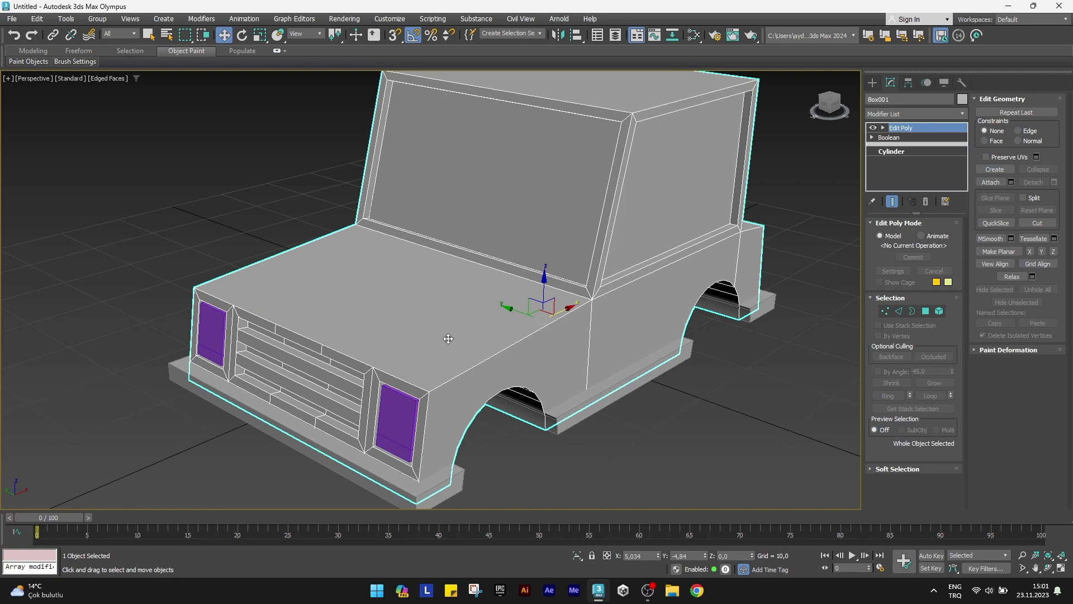
{"action": "left_click", "coordinate": [920, 311]}
{"action": "left_click", "coordinate": [442, 311]}
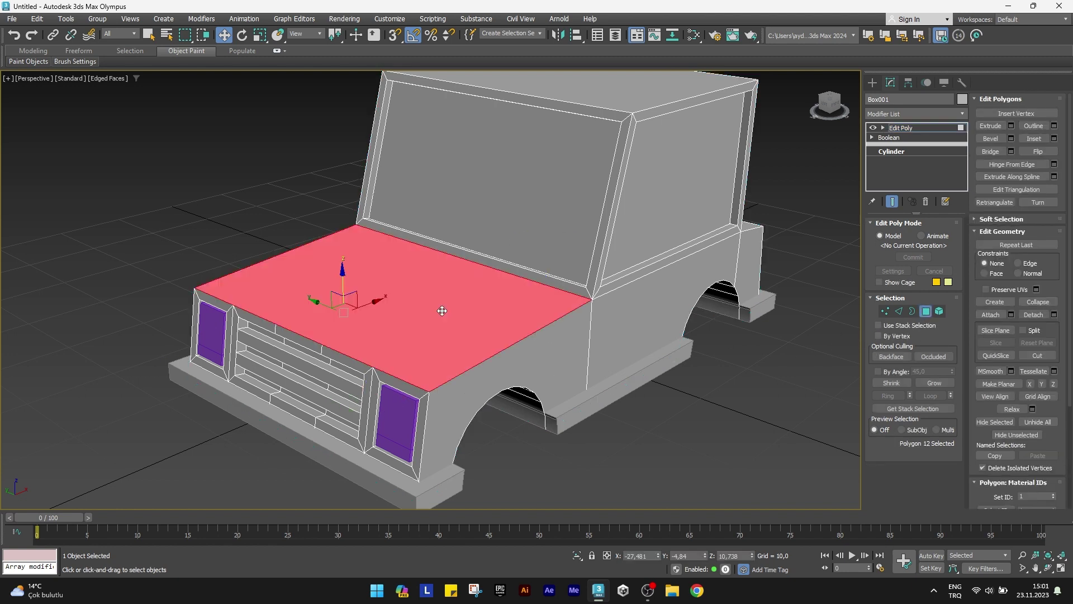
{"action": "left_click", "coordinate": [1054, 138]}
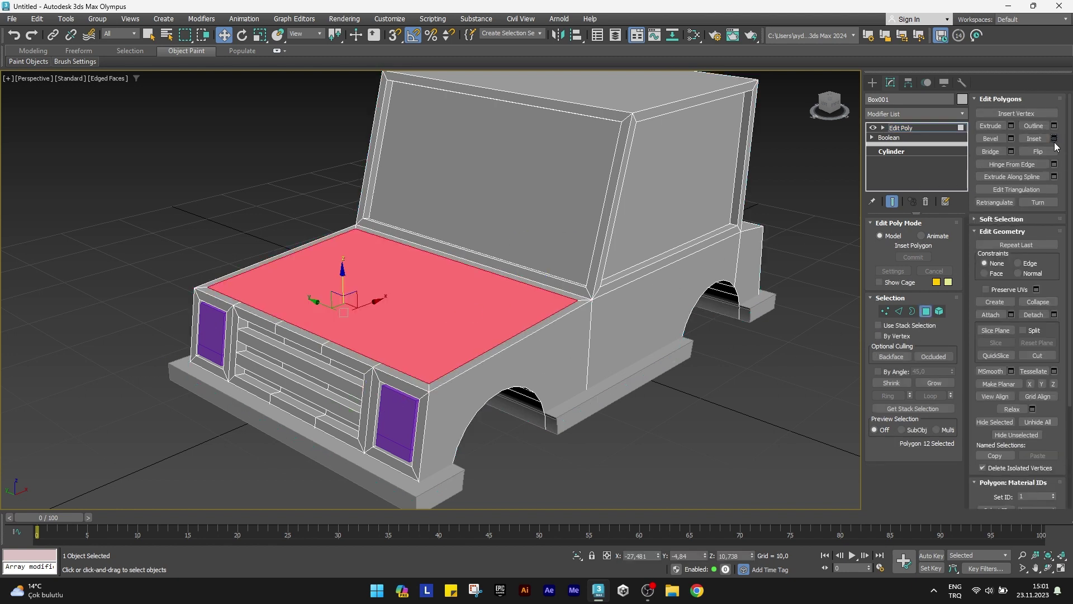
{"action": "left_click", "coordinate": [437, 329]}
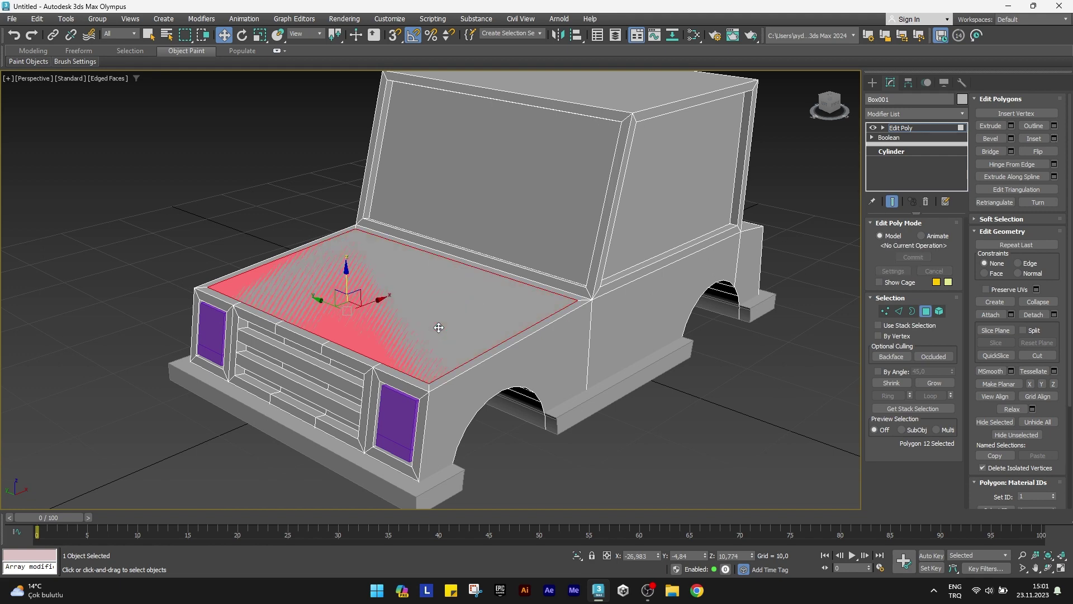
{"action": "scroll", "coordinate": [376, 321], "scroll_direction": "up", "scroll_amount": 3}
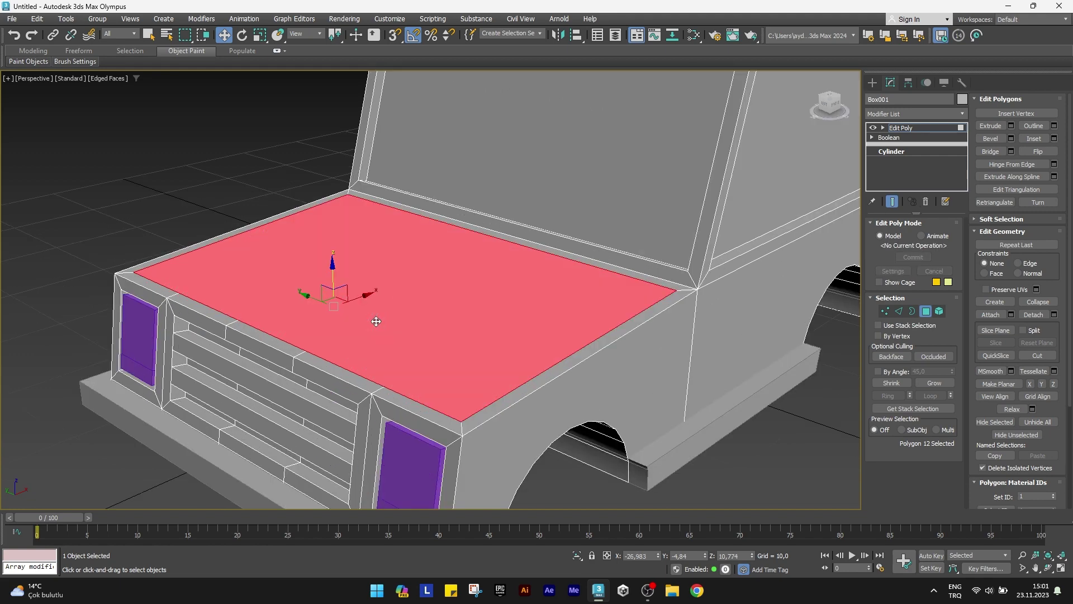
Extrude the inset hood panel upward by 0,25
{"action": "left_click", "coordinate": [1011, 127]}
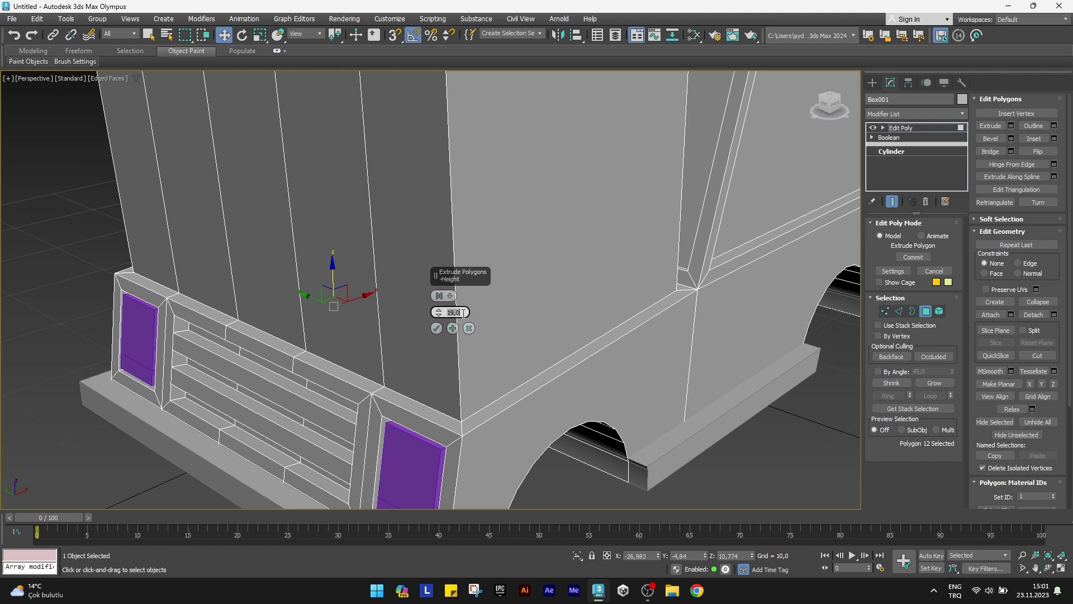
{"action": "type", "text": "0,25"}
{"action": "key", "text": "Return"}
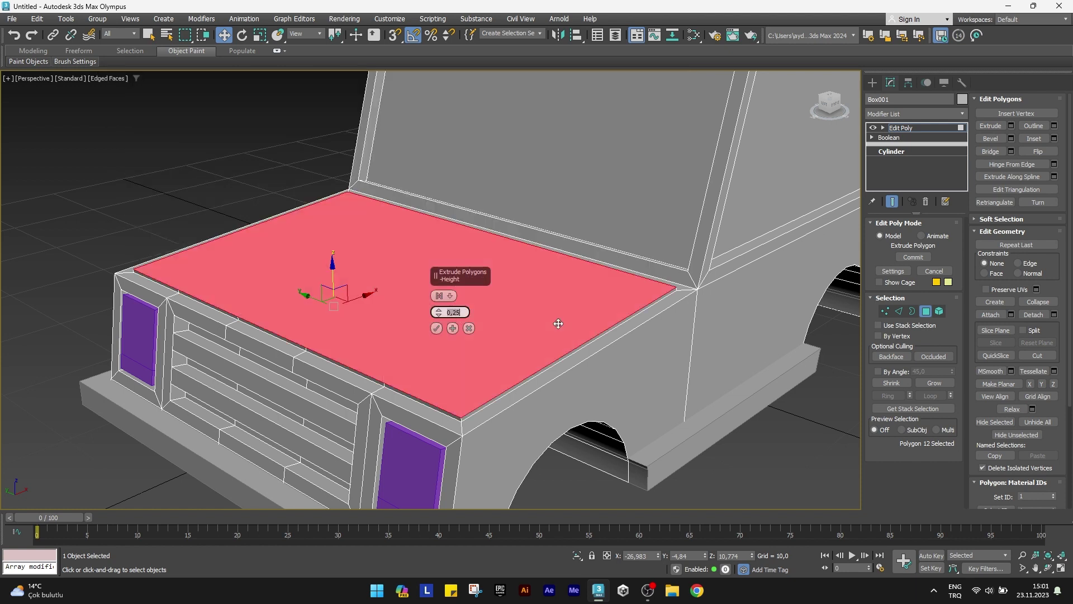
{"action": "left_click", "coordinate": [438, 328]}
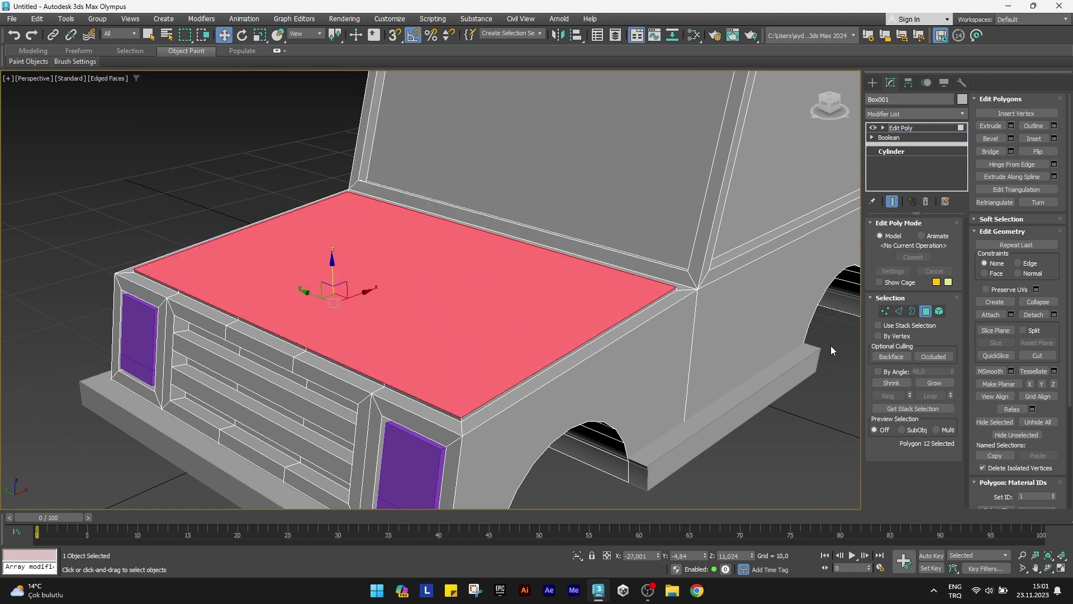
{"action": "left_click", "coordinate": [925, 311]}
{"action": "scroll", "coordinate": [340, 314], "scroll_direction": "down", "scroll_amount": 5}
Connect the two rear side edges with a horizontal edge slid -60 toward the bottom
{"action": "scroll", "coordinate": [340, 314], "scroll_direction": "down", "scroll_amount": 5}
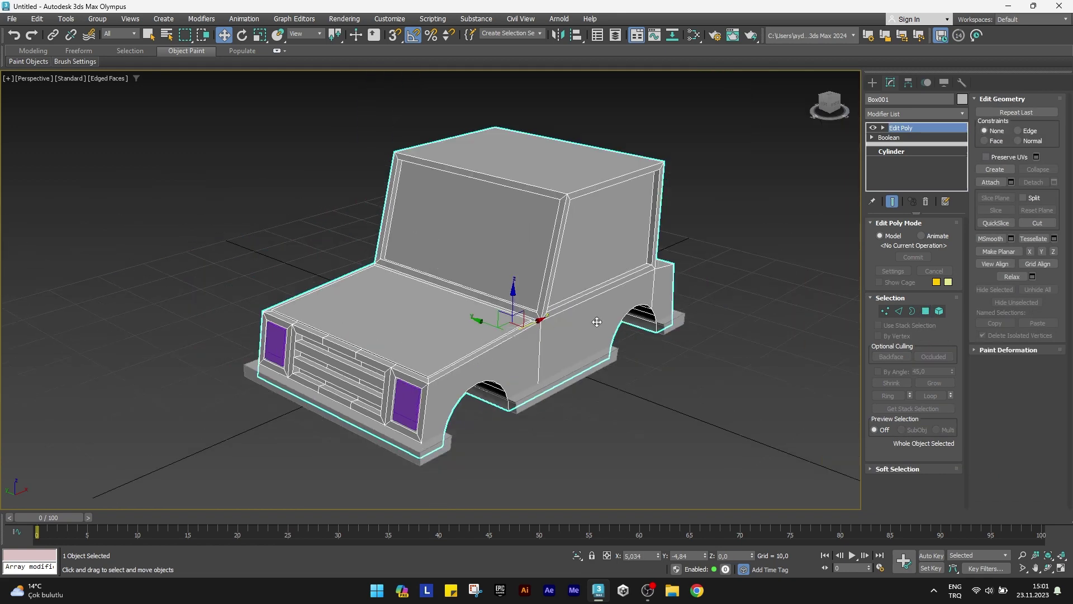
{"action": "mouse_move", "coordinate": [537, 325]}
{"action": "middle_mouse_down"}
{"action": "mouse_move", "coordinate": [554, 333]}
{"action": "mouse_move", "coordinate": [498, 343]}
{"action": "mouse_move", "coordinate": [421, 332]}
{"action": "mouse_move", "coordinate": [441, 350]}
{"action": "middle_mouse_up"}
{"action": "scroll", "coordinate": [443, 369], "scroll_direction": "up", "scroll_amount": 2}
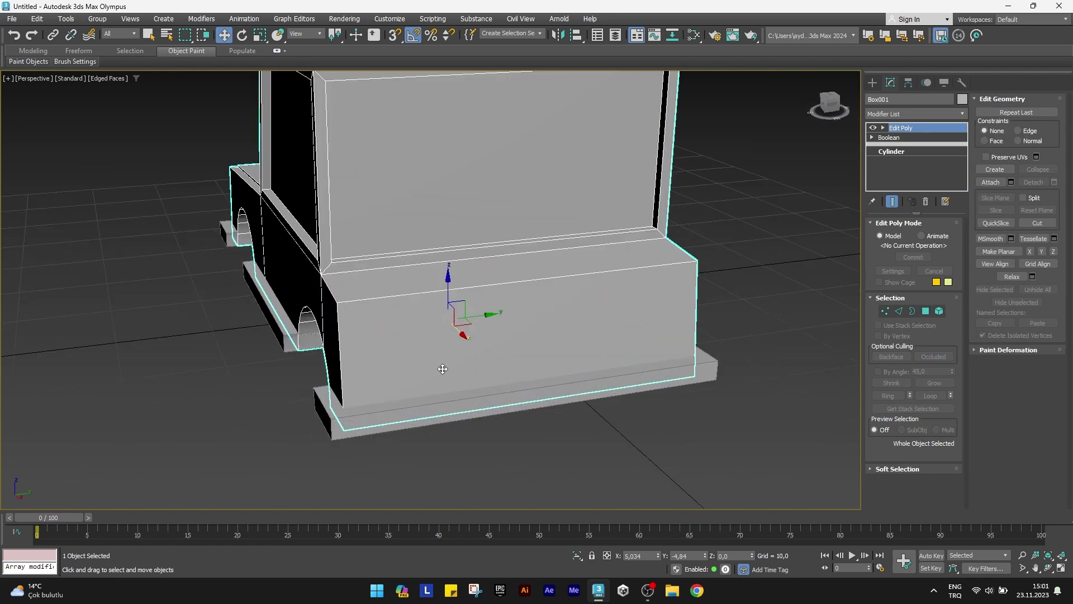
{"action": "left_click", "coordinate": [898, 311]}
{"action": "left_click", "coordinate": [697, 301]}
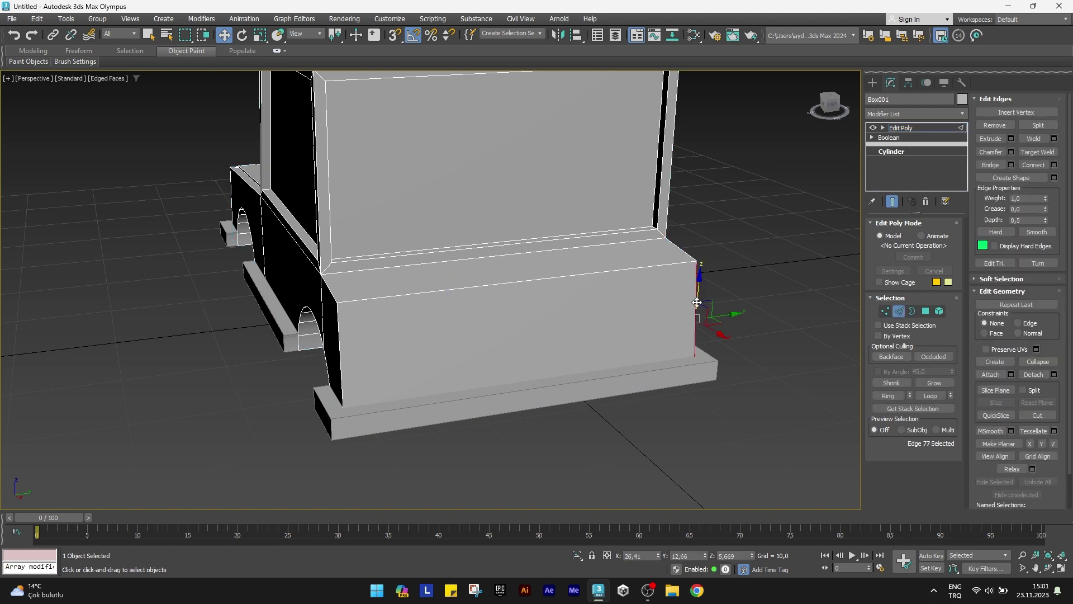
{"action": "left_click", "coordinate": [340, 351], "text": "ctrl"}
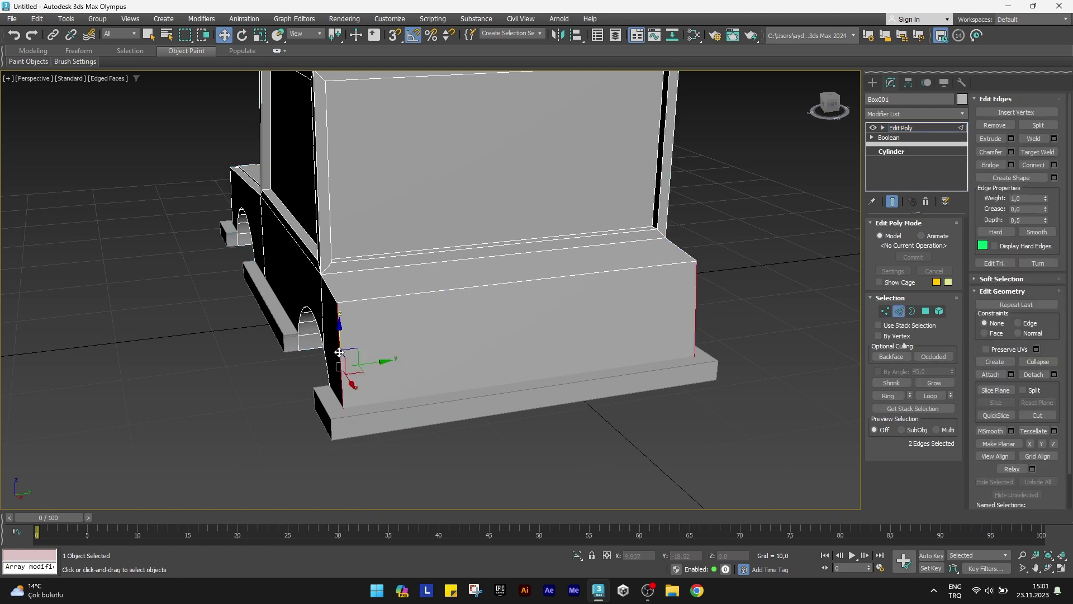
{"action": "left_click", "coordinate": [1055, 166]}
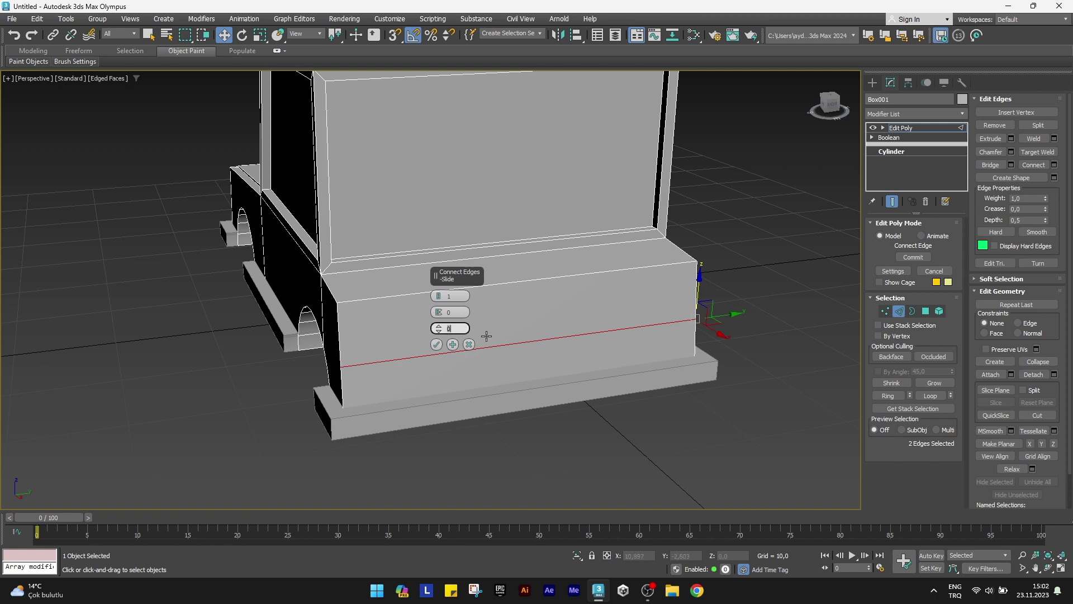
{"action": "type", "text": "-60"}
{"action": "key", "text": "Return"}
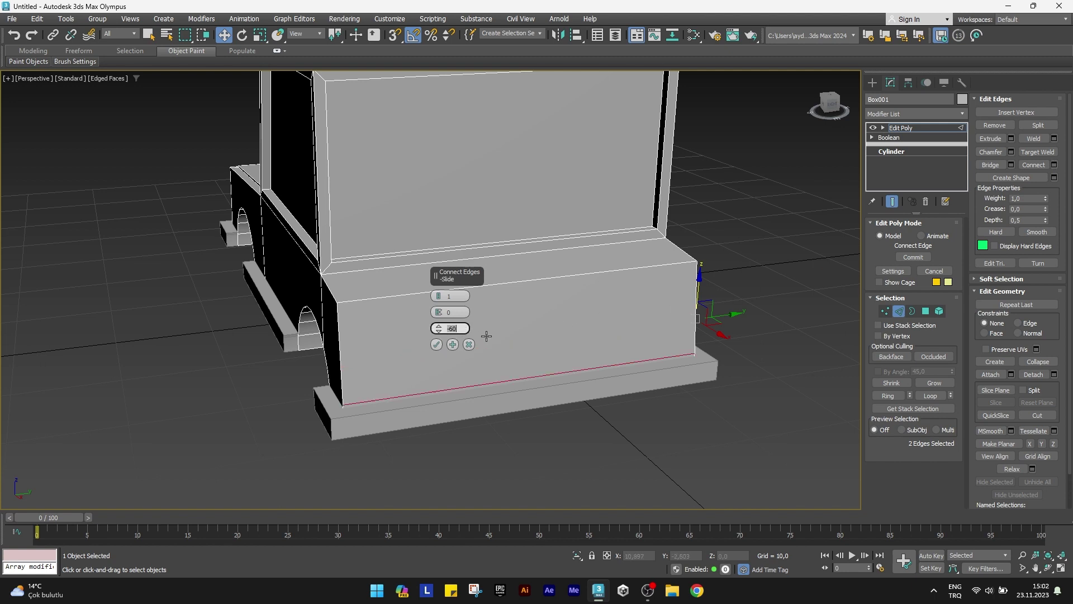
{"action": "left_click", "coordinate": [438, 345]}
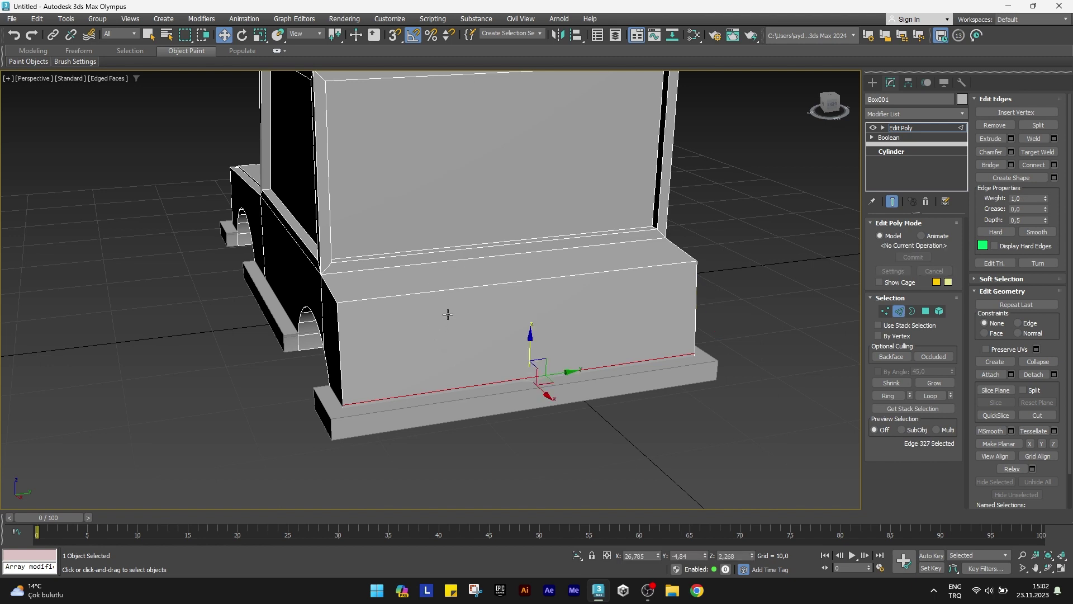
Divide the rear panel with 4 vertical edges between the two horizontal edges
{"action": "left_click", "coordinate": [462, 288], "text": "ctrl"}
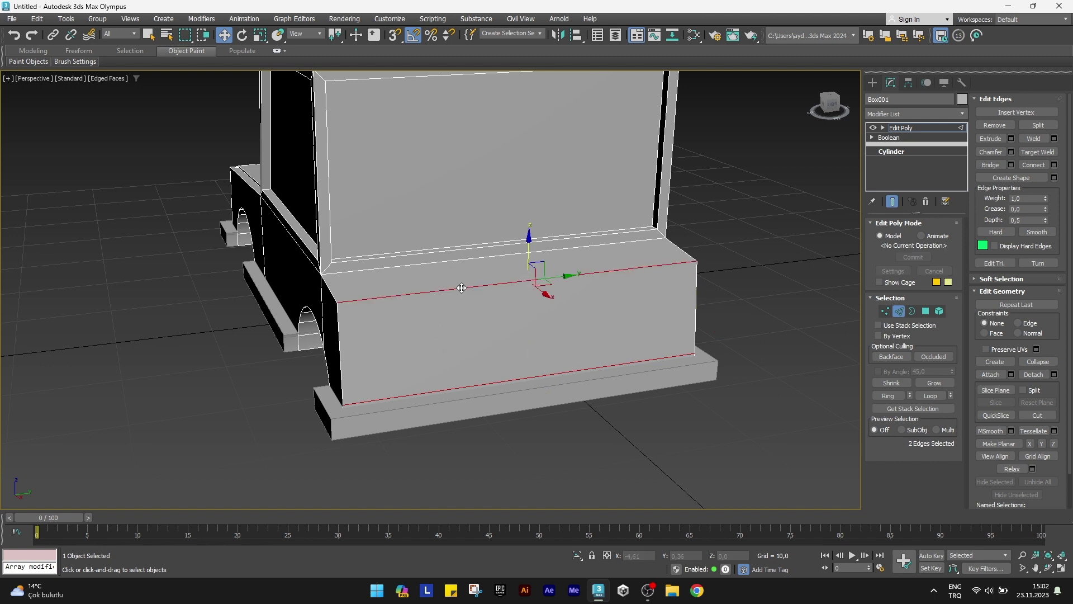
{"action": "left_click", "coordinate": [1055, 166]}
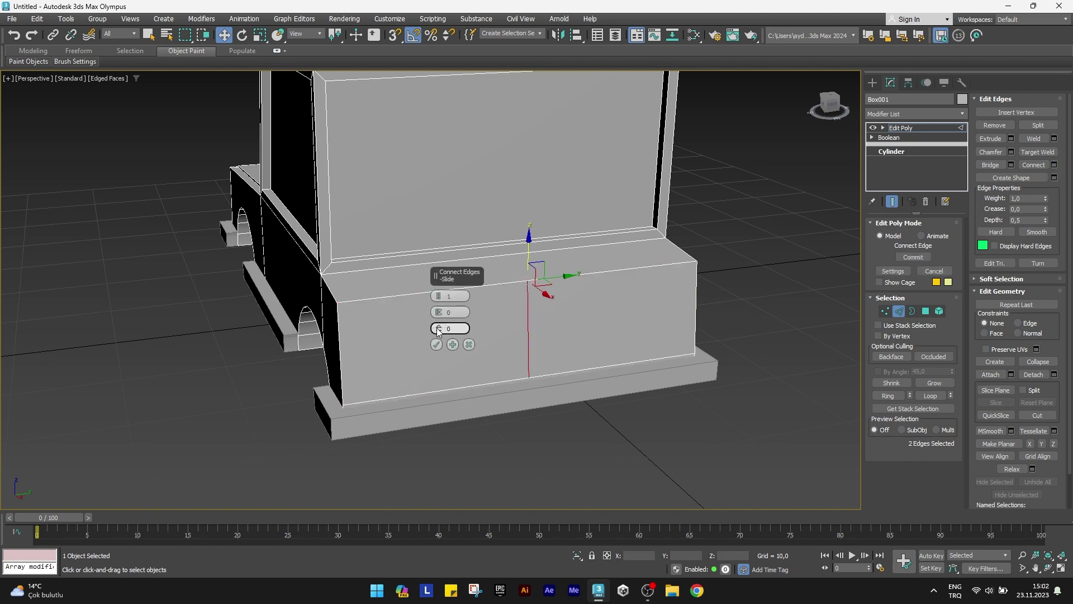
{"action": "type", "text": "4"}
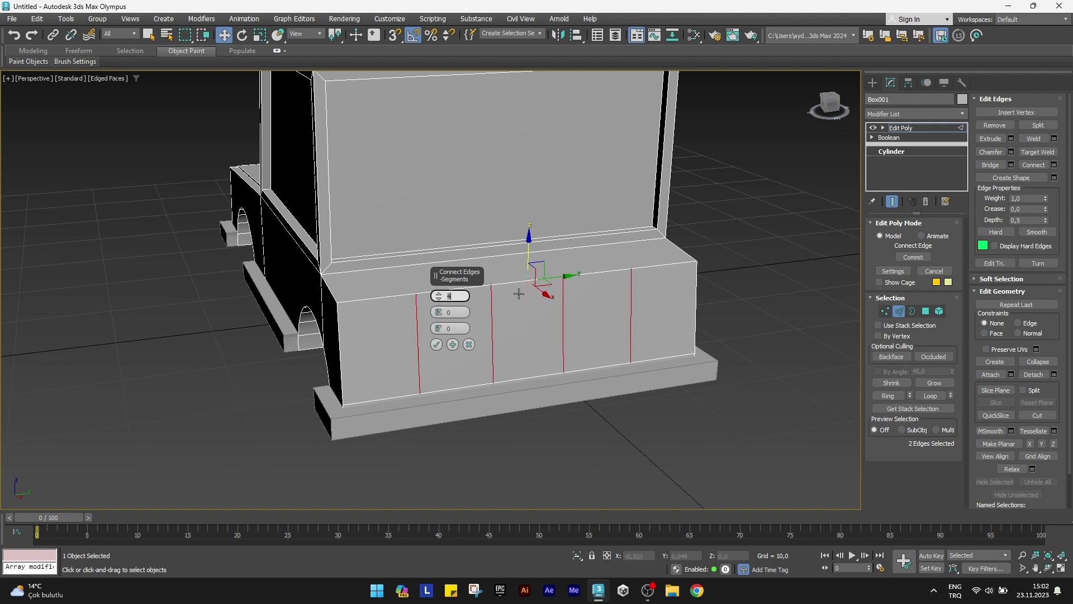
{"action": "left_click", "coordinate": [437, 345]}
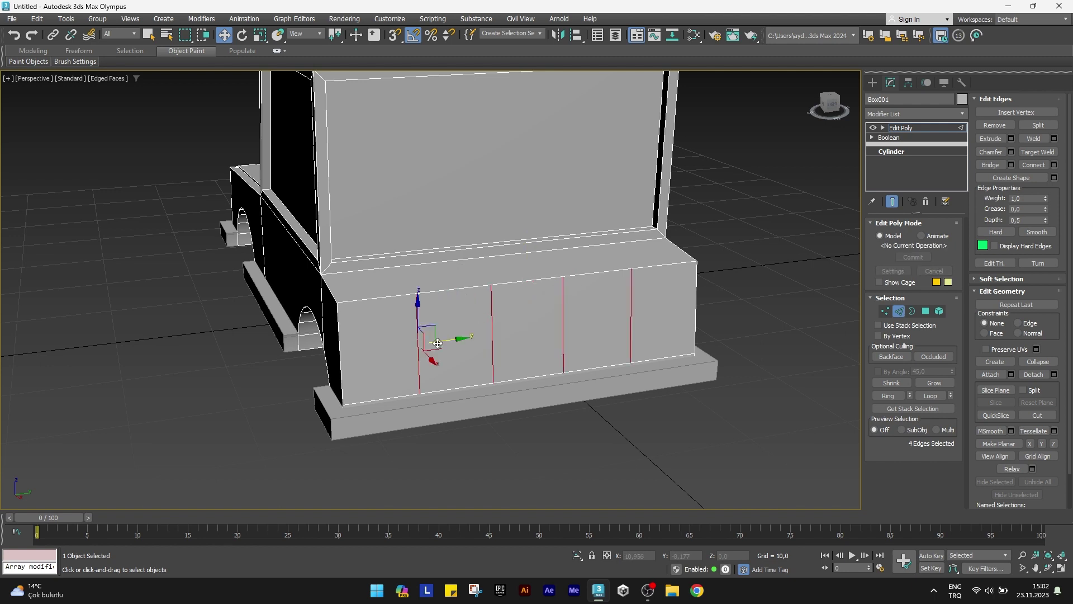
Inset the two outer rear sections and extrude them -1,25 into light recesses
{"action": "left_click", "coordinate": [926, 311]}
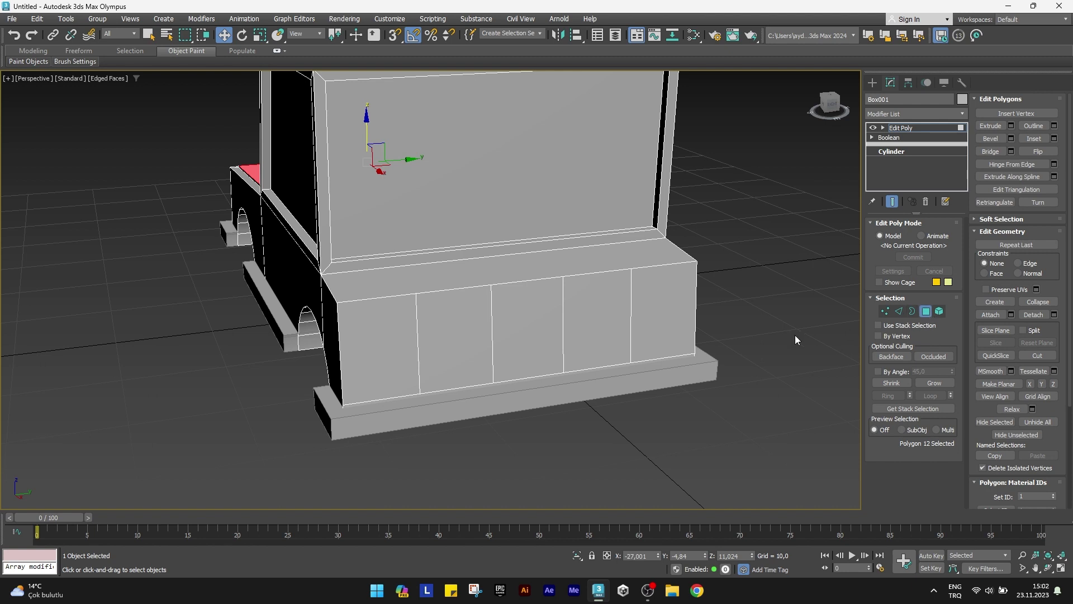
{"action": "left_click", "coordinate": [387, 354]}
{"action": "left_click", "coordinate": [686, 302], "text": "ctrl"}
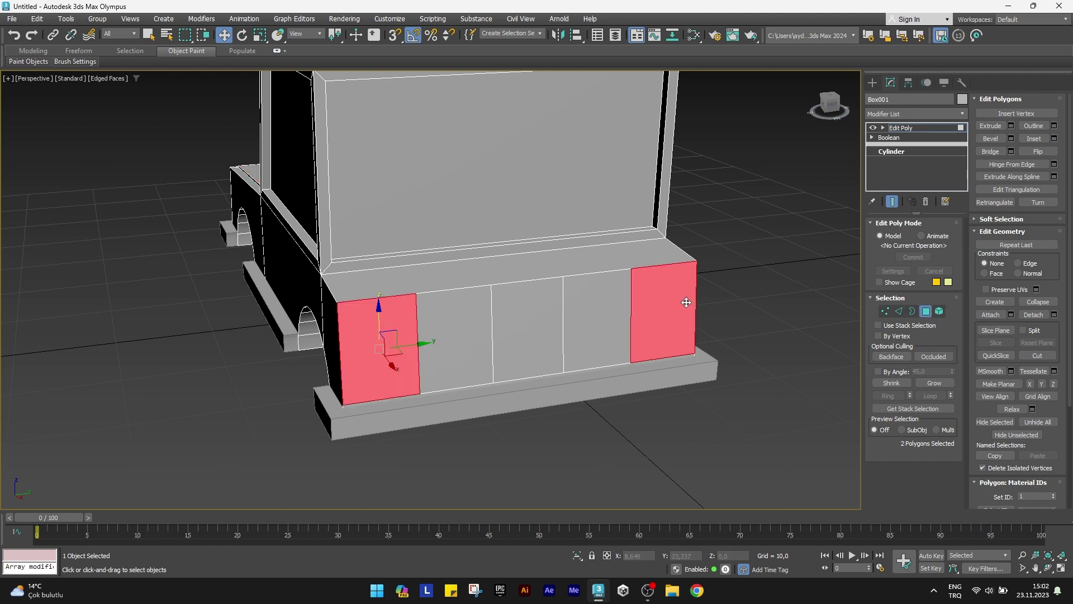
{"action": "left_click", "coordinate": [1054, 139]}
{"action": "left_click", "coordinate": [436, 330]}
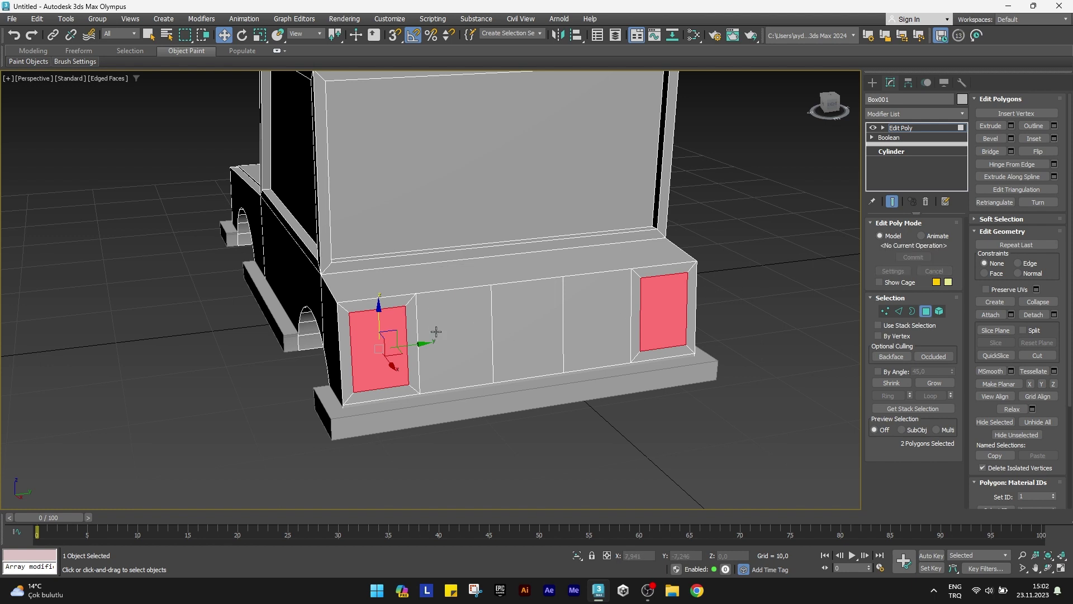
{"action": "left_click", "coordinate": [1010, 125]}
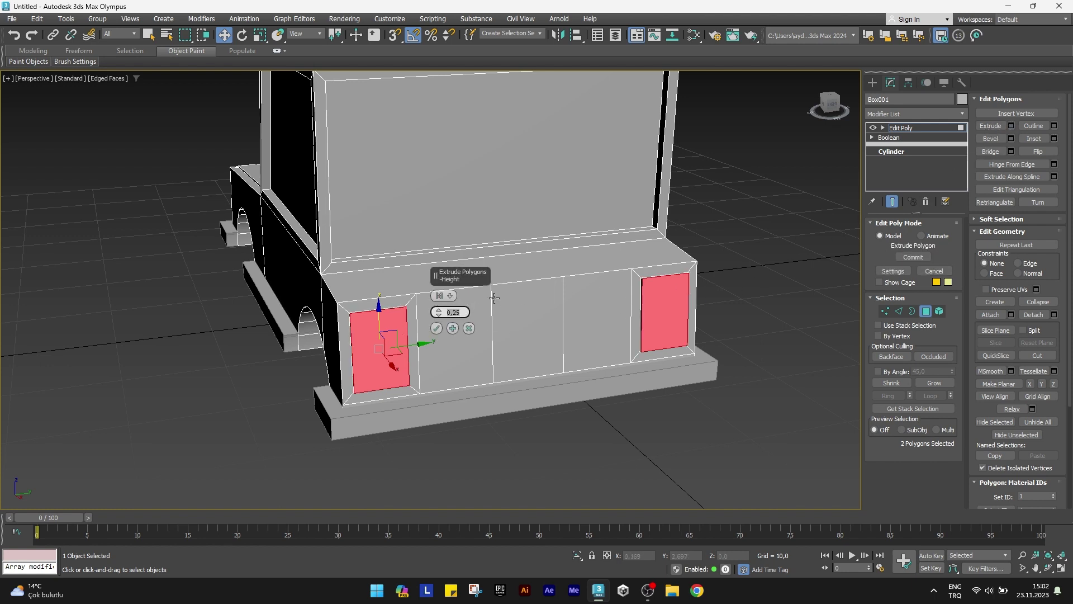
{"action": "type", "text": "5"}
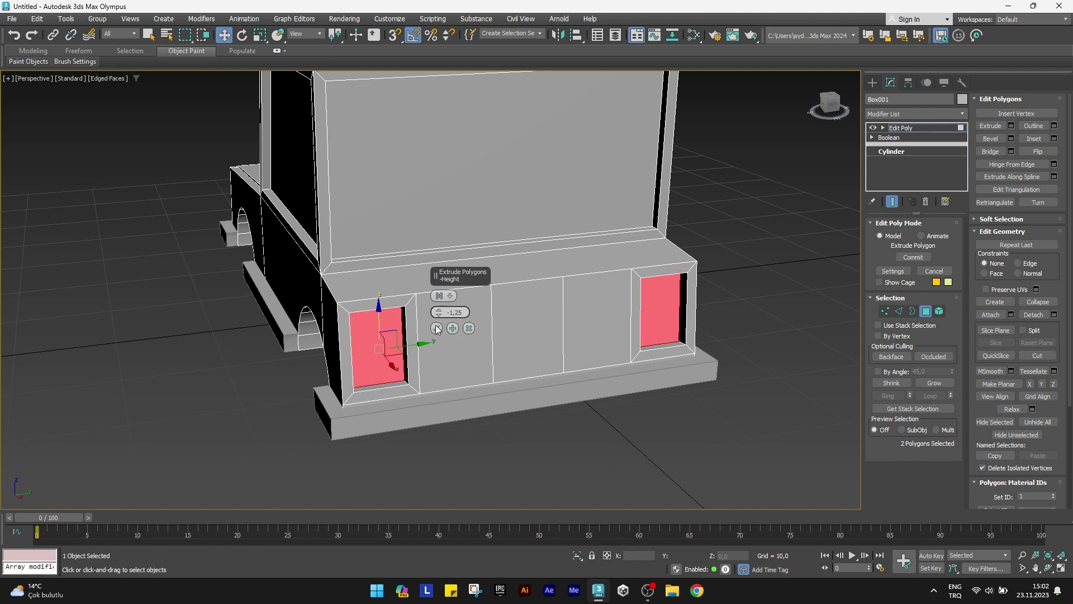
{"action": "left_click", "coordinate": [437, 328]}
Copy both purple headlight boxes toward the rear recesses as independent copies
{"action": "left_click", "coordinate": [926, 312]}
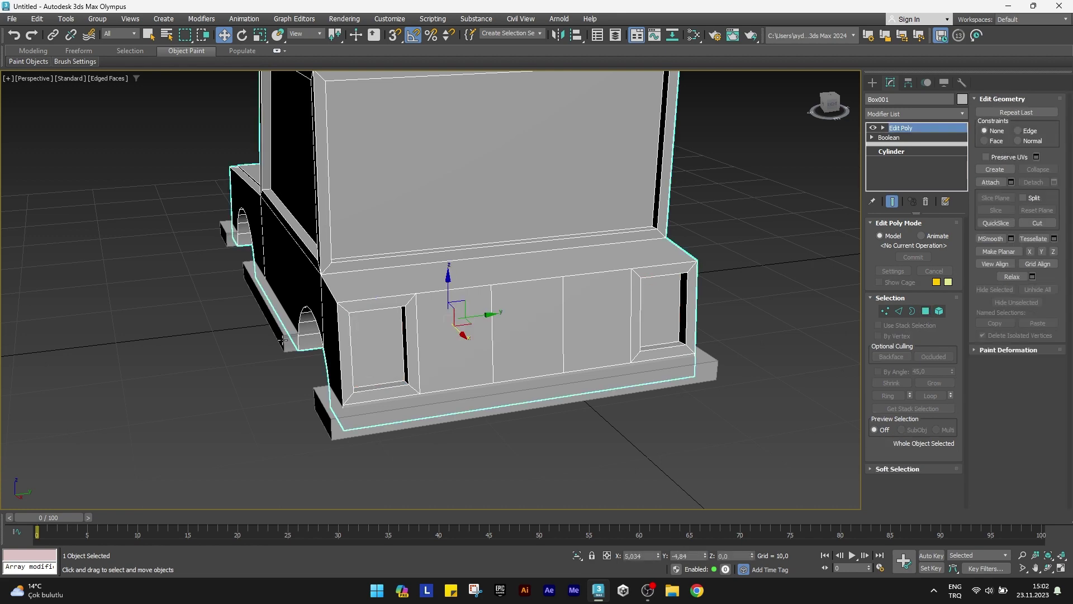
{"action": "middle_click_drag", "start_coordinate": [503, 301], "coordinate": [343, 301], "text": "alt"}
{"action": "left_click", "coordinate": [342, 300]}
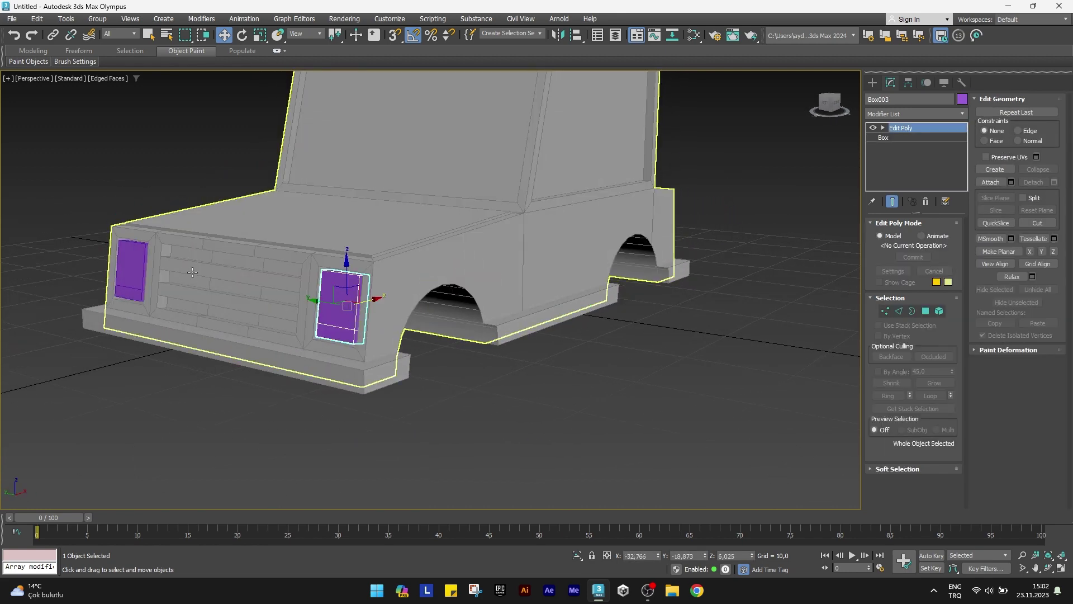
{"action": "left_click", "coordinate": [131, 268], "text": "ctrl"}
{"action": "mouse_move", "coordinate": [224, 269]}
{"action": "middle_mouse_down", "text": "alt"}
{"action": "mouse_move", "coordinate": [298, 269]}
{"action": "mouse_move", "coordinate": [274, 257]}
{"action": "middle_mouse_up", "text": "alt"}
{"action": "scroll", "coordinate": [298, 268], "scroll_direction": "up", "scroll_amount": 5}
{"action": "scroll", "coordinate": [298, 268], "scroll_direction": "down", "scroll_amount": 3}
{"action": "left_click_drag", "start_coordinate": [260, 256], "coordinate": [566, 381], "text": "shift"}
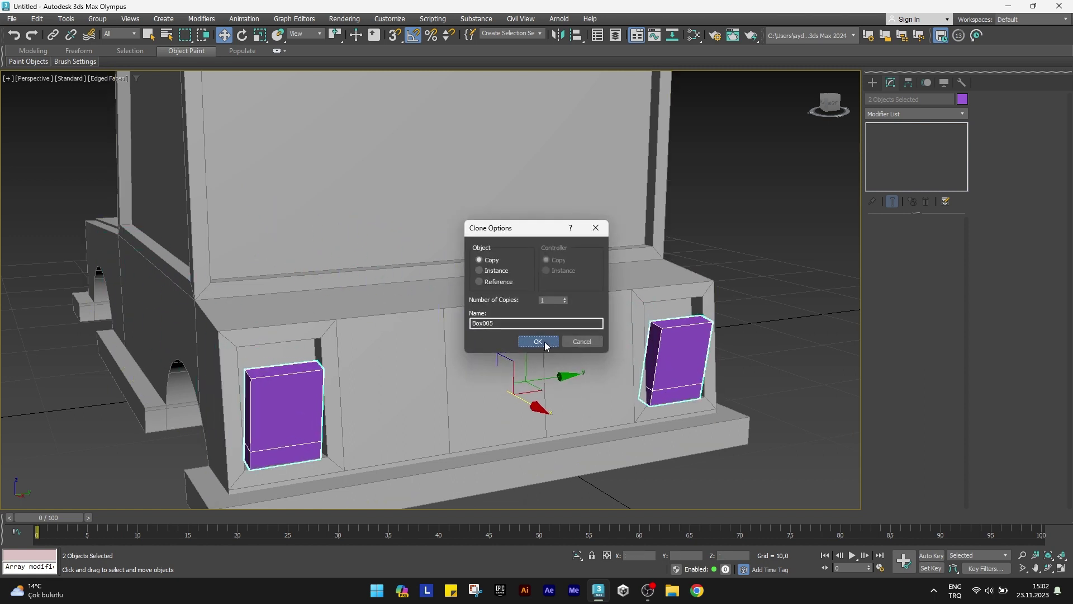
{"action": "left_click", "coordinate": [537, 341]}
Turn the copied boxes 180° and shift them up and left into the rear recesses
{"action": "key", "text": "e"}
{"action": "left_click_drag", "start_coordinate": [495, 398], "coordinate": [594, 395]}
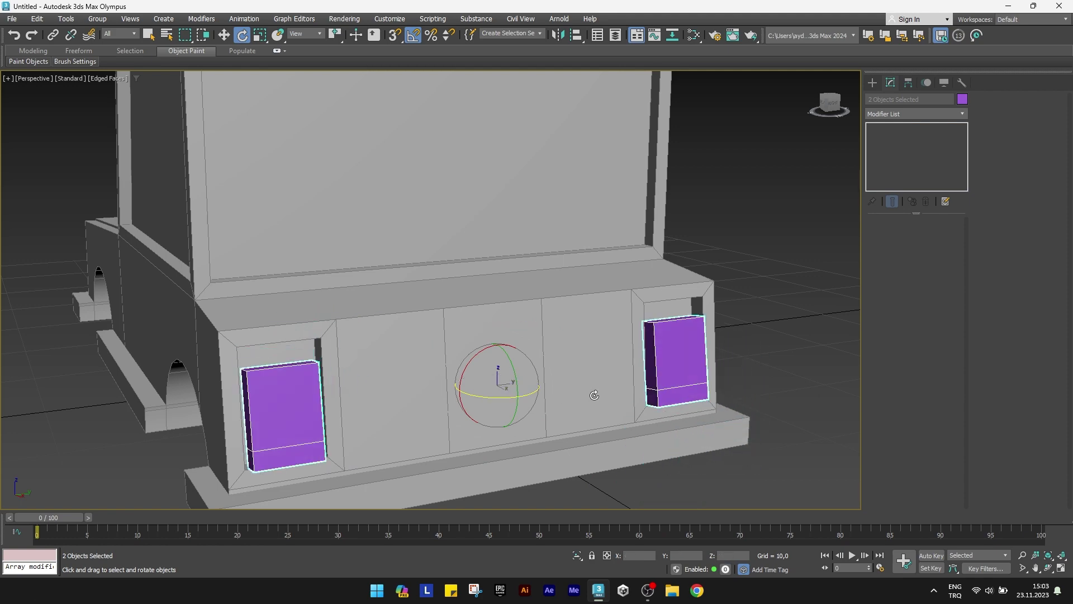
{"action": "key", "text": "w"}
{"action": "middle_click_drag", "start_coordinate": [601, 398], "coordinate": [493, 350], "text": "alt"}
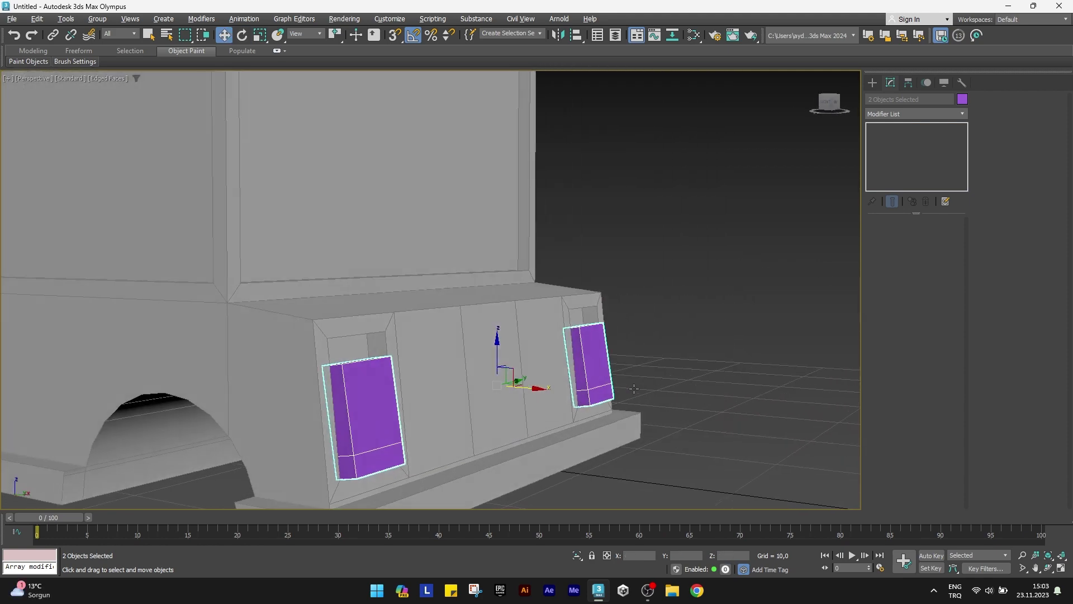
{"action": "left_click_drag", "start_coordinate": [493, 350], "coordinate": [494, 340]}
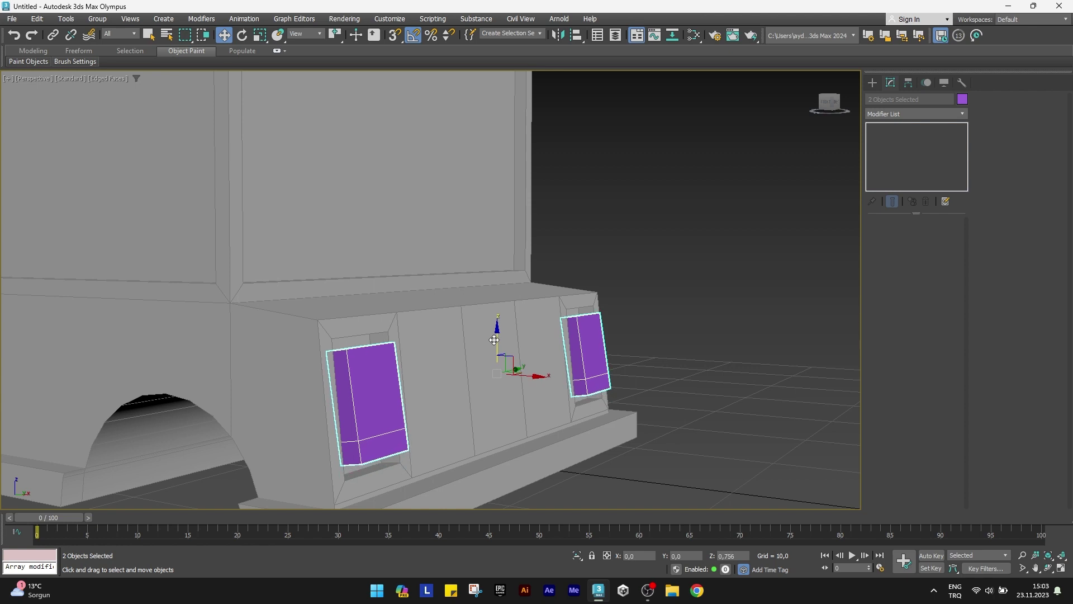
{"action": "key", "text": "f"}
{"action": "scroll", "coordinate": [671, 300], "scroll_direction": "up", "scroll_amount": 5}
{"action": "scroll", "coordinate": [637, 307], "scroll_direction": "up", "scroll_amount": 3}
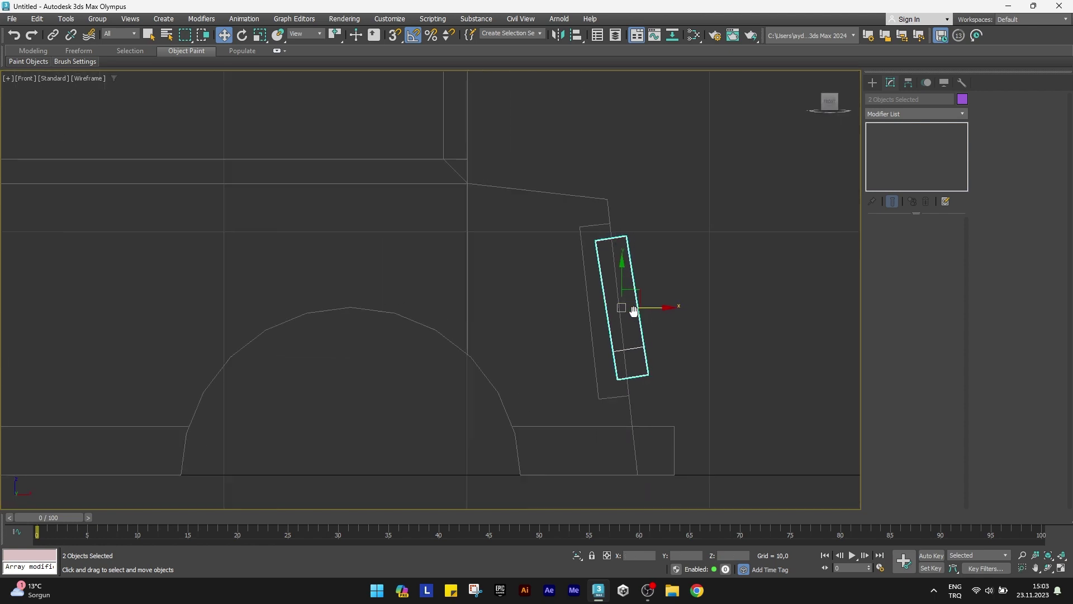
{"action": "scroll", "coordinate": [610, 319], "scroll_direction": "up", "scroll_amount": 2}
{"action": "left_click_drag", "start_coordinate": [610, 319], "coordinate": [585, 314]}
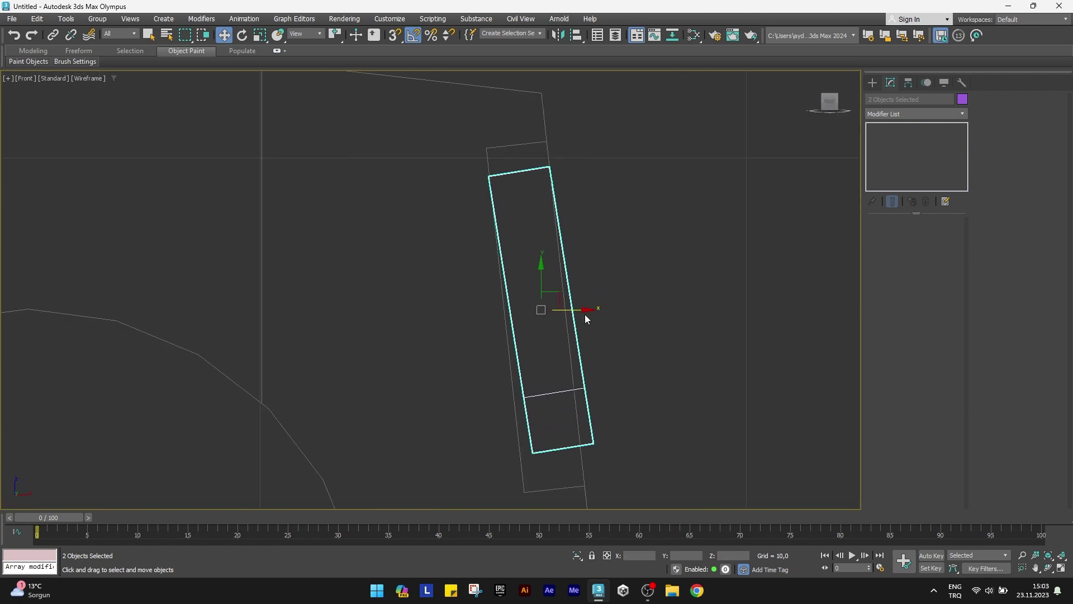
Tilt the light boxes about 2° in the Front view with angle snap off
{"action": "key", "text": "e"}
{"action": "middle_click_drag", "start_coordinate": [488, 141], "coordinate": [459, 146]}
{"action": "left_click", "coordinate": [412, 38]}
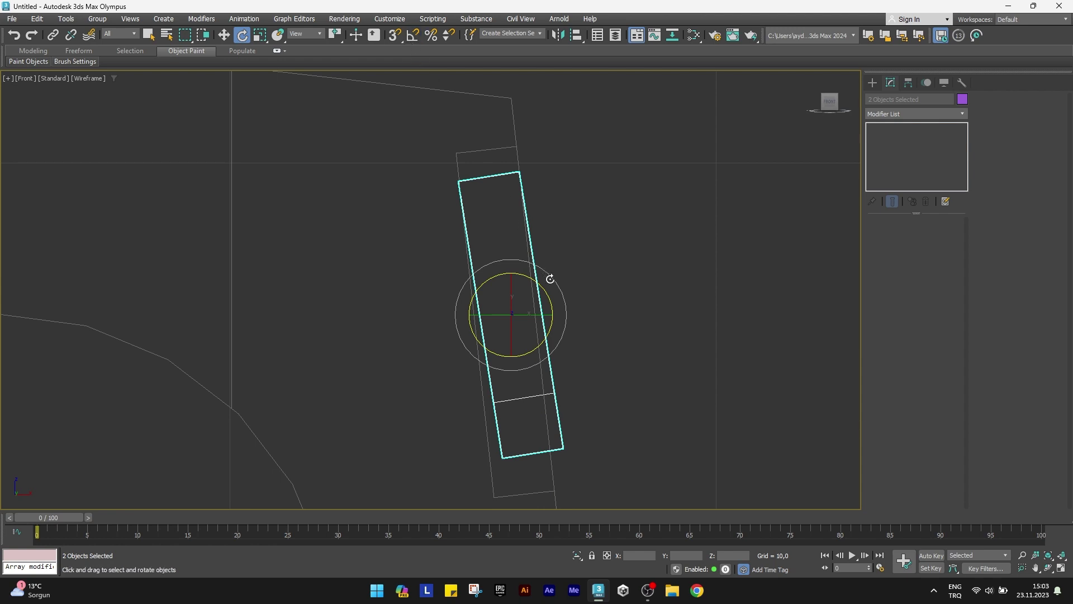
{"action": "left_click_drag", "start_coordinate": [548, 292], "coordinate": [524, 305]}
{"action": "key", "text": "w"}
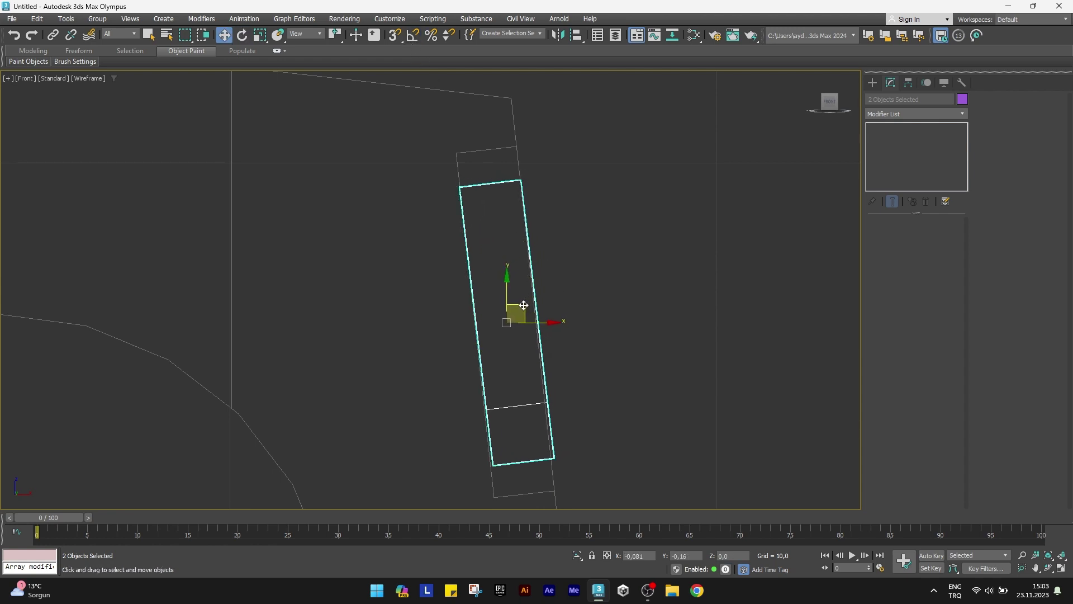
{"action": "key", "text": "p"}
{"action": "mouse_move", "coordinate": [544, 319]}
{"action": "middle_mouse_down", "text": "alt"}
{"action": "mouse_move", "coordinate": [459, 343]}
{"action": "mouse_move", "coordinate": [480, 348]}
{"action": "middle_mouse_up", "text": "alt"}
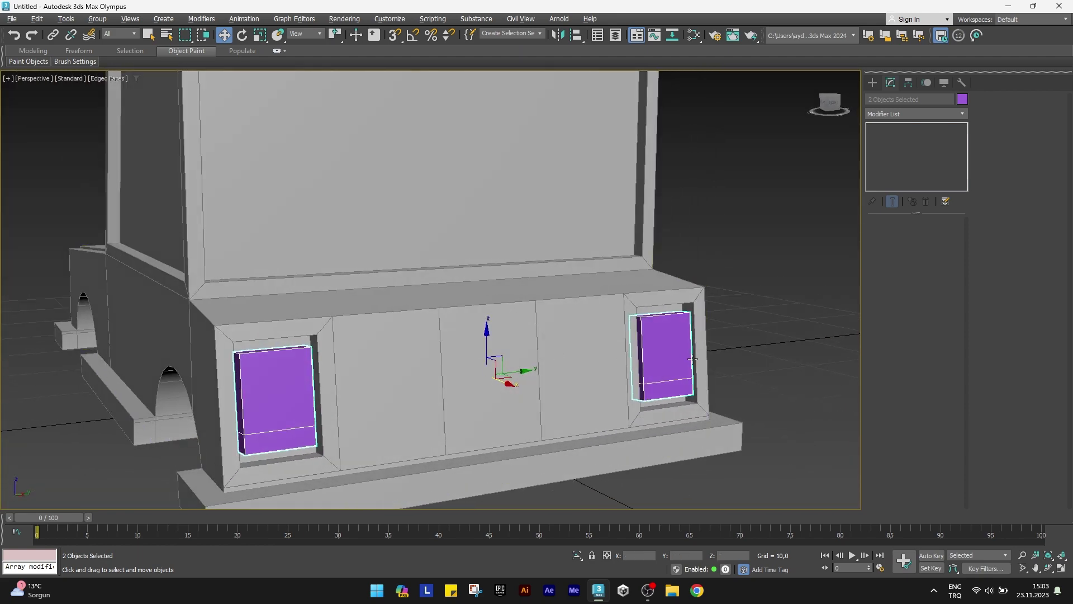
Set the right light box Length to 5,0 and the left one to 6,0
{"action": "left_click", "coordinate": [736, 333]}
{"action": "left_click", "coordinate": [653, 342]}
{"action": "middle_click_drag", "start_coordinate": [653, 343], "coordinate": [620, 364], "text": "alt"}
{"action": "left_click", "coordinate": [890, 138]}
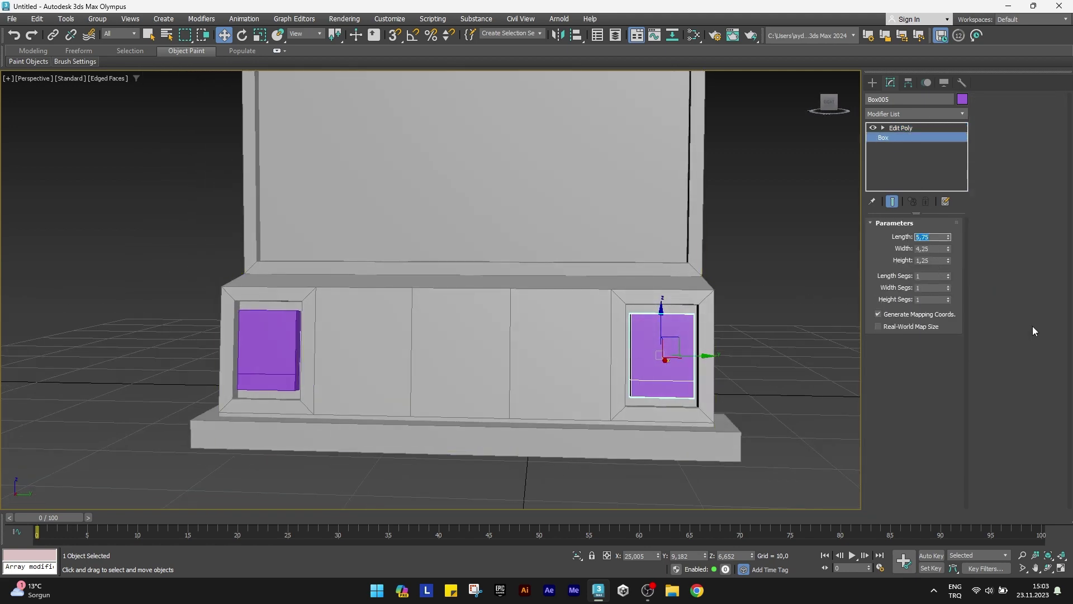
{"action": "type", "text": "5"}
{"action": "key", "text": "Return"}
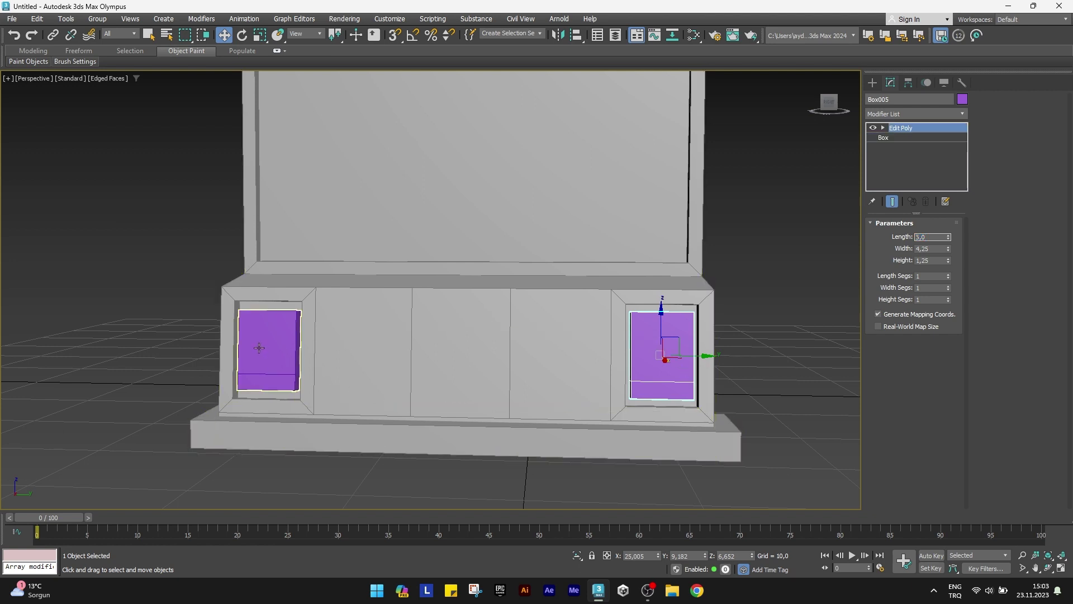
{"action": "left_click", "coordinate": [259, 348]}
{"action": "left_click", "coordinate": [921, 137]}
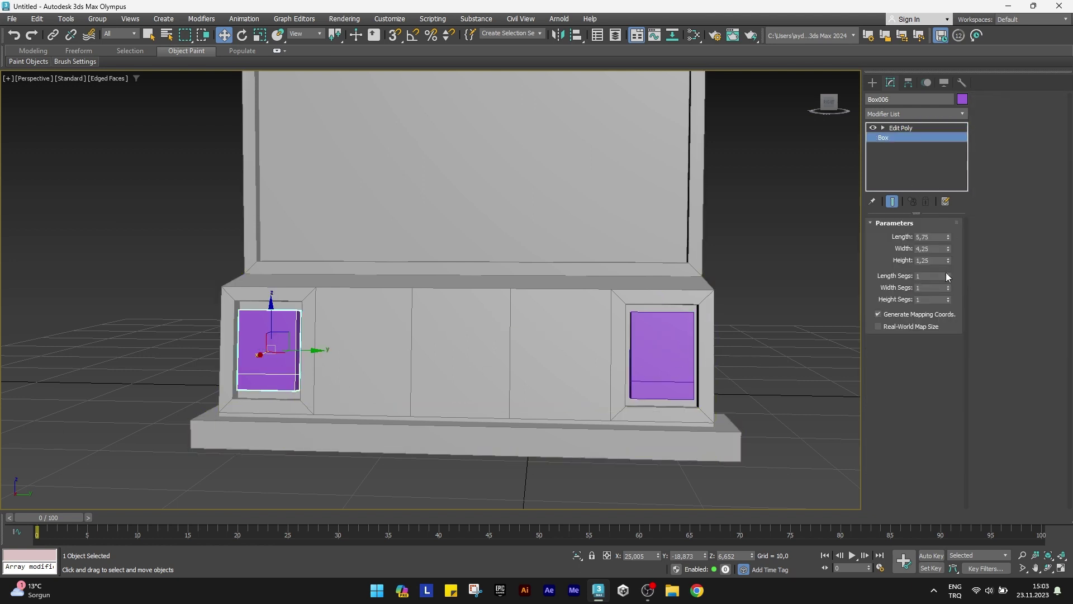
{"action": "type", "text": "6"}
{"action": "key", "text": "Return"}
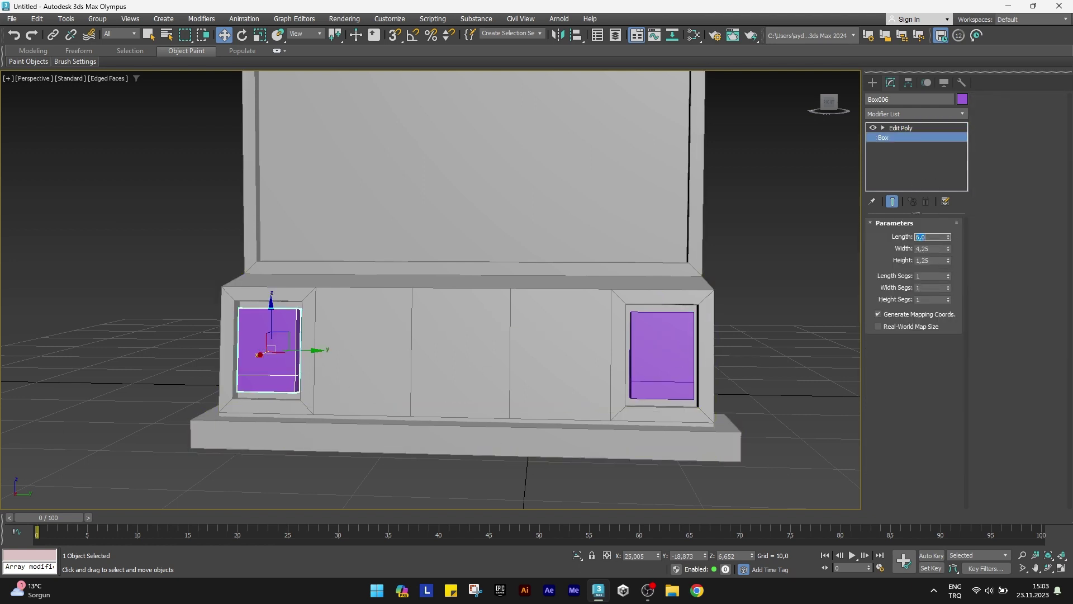
{"action": "mouse_move", "coordinate": [509, 378]}
{"action": "middle_mouse_down", "text": "alt"}
{"action": "mouse_move", "coordinate": [438, 353]}
{"action": "mouse_move", "coordinate": [523, 347]}
{"action": "middle_mouse_up", "text": "alt"}
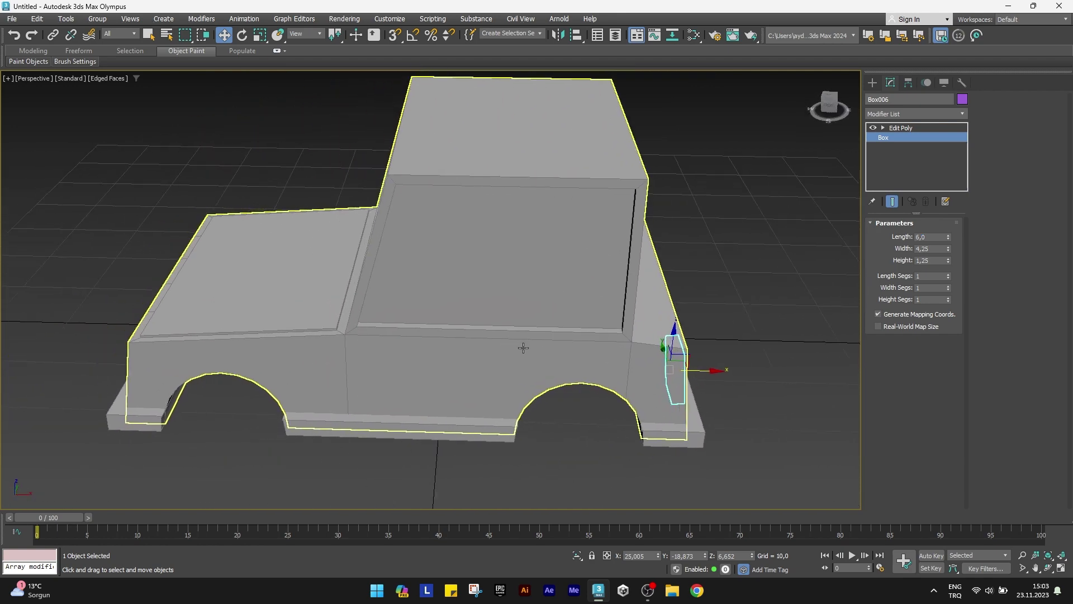
Draw a small flat marker box on the door, Length 1,25 and Width 4,25
{"action": "left_click", "coordinate": [872, 83]}
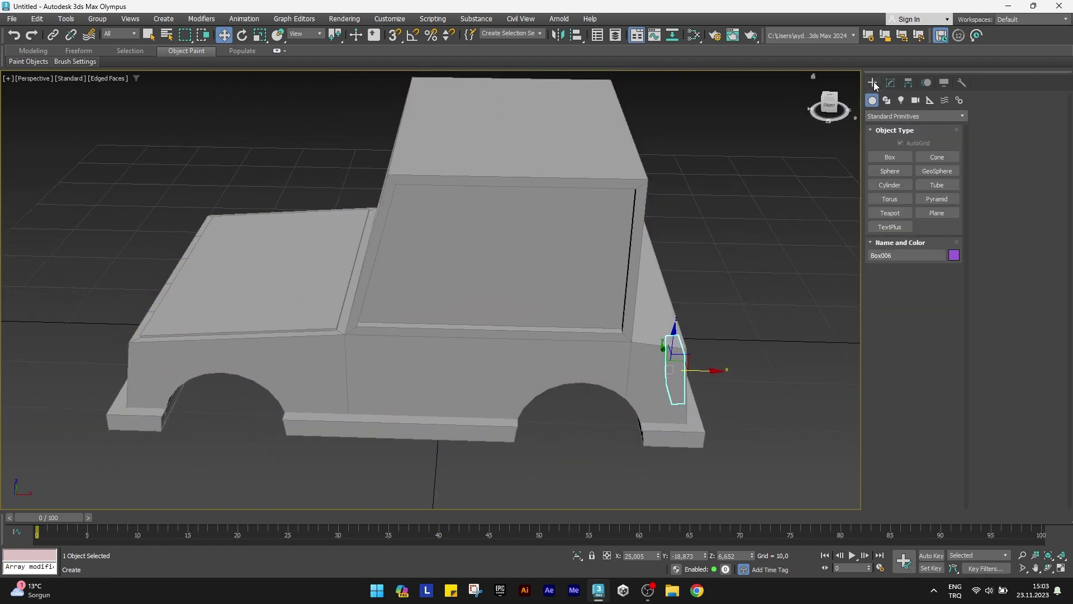
{"action": "left_click", "coordinate": [893, 156]}
{"action": "middle_click_drag", "start_coordinate": [491, 308], "coordinate": [497, 298], "text": "alt"}
{"action": "scroll", "coordinate": [523, 351], "scroll_direction": "up", "scroll_amount": 3}
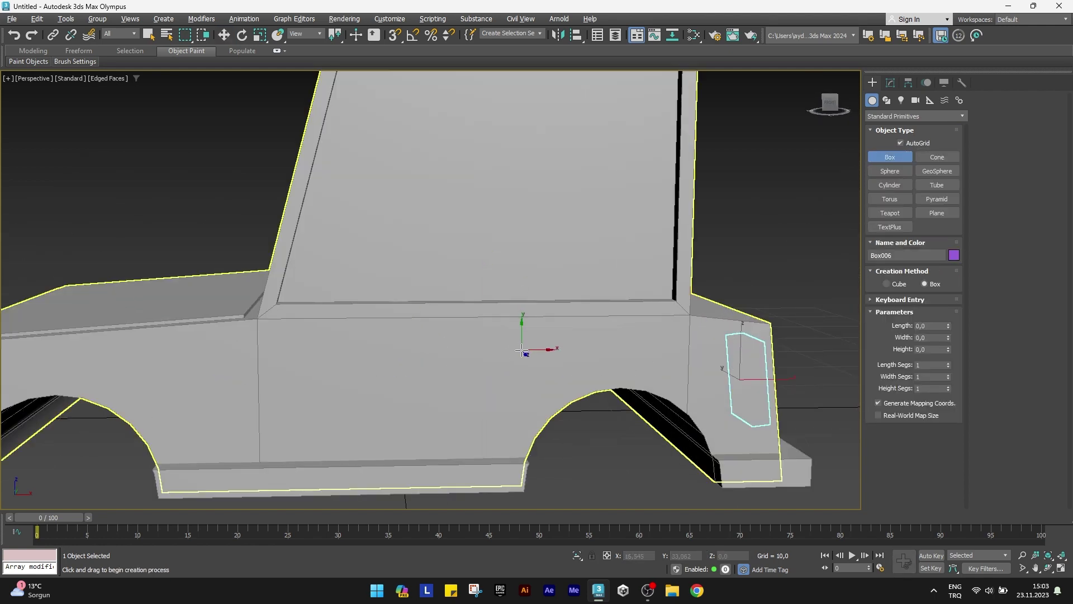
{"action": "left_click_drag", "start_coordinate": [475, 329], "coordinate": [534, 347]}
{"action": "middle_click_drag", "start_coordinate": [537, 350], "coordinate": [866, 371], "text": "alt"}
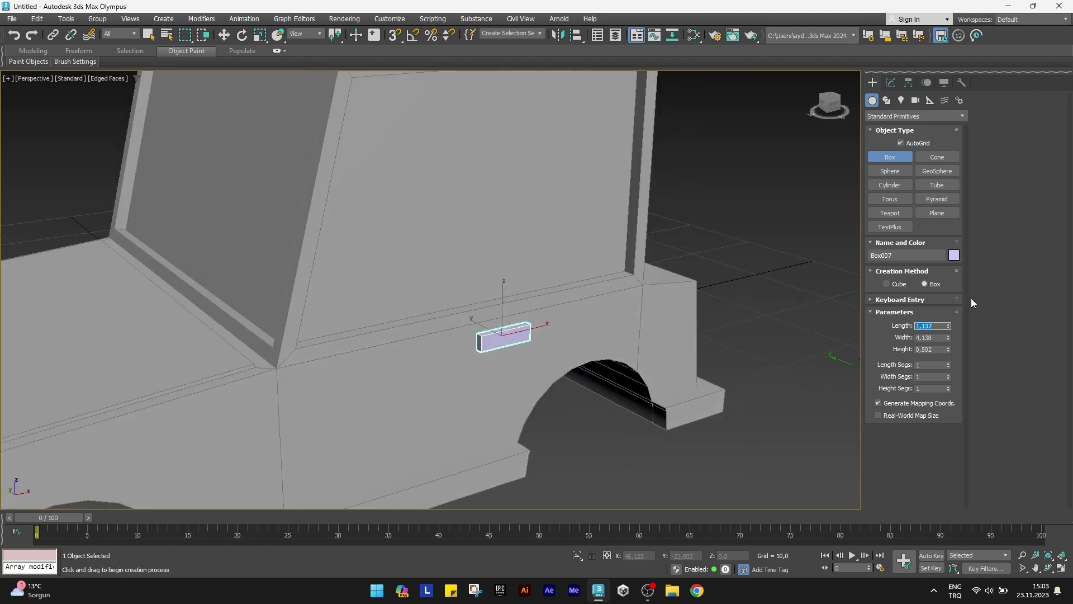
{"action": "type", "text": "1,25"}
{"action": "key", "text": "Tab"}
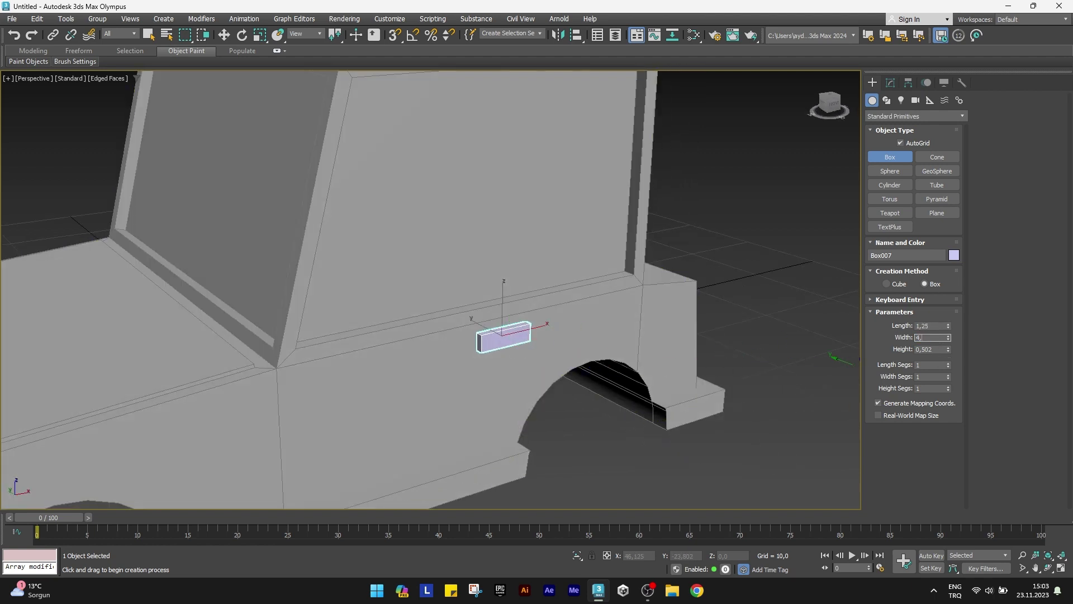
{"action": "key", "text": "Tab"}
Shift-move a copy of the marker box along the cab side
{"action": "middle_click_drag", "start_coordinate": [690, 304], "coordinate": [627, 304]}
{"action": "key", "text": "w"}
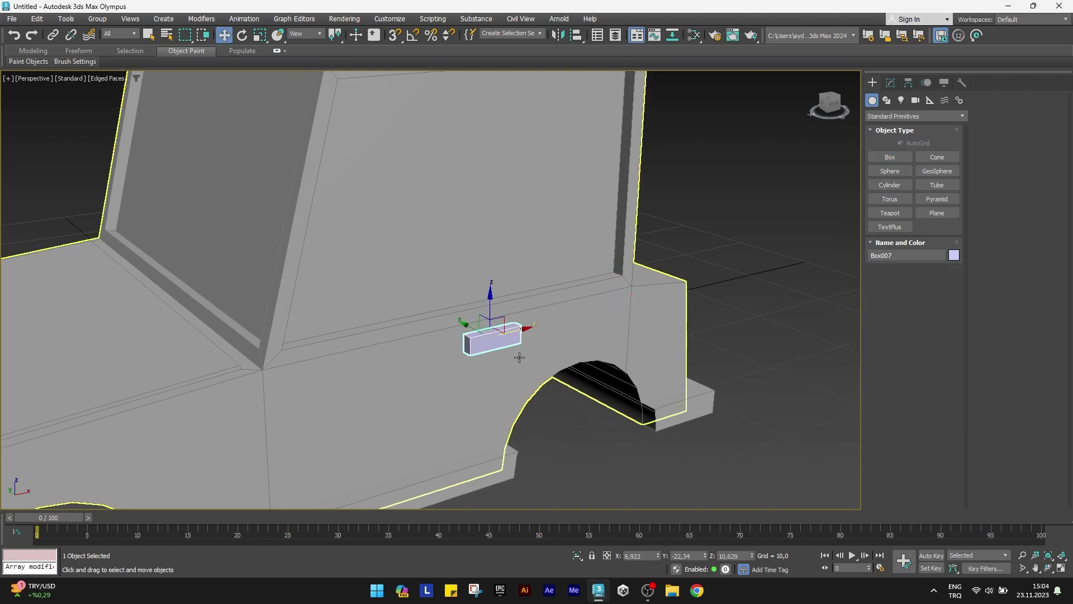
{"action": "scroll", "coordinate": [519, 357], "scroll_direction": "up", "scroll_amount": 2}
{"action": "scroll", "coordinate": [507, 332], "scroll_direction": "up", "scroll_amount": 1}
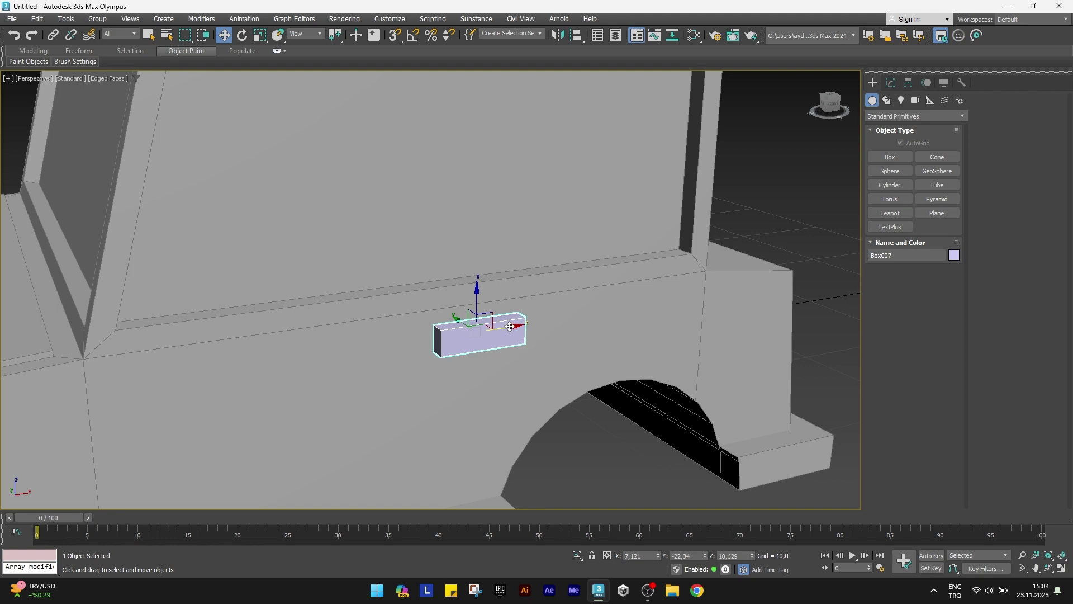
{"action": "scroll", "coordinate": [395, 335], "scroll_direction": "down", "scroll_amount": 5}
{"action": "middle_click_drag", "start_coordinate": [395, 335], "coordinate": [464, 414], "text": "alt"}
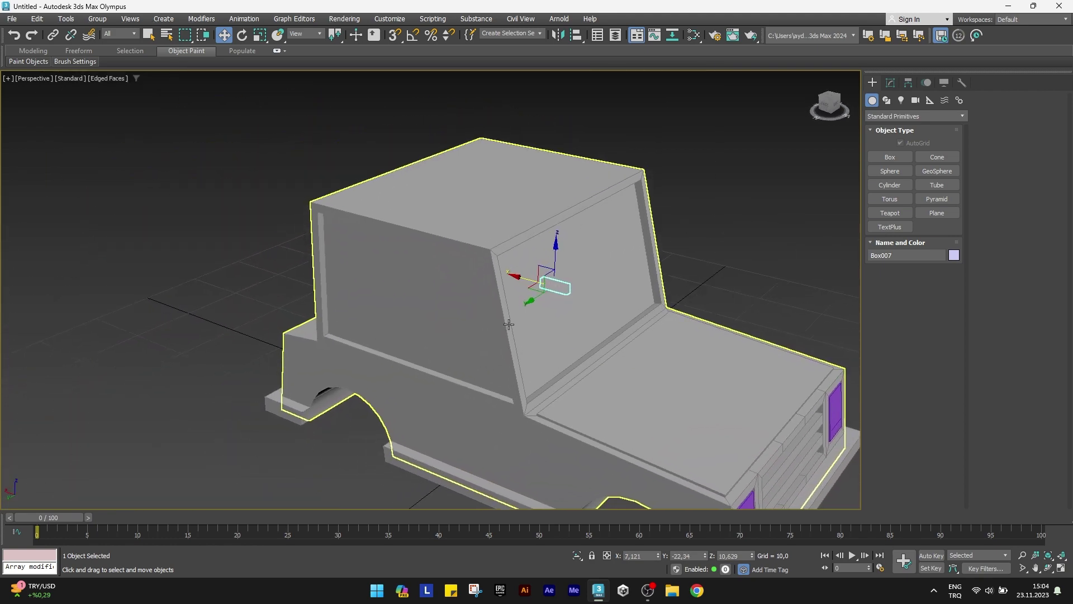
{"action": "left_click_drag", "start_coordinate": [523, 302], "coordinate": [377, 413], "text": "shift"}
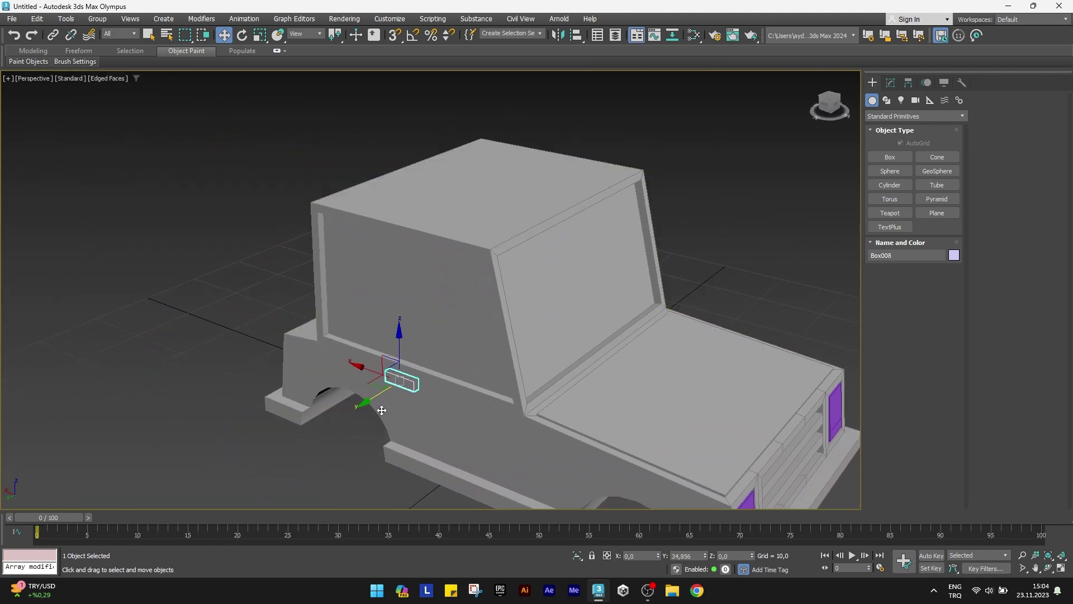
{"action": "left_click", "coordinate": [548, 342]}
Shift-move another copy of the marker box onto the front fender
{"action": "scroll", "coordinate": [381, 405], "scroll_direction": "up", "scroll_amount": 5}
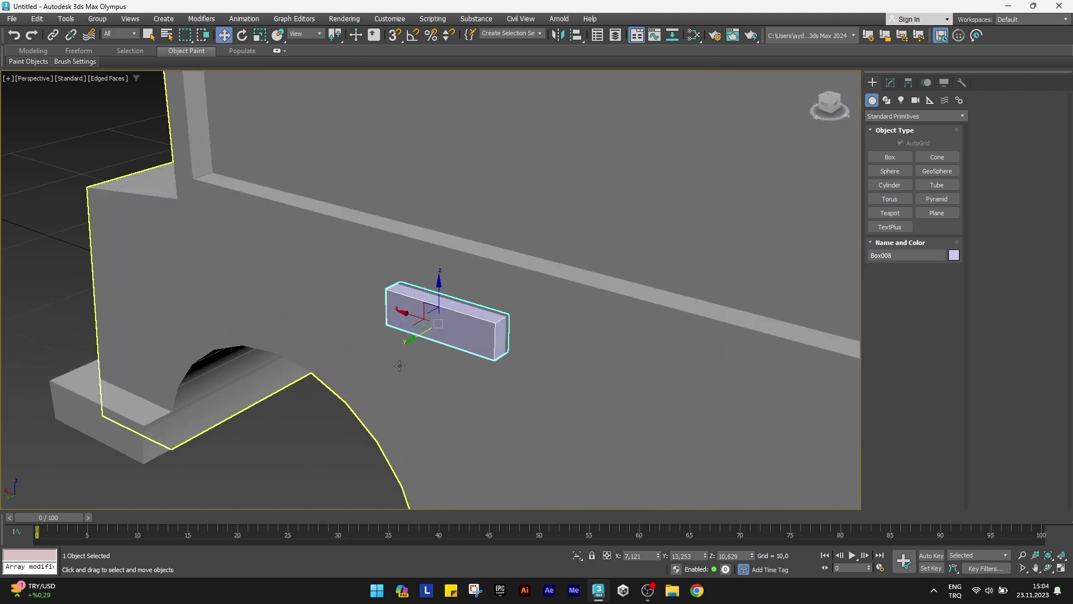
{"action": "scroll", "coordinate": [424, 330], "scroll_direction": "up", "scroll_amount": 3}
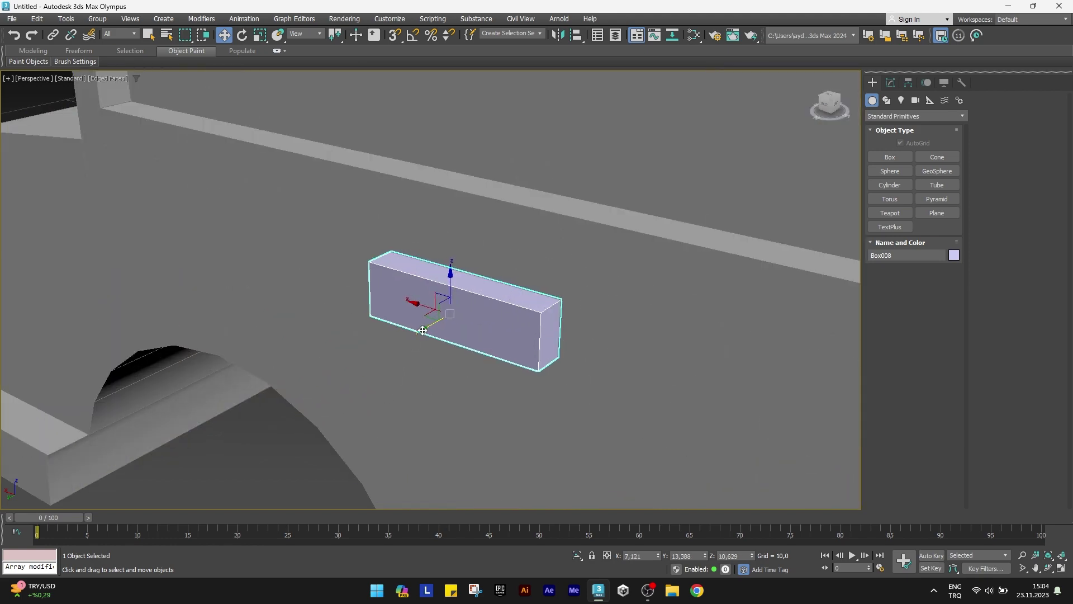
{"action": "scroll", "coordinate": [427, 329], "scroll_direction": "down", "scroll_amount": 5}
{"action": "middle_click_drag", "start_coordinate": [391, 358], "coordinate": [218, 317]}
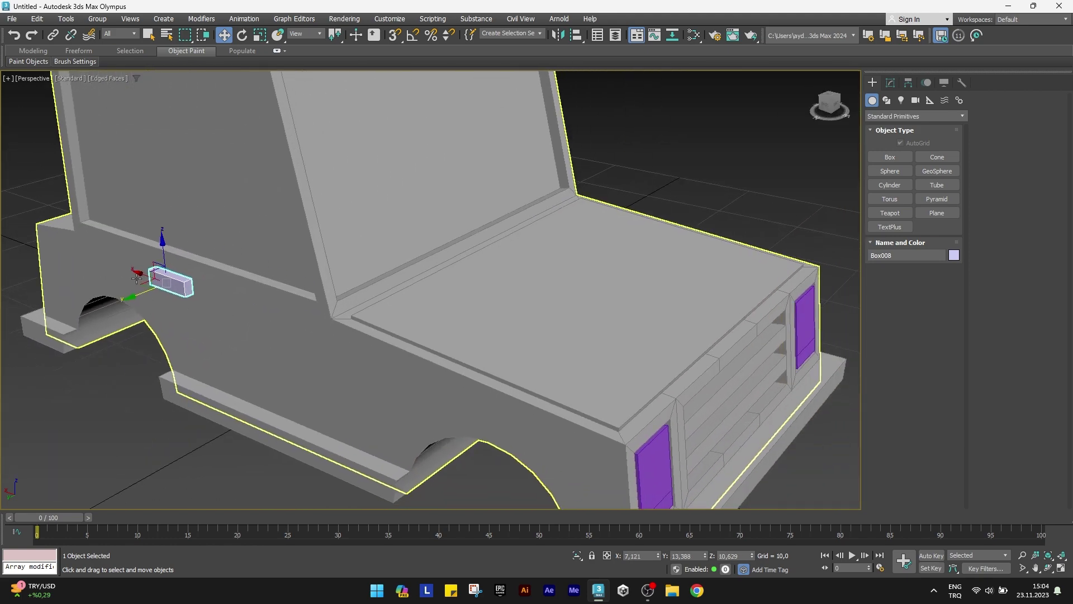
{"action": "left_click_drag", "start_coordinate": [137, 278], "coordinate": [547, 424], "text": "shift"}
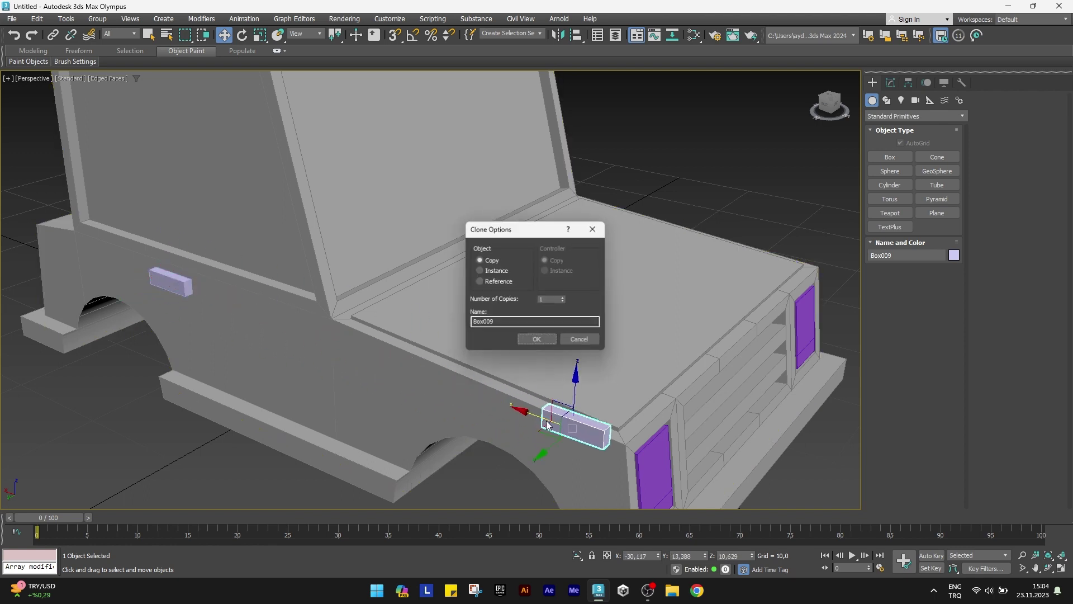
{"action": "left_click", "coordinate": [537, 338]}
Rotate the fender marker box with Angle Snap to follow the fender's slope
{"action": "key", "text": "e"}
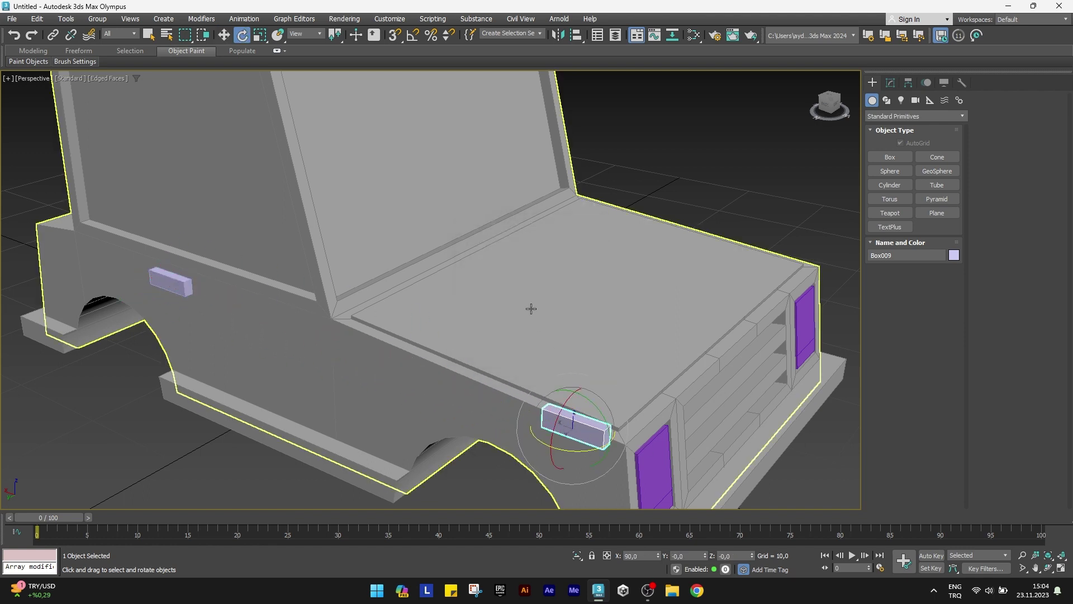
{"action": "left_click", "coordinate": [413, 35]}
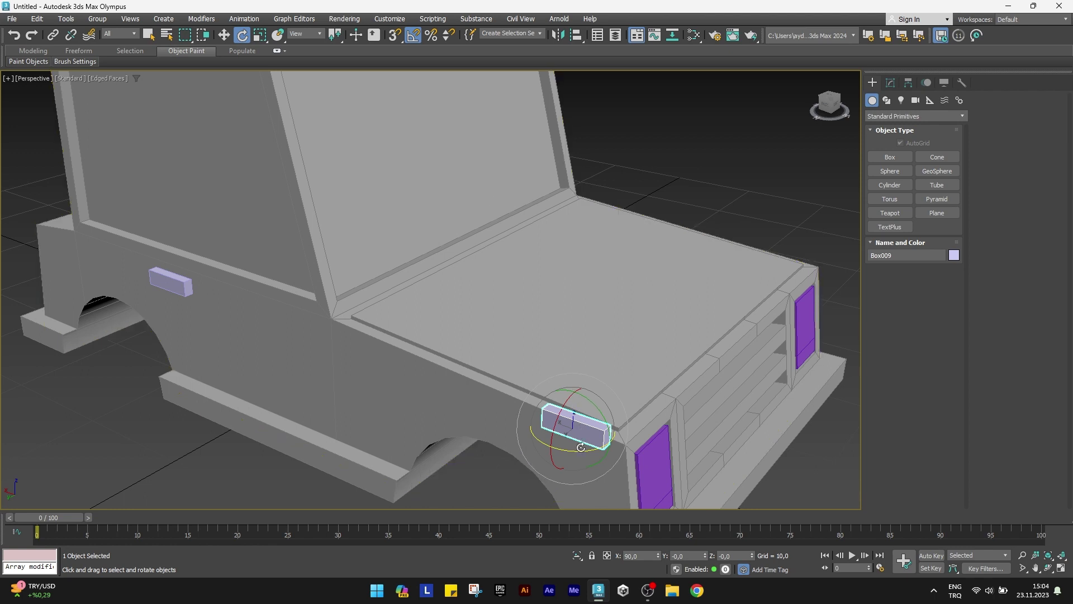
{"action": "mouse_move", "coordinate": [581, 452]}
{"action": "left_mouse_down"}
{"action": "mouse_move", "coordinate": [612, 422]}
{"action": "mouse_move", "coordinate": [546, 393]}
{"action": "left_mouse_up"}
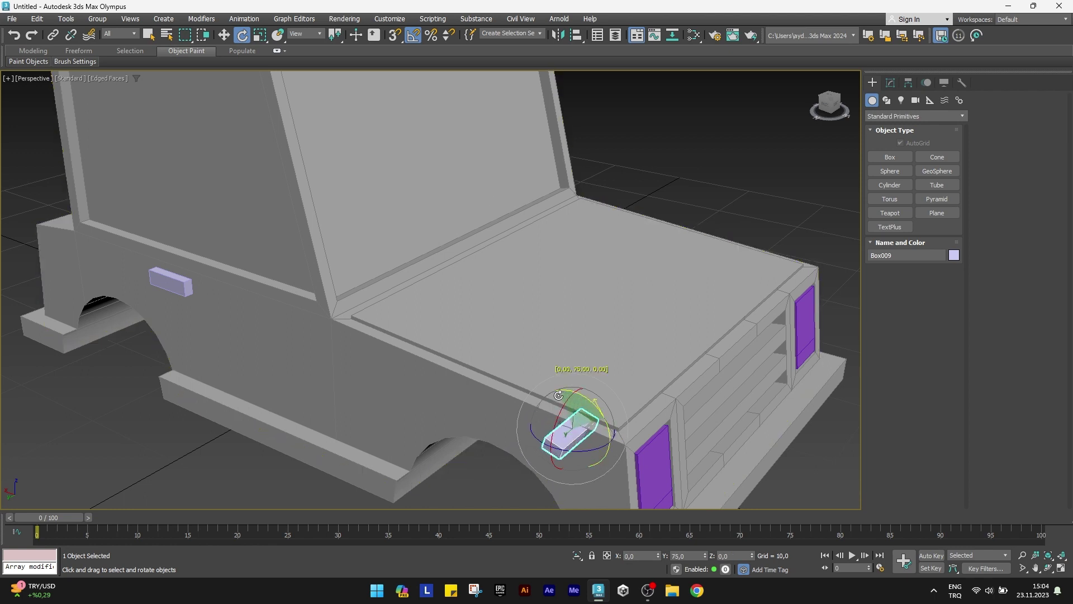
{"action": "left_click", "coordinate": [576, 35]}
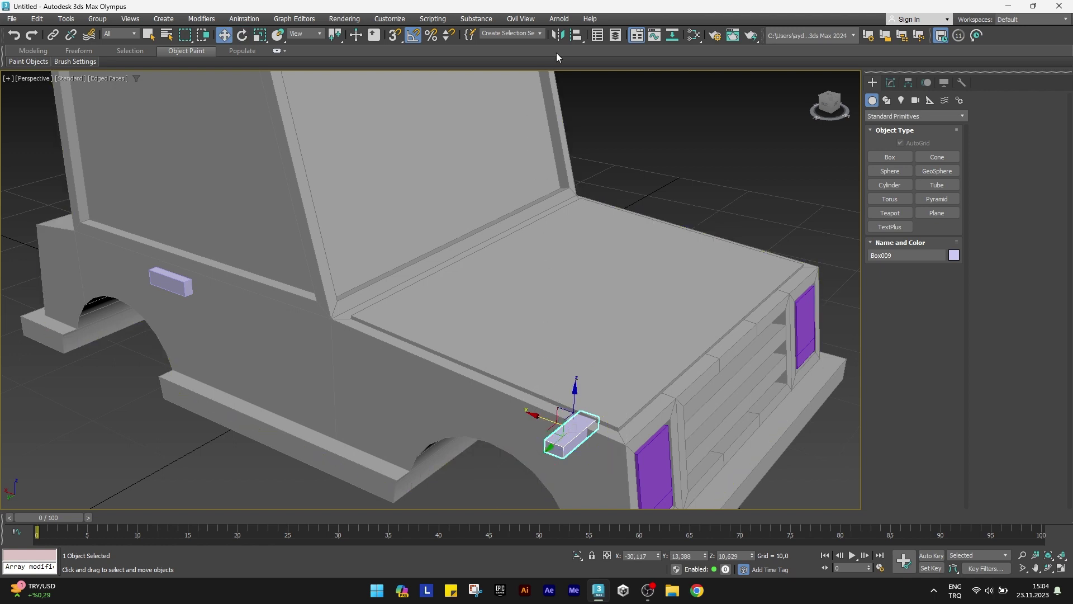
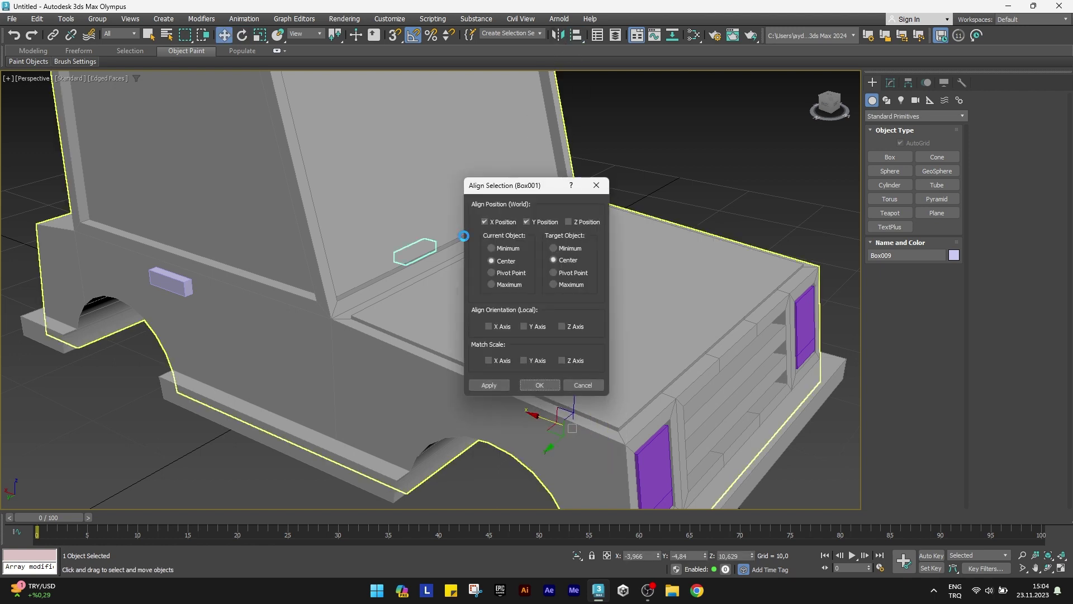
Align the small box to the hood on X, Y and Z and set its height to 0.25
{"action": "left_click", "coordinate": [570, 222]}
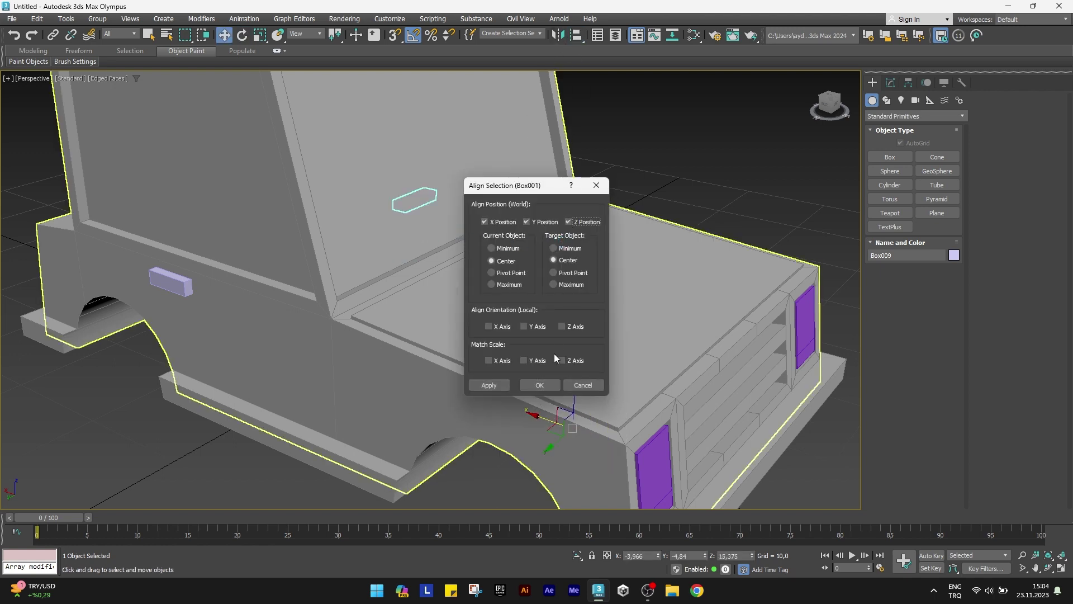
{"action": "left_click", "coordinate": [539, 385]}
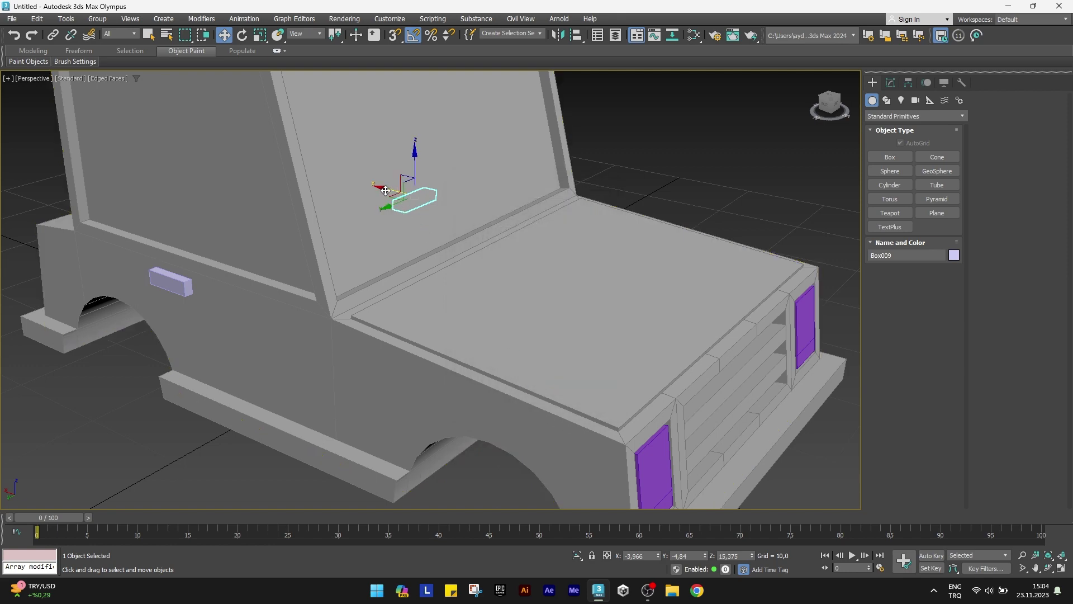
{"action": "scroll", "coordinate": [448, 223], "scroll_direction": "up", "scroll_amount": 4}
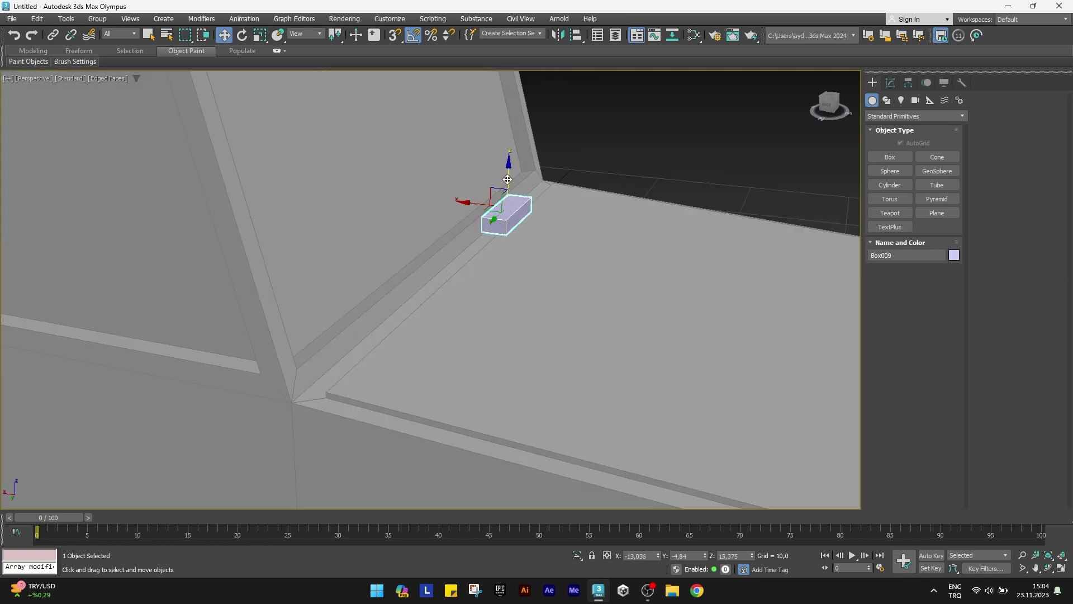
{"action": "left_click_drag", "start_coordinate": [507, 179], "coordinate": [503, 220]}
{"action": "scroll", "coordinate": [539, 237], "scroll_direction": "up", "scroll_amount": 2}
{"action": "left_click", "coordinate": [890, 82]}
{"action": "type", "text": "0,"}
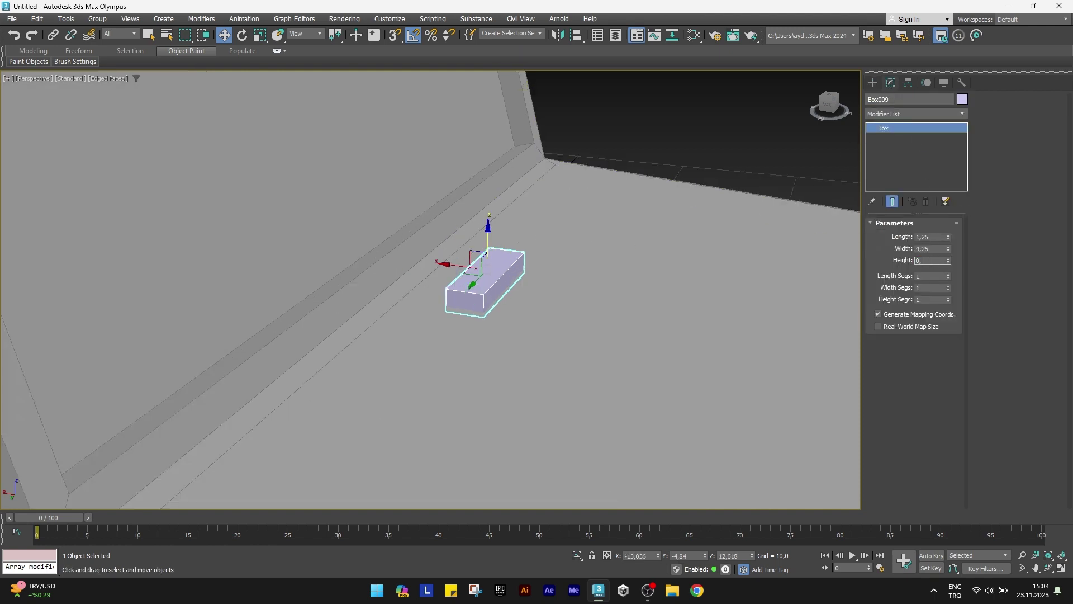
{"action": "type", "text": "25"}
{"action": "key", "text": "Return"}
Rotate the slab slightly and settle it onto the hood in front of the windshield
{"action": "middle_click_drag", "start_coordinate": [573, 263], "coordinate": [504, 253], "text": "alt"}
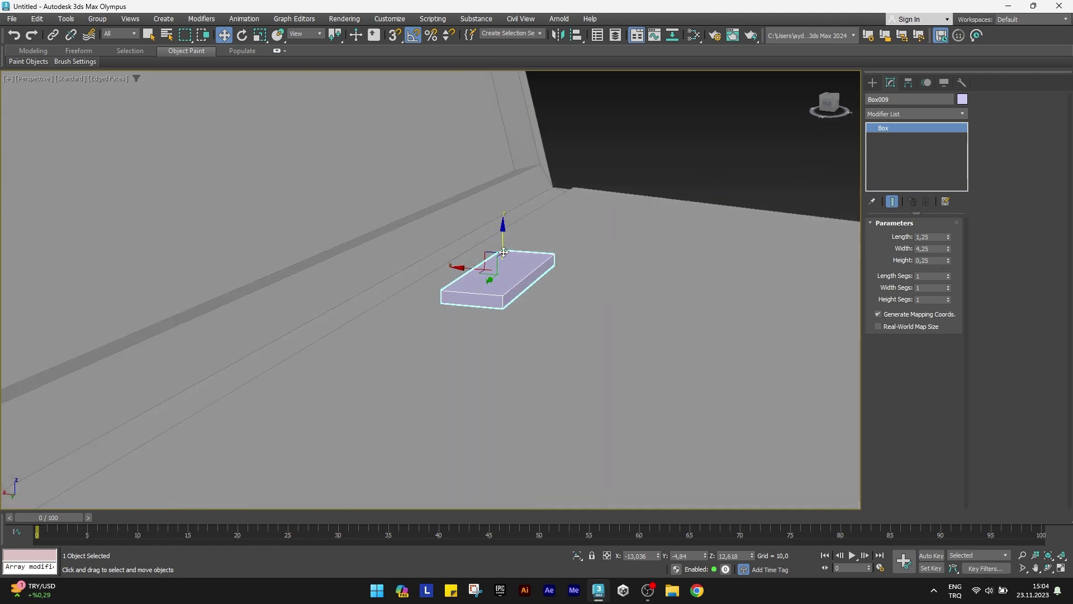
{"action": "left_click_drag", "start_coordinate": [505, 241], "coordinate": [502, 260]}
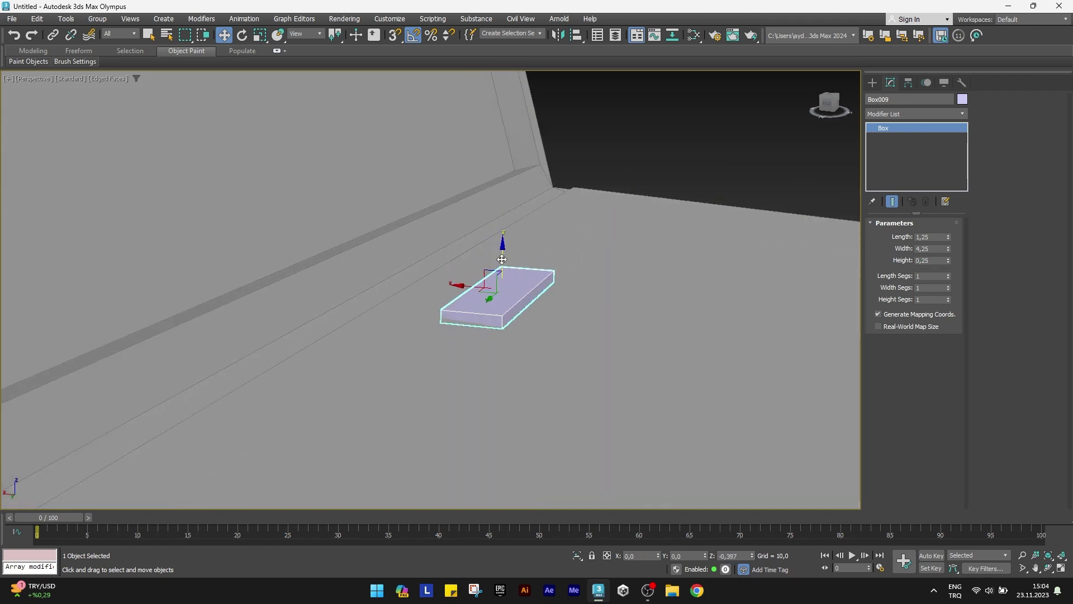
{"action": "mouse_move", "coordinate": [502, 260]}
{"action": "middle_mouse_down", "text": "alt"}
{"action": "mouse_move", "coordinate": [515, 297]}
{"action": "mouse_move", "coordinate": [492, 297]}
{"action": "middle_mouse_up", "text": "alt"}
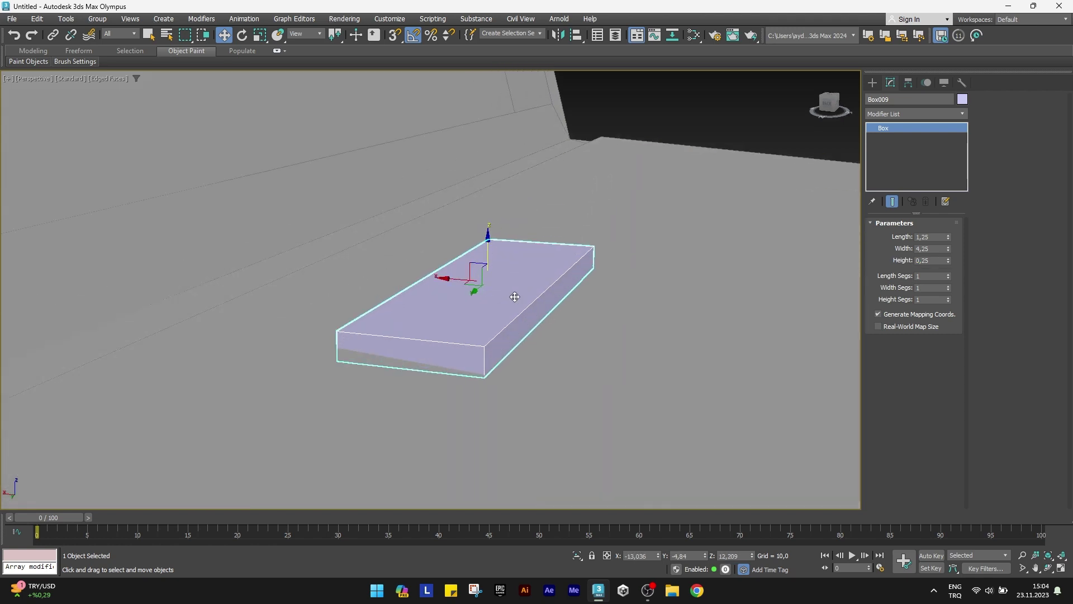
{"action": "key", "text": "e"}
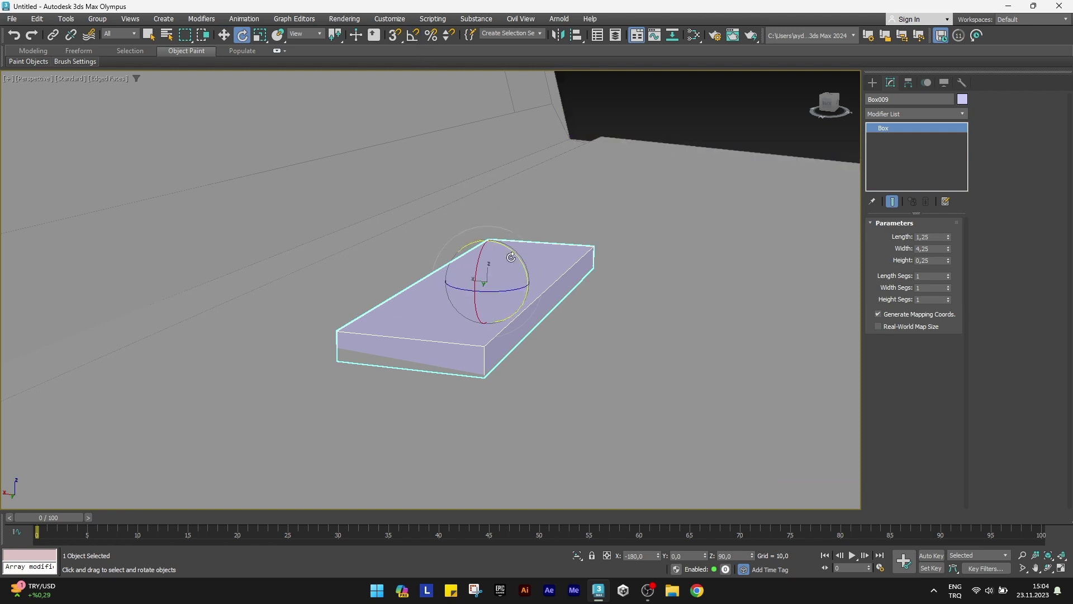
{"action": "left_click_drag", "start_coordinate": [517, 252], "coordinate": [511, 246]}
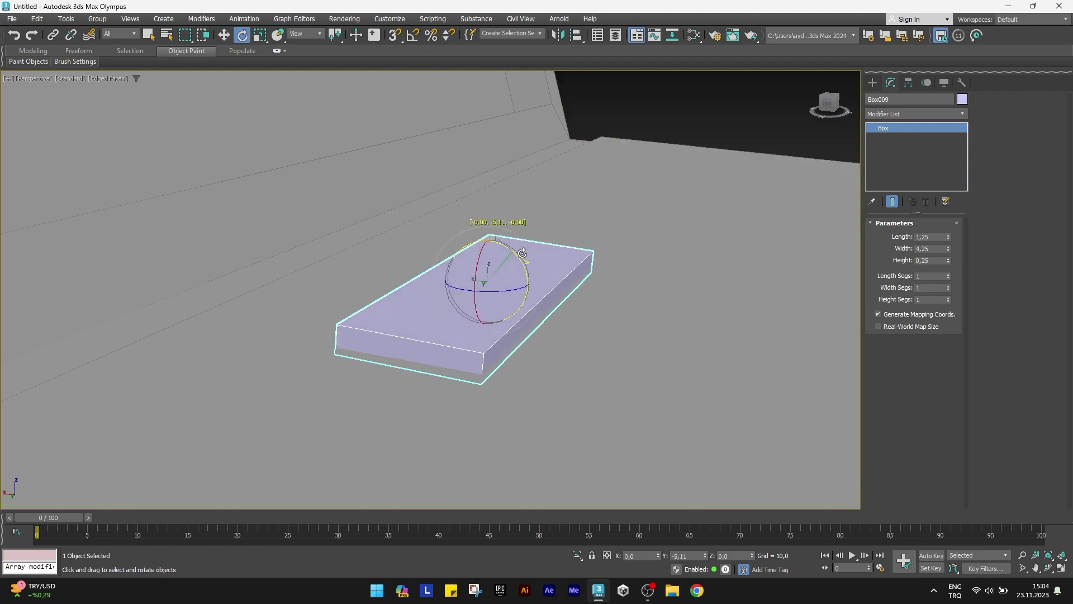
{"action": "key", "text": "w"}
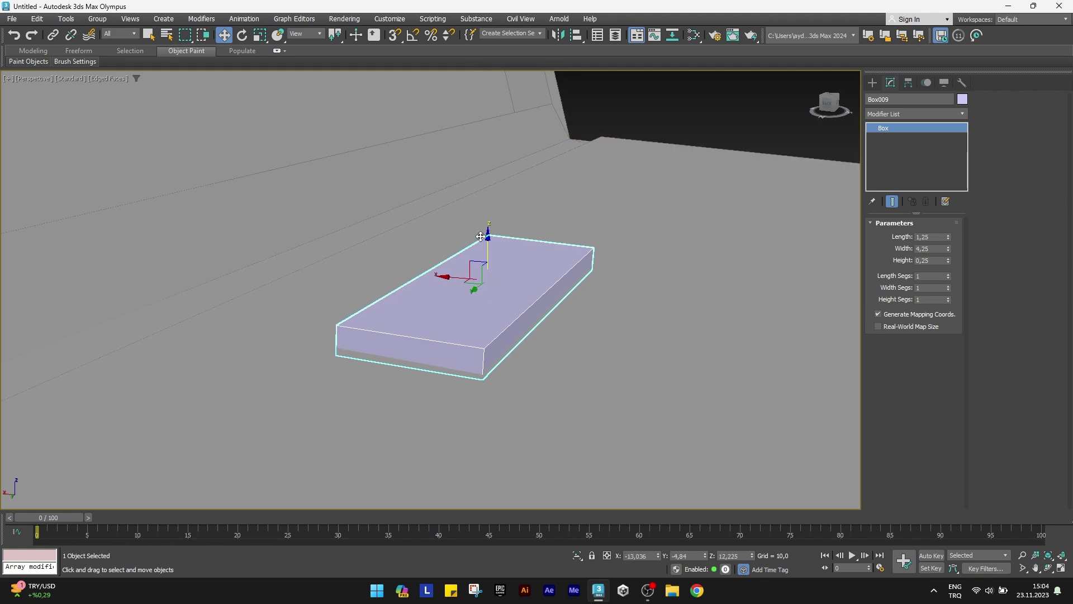
{"action": "left_click_drag", "start_coordinate": [486, 238], "coordinate": [428, 312]}
In Top view, Shift-drag the slab to start a copy alongside it
{"action": "middle_click_drag", "start_coordinate": [428, 312], "coordinate": [412, 340], "text": "alt"}
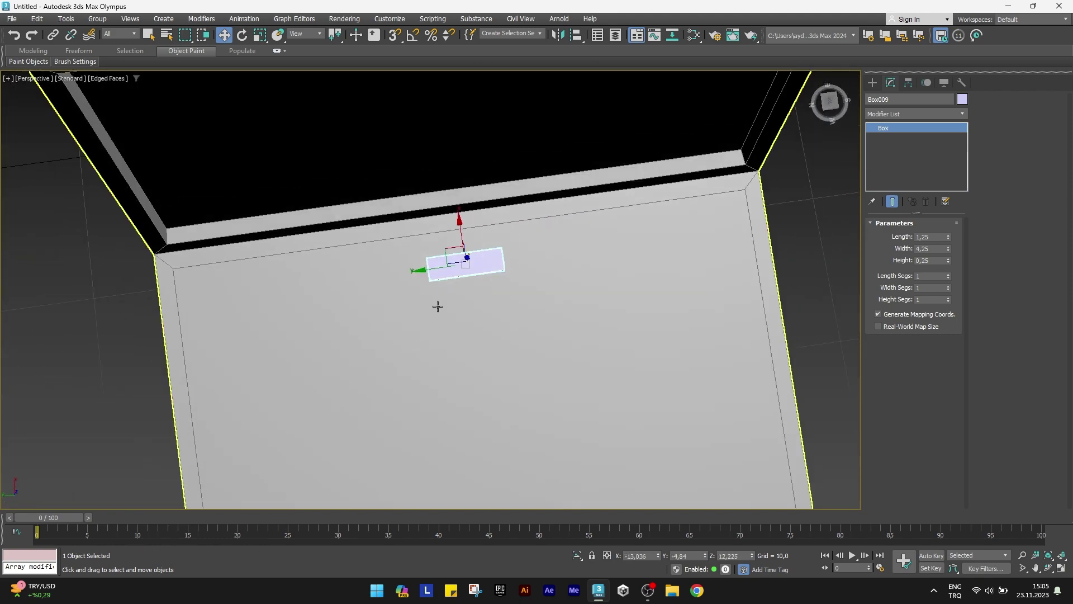
{"action": "key", "text": "t"}
{"action": "scroll", "coordinate": [396, 263], "scroll_direction": "up", "scroll_amount": 3}
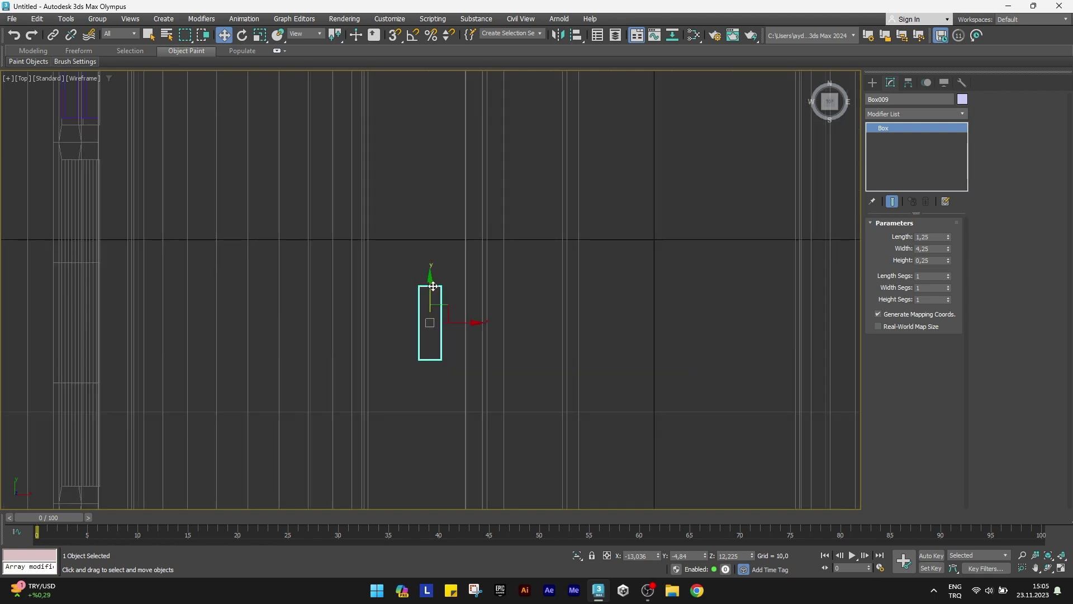
{"action": "mouse_move", "coordinate": [433, 286]}
{"action": "left_mouse_down"}
{"action": "mouse_move", "coordinate": [433, 395]}
{"action": "mouse_move", "coordinate": [432, 304]}
{"action": "left_mouse_up"}
{"action": "scroll", "coordinate": [431, 392], "scroll_direction": "down", "scroll_amount": 1}
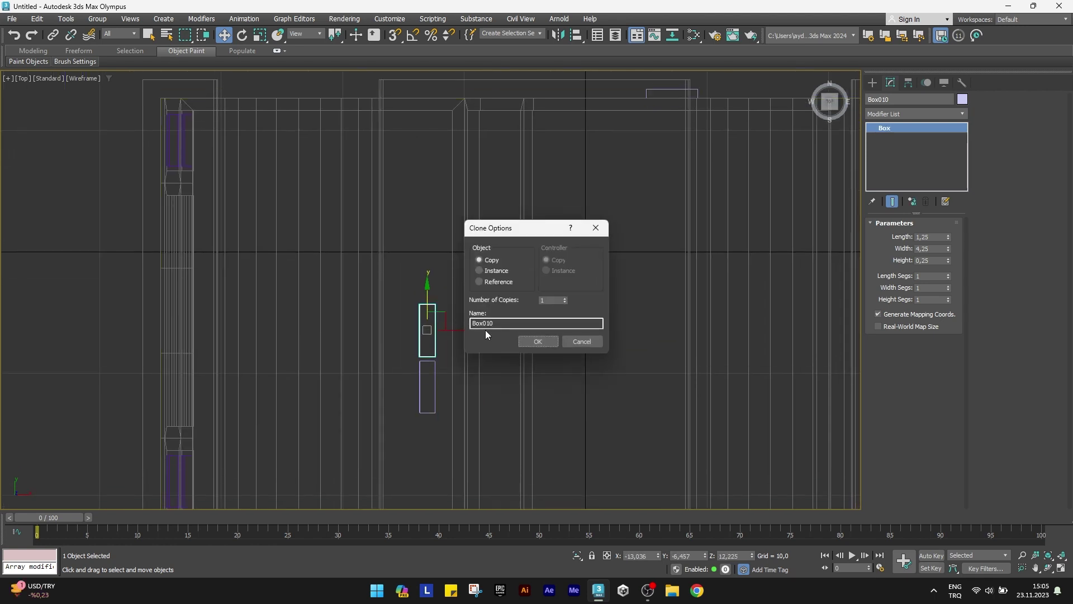
Copy the slab once, then copy the pair further along the hood to make four vents
{"action": "left_click", "coordinate": [544, 343]}
{"action": "middle_click_drag", "start_coordinate": [425, 386], "coordinate": [425, 311]}
{"action": "left_click", "coordinate": [424, 313], "text": "ctrl"}
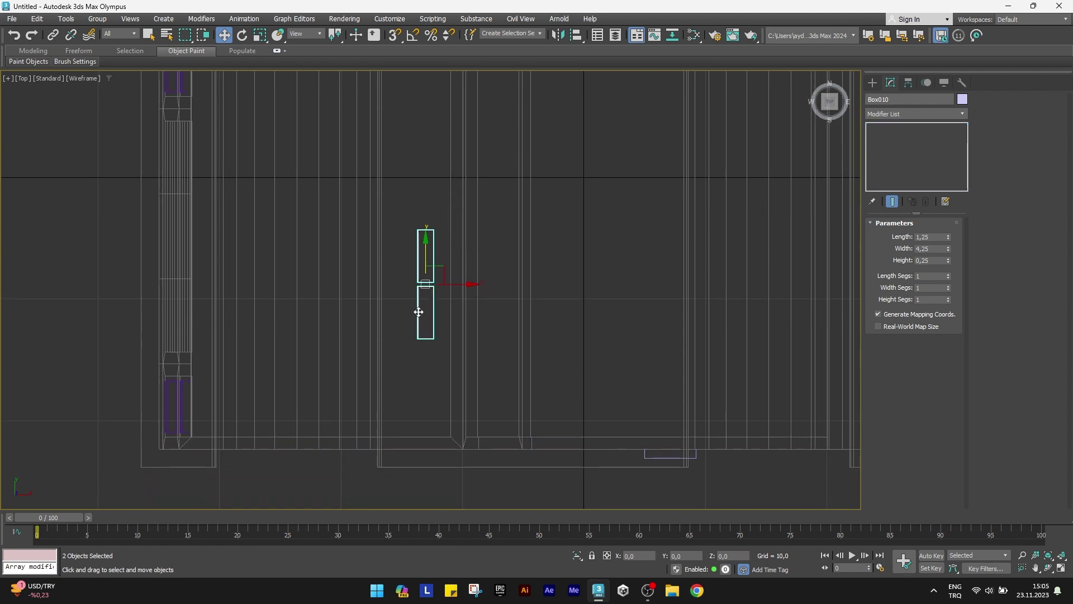
{"action": "left_click_drag", "start_coordinate": [432, 258], "coordinate": [433, 300]}
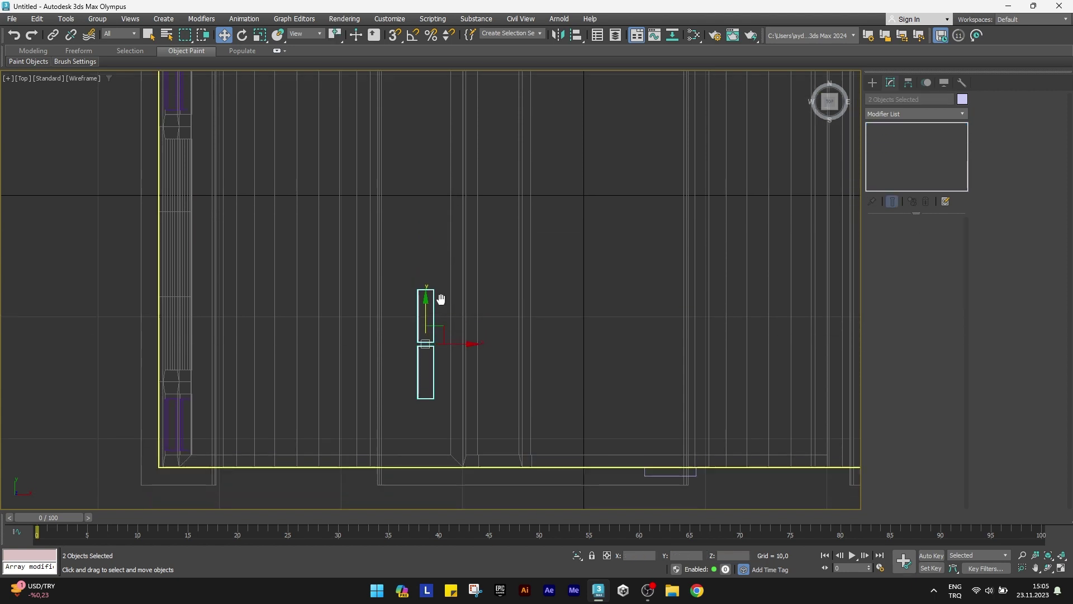
{"action": "middle_click_drag", "start_coordinate": [434, 300], "coordinate": [439, 364]}
{"action": "left_click_drag", "start_coordinate": [426, 362], "coordinate": [427, 167], "text": "shift"}
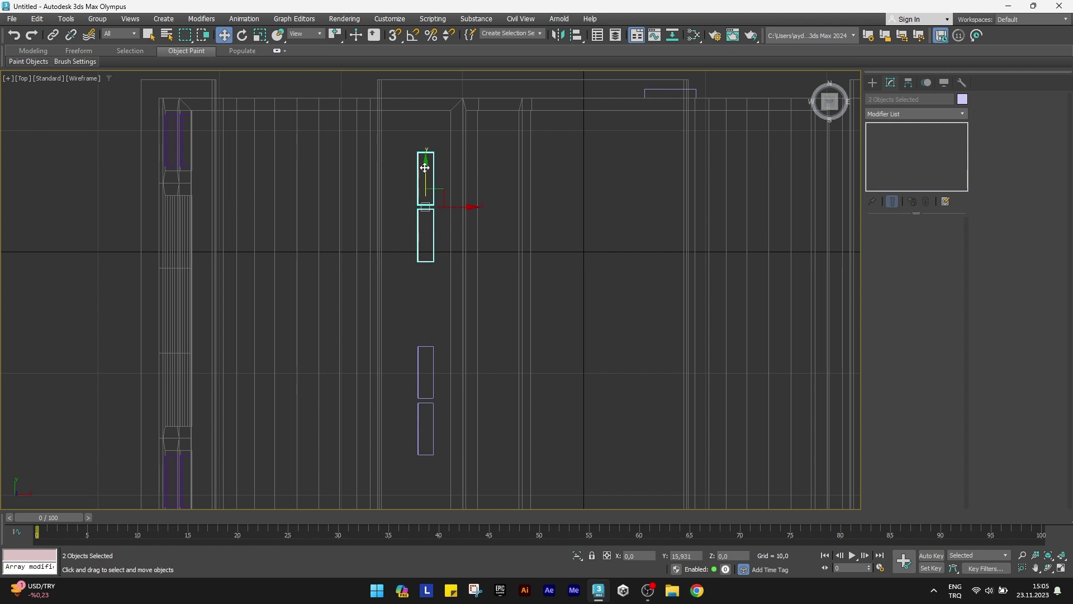
{"action": "left_click", "coordinate": [535, 341]}
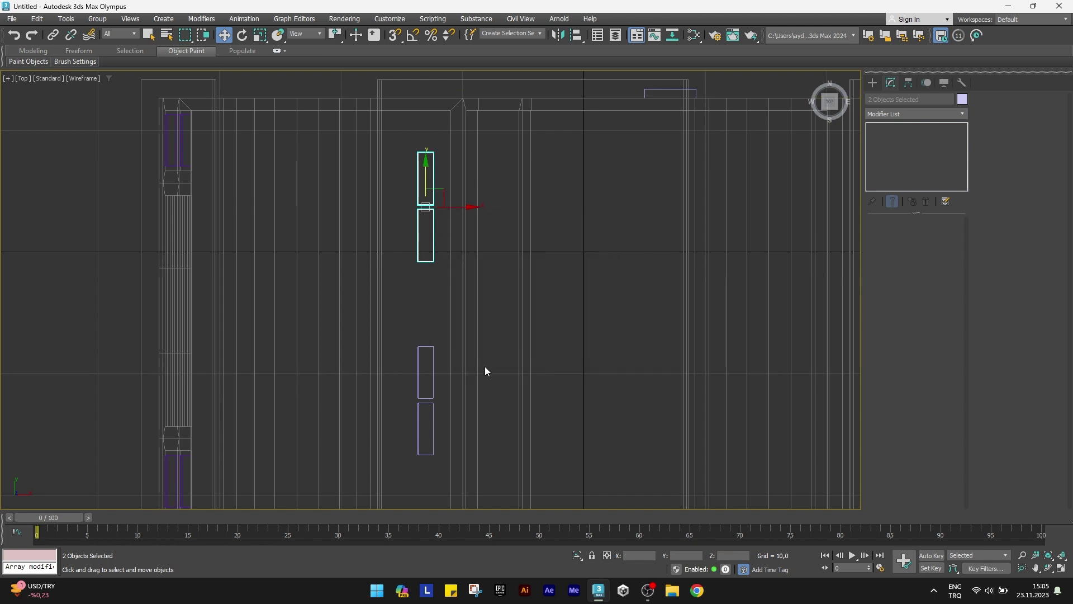
Select all four vent slabs and group them as Group001
{"action": "left_click", "coordinate": [423, 356], "text": "ctrl"}
{"action": "left_click", "coordinate": [420, 412], "text": "ctrl"}
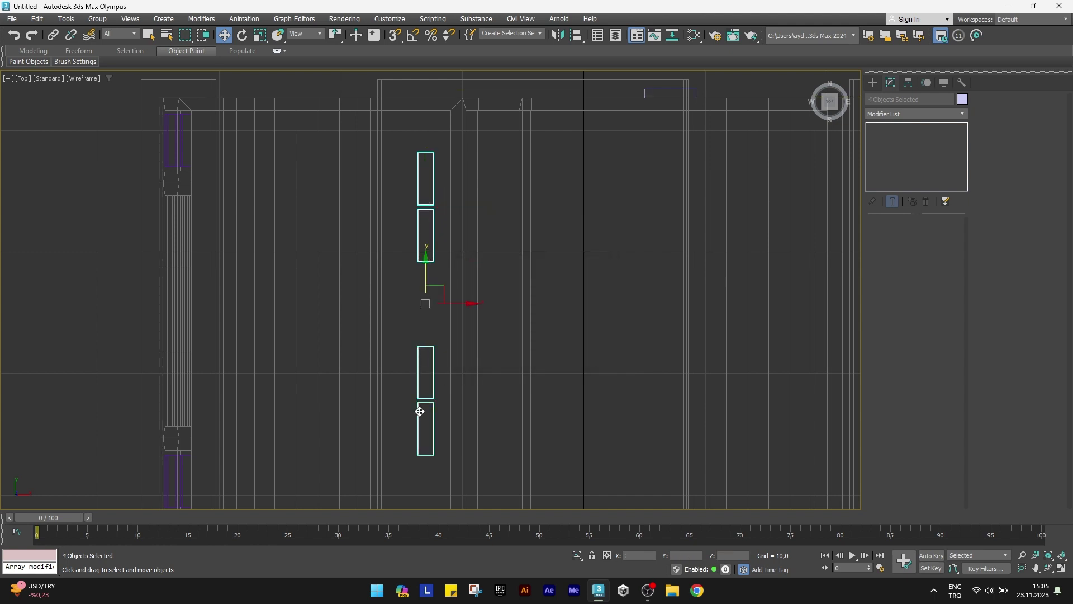
{"action": "key", "text": "p"}
{"action": "middle_click_drag", "start_coordinate": [436, 390], "coordinate": [494, 318], "text": "alt"}
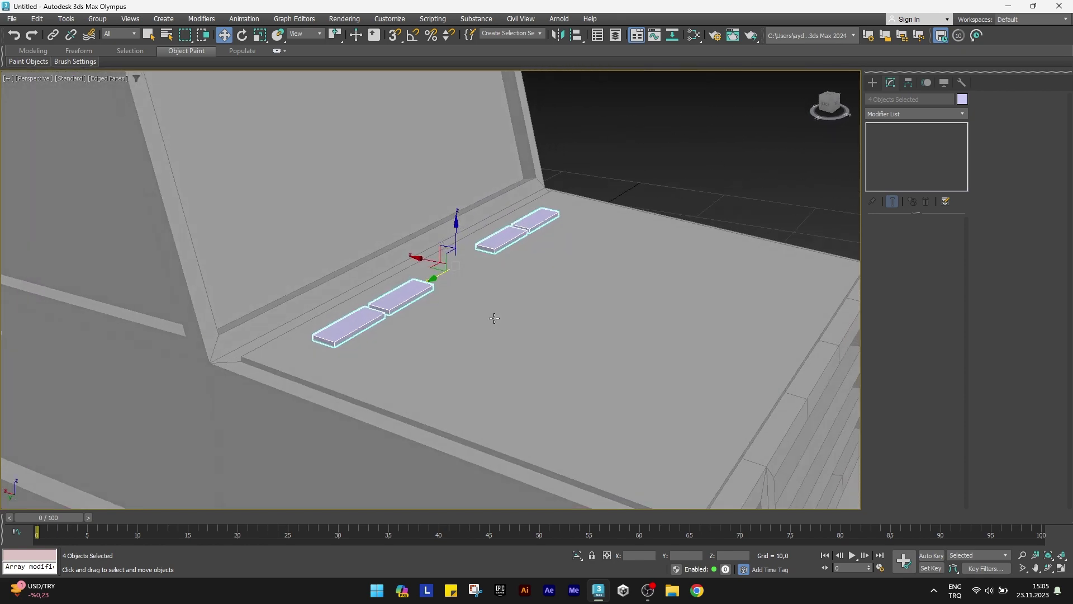
{"action": "left_click", "coordinate": [91, 21]}
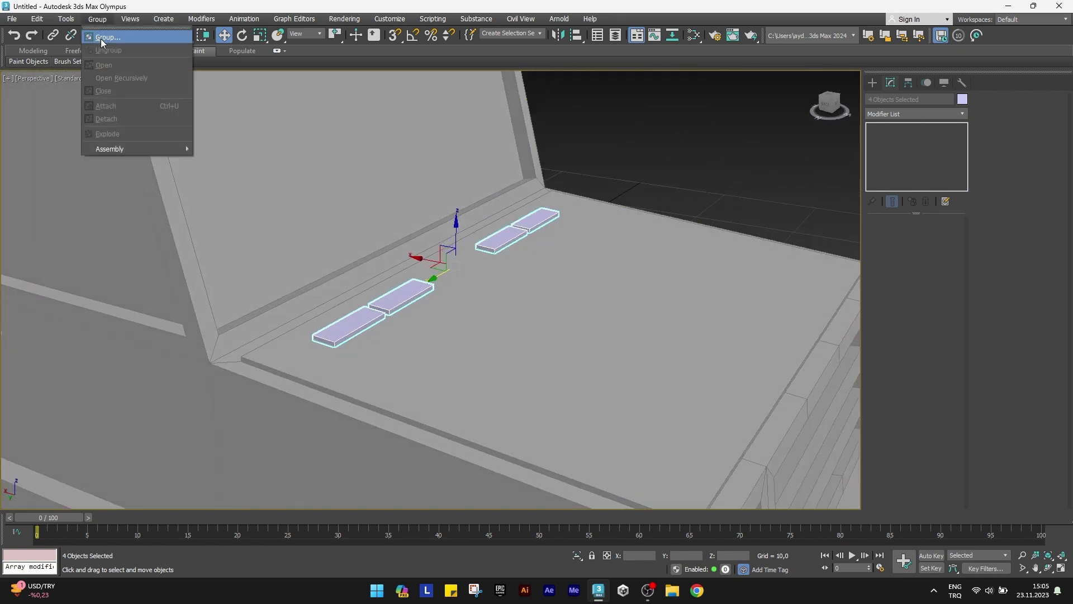
{"action": "left_click", "coordinate": [101, 38]}
{"action": "left_click", "coordinate": [544, 313]}
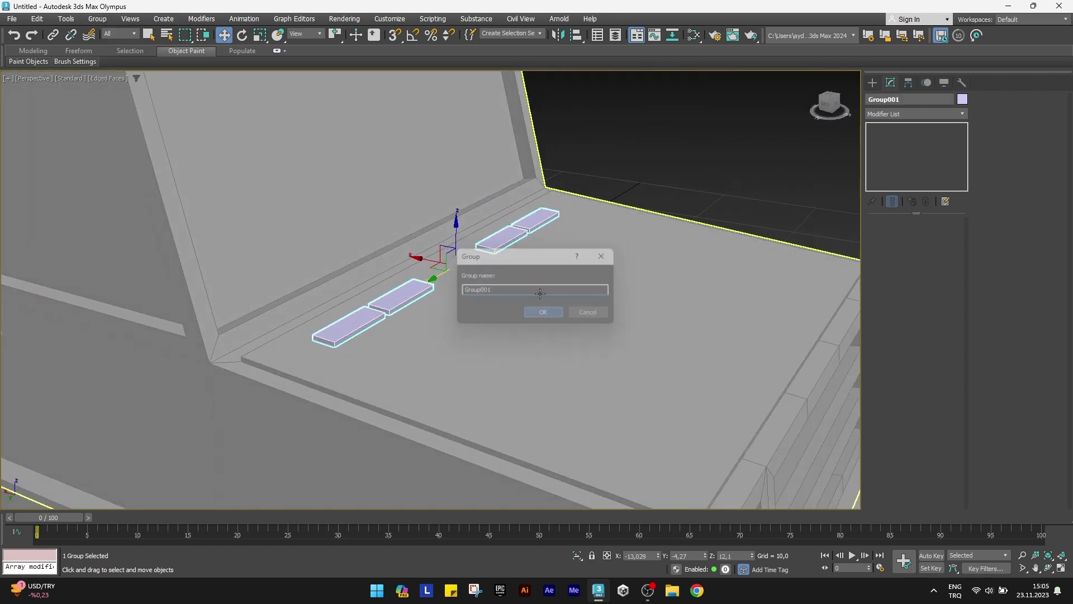
Centre Group001 on the hood in X and Y only, then slide it into place
{"action": "left_click", "coordinate": [576, 34]}
{"action": "left_click", "coordinate": [531, 287]}
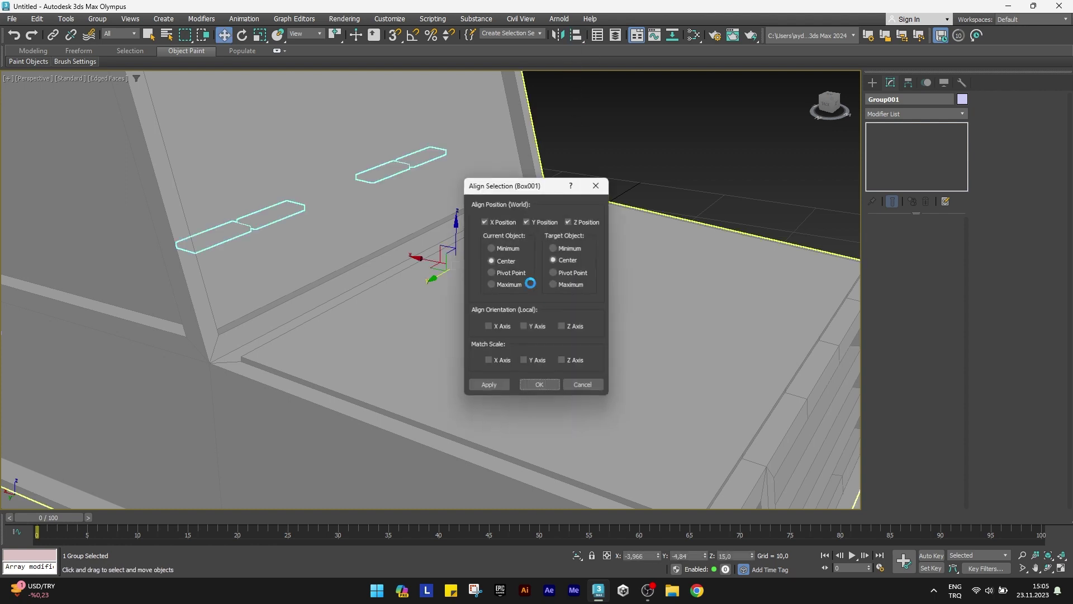
{"action": "left_click", "coordinate": [573, 221]}
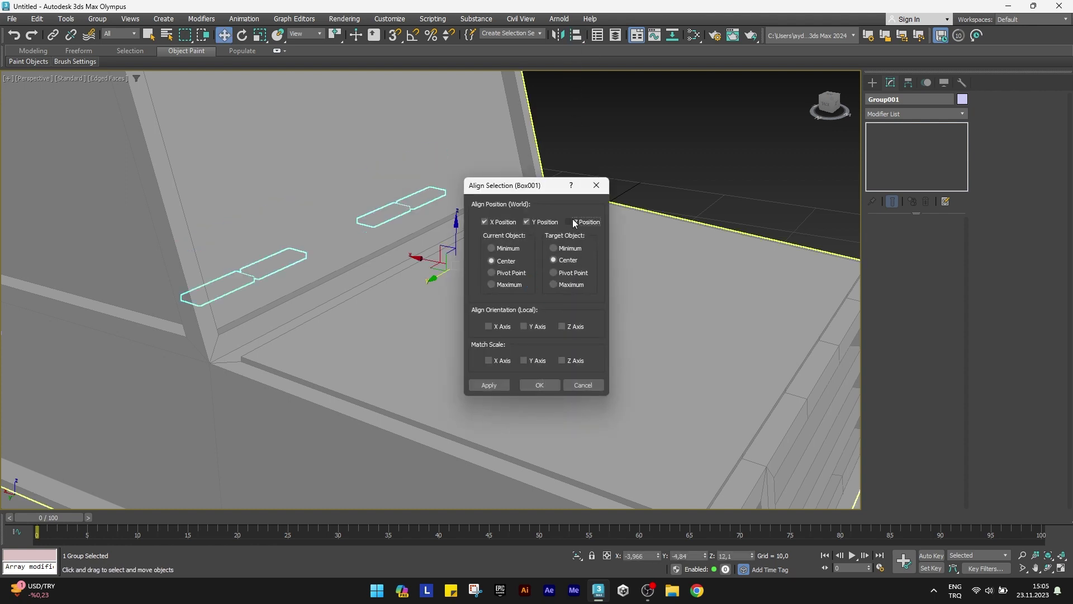
{"action": "left_click", "coordinate": [538, 385]}
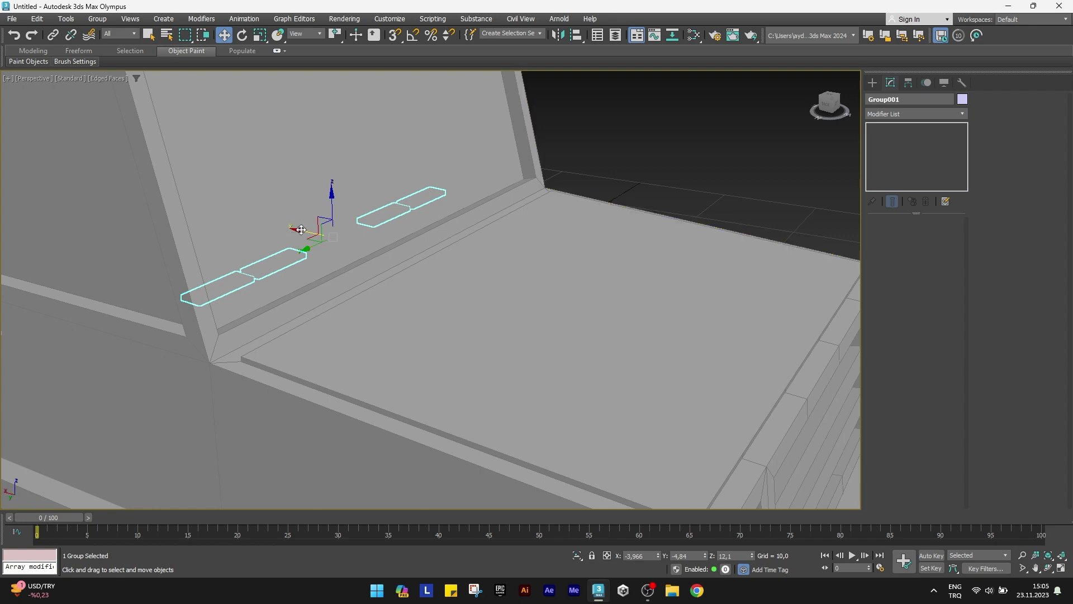
{"action": "left_click_drag", "start_coordinate": [309, 231], "coordinate": [422, 302]}
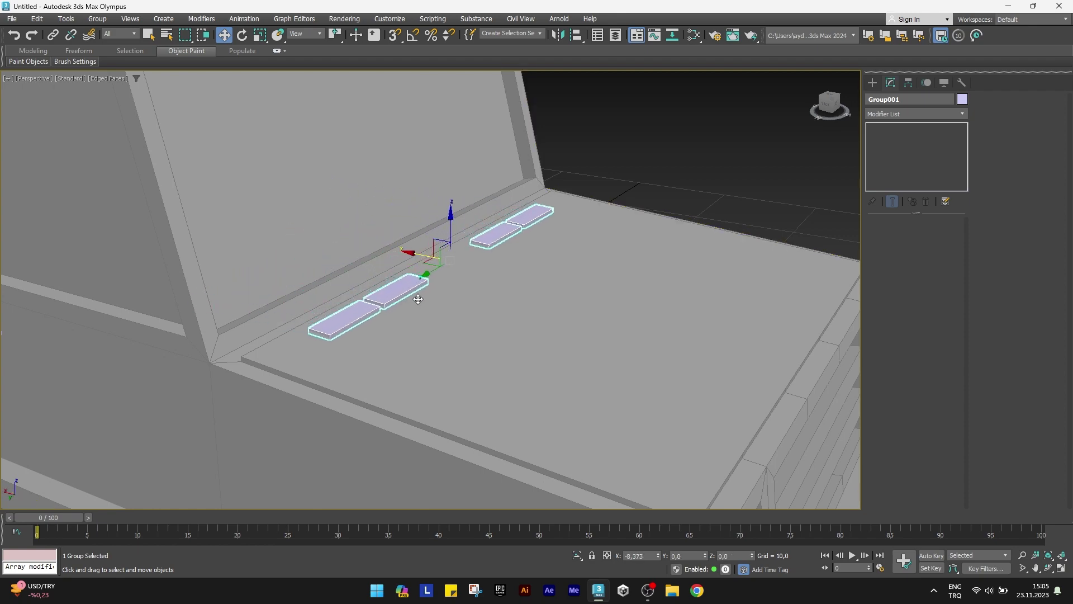
{"action": "scroll", "coordinate": [422, 301], "scroll_direction": "down", "scroll_amount": 2}
{"action": "scroll", "coordinate": [422, 302], "scroll_direction": "down", "scroll_amount": 5}
{"action": "mouse_move", "coordinate": [422, 302]}
{"action": "middle_mouse_down", "text": "alt"}
{"action": "mouse_move", "coordinate": [426, 420]}
{"action": "mouse_move", "coordinate": [404, 450]}
{"action": "middle_mouse_up", "text": "alt"}
{"action": "left_click", "coordinate": [426, 420]}
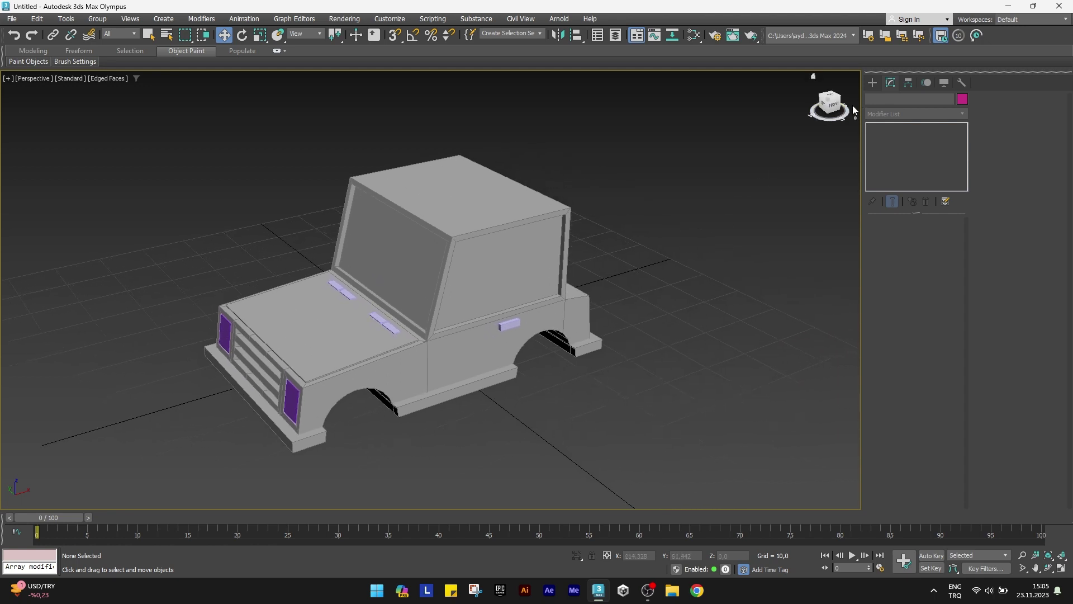
Draw a new cylinder in the front wheel arch
{"action": "left_click", "coordinate": [872, 84]}
{"action": "left_click", "coordinate": [890, 186]}
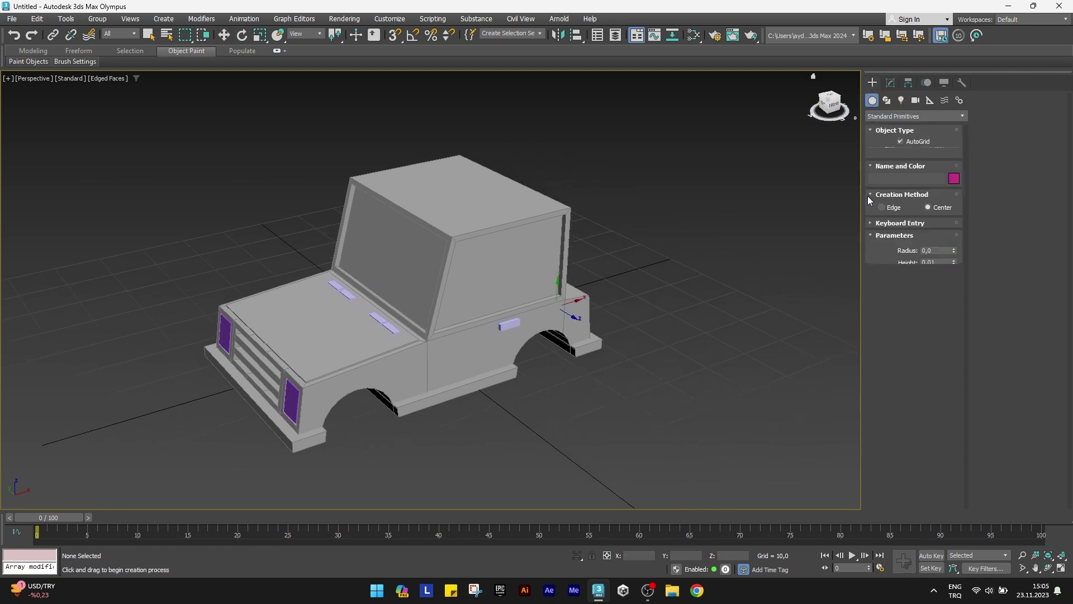
{"action": "scroll", "coordinate": [438, 438], "scroll_direction": "up", "scroll_amount": 1}
{"action": "scroll", "coordinate": [433, 408], "scroll_direction": "up", "scroll_amount": 1}
{"action": "scroll", "coordinate": [441, 395], "scroll_direction": "up", "scroll_amount": 2}
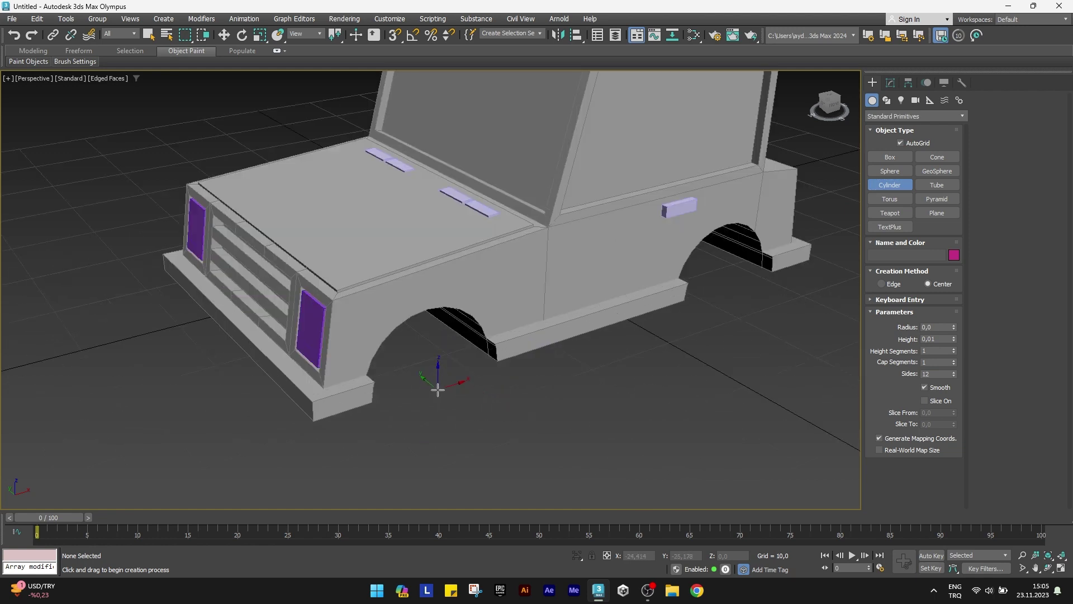
{"action": "left_click_drag", "start_coordinate": [442, 395], "coordinate": [450, 425]}
{"action": "left_click", "coordinate": [451, 382]}
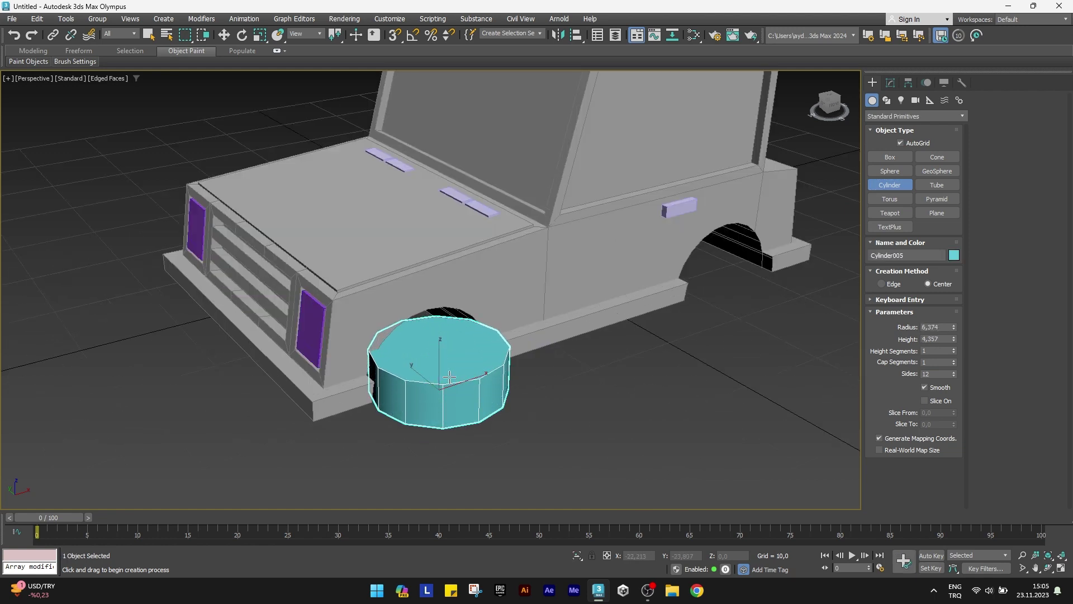
Rotate the cylinder 90° upright with Angle Snap and centre it in the front arch
{"action": "key", "text": "e"}
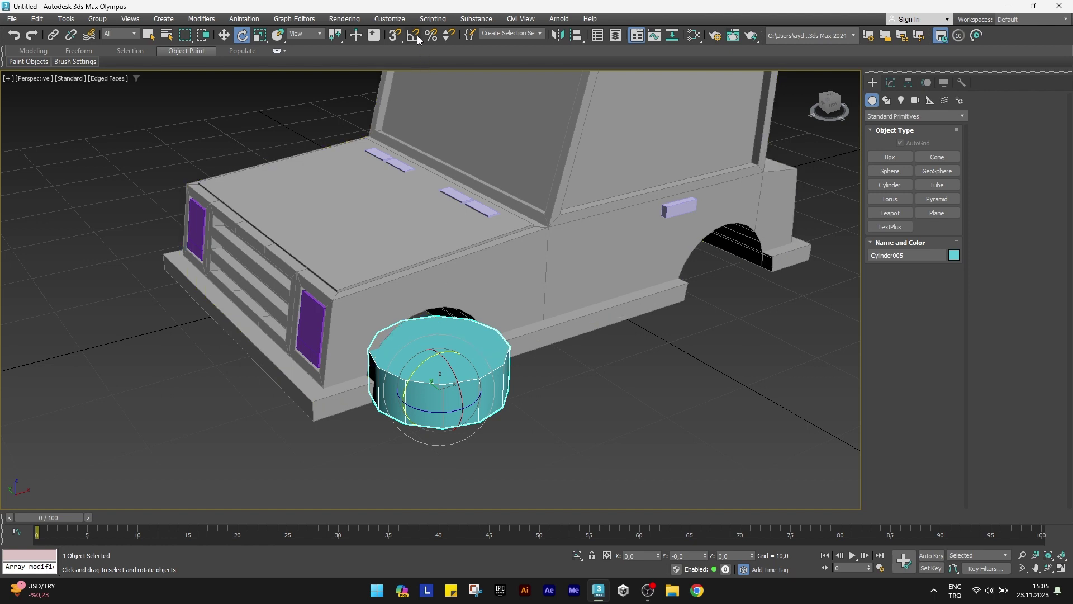
{"action": "left_click", "coordinate": [416, 36]}
{"action": "left_click_drag", "start_coordinate": [459, 367], "coordinate": [465, 416]}
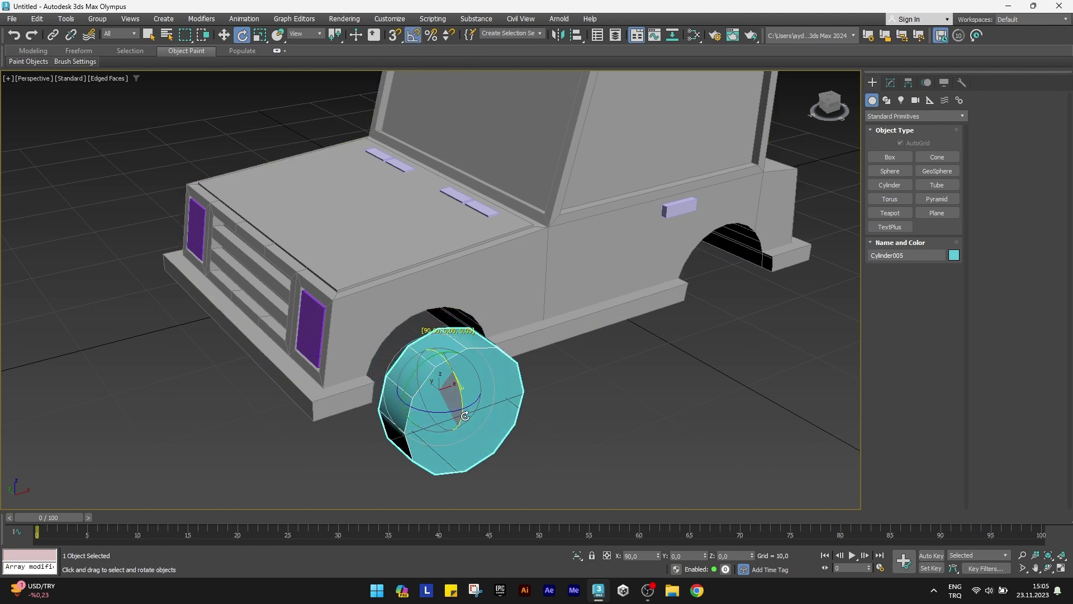
{"action": "key", "text": "w"}
{"action": "mouse_move", "coordinate": [425, 380]}
{"action": "left_mouse_down"}
{"action": "mouse_move", "coordinate": [380, 346]}
{"action": "mouse_move", "coordinate": [444, 356]}
{"action": "left_mouse_up"}
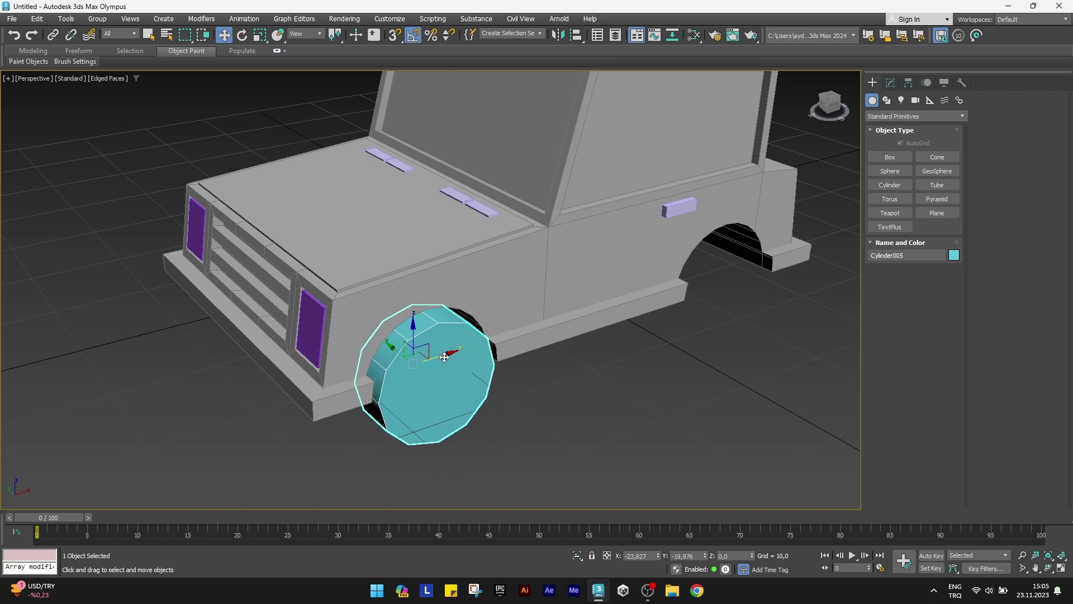
{"action": "key", "text": "f"}
{"action": "key", "text": "z"}
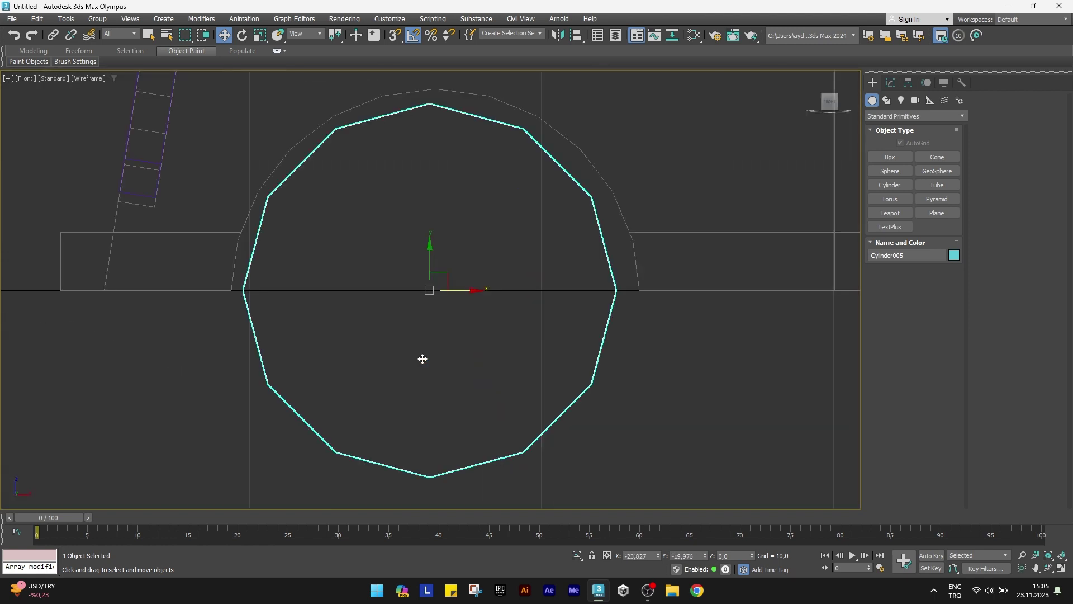
{"action": "left_click_drag", "start_coordinate": [457, 287], "coordinate": [461, 287]}
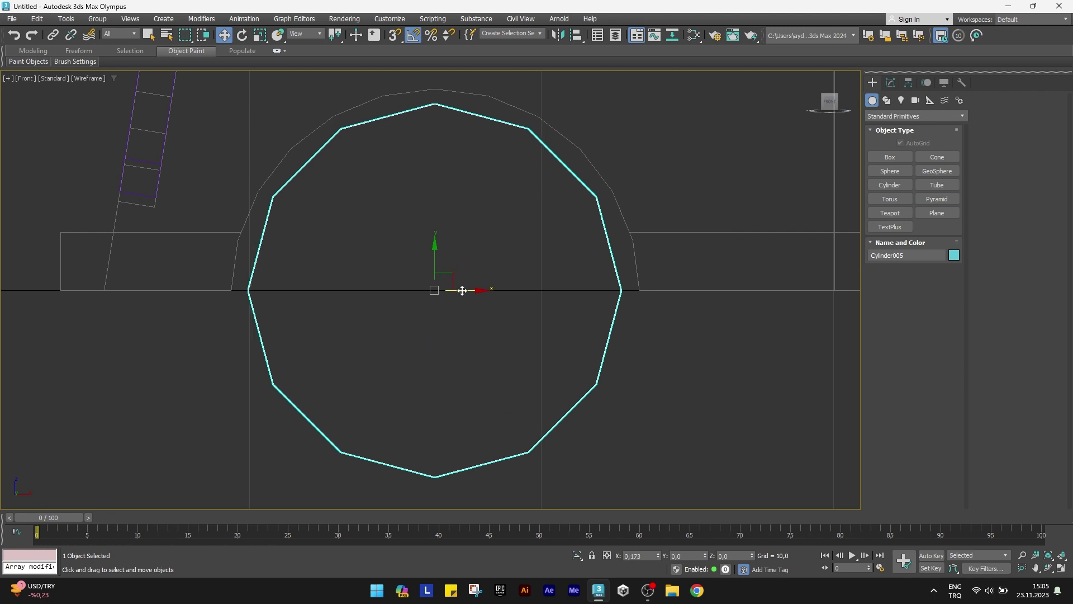
Give the wheel cylinder radius 6, height 4 and 18 sides
{"action": "left_click", "coordinate": [891, 83]}
{"action": "type", "text": "6,25"}
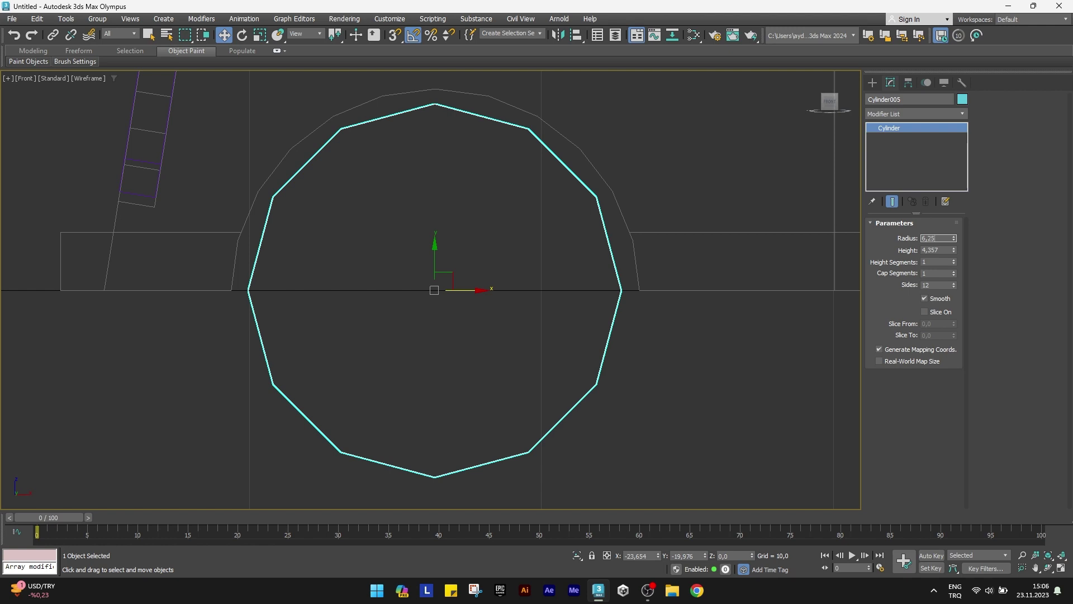
{"action": "key", "text": "Tab"}
{"action": "type", "text": "4"}
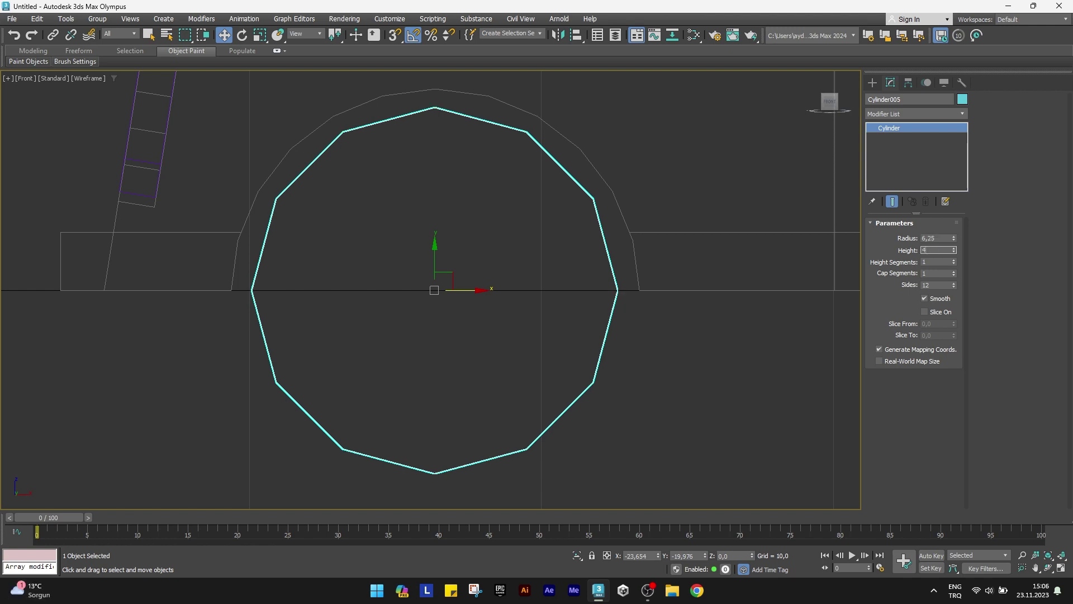
{"action": "key", "text": "Tab"}
{"action": "key", "text": "p"}
{"action": "mouse_move", "coordinate": [548, 357]}
{"action": "middle_mouse_down", "text": "alt"}
{"action": "mouse_move", "coordinate": [590, 356]}
{"action": "mouse_move", "coordinate": [565, 356]}
{"action": "middle_mouse_up", "text": "alt"}
{"action": "scroll", "coordinate": [423, 388], "scroll_direction": "up", "scroll_amount": 3}
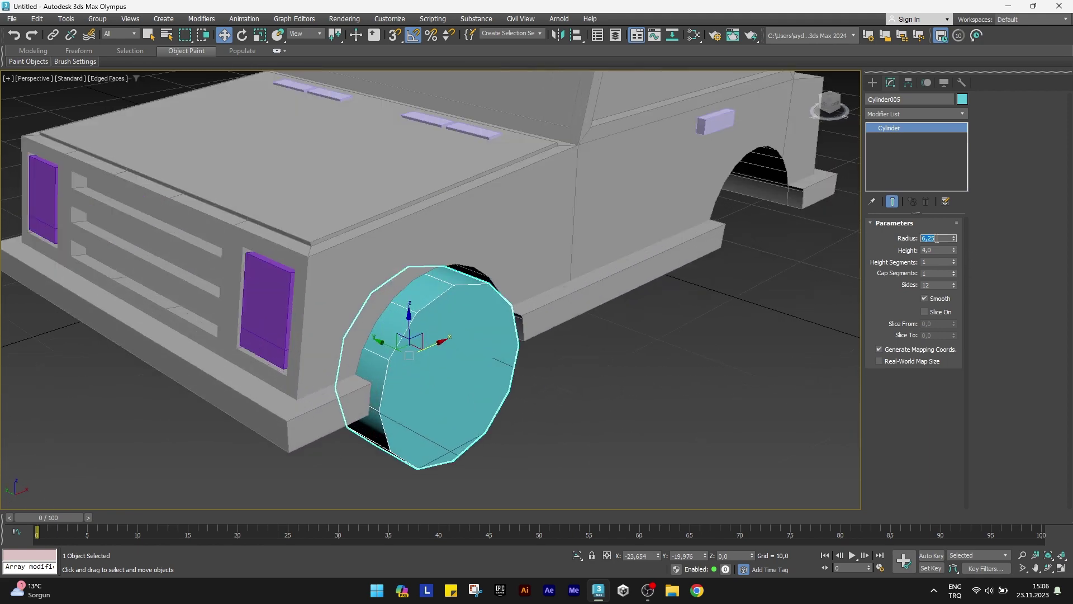
{"action": "type", "text": "6"}
{"action": "key", "text": "Return"}
{"action": "key", "text": "z"}
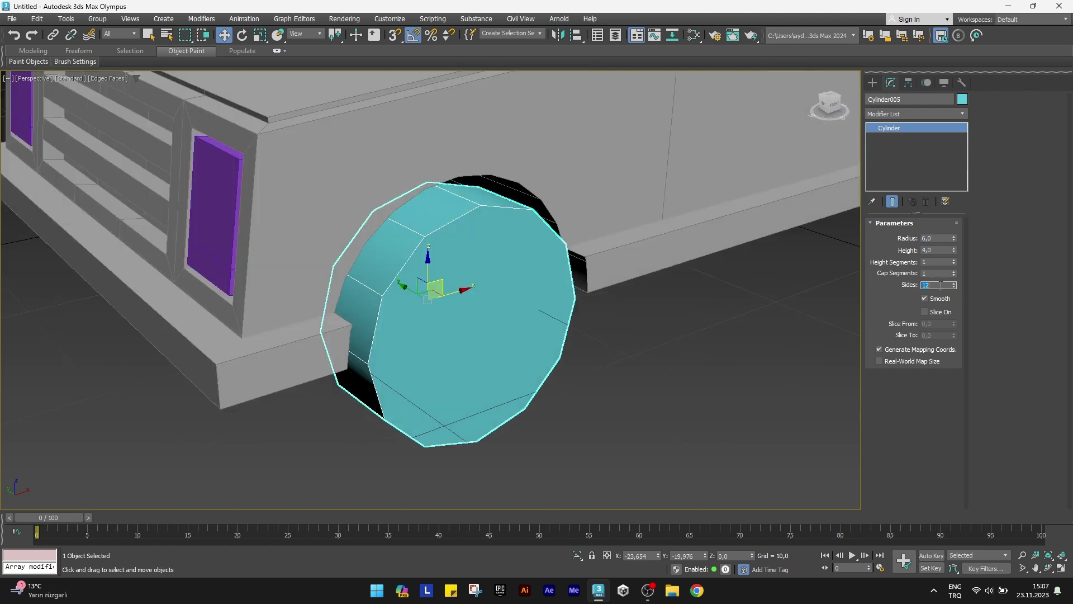
{"action": "type", "text": "18"}
{"action": "key", "text": "Return"}
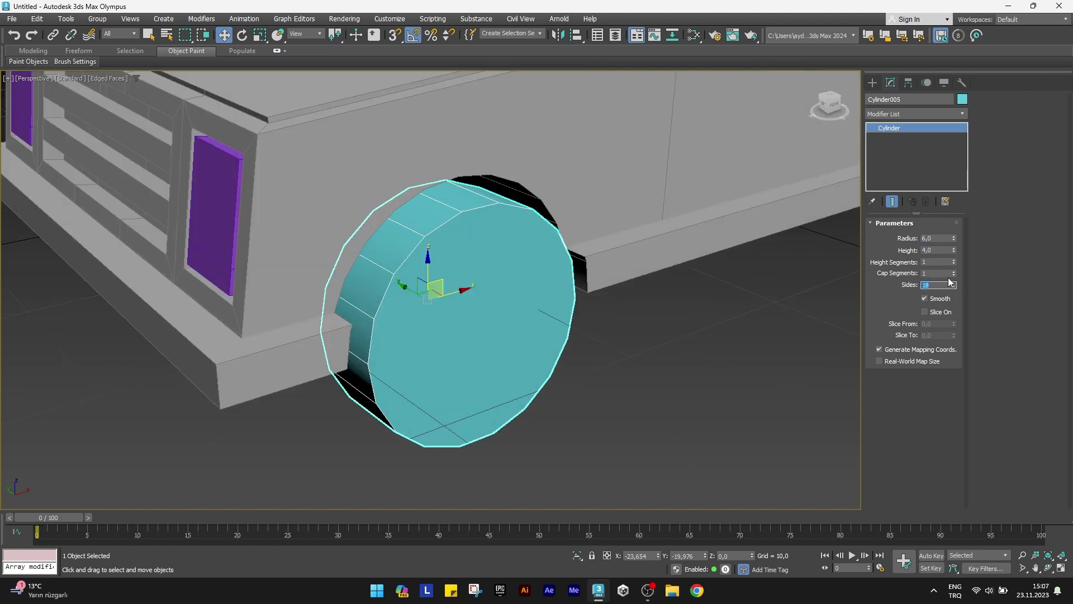
Add an Edit Poly modifier and select the wheel's front cap polygon
{"action": "left_click", "coordinate": [897, 114]}
{"action": "type", "text": "e"}
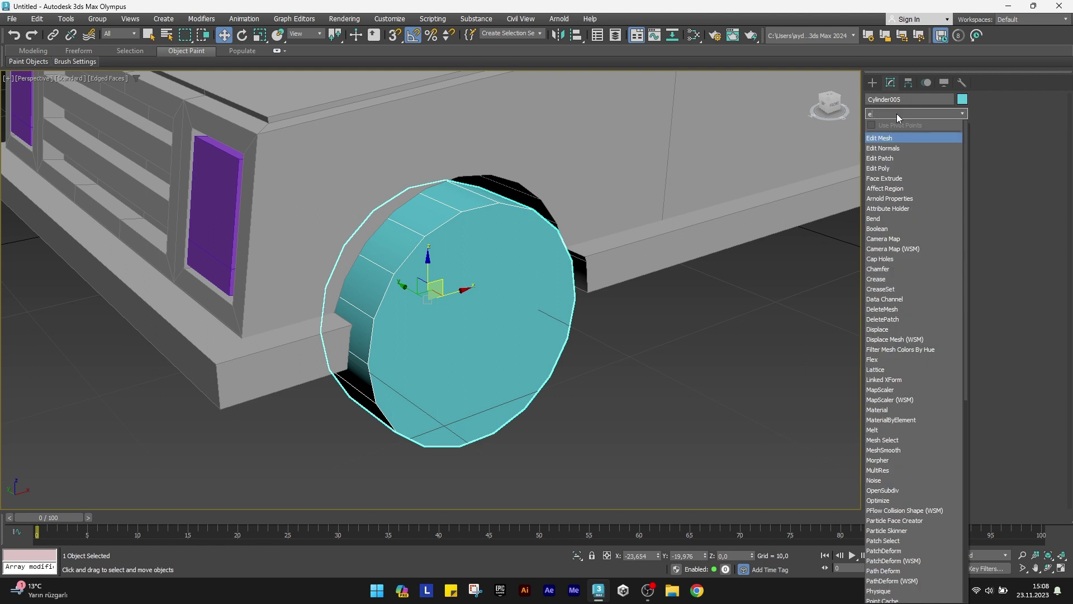
{"action": "left_click", "coordinate": [894, 169]}
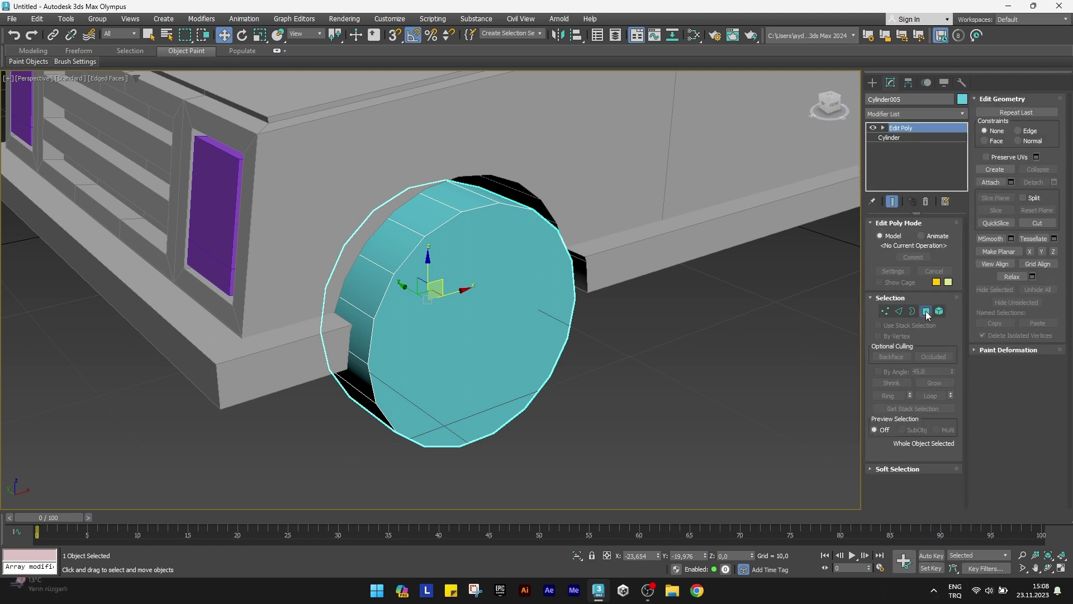
{"action": "left_click", "coordinate": [926, 311]}
{"action": "left_click", "coordinate": [483, 316]}
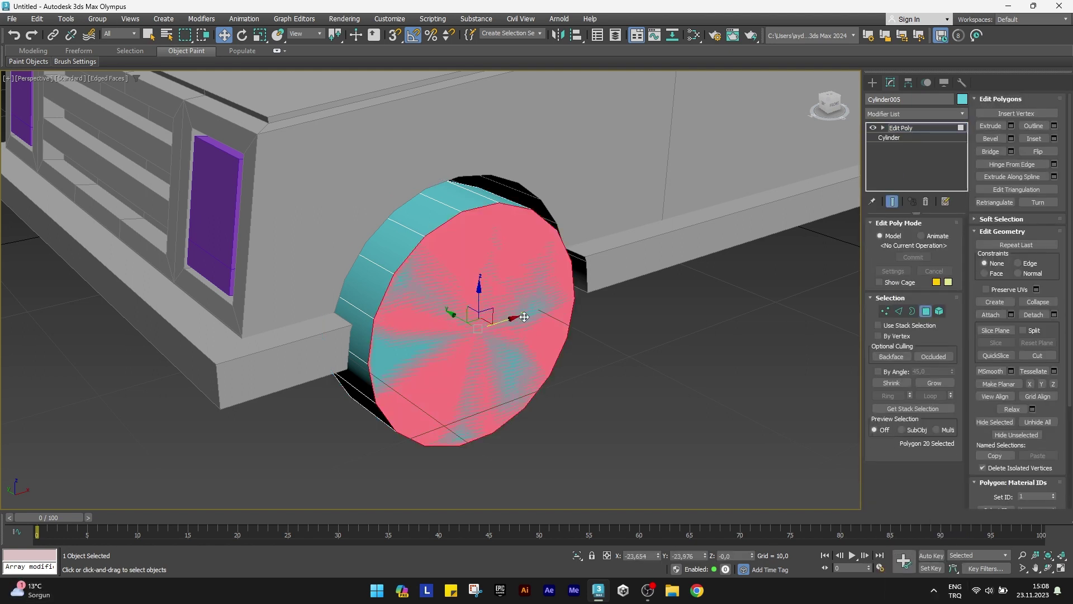
Inset the wheel's front face by 2
{"action": "left_click", "coordinate": [1053, 139]}
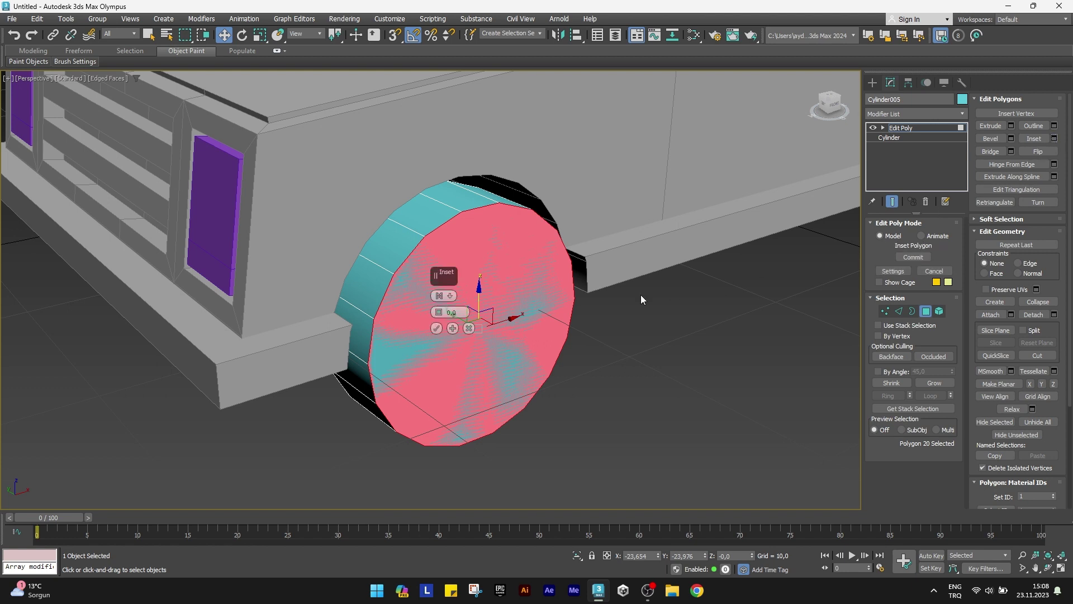
{"action": "type", "text": "2"}
{"action": "key", "text": "Return"}
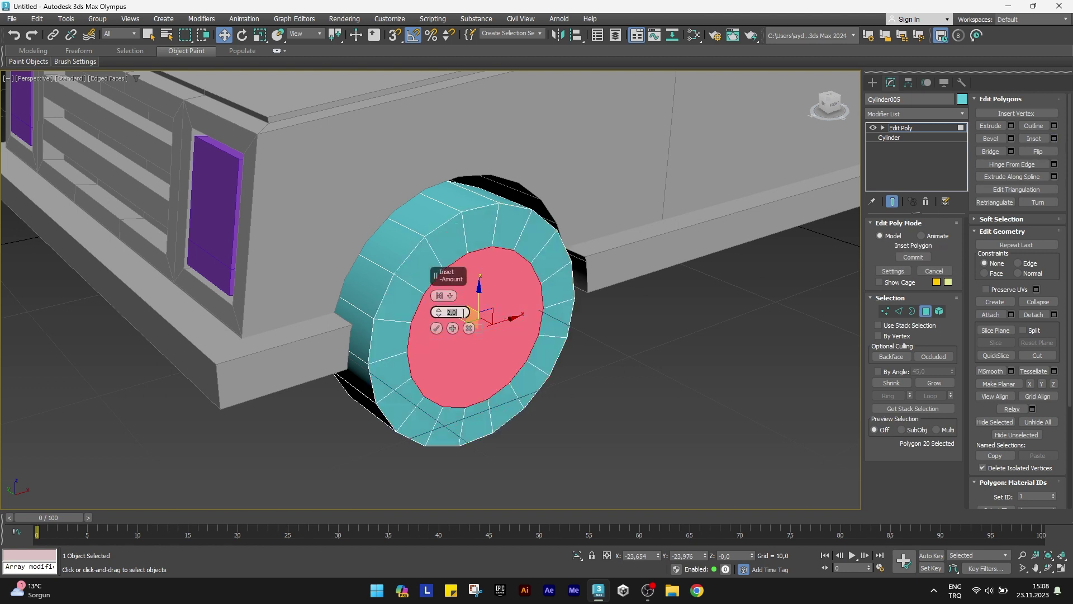
{"action": "left_click", "coordinate": [436, 328]}
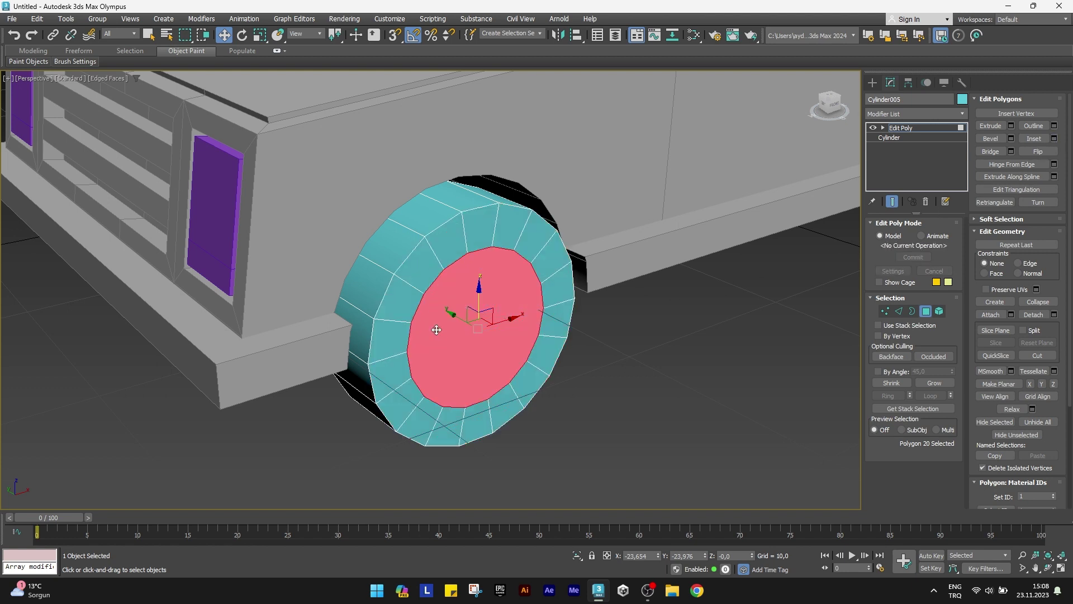
Extrude the inner face by -1 and scale it down into a recessed hub
{"action": "left_click", "coordinate": [1053, 138]}
{"action": "type", "text": "-1"}
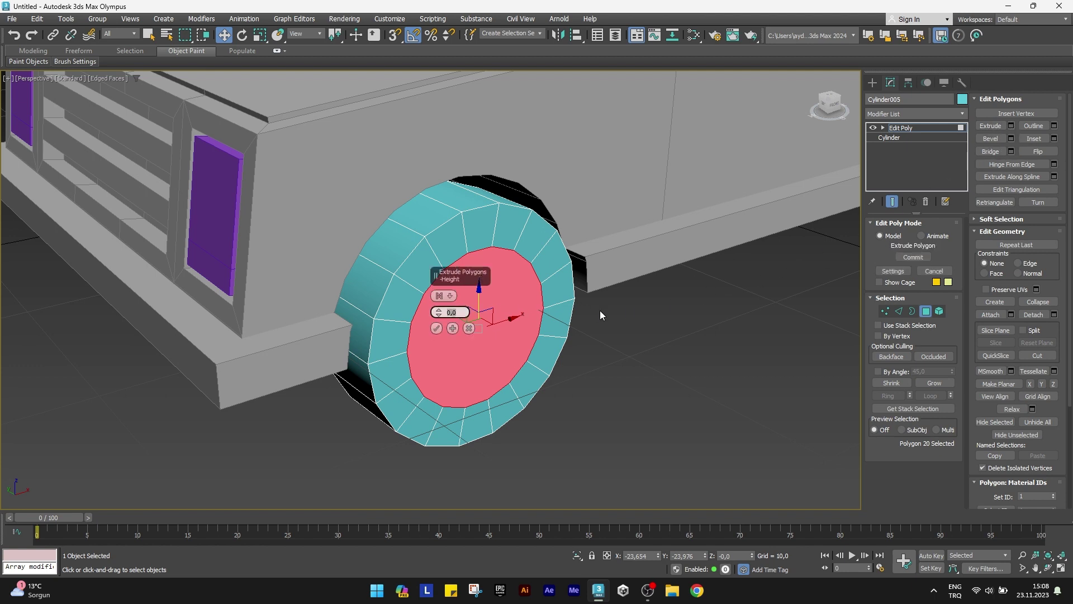
{"action": "key", "text": "Return"}
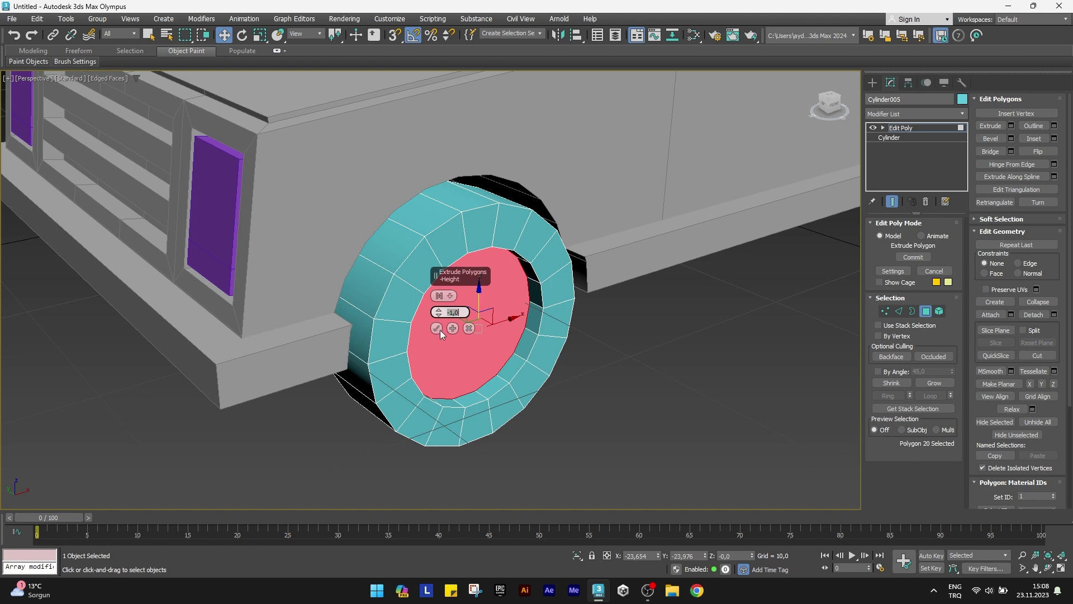
{"action": "left_click", "coordinate": [436, 328]}
{"action": "key", "text": "r"}
{"action": "left_click_drag", "start_coordinate": [466, 320], "coordinate": [472, 346]}
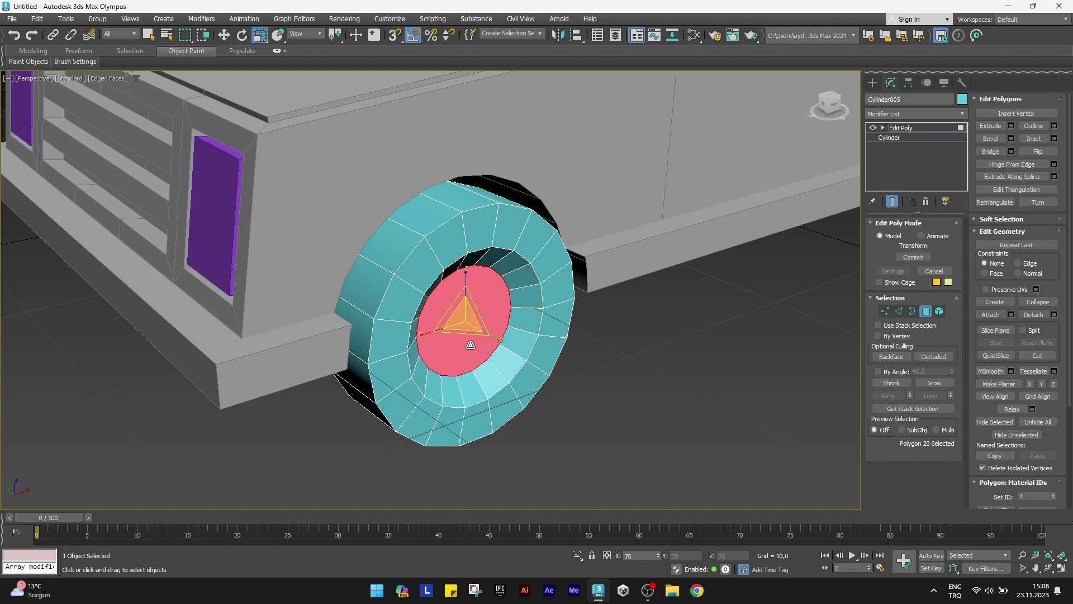
{"action": "key", "text": "w"}
Select the wheel's side tread polygons
{"action": "middle_click_drag", "start_coordinate": [621, 300], "coordinate": [684, 285], "text": "alt"}
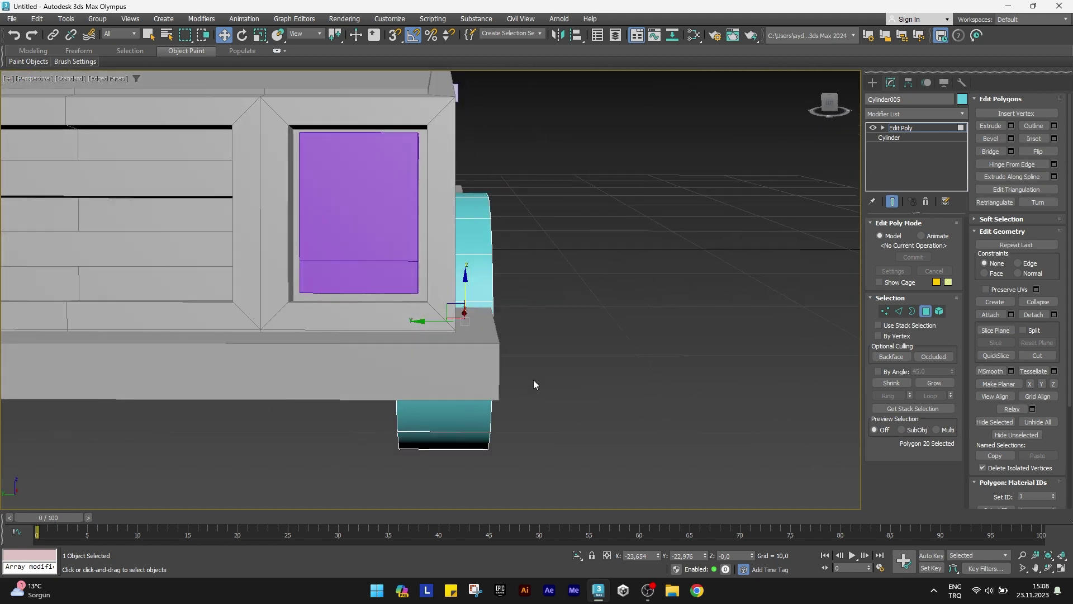
{"action": "middle_click_drag", "start_coordinate": [533, 380], "coordinate": [430, 475], "text": "alt"}
{"action": "left_click", "coordinate": [430, 475]}
{"action": "left_click_drag", "start_coordinate": [426, 184], "coordinate": [440, 159]}
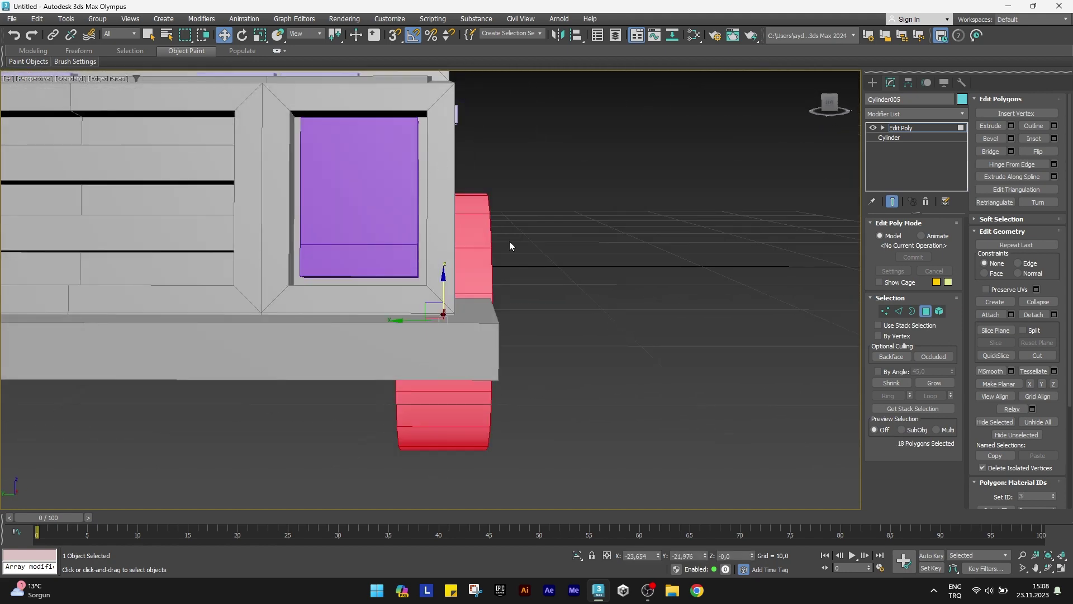
{"action": "mouse_move", "coordinate": [509, 241]}
{"action": "middle_mouse_down", "text": "alt"}
{"action": "mouse_move", "coordinate": [556, 235]}
{"action": "mouse_move", "coordinate": [444, 283]}
{"action": "middle_mouse_up", "text": "alt"}
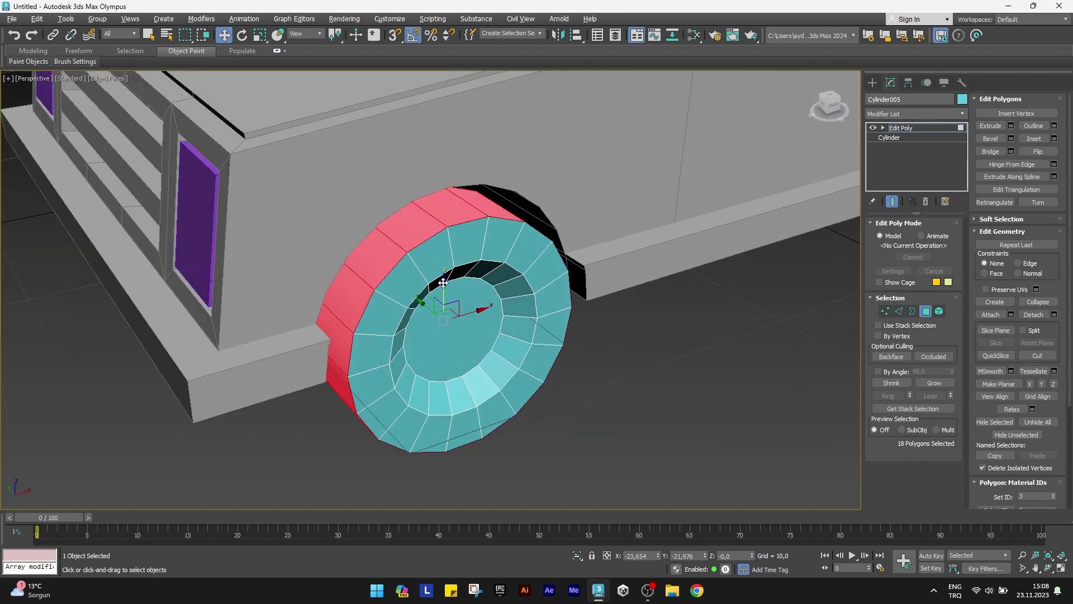
Inset the tread faces by 0.5, scale them to about 105%, and exit Polygon mode
{"action": "left_click", "coordinate": [1054, 138]}
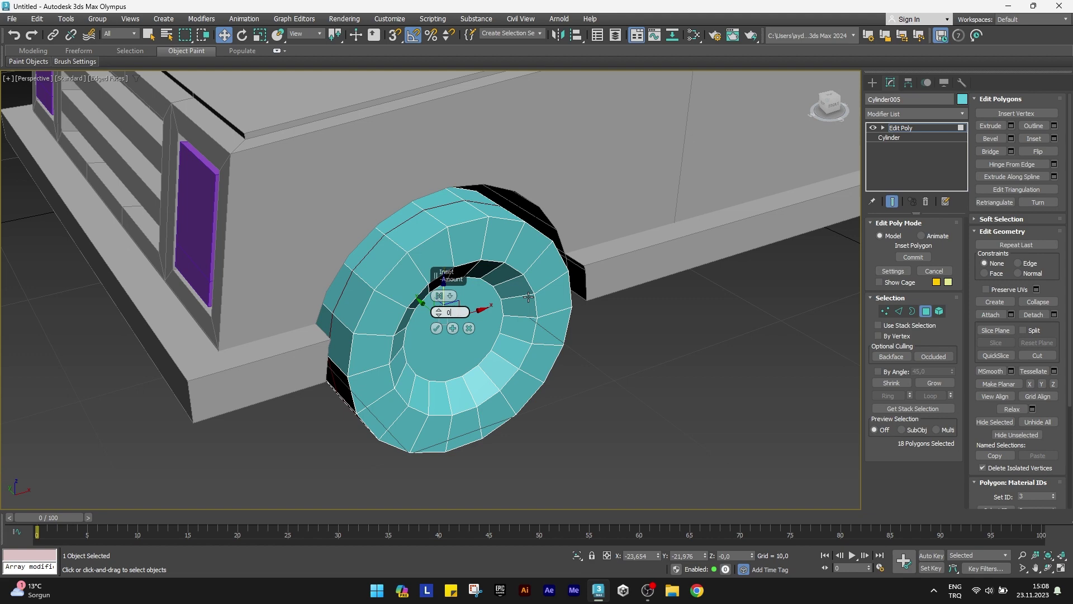
{"action": "type", "text": ",5"}
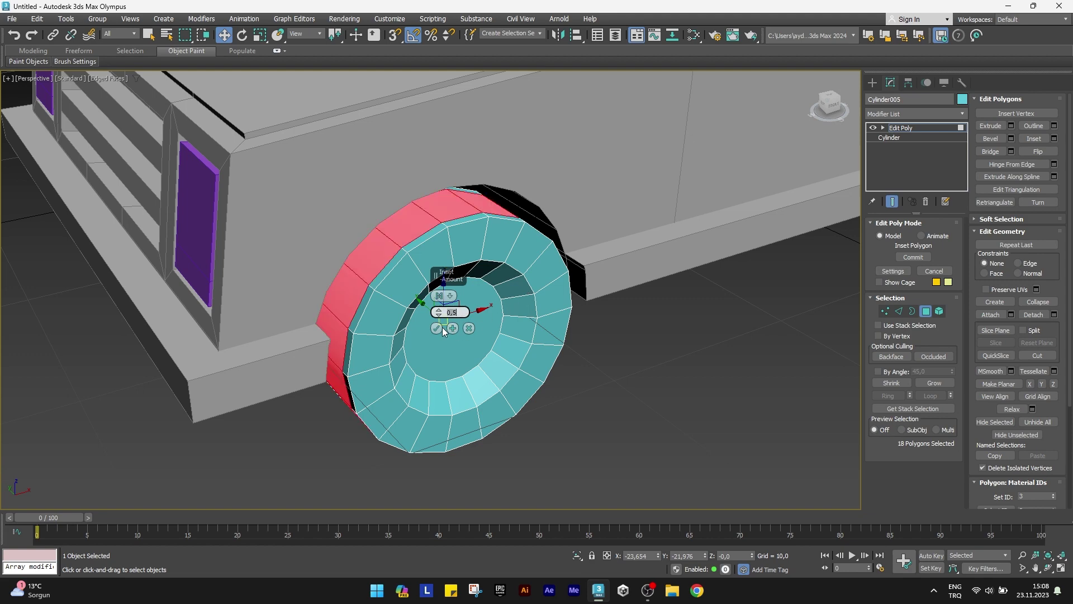
{"action": "left_click", "coordinate": [438, 328]}
{"action": "scroll", "coordinate": [447, 324], "scroll_direction": "up", "scroll_amount": 2}
{"action": "scroll", "coordinate": [450, 322], "scroll_direction": "up", "scroll_amount": 2}
{"action": "key", "text": "r"}
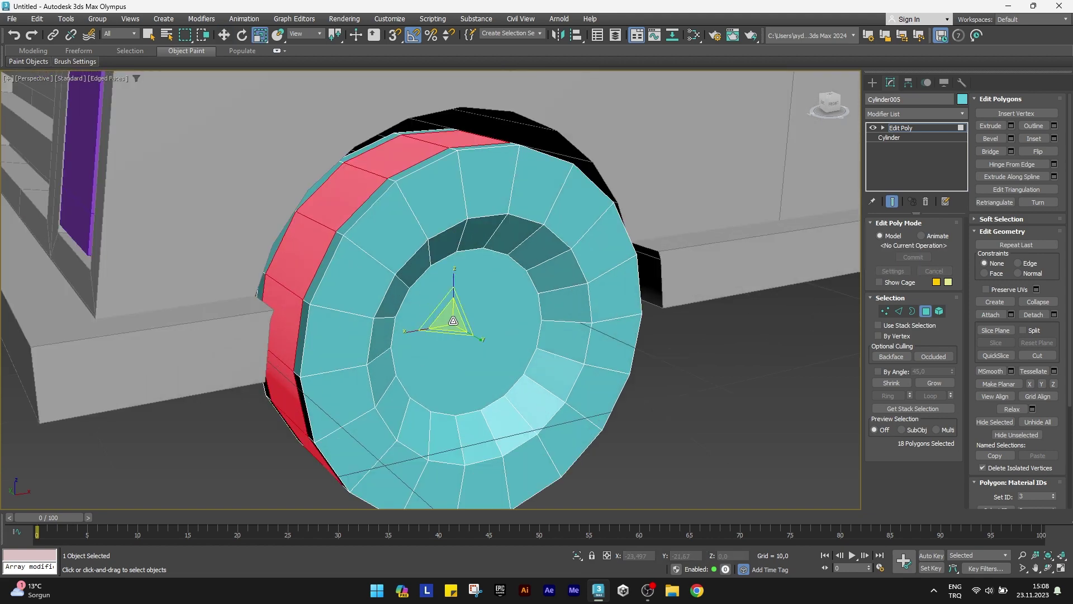
{"action": "left_click_drag", "start_coordinate": [453, 321], "coordinate": [452, 318]}
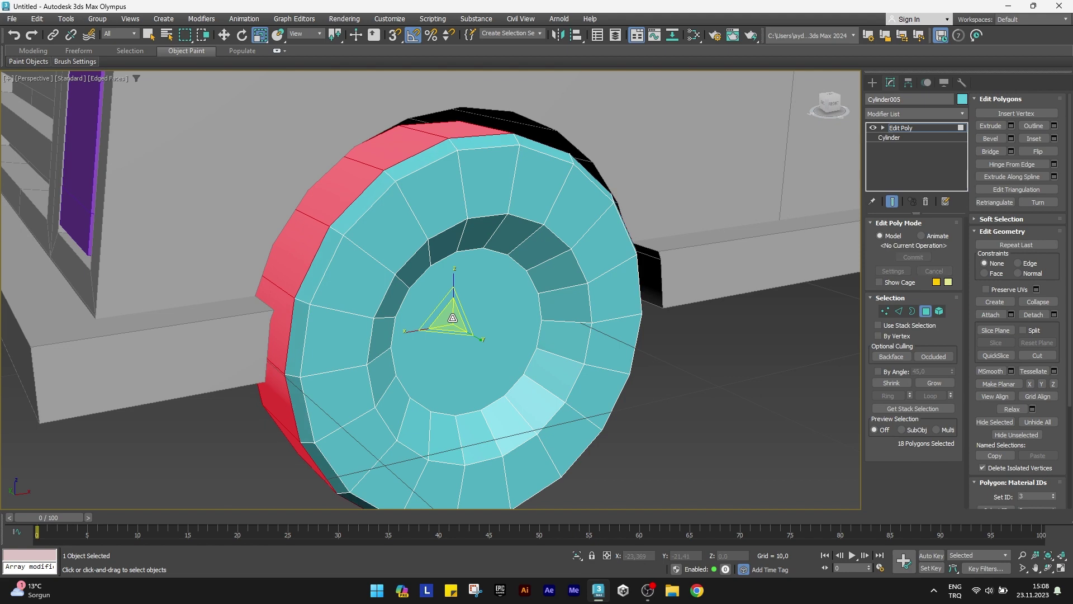
{"action": "key", "text": "w"}
{"action": "left_click", "coordinate": [926, 311]}
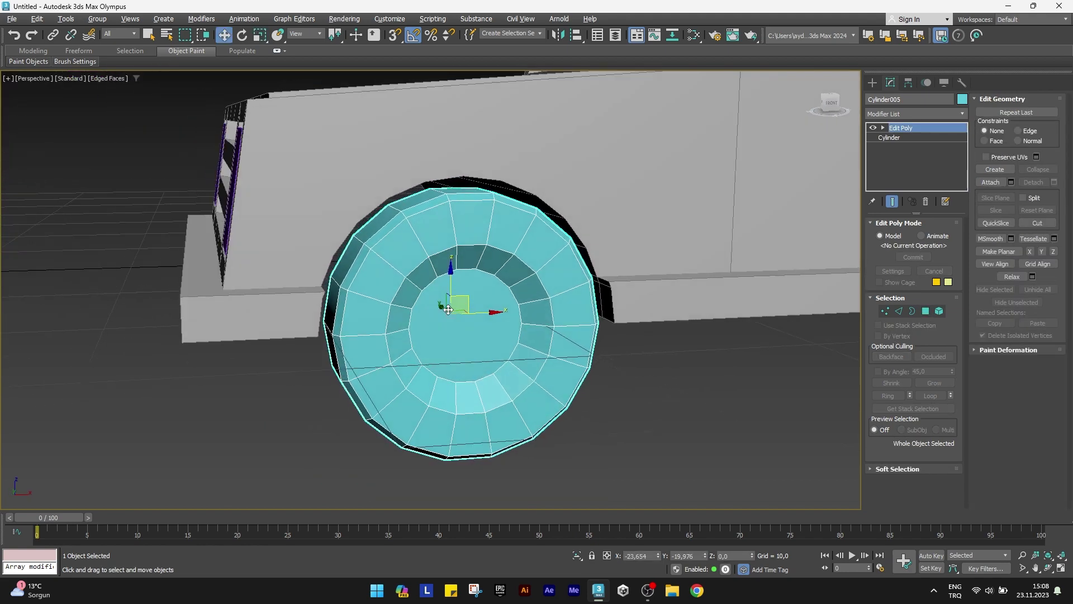
Draw a new tube primitive near the front wheel
{"action": "left_click", "coordinate": [872, 82]}
{"action": "left_click", "coordinate": [932, 185]}
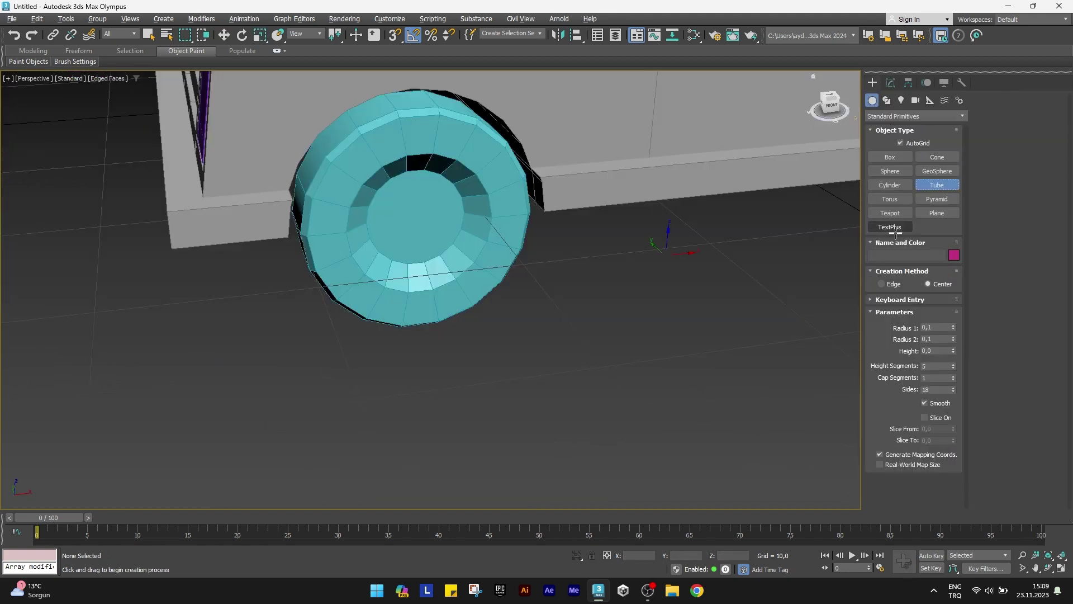
{"action": "left_click_drag", "start_coordinate": [474, 389], "coordinate": [512, 456]}
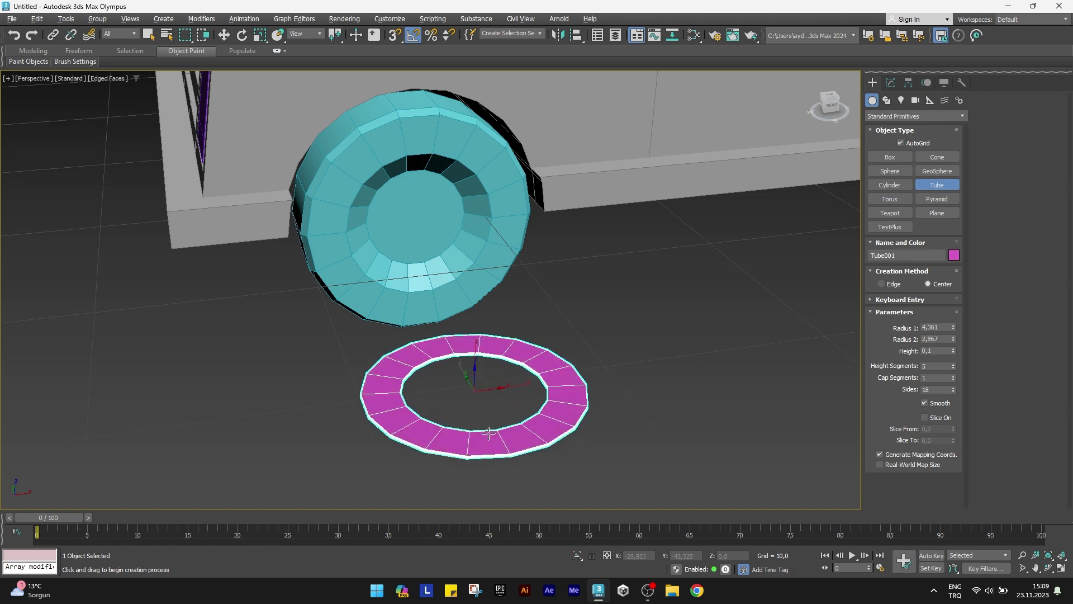
{"action": "left_click", "coordinate": [489, 432]}
{"action": "left_click", "coordinate": [480, 385]}
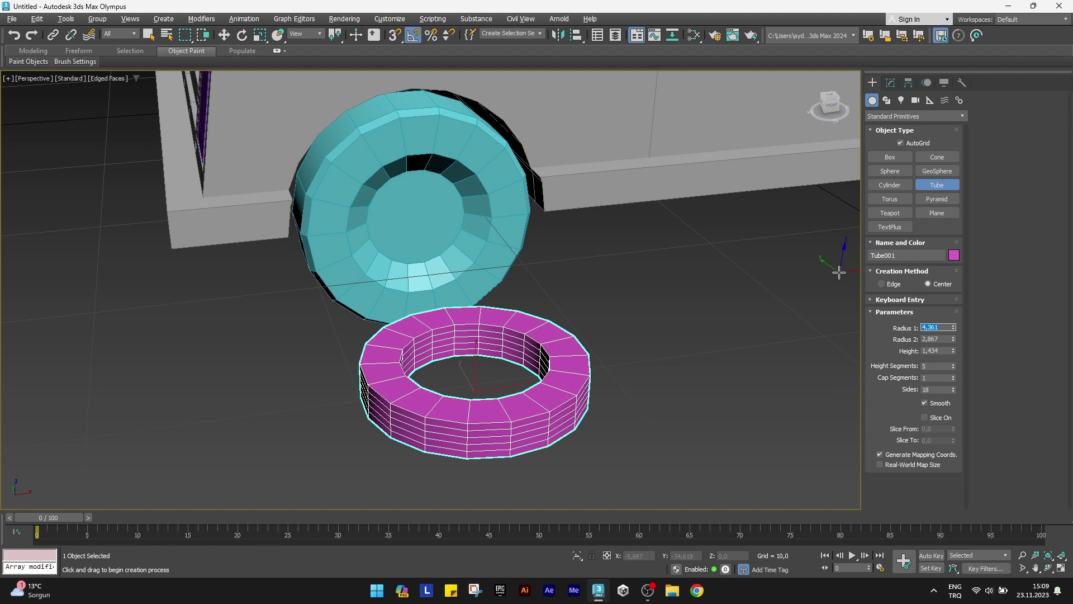
Set the tube to Radius 1 4, Radius 2 2.5, Height 1.5 and 1 height segment
{"action": "type", "text": "4"}
{"action": "key", "text": "Tab"}
{"action": "type", "text": "5"}
{"action": "key", "text": "Tab"}
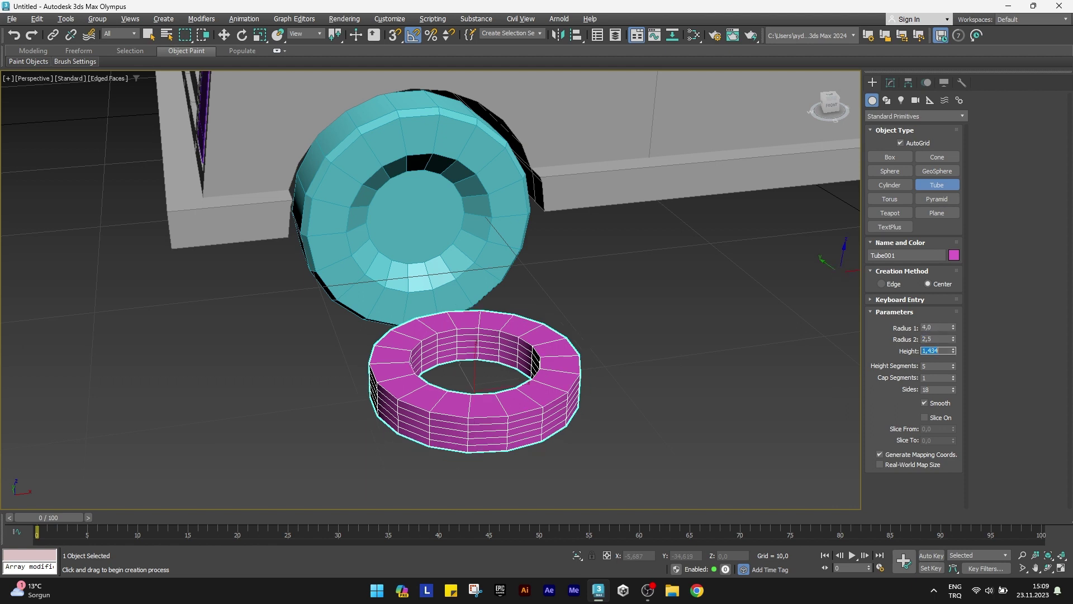
{"action": "type", "text": "1,5"}
{"action": "key", "text": "Tab"}
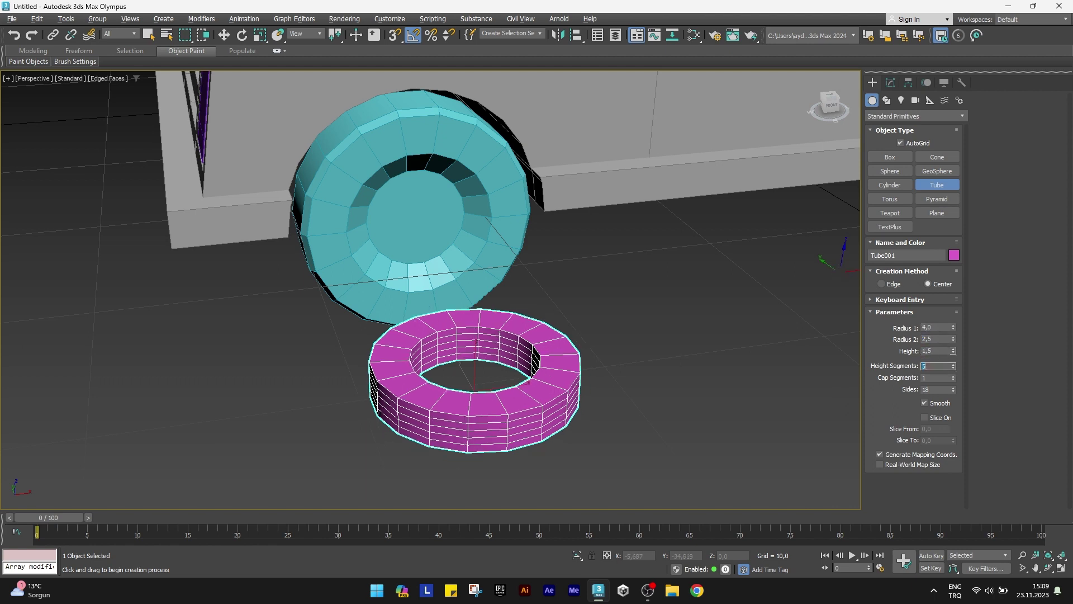
{"action": "type", "text": "1"}
{"action": "key", "text": "Tab"}
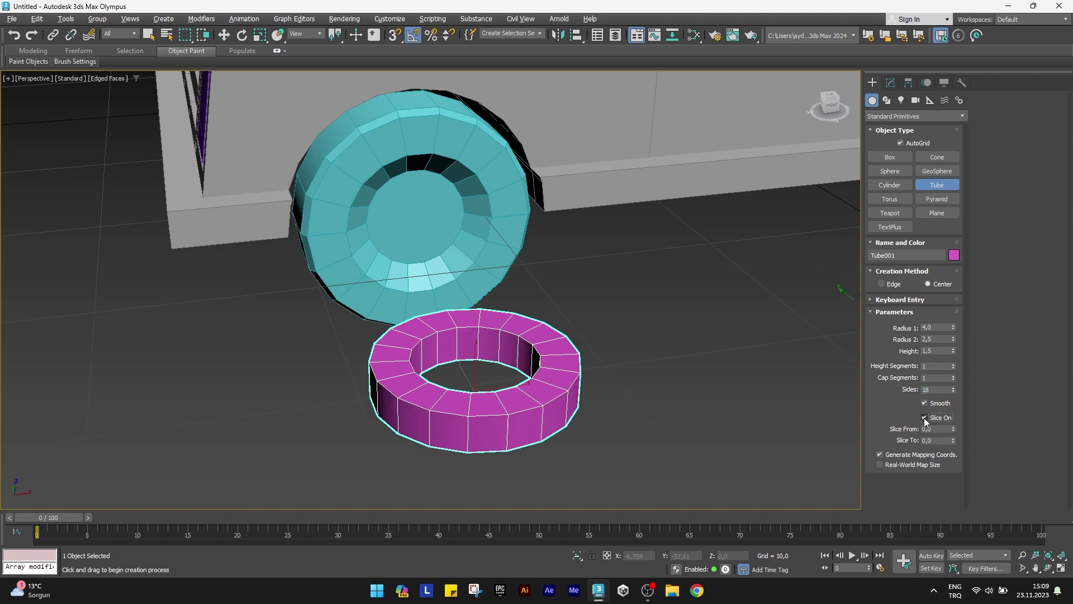
Slice the tube in half from 180°, reduce it to 8 sides, and rotate it 90° into an arch
{"action": "left_click", "coordinate": [934, 428]}
{"action": "type", "text": "0"}
{"action": "key", "text": "Return"}
{"action": "middle_click_drag", "start_coordinate": [473, 358], "coordinate": [469, 378], "text": "alt"}
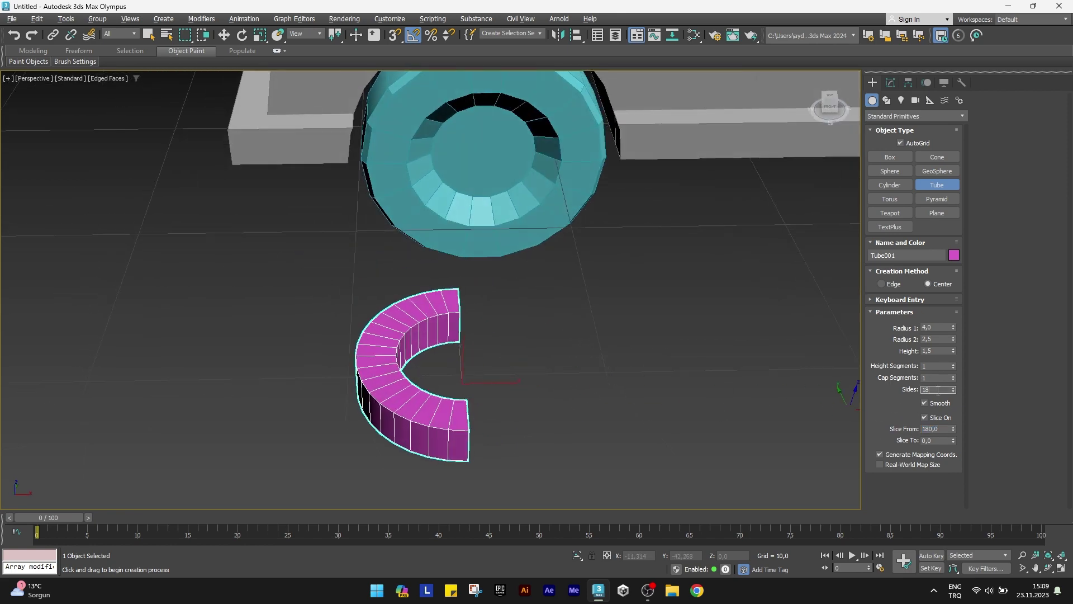
{"action": "type", "text": "8"}
{"action": "key", "text": "Return"}
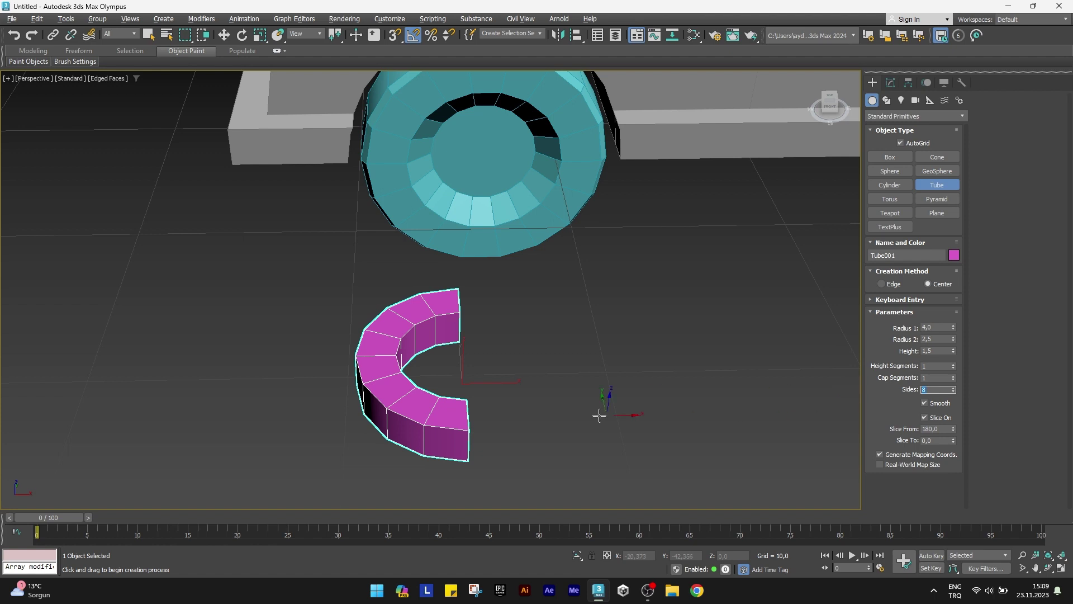
{"action": "key", "text": "e"}
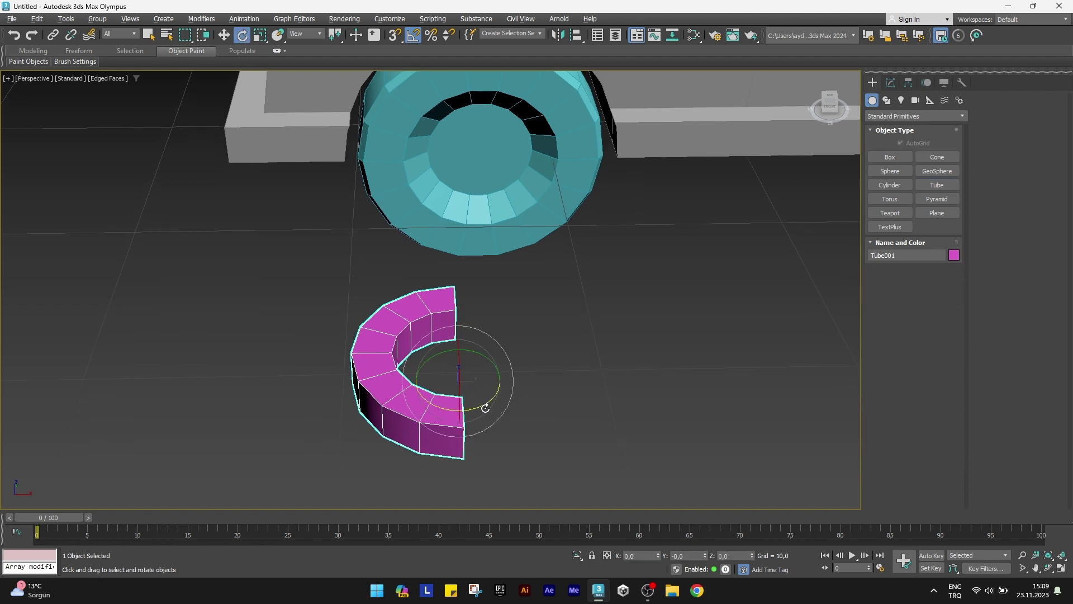
{"action": "mouse_move", "coordinate": [485, 407]}
{"action": "left_mouse_down"}
{"action": "mouse_move", "coordinate": [453, 376]}
{"action": "mouse_move", "coordinate": [467, 418]}
{"action": "left_mouse_up"}
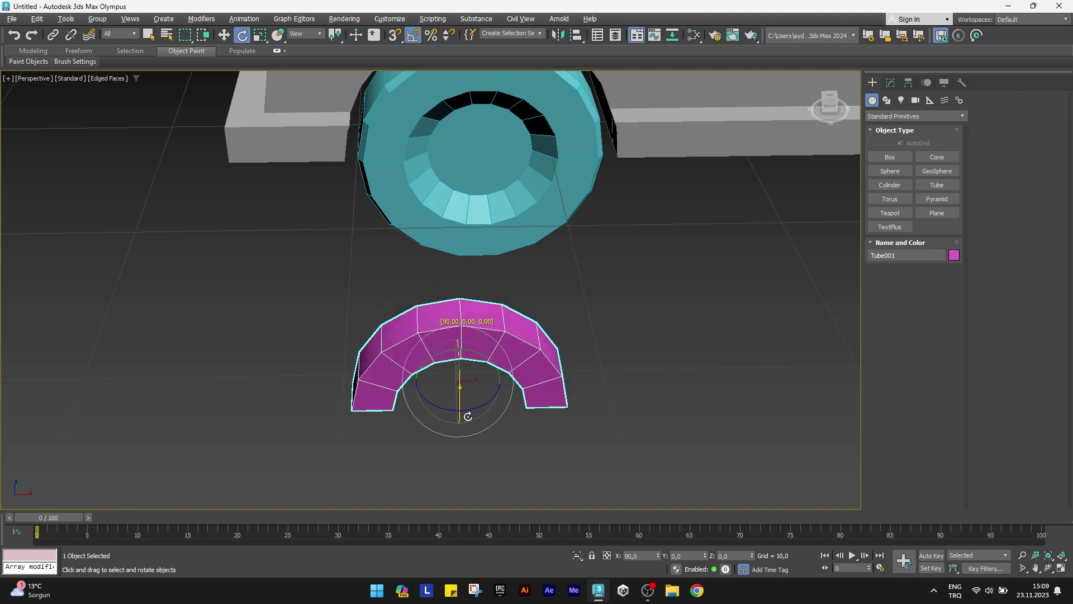
{"action": "key", "text": "alt+a"}
Centre the half-tube on the wheel Cylinder005 in X, Y and Z and position it over the wheel
{"action": "middle_click_drag", "start_coordinate": [528, 151], "coordinate": [480, 231], "text": "alt"}
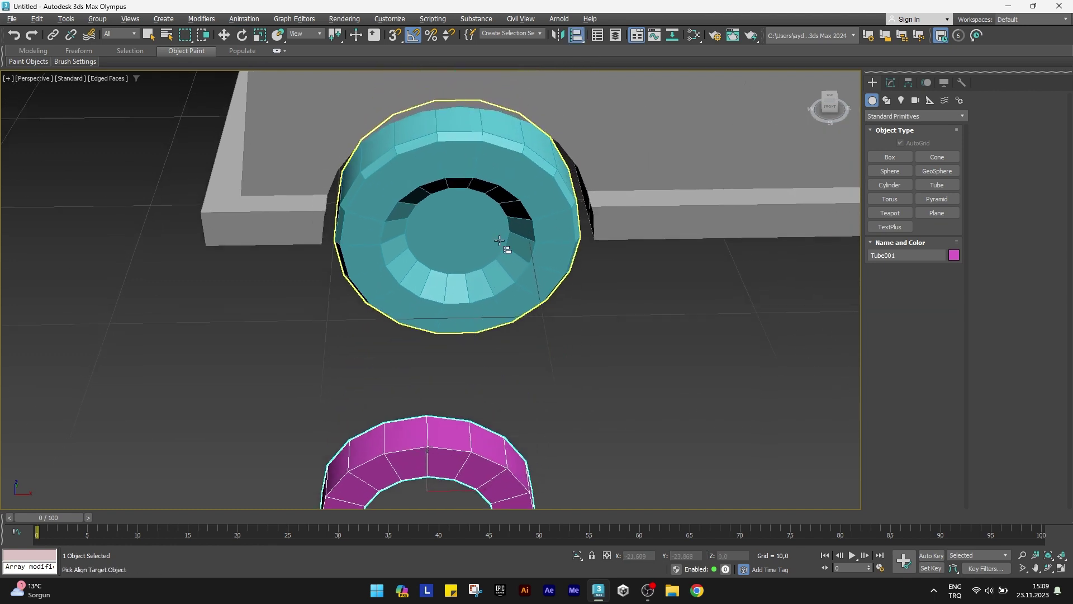
{"action": "left_click", "coordinate": [479, 231]}
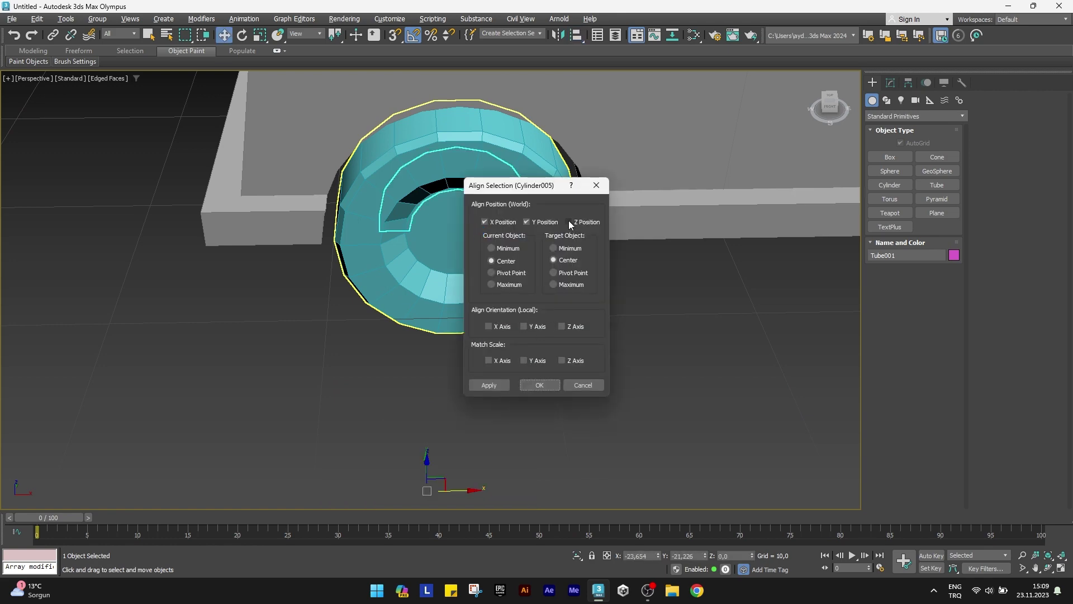
{"action": "left_click", "coordinate": [569, 222]}
{"action": "left_click", "coordinate": [545, 384]}
{"action": "middle_click_drag", "start_coordinate": [481, 241], "coordinate": [417, 235], "text": "alt"}
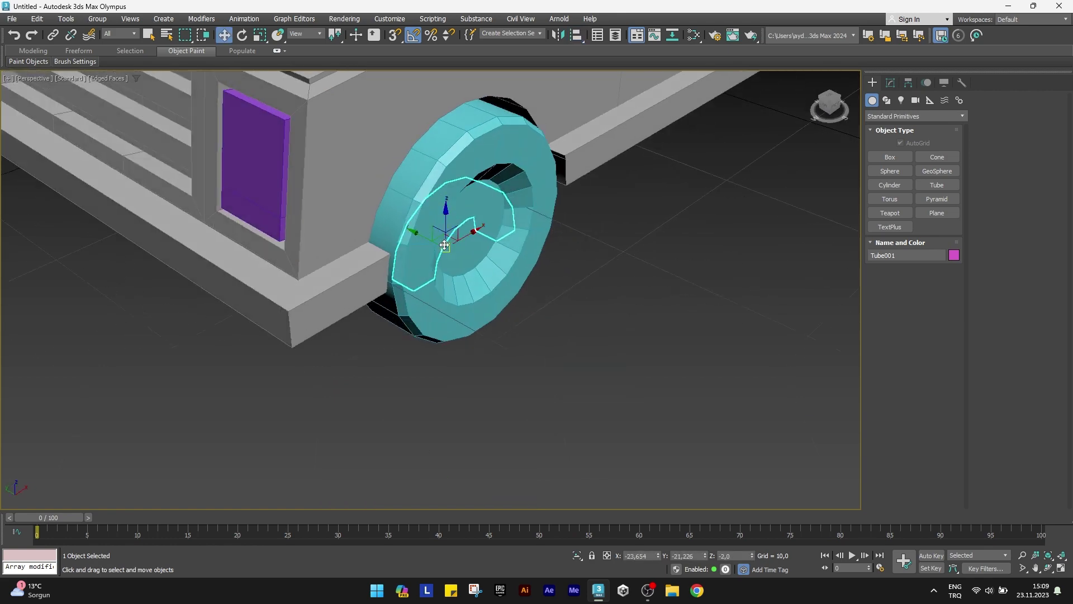
{"action": "mouse_move", "coordinate": [417, 235]}
{"action": "left_mouse_down"}
{"action": "mouse_move", "coordinate": [476, 254]}
{"action": "mouse_move", "coordinate": [473, 147]}
{"action": "mouse_move", "coordinate": [455, 139]}
{"action": "left_mouse_up"}
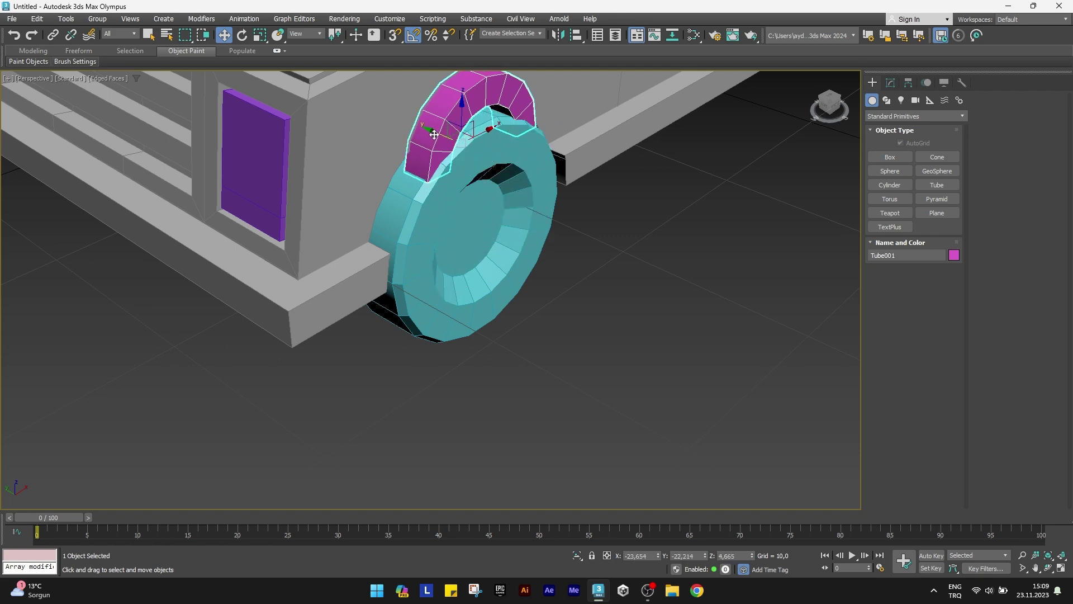
{"action": "mouse_move", "coordinate": [455, 140]}
{"action": "middle_mouse_down", "text": "alt"}
{"action": "mouse_move", "coordinate": [424, 138]}
{"action": "mouse_move", "coordinate": [444, 258]}
{"action": "middle_mouse_up", "text": "alt"}
{"action": "key", "text": "f"}
{"action": "left_click_drag", "start_coordinate": [437, 233], "coordinate": [428, 316]}
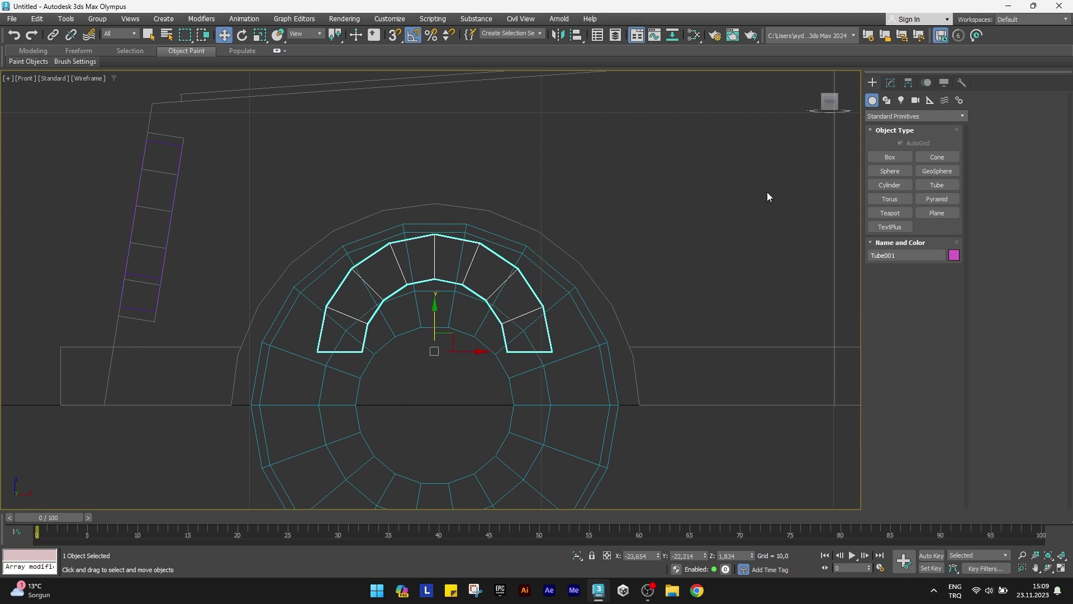
Enlarge the arch's Radius 1 to 7.2 so it wraps the front wheel
{"action": "left_click", "coordinate": [891, 82]}
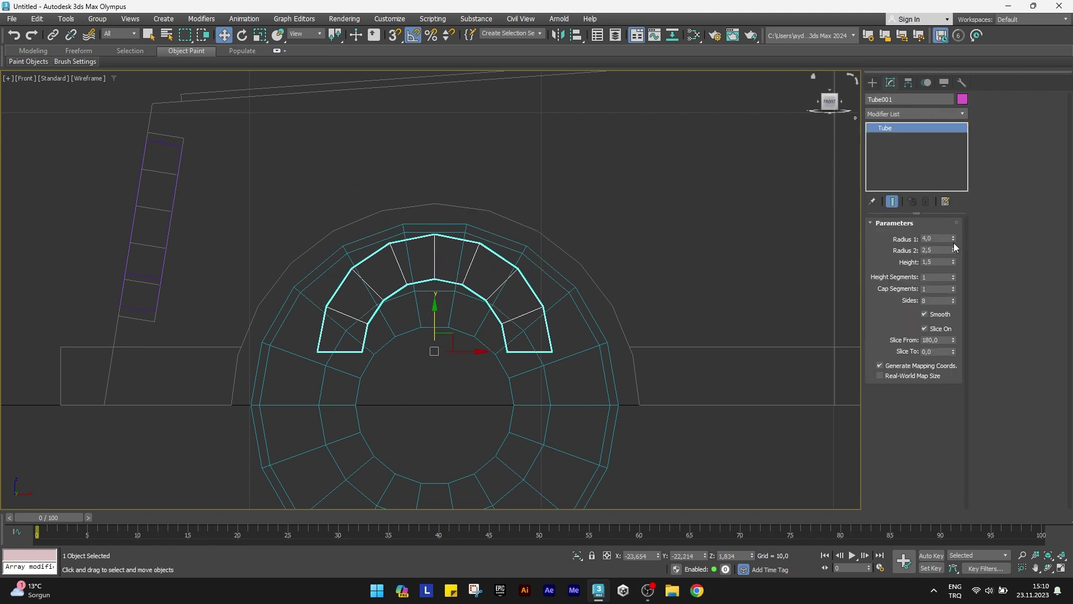
{"action": "mouse_move", "coordinate": [954, 239]}
{"action": "left_mouse_down"}
{"action": "mouse_move", "coordinate": [956, 183]}
{"action": "mouse_move", "coordinate": [965, 214]}
{"action": "mouse_move", "coordinate": [944, 192]}
{"action": "left_mouse_up"}
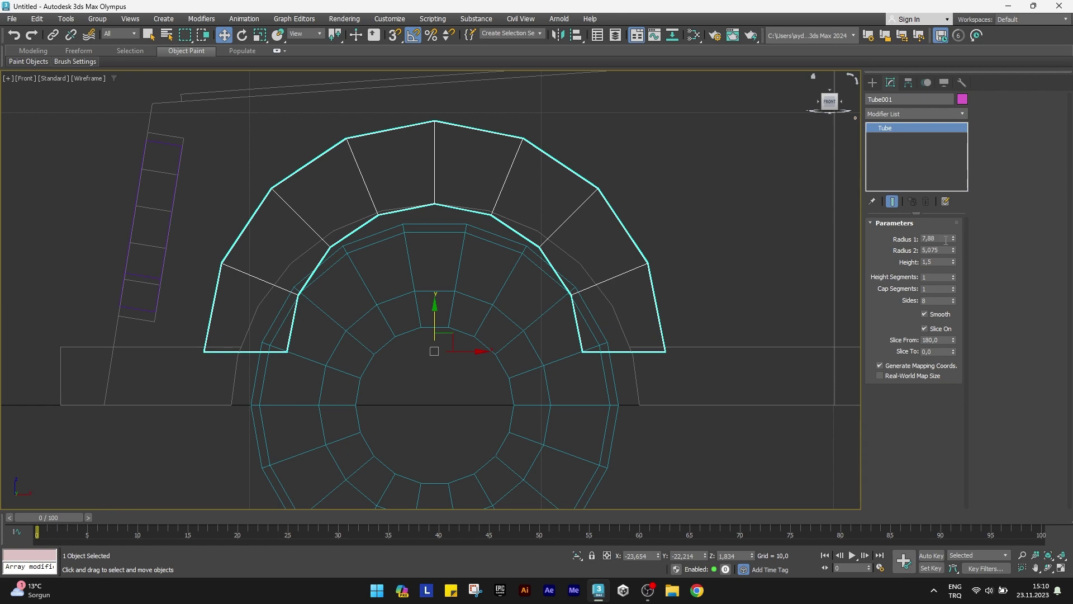
{"action": "type", "text": "7,2"}
{"action": "key", "text": "Return"}
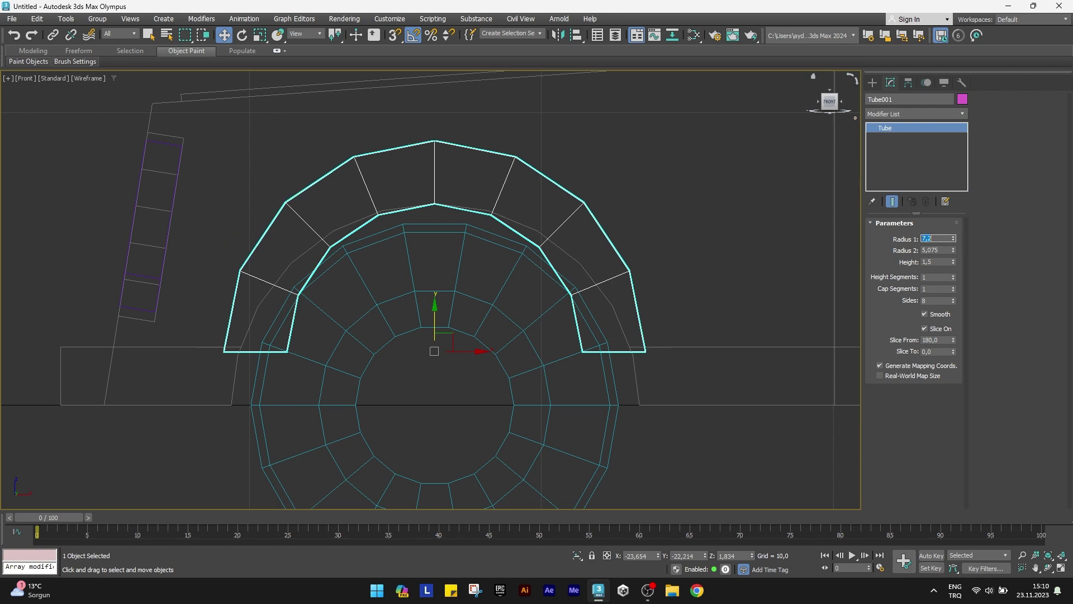
{"action": "key", "text": "p"}
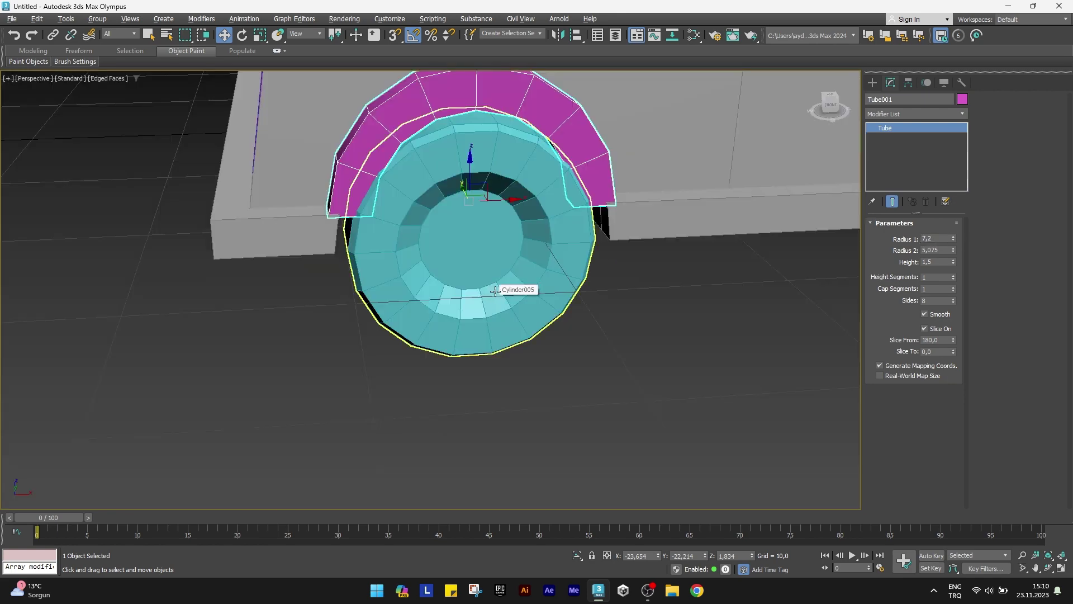
{"action": "mouse_move", "coordinate": [491, 291]}
{"action": "middle_mouse_down", "text": "alt"}
{"action": "mouse_move", "coordinate": [493, 274]}
{"action": "mouse_move", "coordinate": [486, 338]}
{"action": "mouse_move", "coordinate": [438, 355]}
{"action": "mouse_move", "coordinate": [476, 346]}
{"action": "middle_mouse_up", "text": "alt"}
In the front view, add an Edit Poly modifier to Tube001 and enter Vertex mode
{"action": "key", "text": "f"}
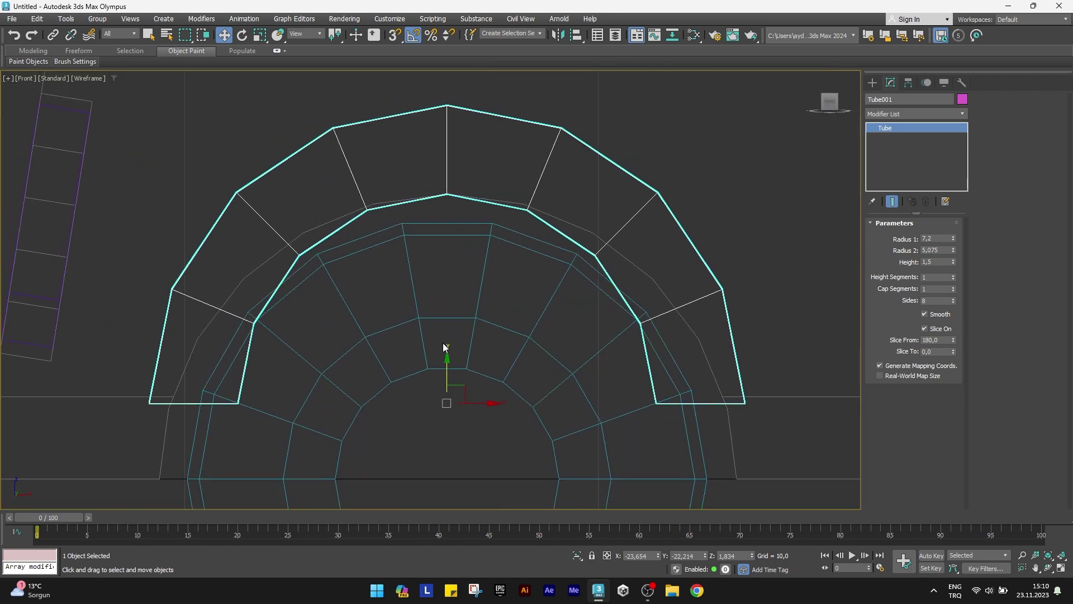
{"action": "left_click", "coordinate": [892, 114]}
{"action": "type", "text": "e"}
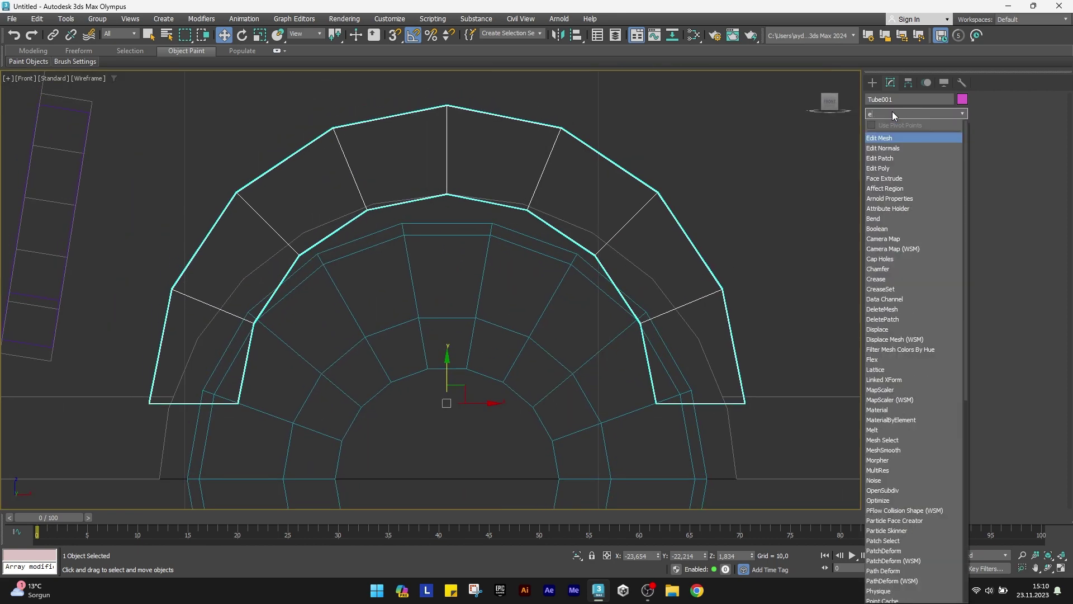
{"action": "left_click", "coordinate": [892, 169]}
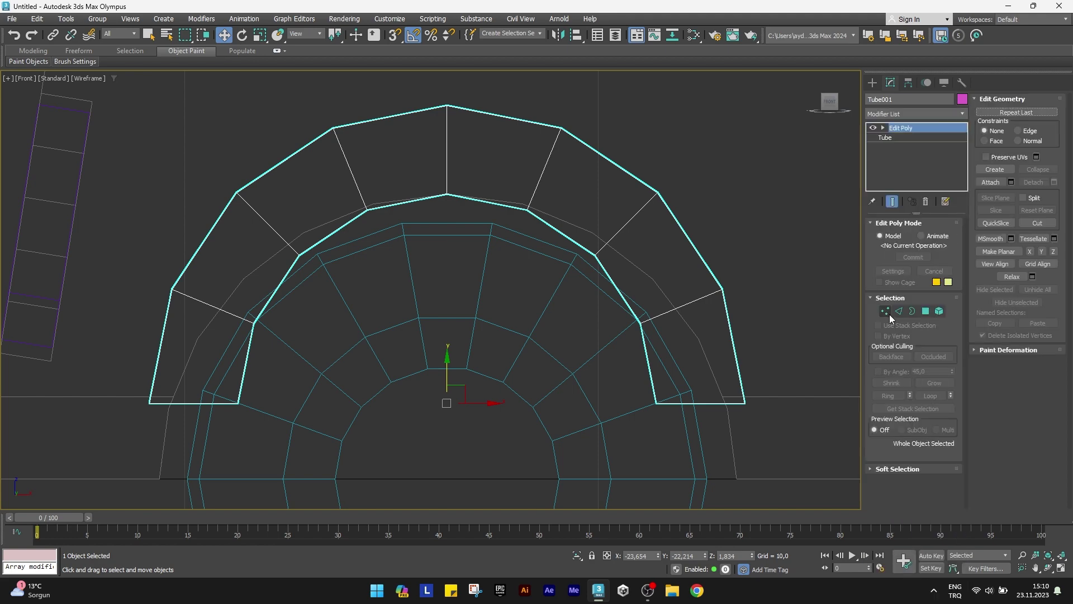
{"action": "left_click", "coordinate": [886, 311]}
{"action": "scroll", "coordinate": [679, 342], "scroll_direction": "down", "scroll_amount": 2}
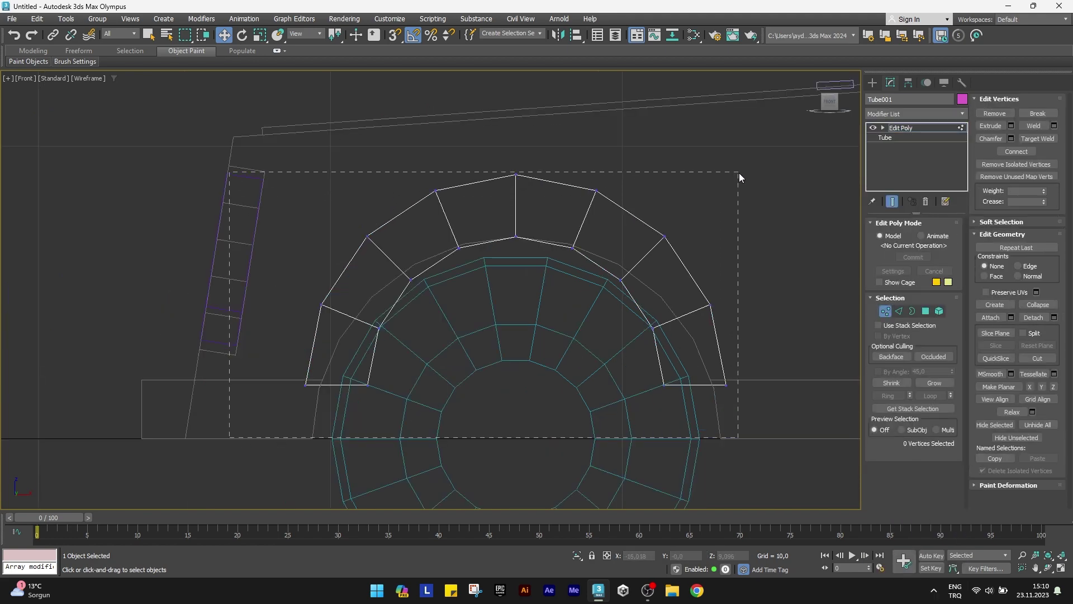
Select all 36 arch vertices and scale them to 118% on X
{"action": "left_click_drag", "start_coordinate": [739, 173], "coordinate": [739, 173]}
{"action": "middle_click_drag", "start_coordinate": [739, 173], "coordinate": [714, 184]}
{"action": "key", "text": "r"}
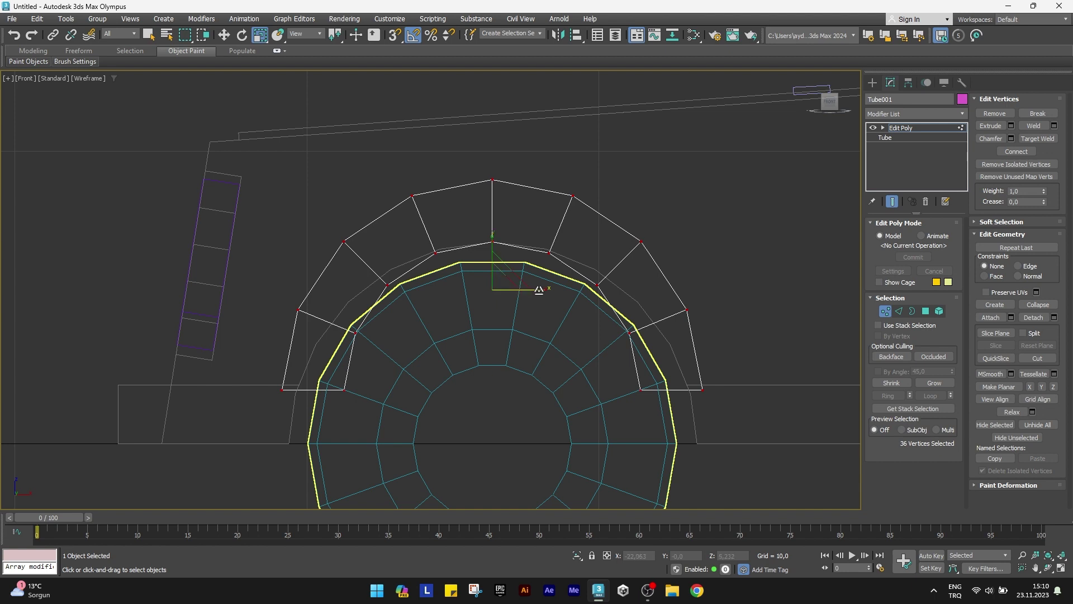
{"action": "left_click_drag", "start_coordinate": [540, 290], "coordinate": [546, 290]}
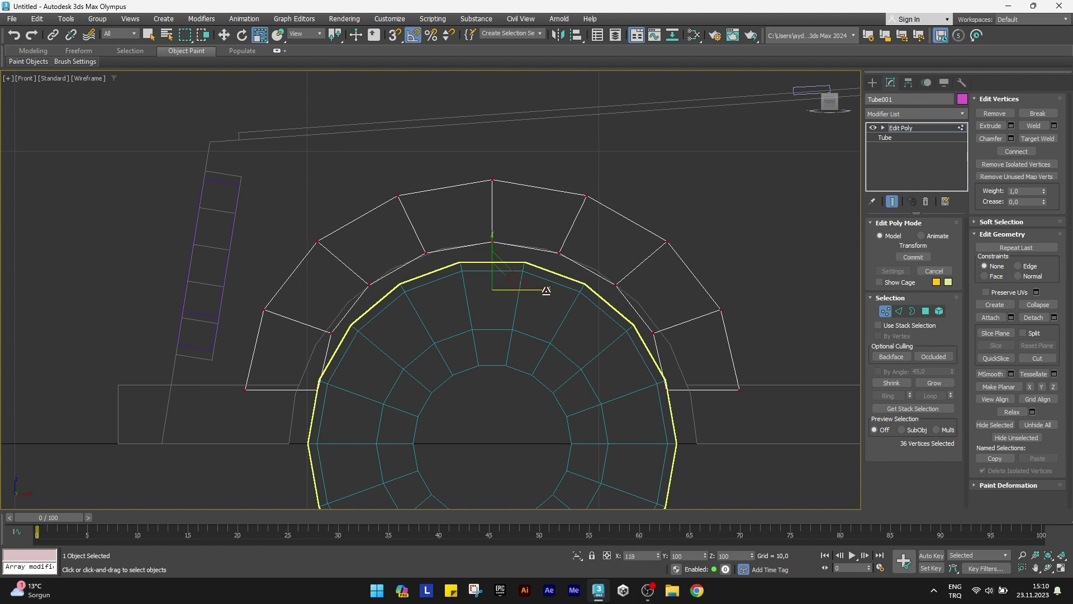
{"action": "scroll", "coordinate": [496, 386], "scroll_direction": "up", "scroll_amount": 2}
{"action": "scroll", "coordinate": [496, 386], "scroll_direction": "up", "scroll_amount": 2}
{"action": "key", "text": "w"}
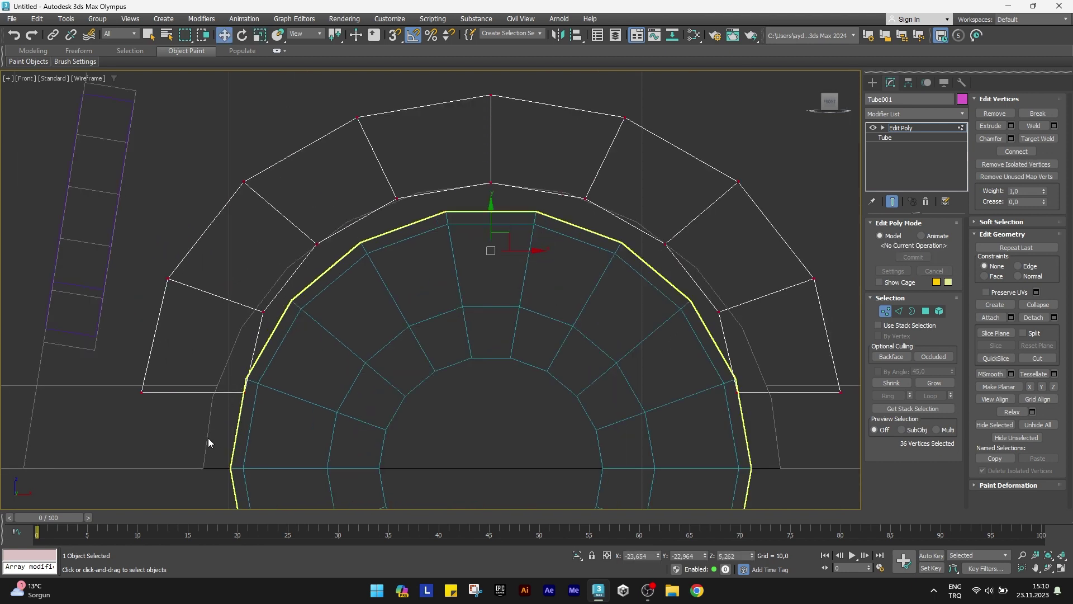
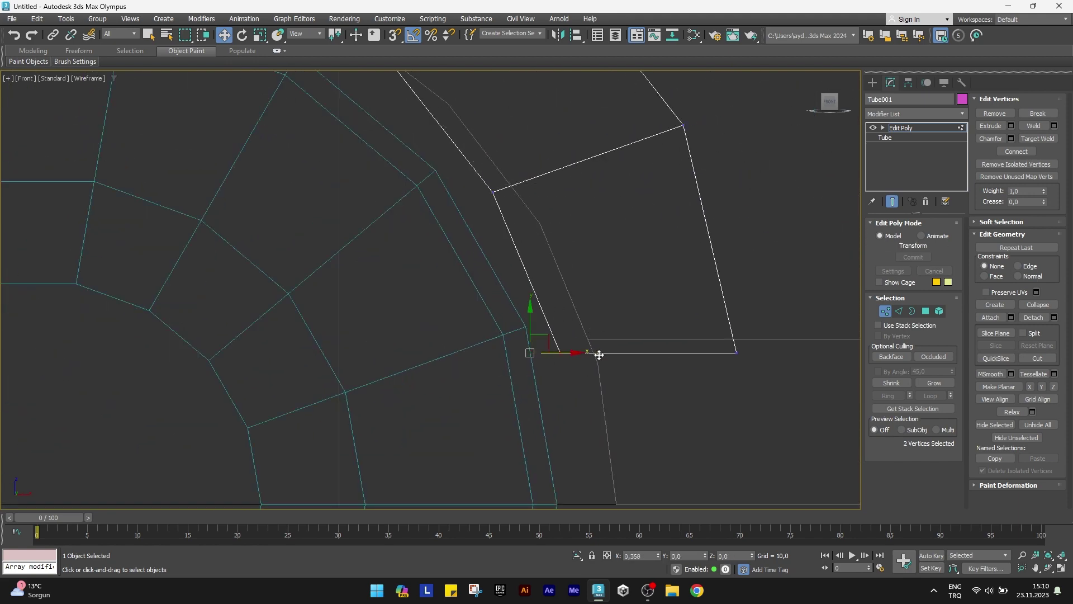
Select Tube001's bottom arch vertices and scale them slightly outward
{"action": "middle_click_drag", "start_coordinate": [599, 355], "coordinate": [543, 237]}
{"action": "scroll", "coordinate": [462, 208], "scroll_direction": "down", "scroll_amount": 3}
{"action": "scroll", "coordinate": [642, 216], "scroll_direction": "down", "scroll_amount": 3}
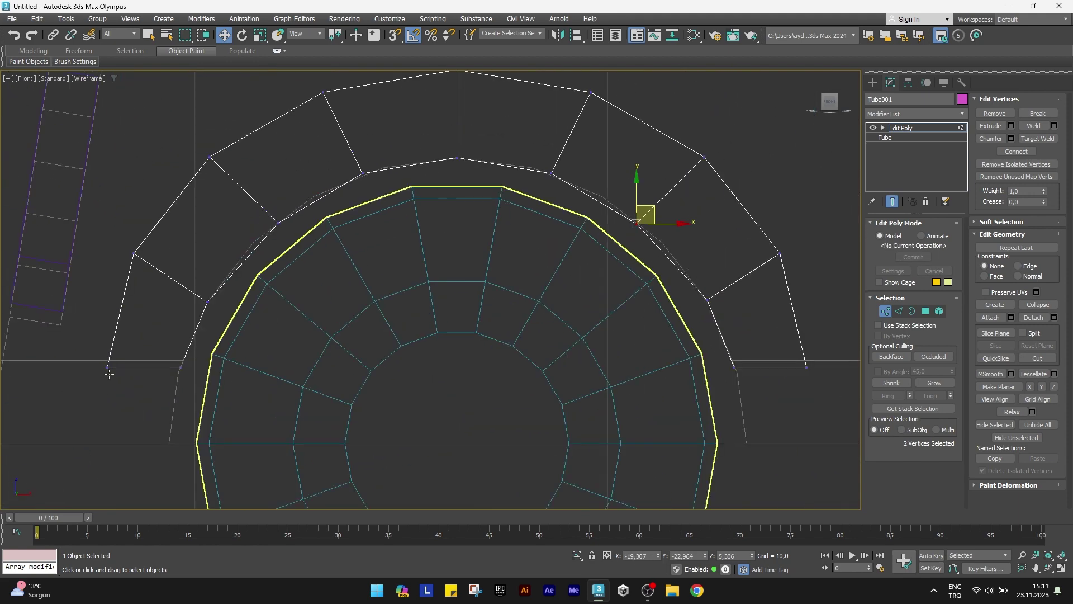
{"action": "left_click", "coordinate": [107, 366]}
{"action": "middle_click_drag", "start_coordinate": [806, 367], "coordinate": [587, 353]}
{"action": "left_click", "coordinate": [587, 353]}
{"action": "scroll", "coordinate": [546, 331], "scroll_direction": "down", "scroll_amount": 2}
{"action": "left_click", "coordinate": [235, 369], "text": "ctrl"}
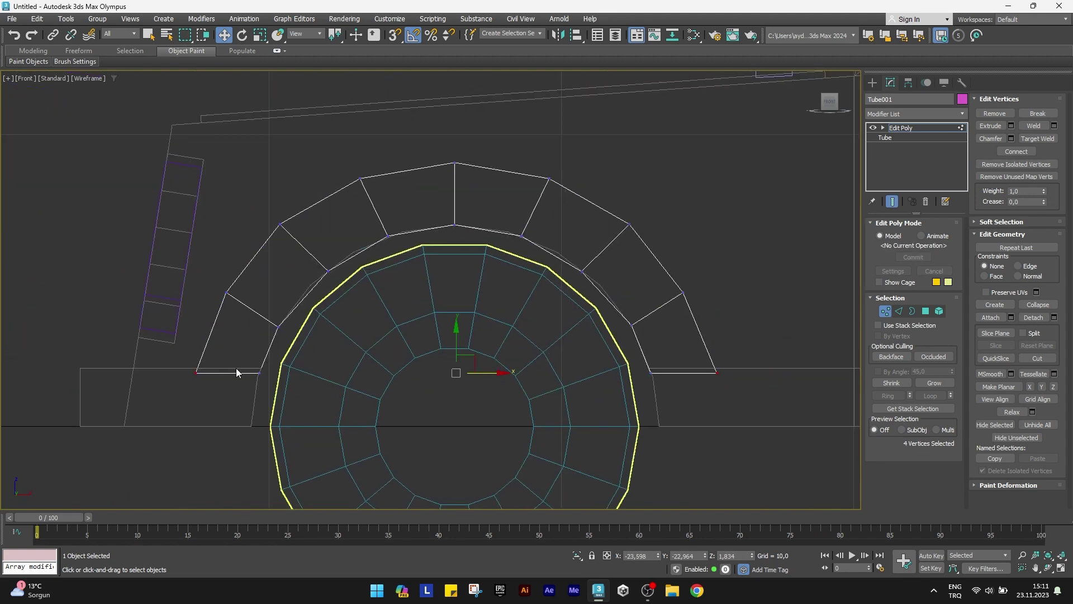
{"action": "left_click_drag", "start_coordinate": [509, 372], "coordinate": [512, 373]}
Leave vertex editing and inspect the front wheel arch in shaded perspective
{"action": "key", "text": "w"}
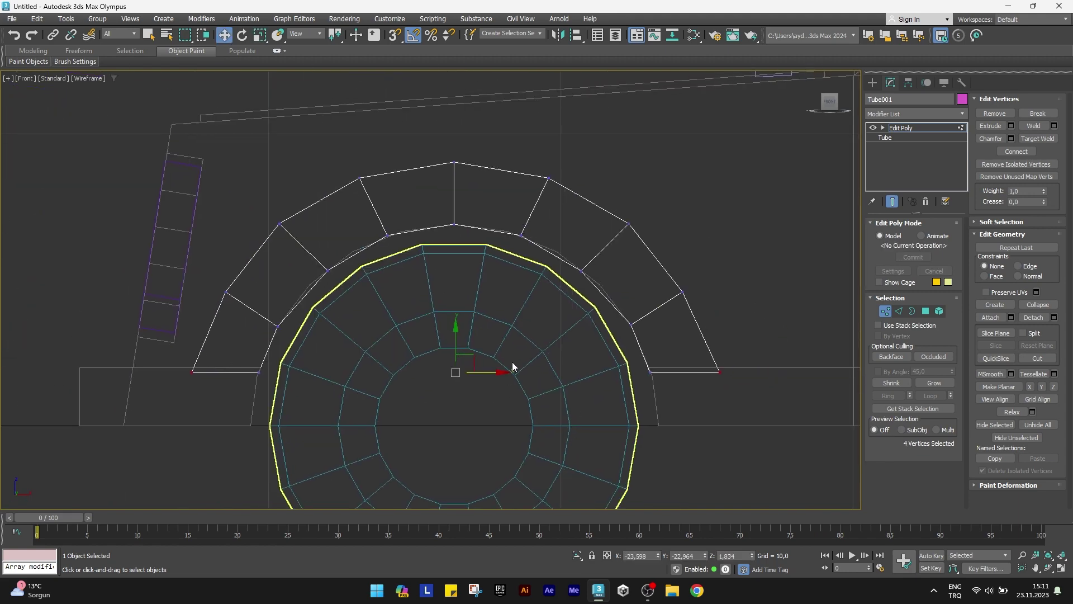
{"action": "left_click", "coordinate": [890, 313]}
{"action": "key", "text": "p"}
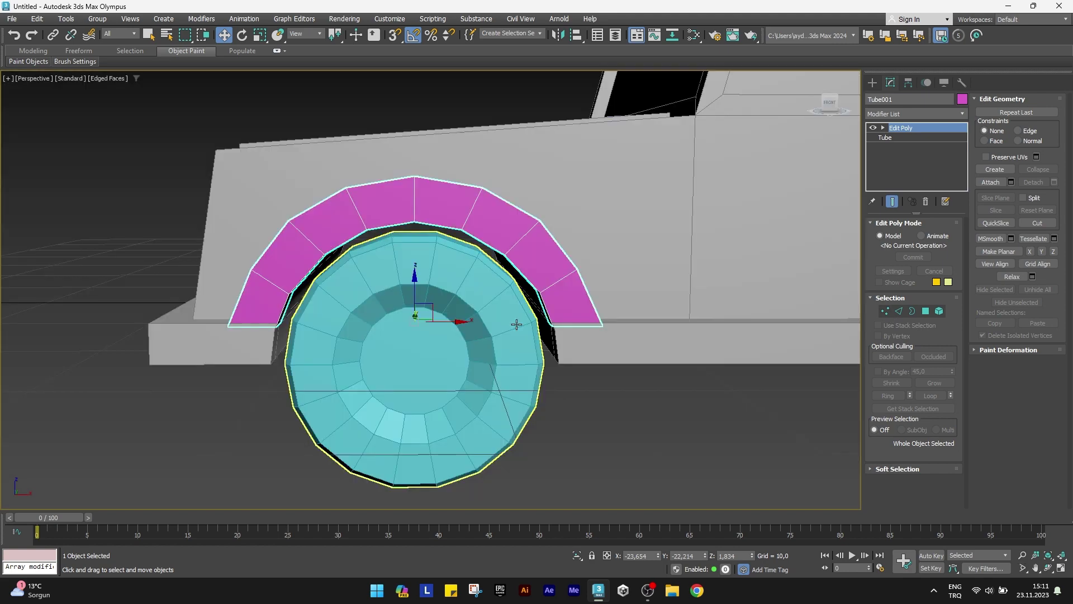
{"action": "scroll", "coordinate": [464, 328], "scroll_direction": "down", "scroll_amount": 3}
{"action": "mouse_move", "coordinate": [464, 328]}
{"action": "middle_mouse_down", "text": "alt"}
{"action": "mouse_move", "coordinate": [602, 359]}
{"action": "mouse_move", "coordinate": [594, 364]}
{"action": "middle_mouse_up", "text": "alt"}
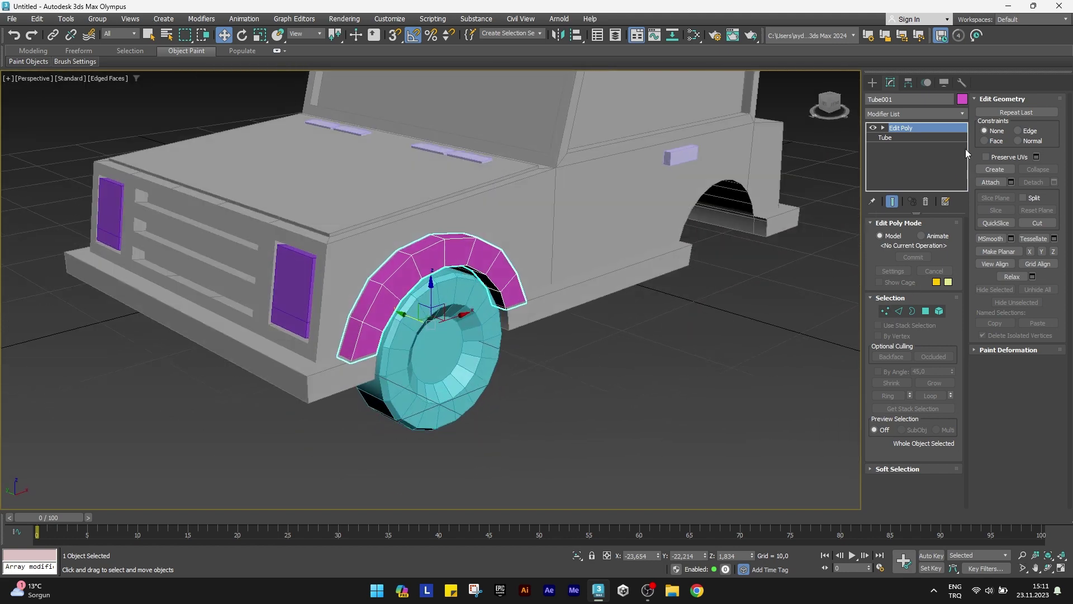
Recolour the Tube001 arch from magenta to grey, then deselect it
{"action": "left_click", "coordinate": [962, 99]}
{"action": "left_click", "coordinate": [591, 323]}
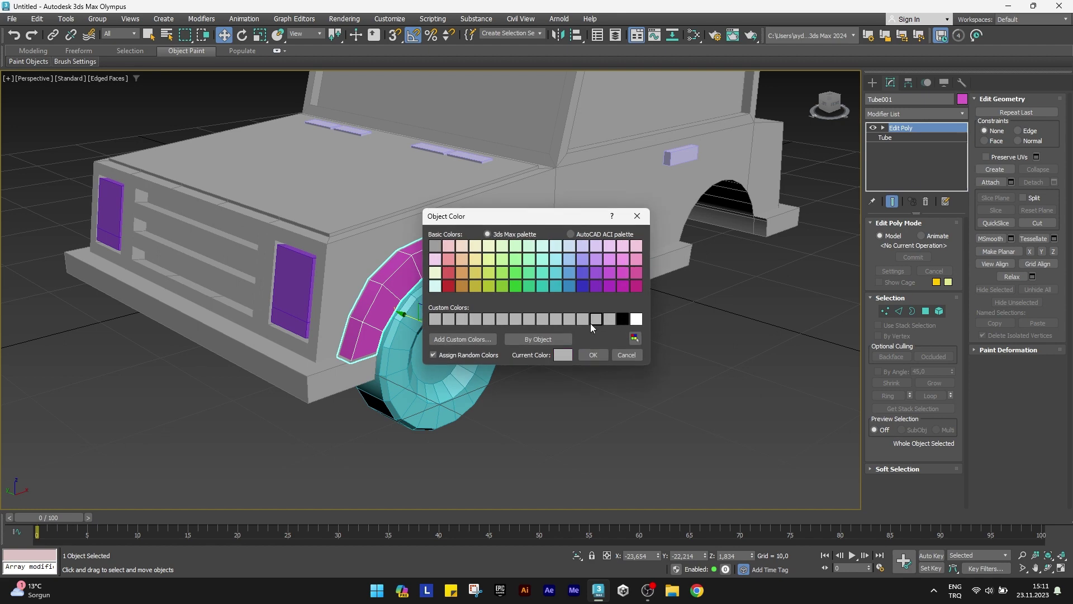
{"action": "left_click", "coordinate": [593, 355]}
{"action": "left_click", "coordinate": [598, 388]}
Orbit around the car's side and reselect the front wheel arch
{"action": "scroll", "coordinate": [514, 384], "scroll_direction": "down", "scroll_amount": 3}
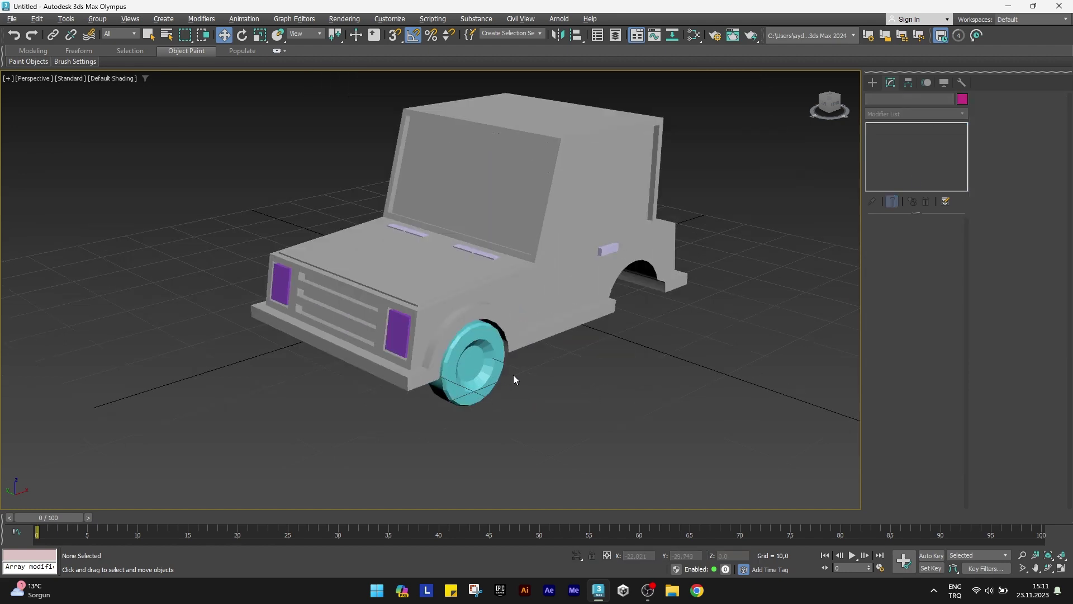
{"action": "middle_click_drag", "start_coordinate": [513, 375], "coordinate": [429, 356], "text": "alt"}
{"action": "scroll", "coordinate": [429, 356], "scroll_direction": "up", "scroll_amount": 3}
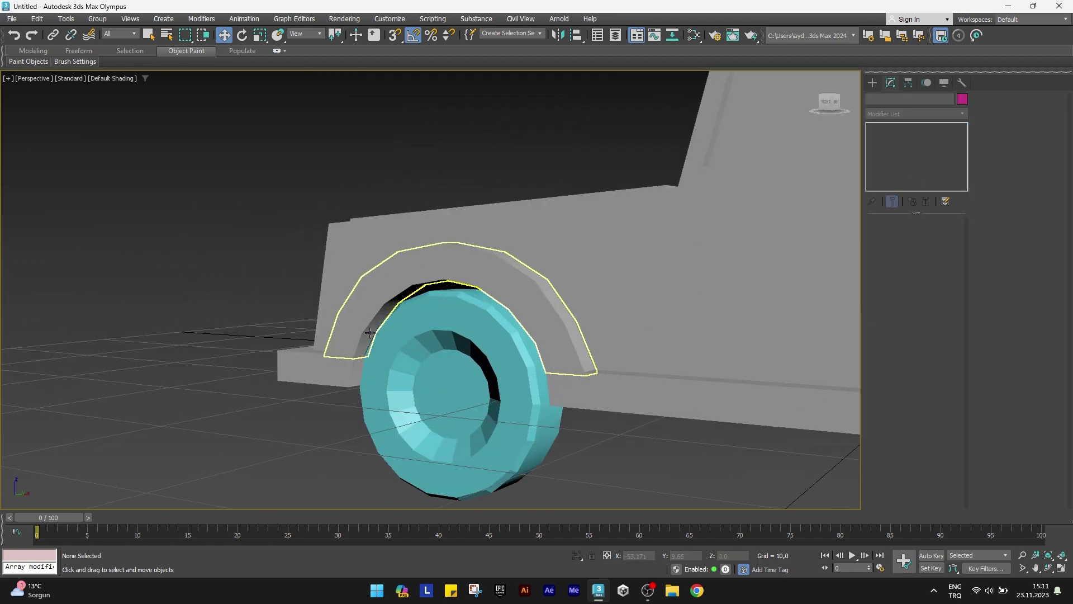
{"action": "scroll", "coordinate": [358, 392], "scroll_direction": "up", "scroll_amount": 3}
{"action": "left_click", "coordinate": [354, 336]}
{"action": "middle_click_drag", "start_coordinate": [526, 374], "coordinate": [424, 408], "text": "alt"}
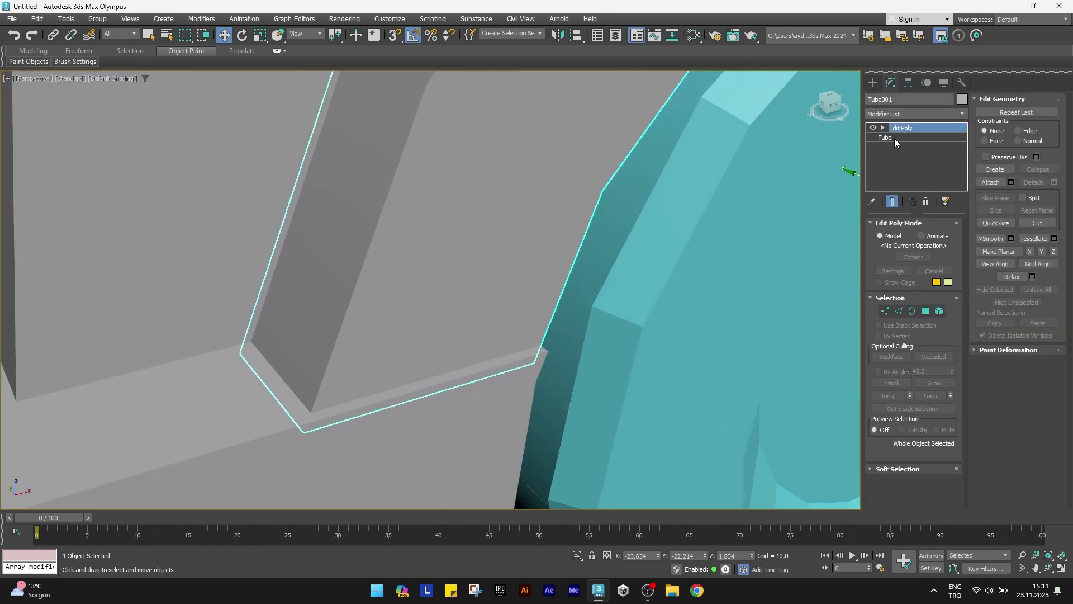
Raise Tube001's Height from 1,5 to 1,624
{"action": "left_click", "coordinate": [895, 139]}
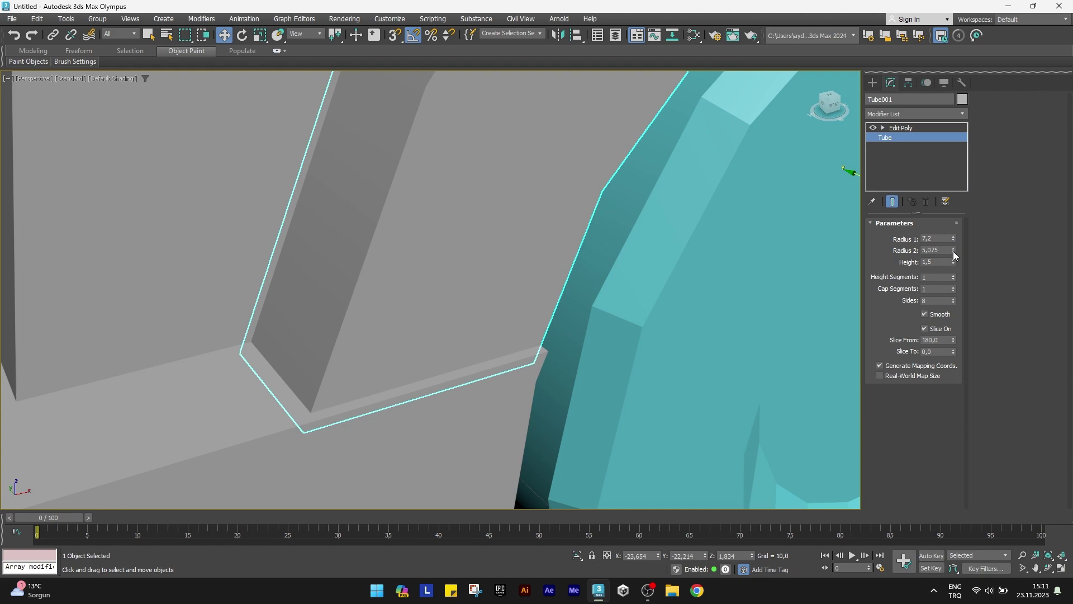
{"action": "left_click_drag", "start_coordinate": [954, 260], "coordinate": [955, 261]}
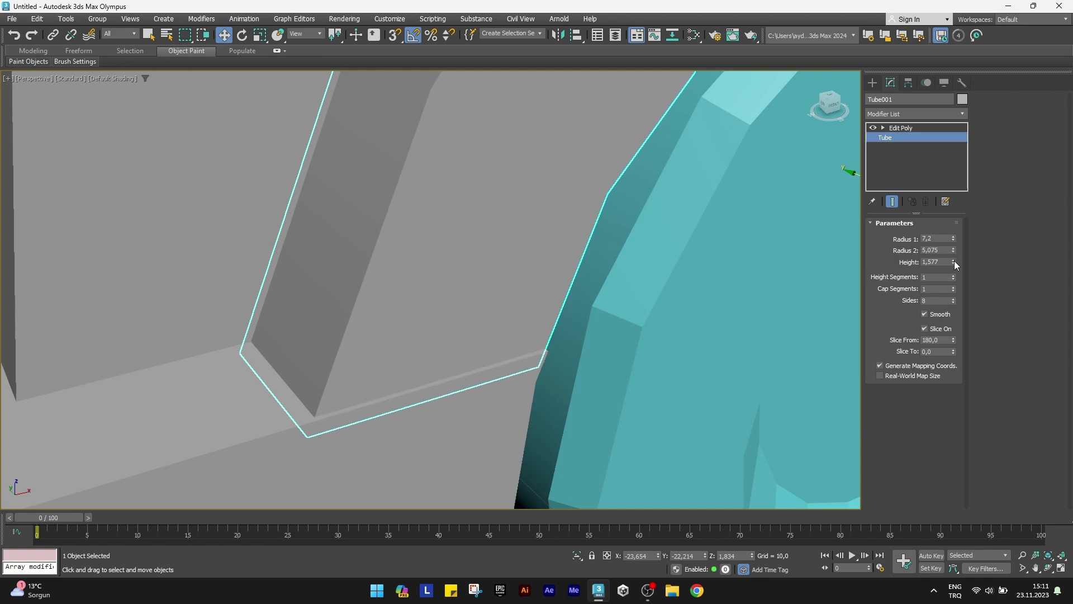
{"action": "scroll", "coordinate": [559, 280], "scroll_direction": "down", "scroll_amount": 5}
{"action": "middle_click_drag", "start_coordinate": [559, 280], "coordinate": [447, 307], "text": "alt"}
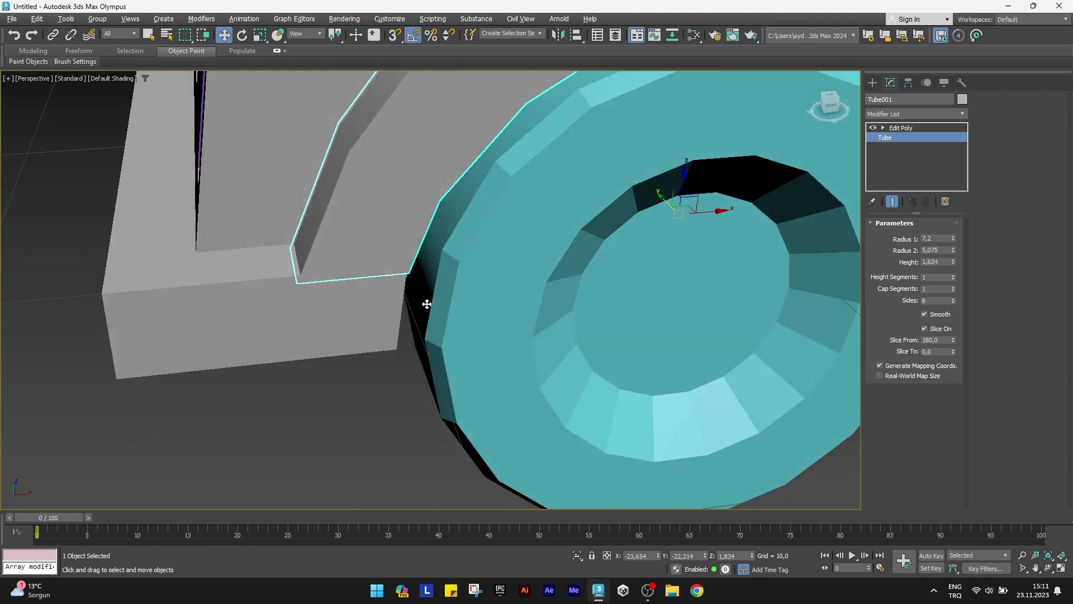
{"action": "scroll", "coordinate": [447, 336], "scroll_direction": "down", "scroll_amount": 4}
Select the front wheel arch and the wheel together
{"action": "left_click", "coordinate": [373, 367]}
{"action": "scroll", "coordinate": [374, 368], "scroll_direction": "down", "scroll_amount": 5}
{"action": "left_click", "coordinate": [394, 310]}
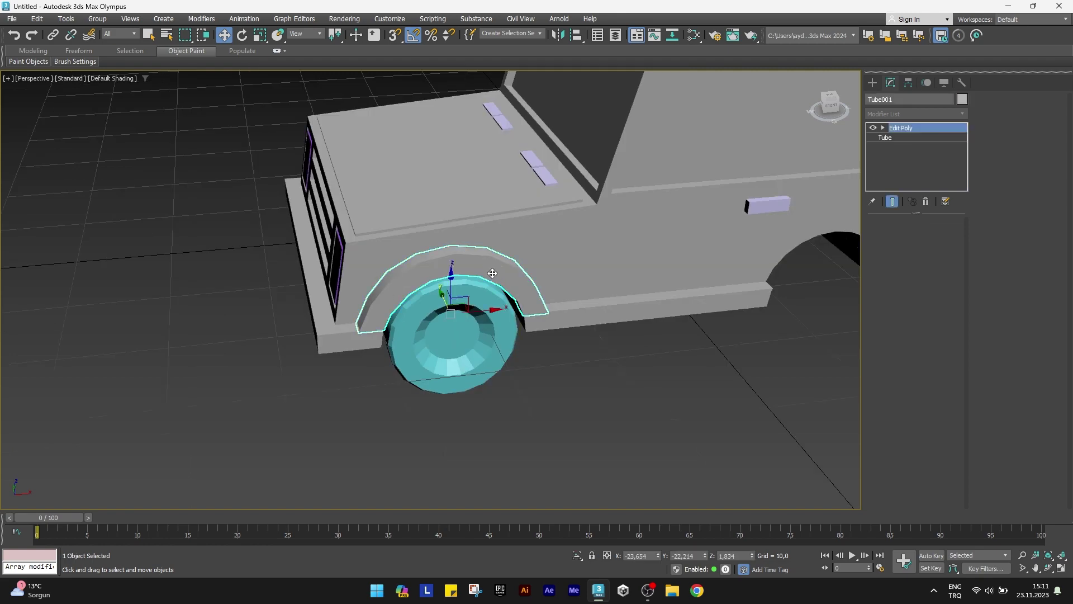
{"action": "left_click", "coordinate": [420, 333], "text": "ctrl"}
{"action": "mouse_move", "coordinate": [420, 332]}
{"action": "middle_mouse_down", "text": "alt"}
{"action": "mouse_move", "coordinate": [501, 333]}
{"action": "mouse_move", "coordinate": [448, 346]}
{"action": "middle_mouse_up", "text": "alt"}
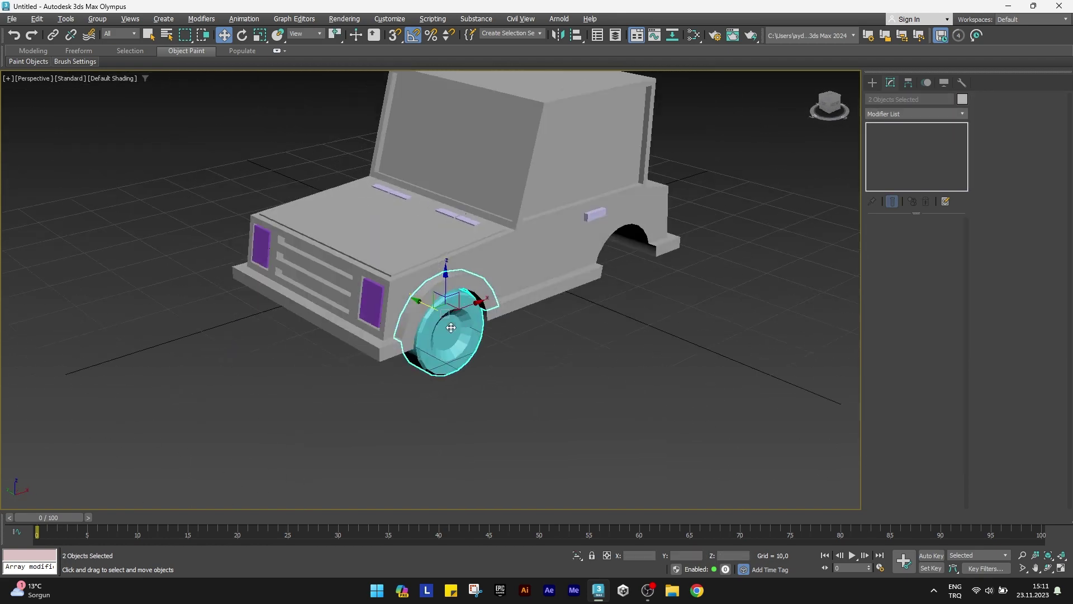
Add a Smooth modifier with Auto Smooth to the Cylinder005 front wheel
{"action": "left_click", "coordinate": [457, 346]}
{"action": "scroll", "coordinate": [457, 346], "scroll_direction": "up", "scroll_amount": 4}
{"action": "scroll", "coordinate": [463, 338], "scroll_direction": "up", "scroll_amount": 2}
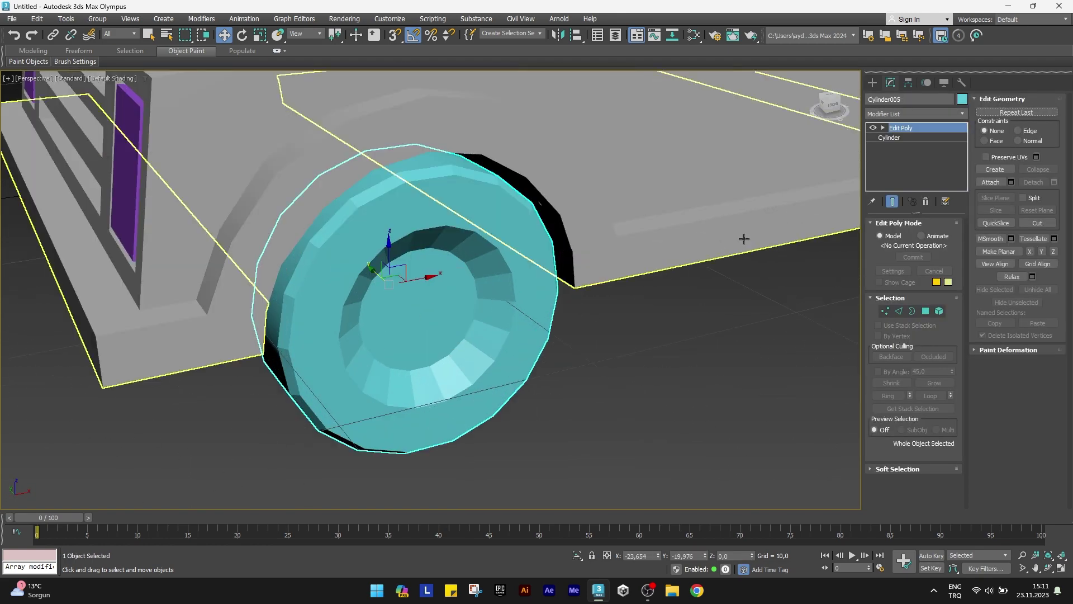
{"action": "left_click", "coordinate": [907, 113]}
{"action": "type", "text": "s"}
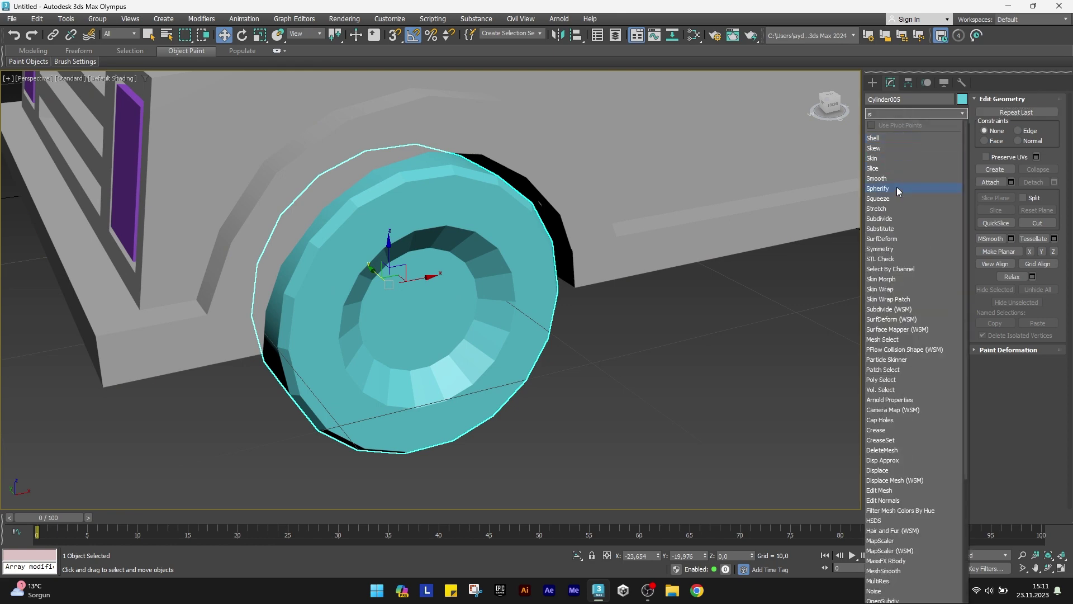
{"action": "left_click", "coordinate": [891, 177]}
{"action": "left_click", "coordinate": [881, 240]}
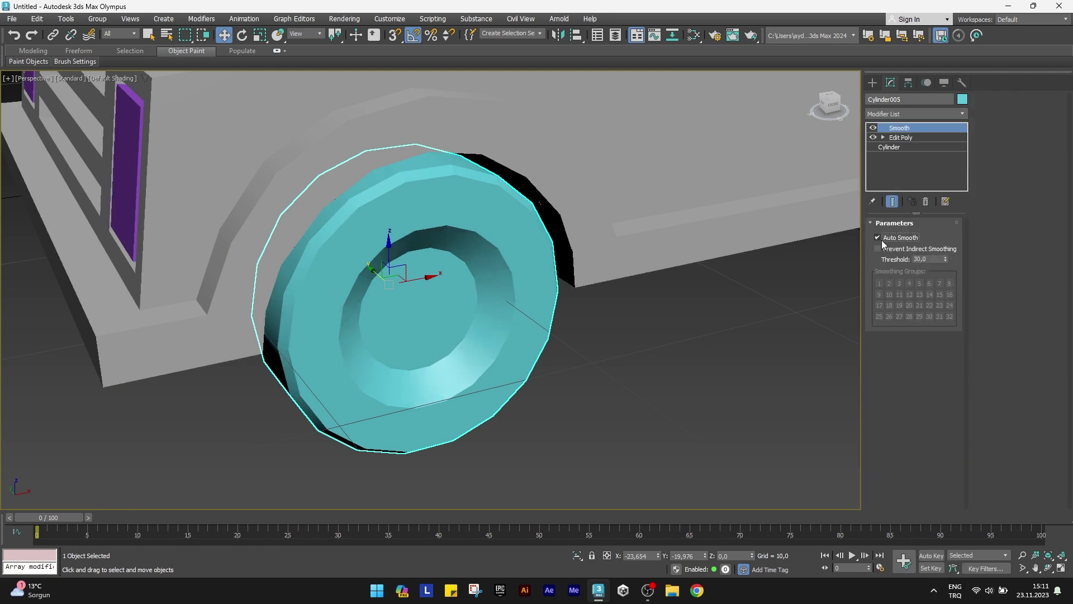
Select the wheel and its arch together and orbit over the hood
{"action": "scroll", "coordinate": [578, 347], "scroll_direction": "down", "scroll_amount": 3}
{"action": "scroll", "coordinate": [531, 349], "scroll_direction": "down", "scroll_amount": 3}
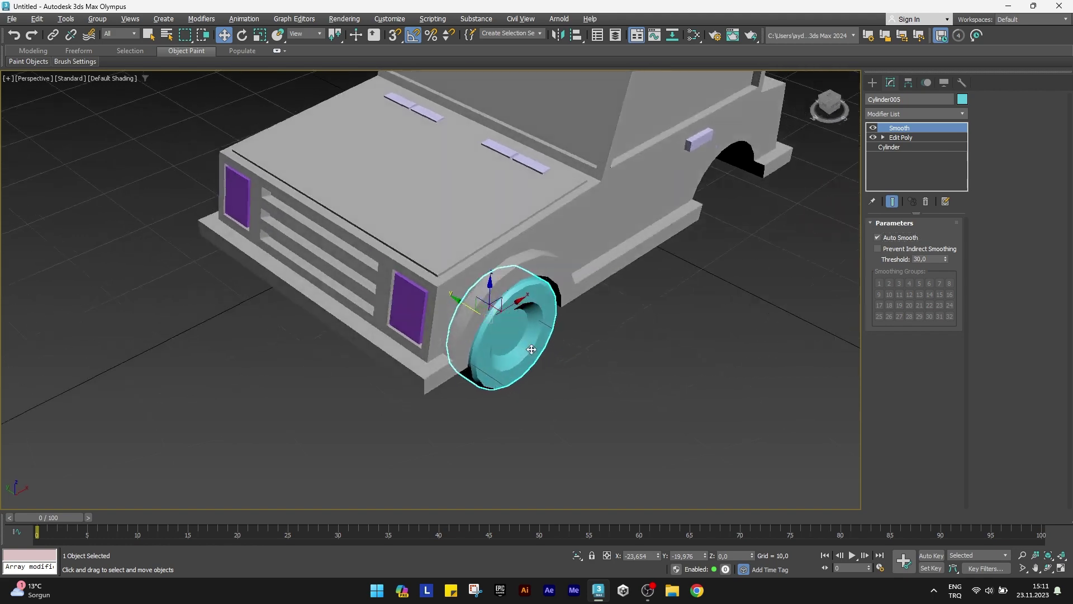
{"action": "left_click", "coordinate": [529, 272], "text": "ctrl"}
{"action": "middle_click_drag", "start_coordinate": [528, 273], "coordinate": [364, 306], "text": "alt"}
Clone the front wheel and arch as copies and rotate them 180° on Z
{"action": "scroll", "coordinate": [395, 365], "scroll_direction": "up", "scroll_amount": 3}
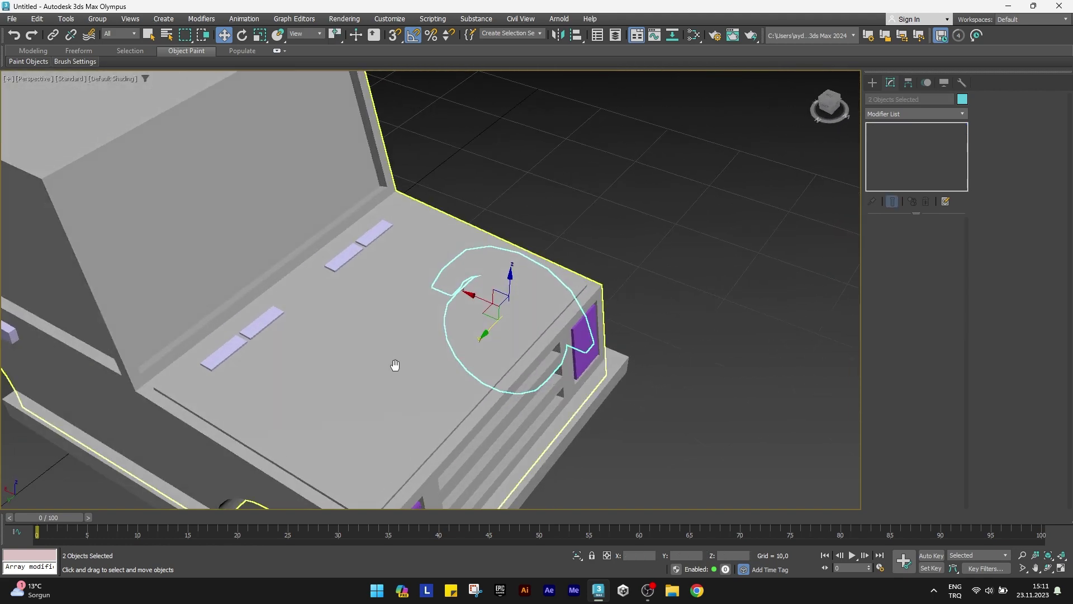
{"action": "middle_click_drag", "start_coordinate": [395, 365], "coordinate": [567, 222]}
{"action": "left_click_drag", "start_coordinate": [570, 213], "coordinate": [358, 414], "text": "shift"}
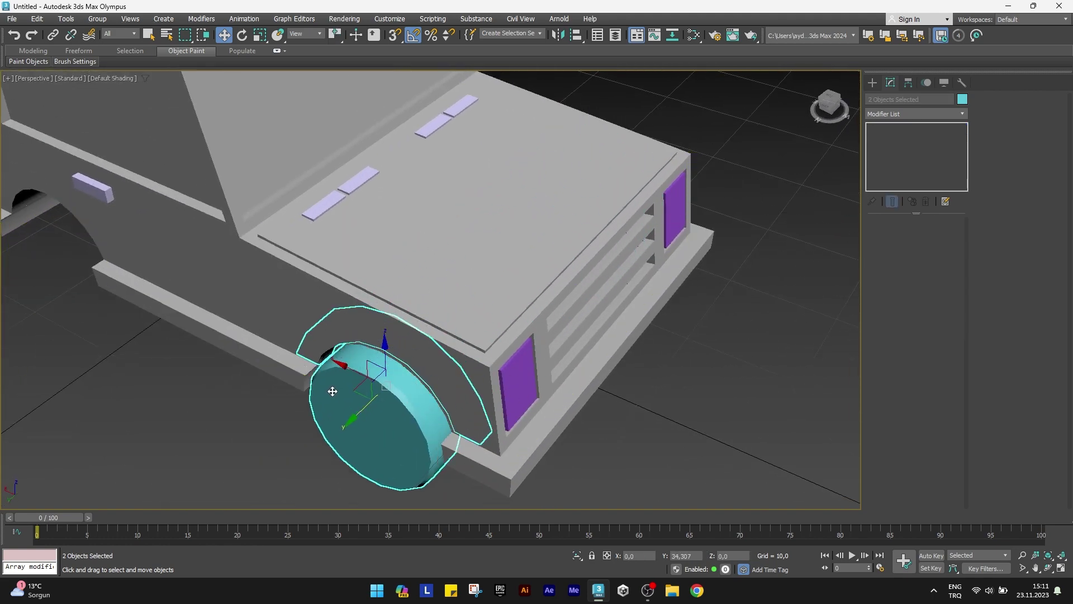
{"action": "left_click", "coordinate": [522, 346]}
{"action": "key", "text": "e"}
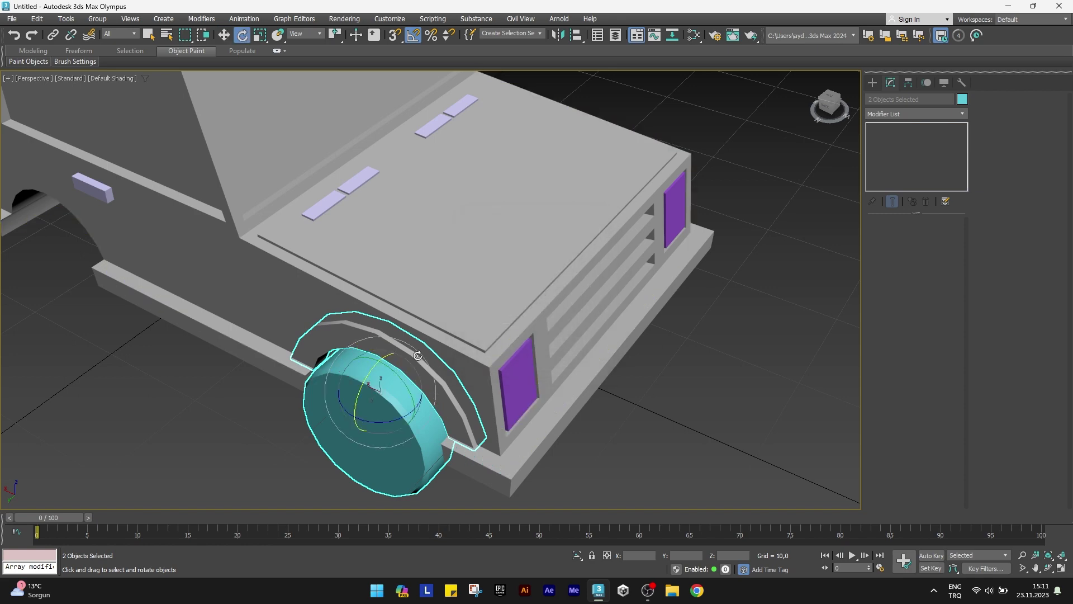
{"action": "middle_click_drag", "start_coordinate": [380, 411], "coordinate": [407, 350]}
{"action": "left_click_drag", "start_coordinate": [407, 351], "coordinate": [507, 349]}
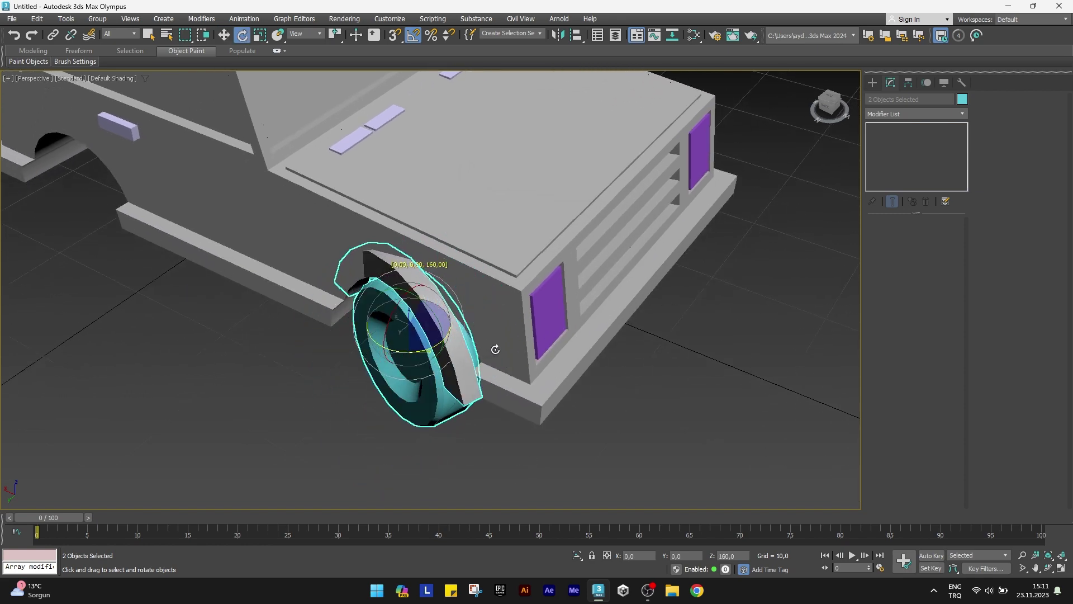
{"action": "key", "text": "w"}
Nudge the copied wheel and arch into place in Top view
{"action": "scroll", "coordinate": [419, 352], "scroll_direction": "up", "scroll_amount": 3}
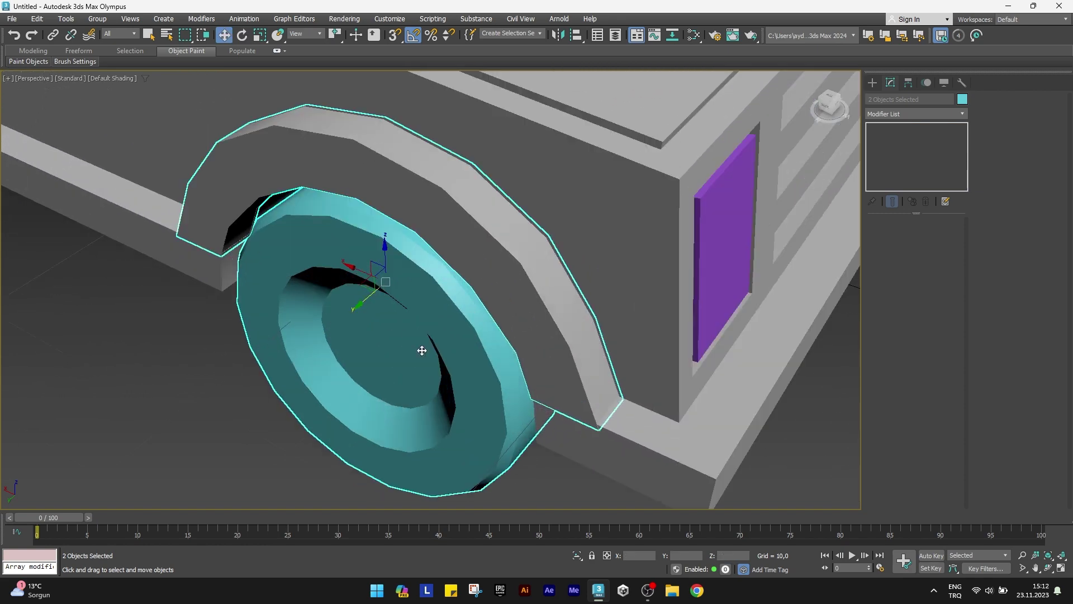
{"action": "scroll", "coordinate": [406, 319], "scroll_direction": "up", "scroll_amount": 3}
{"action": "scroll", "coordinate": [399, 321], "scroll_direction": "up", "scroll_amount": 2}
{"action": "scroll", "coordinate": [399, 322], "scroll_direction": "down", "scroll_amount": 3}
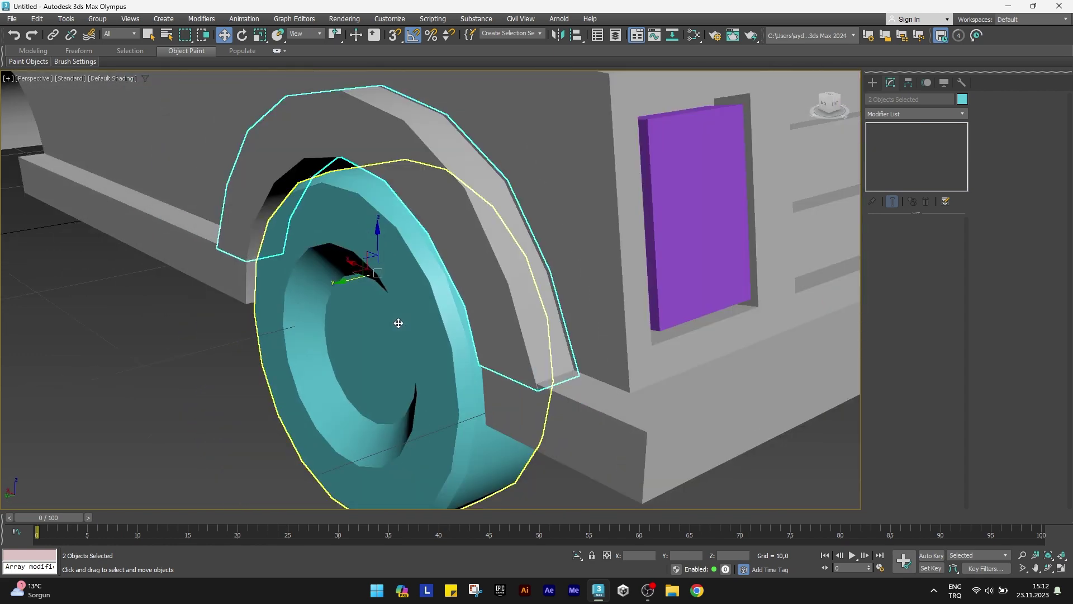
{"action": "key", "text": "t"}
{"action": "scroll", "coordinate": [328, 307], "scroll_direction": "up", "scroll_amount": 5}
{"action": "scroll", "coordinate": [208, 268], "scroll_direction": "up", "scroll_amount": 3}
{"action": "middle_click_drag", "start_coordinate": [208, 268], "coordinate": [490, 358]}
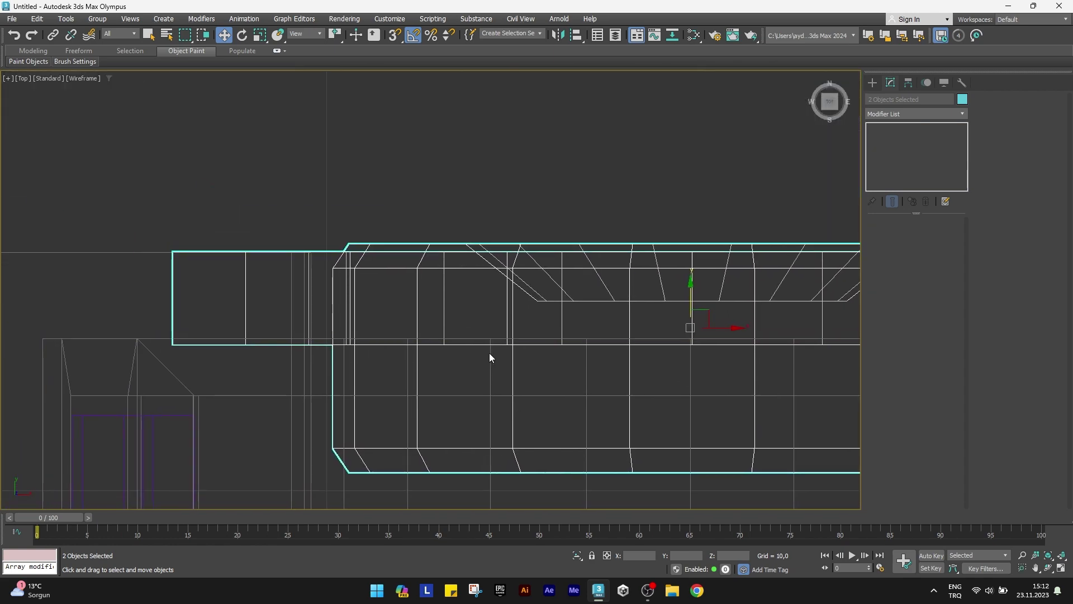
{"action": "left_click_drag", "start_coordinate": [688, 288], "coordinate": [695, 291]}
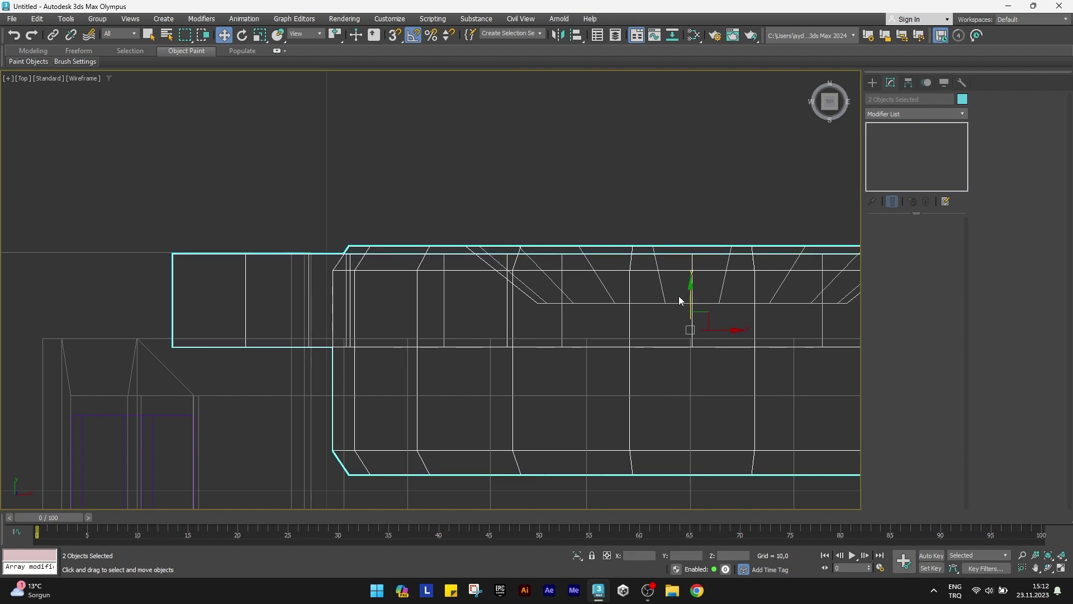
Restore the perspective view and add the other front wheel to the selection
{"action": "key", "text": "shift+z"}
{"action": "key", "text": "shift+z"}
{"action": "key", "text": "shift+z"}
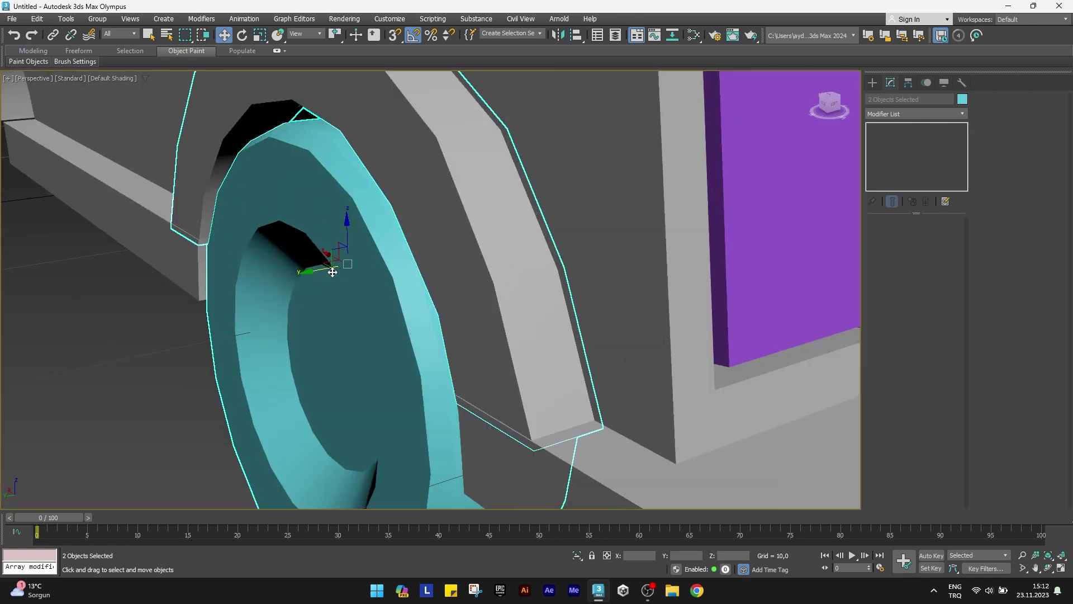
{"action": "key", "text": "shift+z"}
{"action": "key", "text": "shift+z"}
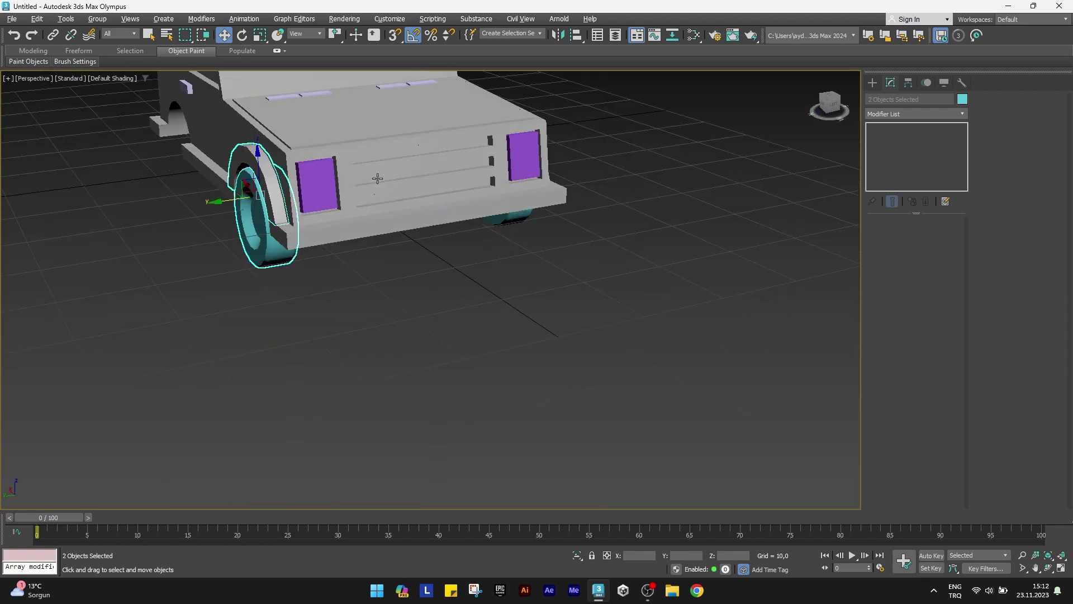
{"action": "key", "text": "shift+z"}
{"action": "left_click", "coordinate": [260, 312], "text": "ctrl"}
Copy both front wheel-and-fender pairs to the rear axle in Front view
{"action": "left_click", "coordinate": [248, 264], "text": "ctrl"}
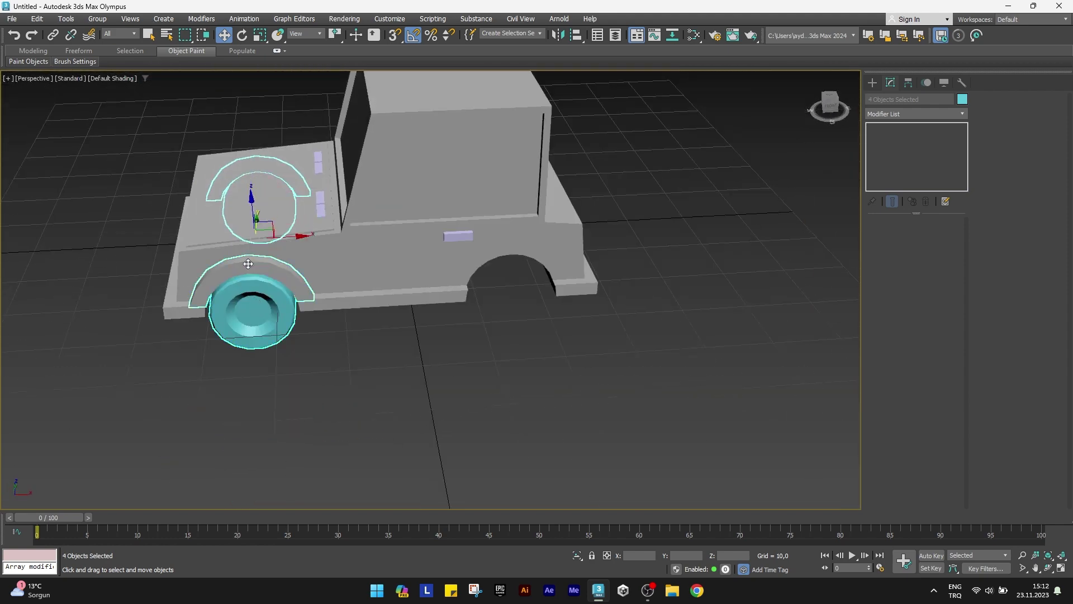
{"action": "key", "text": "f"}
{"action": "scroll", "coordinate": [320, 321], "scroll_direction": "down", "scroll_amount": 5}
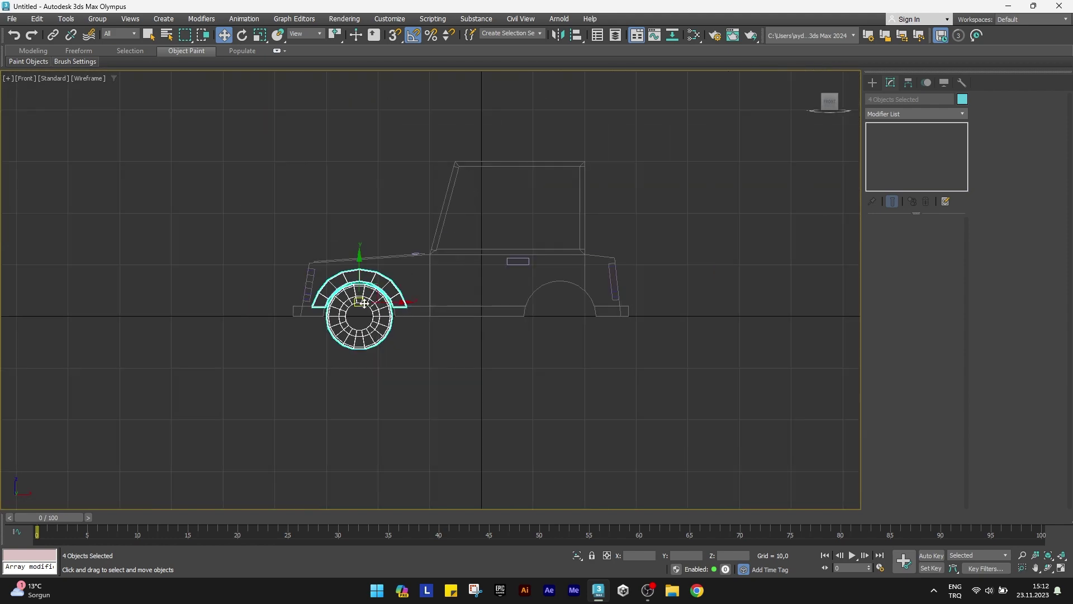
{"action": "left_click_drag", "start_coordinate": [201, 311], "coordinate": [401, 310], "text": "shift"}
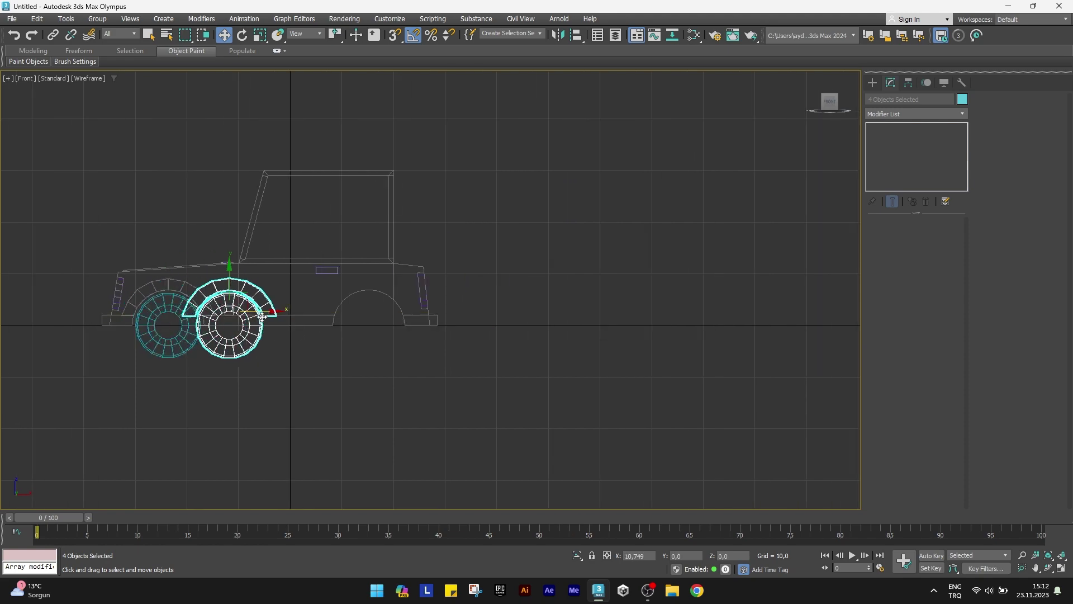
{"action": "left_click", "coordinate": [554, 346]}
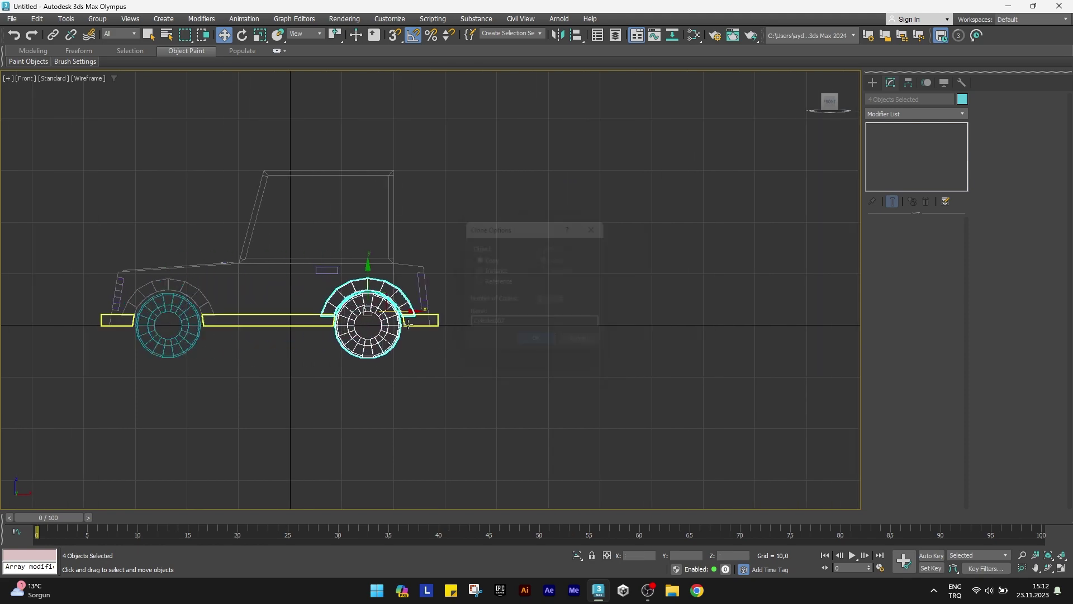
Shift the copied wheels and fenders slightly right along X
{"action": "scroll", "coordinate": [364, 307], "scroll_direction": "up", "scroll_amount": 5}
{"action": "scroll", "coordinate": [352, 343], "scroll_direction": "up", "scroll_amount": 4}
{"action": "scroll", "coordinate": [352, 343], "scroll_direction": "up", "scroll_amount": 3}
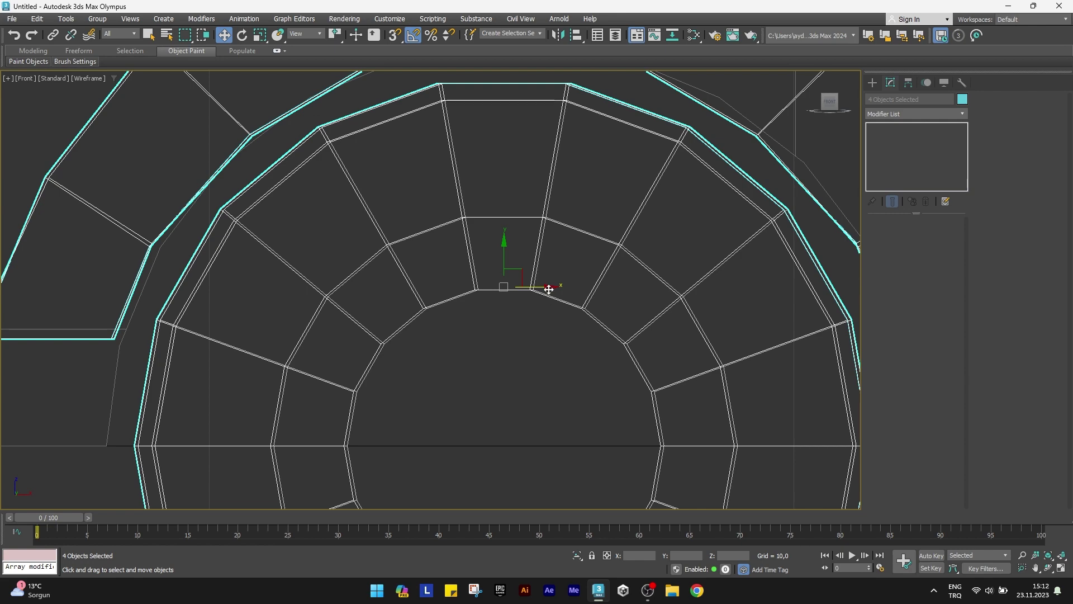
{"action": "left_click_drag", "start_coordinate": [549, 289], "coordinate": [556, 289]}
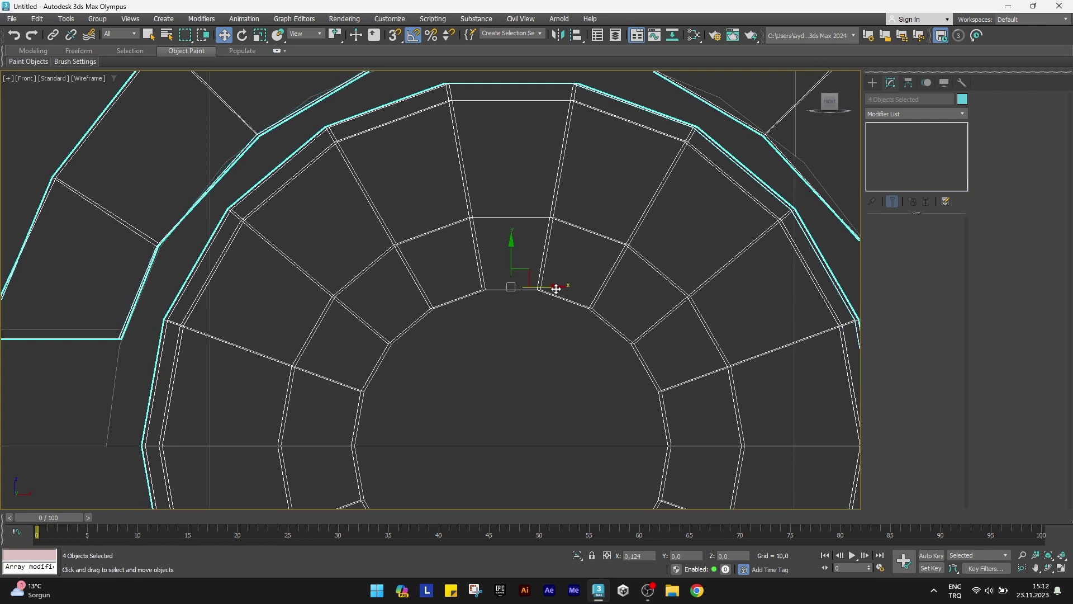
{"action": "scroll", "coordinate": [476, 304], "scroll_direction": "down", "scroll_amount": 2}
Clear the selection and box-select the wheel objects
{"action": "left_click", "coordinate": [197, 444]}
{"action": "scroll", "coordinate": [196, 443], "scroll_direction": "down", "scroll_amount": 1}
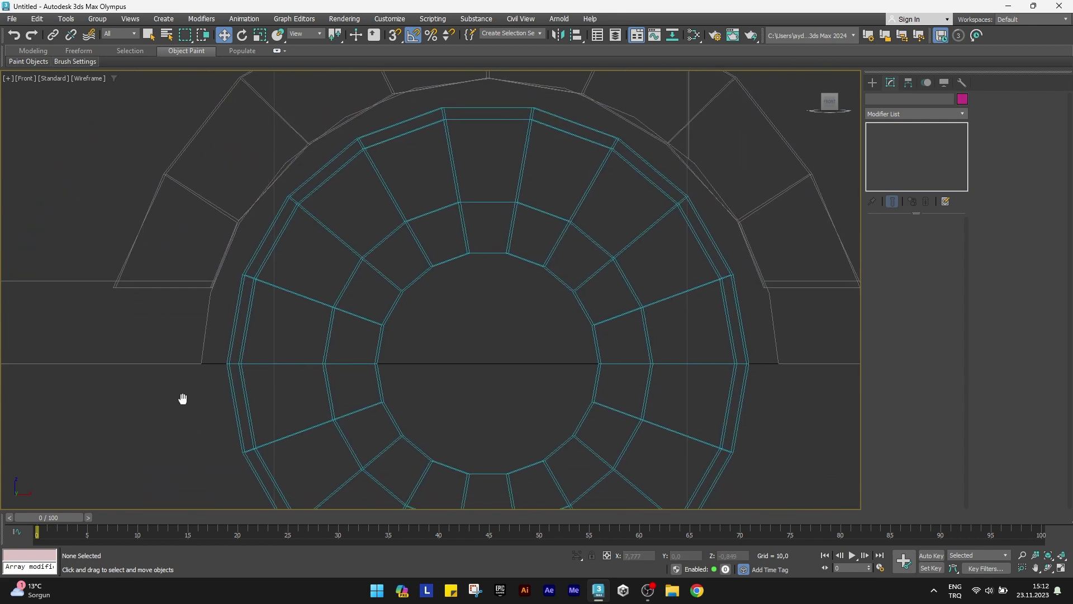
{"action": "scroll", "coordinate": [180, 401], "scroll_direction": "down", "scroll_amount": 1}
{"action": "left_click_drag", "start_coordinate": [361, 436], "coordinate": [491, 401]}
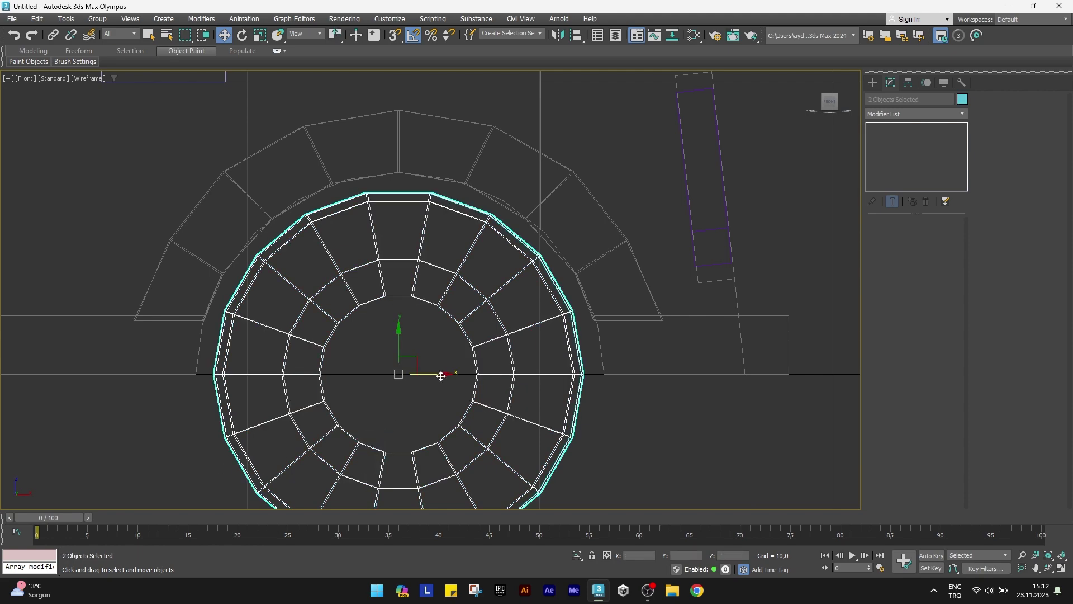
{"action": "scroll", "coordinate": [365, 381], "scroll_direction": "down", "scroll_amount": 2}
{"action": "scroll", "coordinate": [445, 372], "scroll_direction": "down", "scroll_amount": 3}
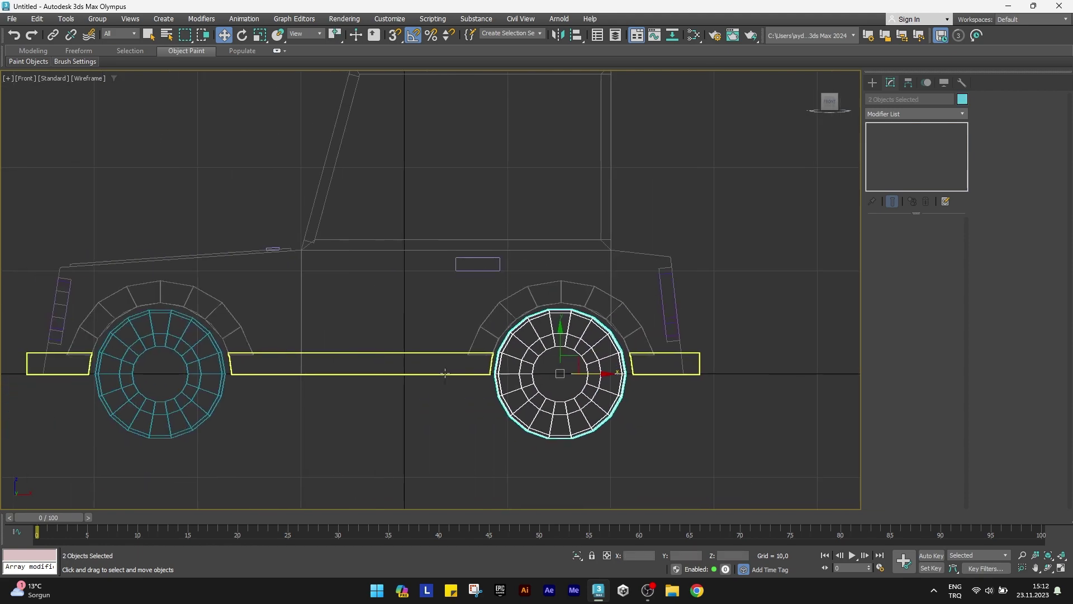
{"action": "scroll", "coordinate": [334, 379], "scroll_direction": "up", "scroll_amount": 3}
{"action": "scroll", "coordinate": [287, 455], "scroll_direction": "up", "scroll_amount": 2}
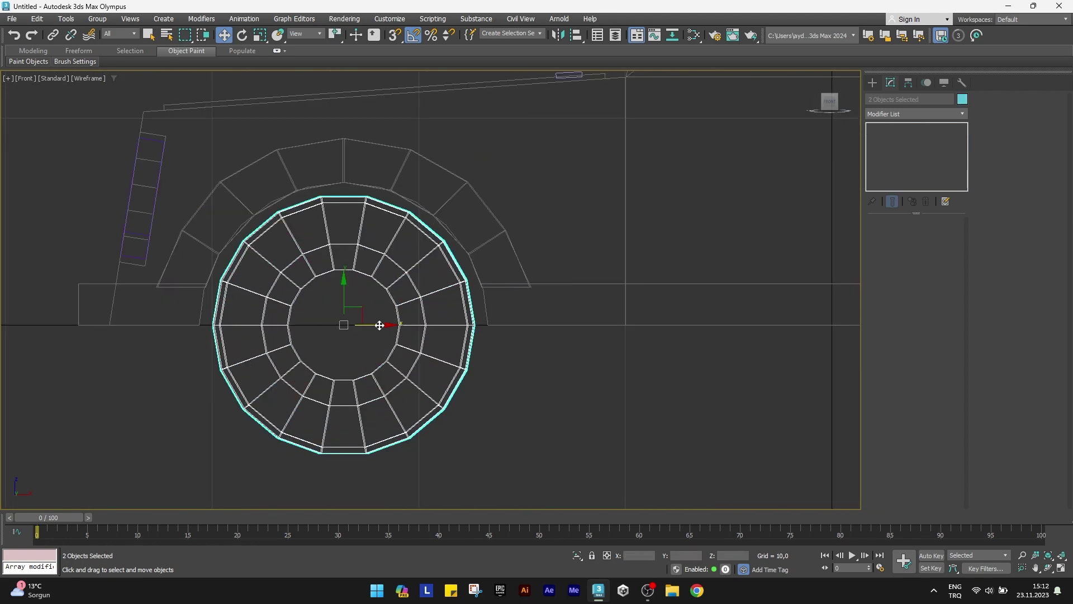
{"action": "scroll", "coordinate": [380, 325], "scroll_direction": "up", "scroll_amount": 2}
{"action": "scroll", "coordinate": [378, 333], "scroll_direction": "down", "scroll_amount": 1}
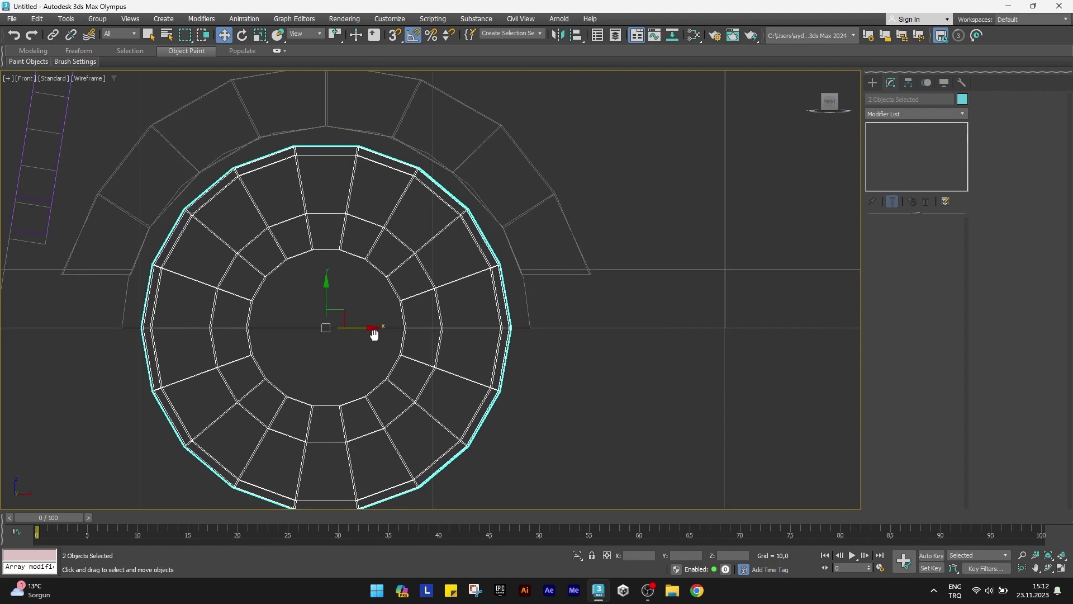
Orbit to the jeep's rear in shaded perspective
{"action": "key", "text": "p"}
{"action": "left_click", "coordinate": [377, 335]}
{"action": "mouse_move", "coordinate": [377, 336]}
{"action": "middle_mouse_down"}
{"action": "mouse_move", "coordinate": [356, 366]}
{"action": "mouse_move", "coordinate": [312, 364]}
{"action": "mouse_move", "coordinate": [339, 342]}
{"action": "middle_mouse_up"}
{"action": "scroll", "coordinate": [339, 342], "scroll_direction": "up", "scroll_amount": 3}
{"action": "scroll", "coordinate": [339, 342], "scroll_direction": "up", "scroll_amount": 2}
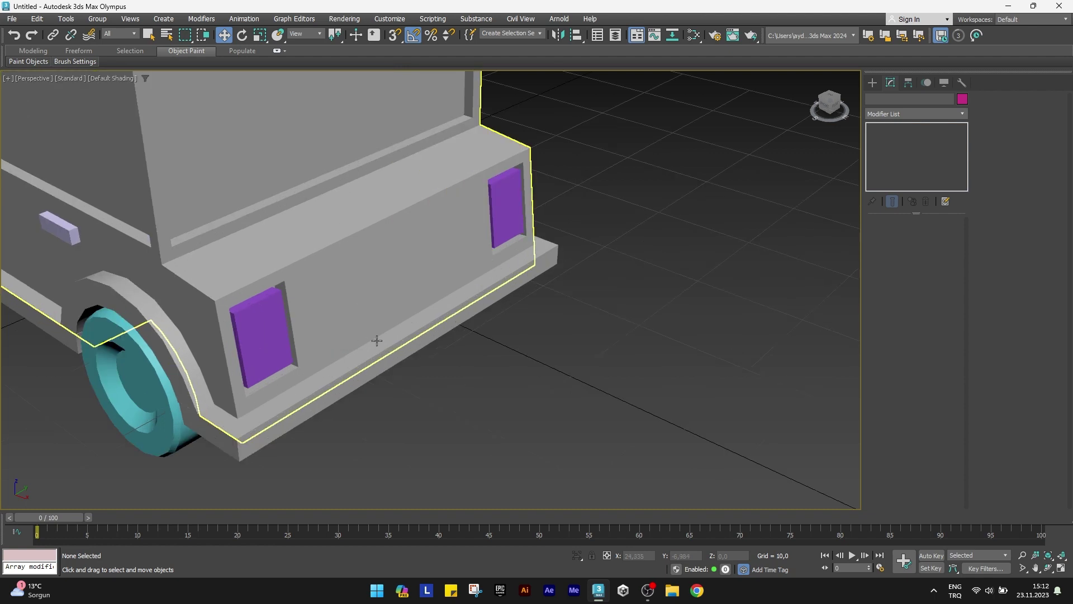
Create a small cylinder near the jeep body
{"action": "left_click", "coordinate": [873, 84]}
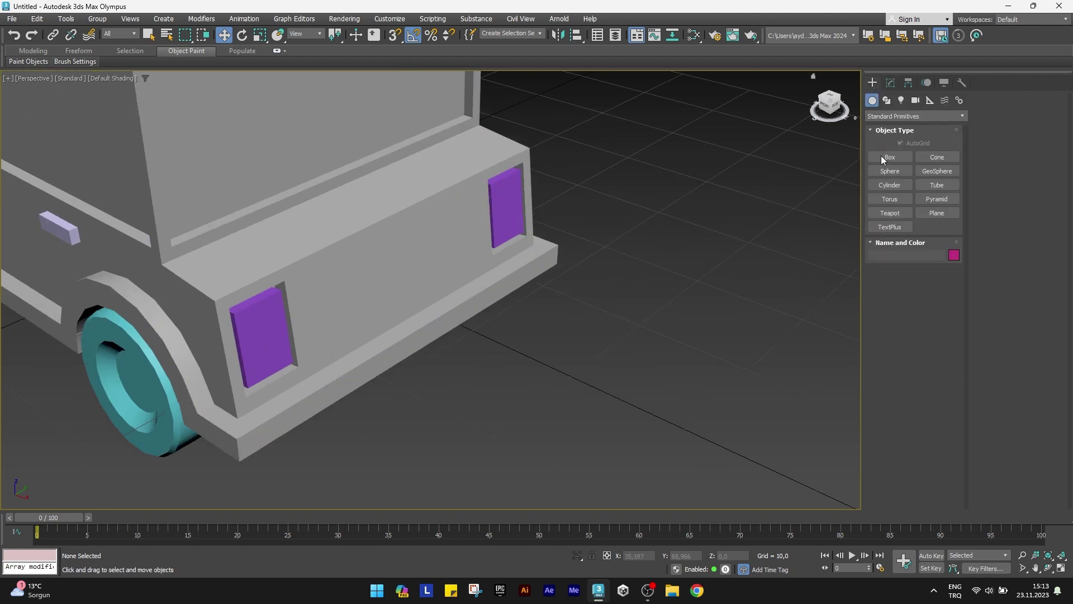
{"action": "left_click", "coordinate": [889, 185]}
{"action": "left_click_drag", "start_coordinate": [521, 370], "coordinate": [540, 370]}
{"action": "left_click", "coordinate": [540, 296]}
{"action": "scroll", "coordinate": [541, 328], "scroll_direction": "up", "scroll_amount": 2}
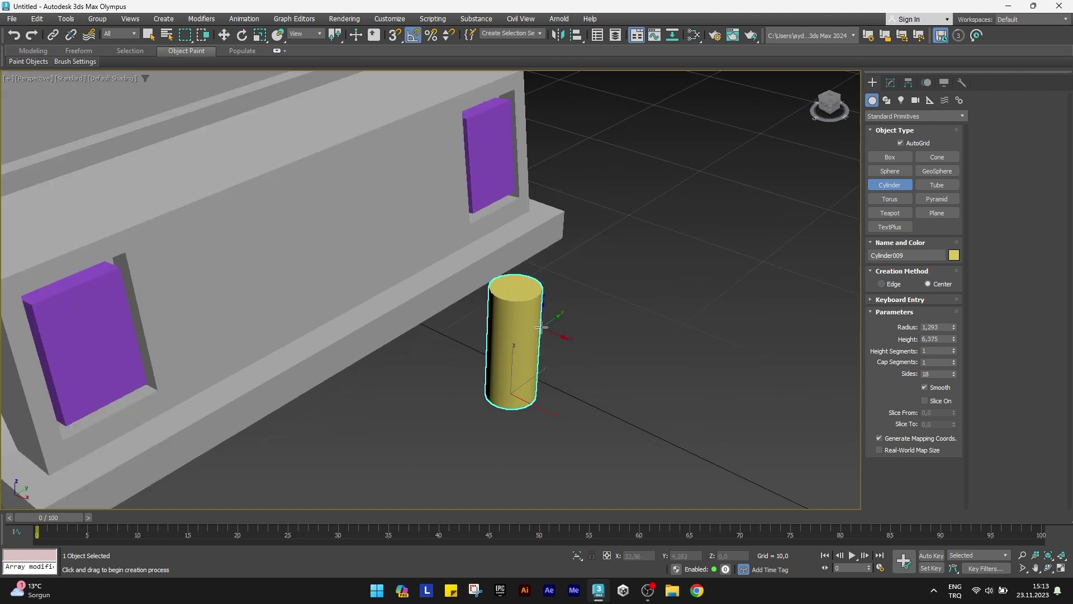
{"action": "key", "text": "w"}
Tip the cylinder onto its side, align it to the bumper box, and lower it there
{"action": "key", "text": "e"}
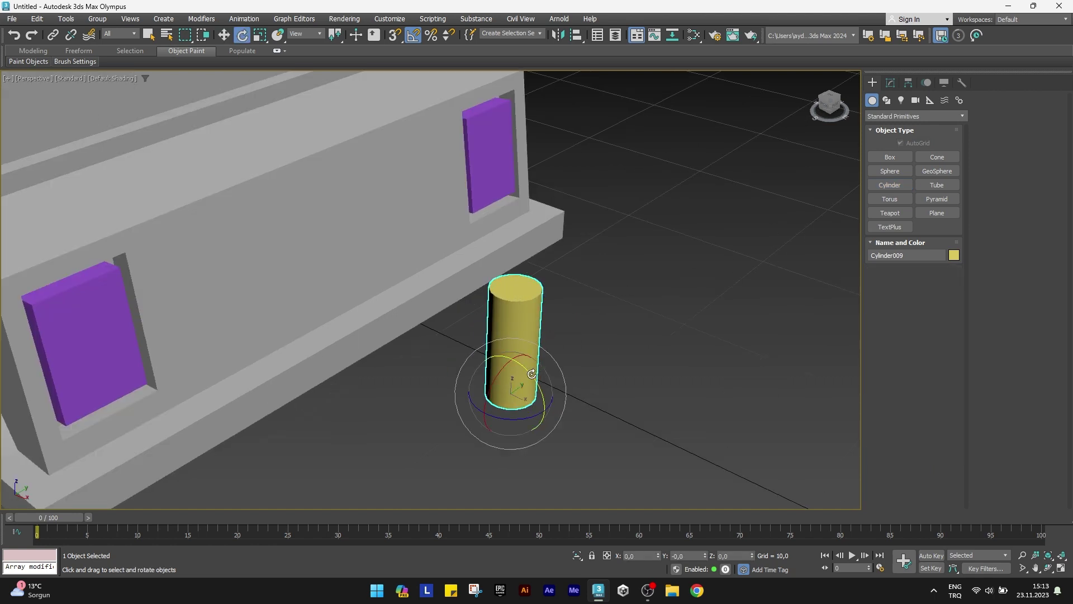
{"action": "left_click_drag", "start_coordinate": [533, 375], "coordinate": [561, 418]}
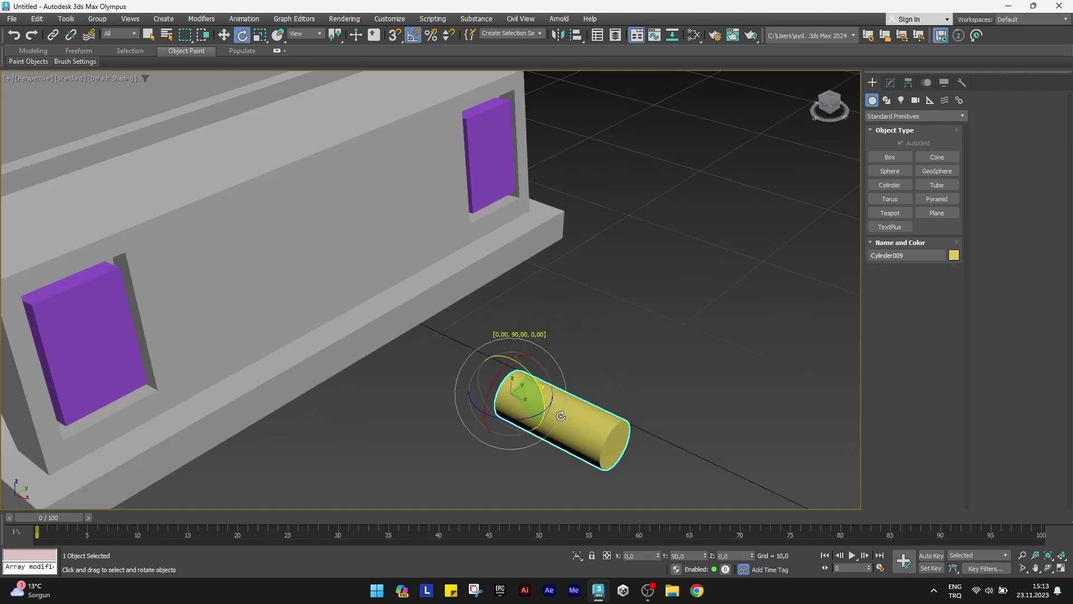
{"action": "key", "text": "w"}
{"action": "left_click", "coordinate": [578, 41]}
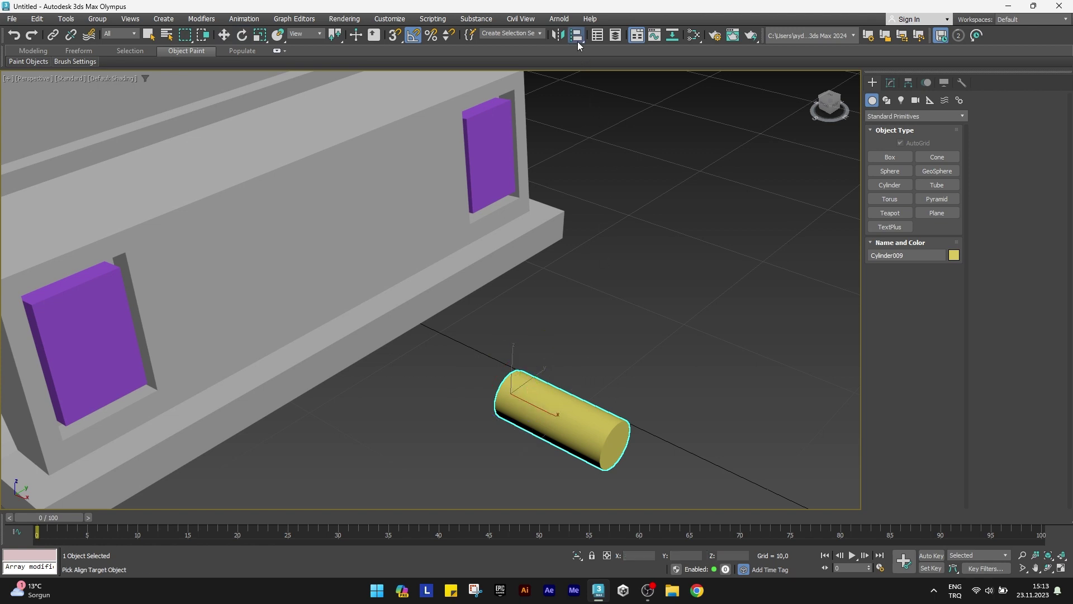
{"action": "left_click", "coordinate": [415, 315]}
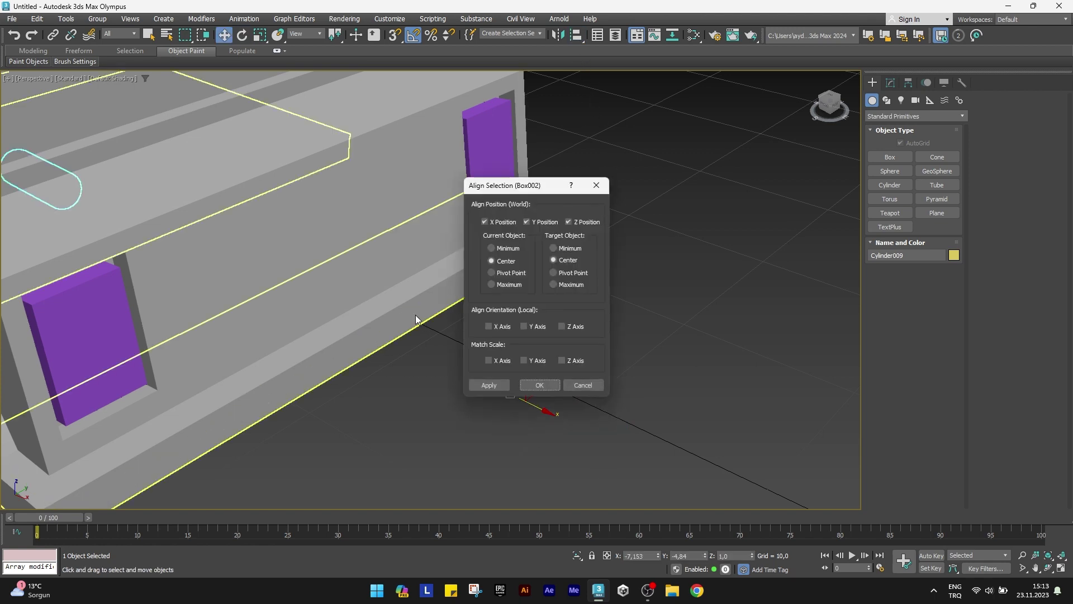
{"action": "left_click", "coordinate": [553, 448]}
{"action": "scroll", "coordinate": [242, 303], "scroll_direction": "down", "scroll_amount": 5}
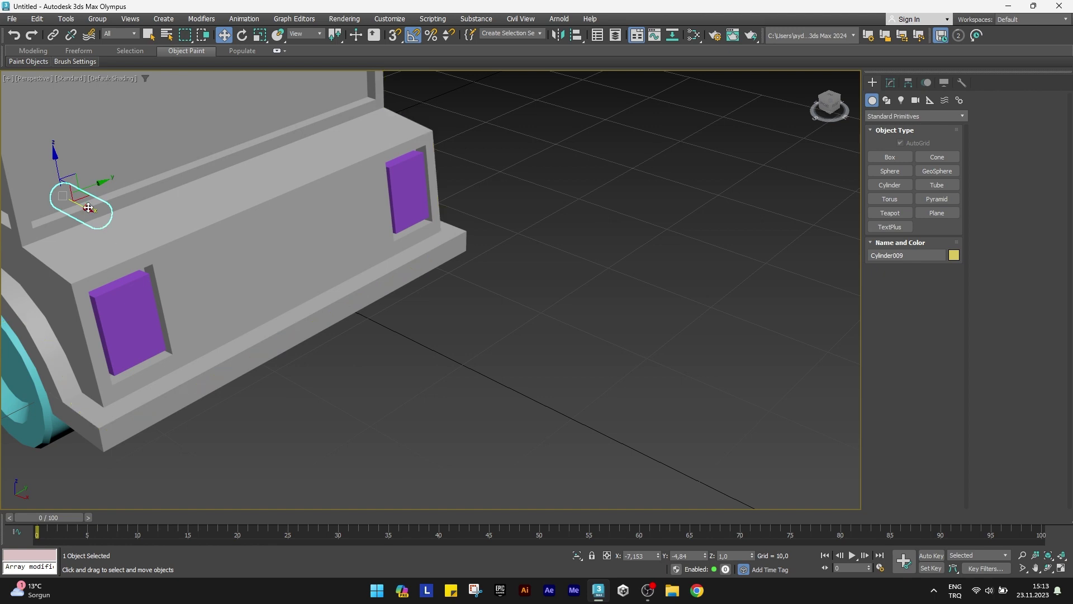
{"action": "left_click_drag", "start_coordinate": [89, 208], "coordinate": [310, 350]}
{"action": "scroll", "coordinate": [309, 350], "scroll_direction": "up", "scroll_amount": 4}
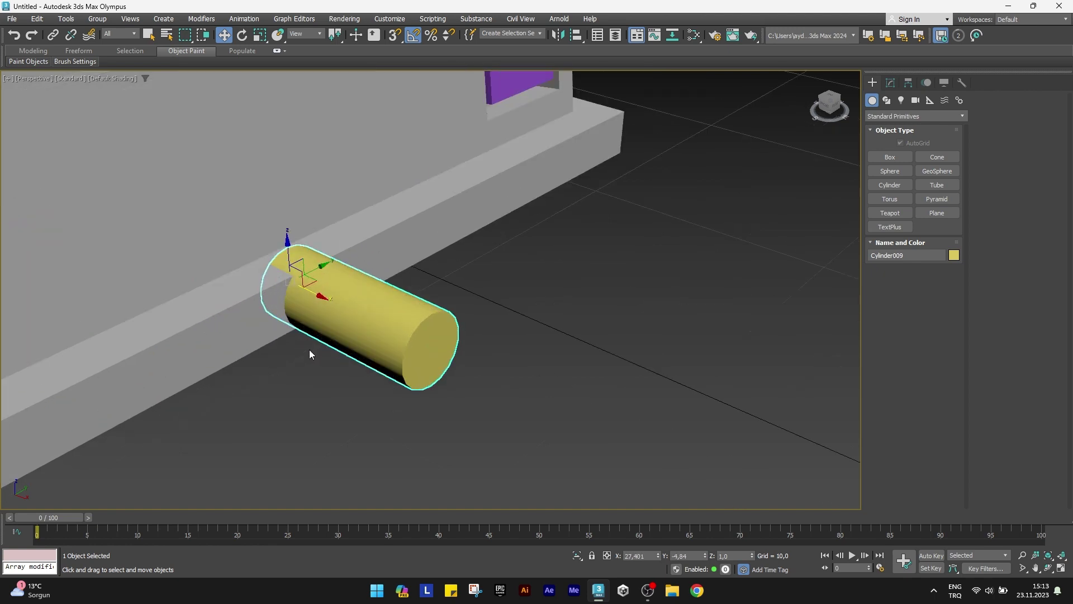
Give the cylinder radius 0,8 and height 1,5, then nudge it slightly along X
{"action": "left_click", "coordinate": [890, 82]}
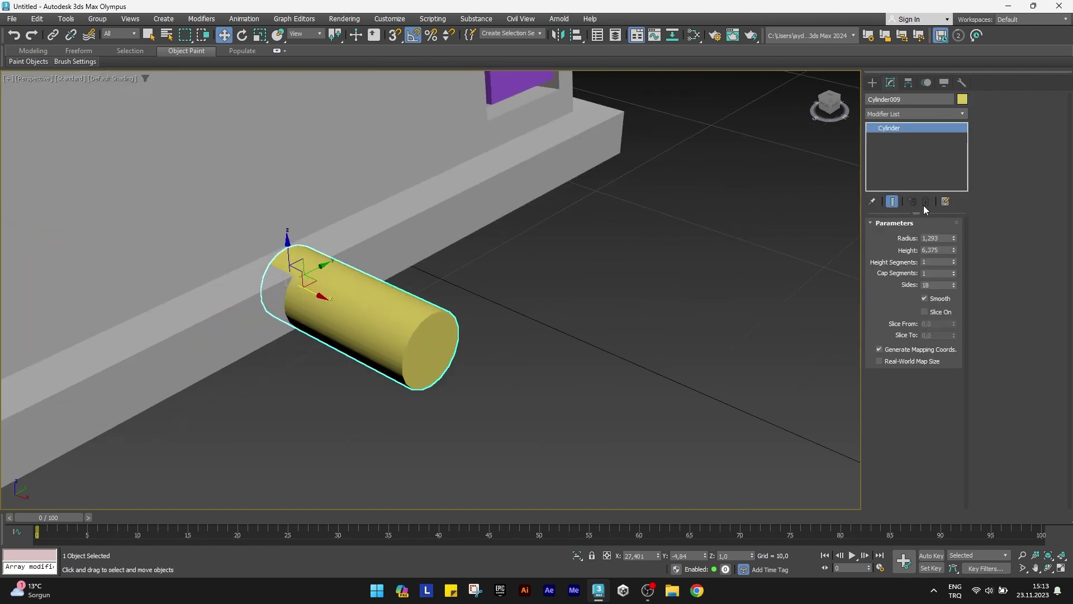
{"action": "left_click_drag", "start_coordinate": [954, 238], "coordinate": [955, 260]}
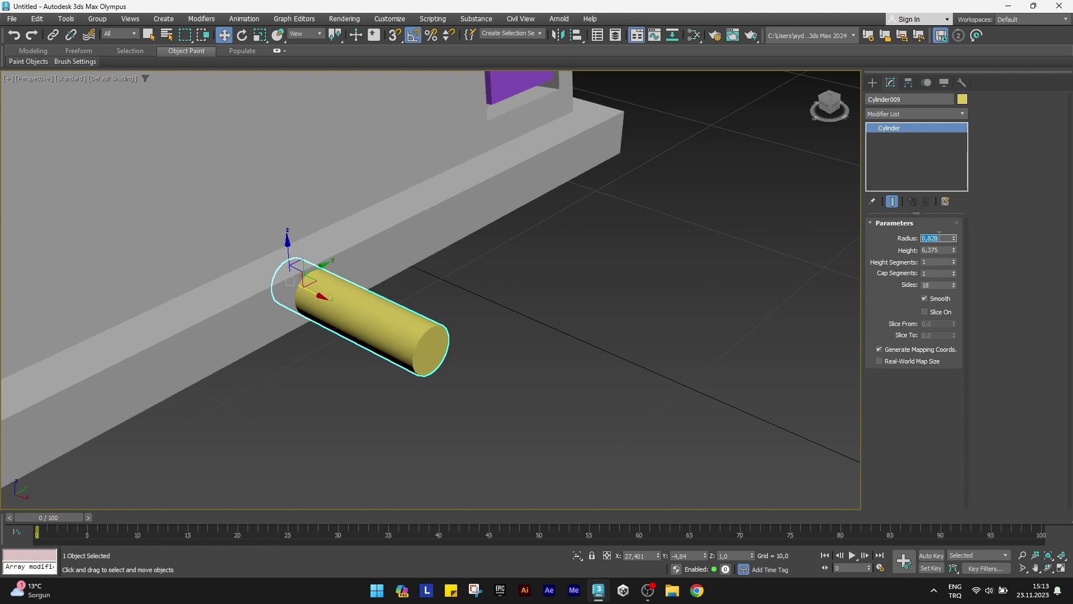
{"action": "type", "text": "8"}
{"action": "key", "text": "Tab"}
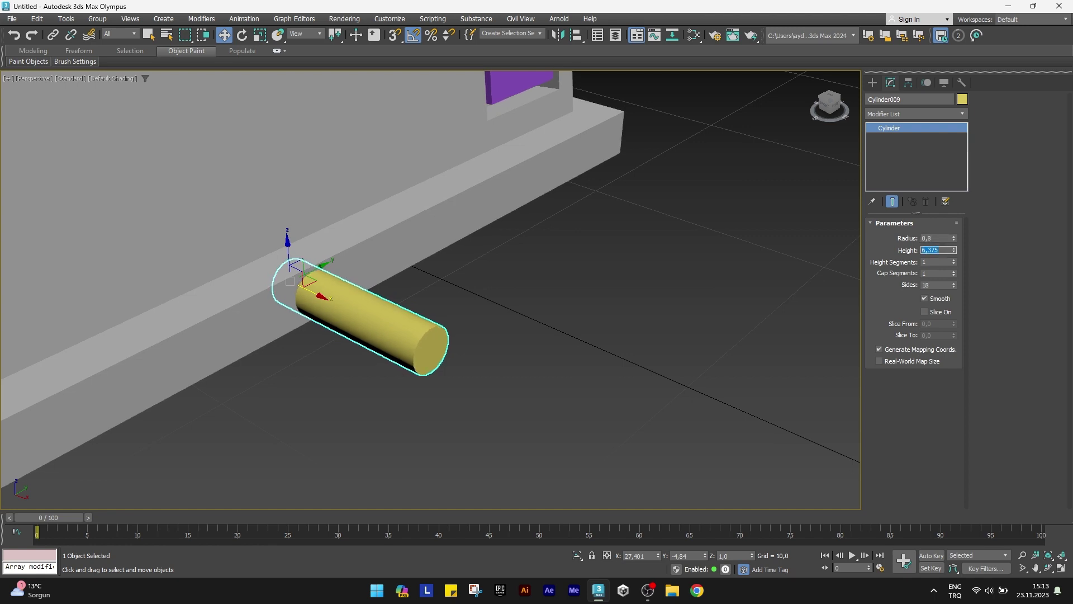
{"action": "type", "text": "15"}
{"action": "key", "text": "Tab"}
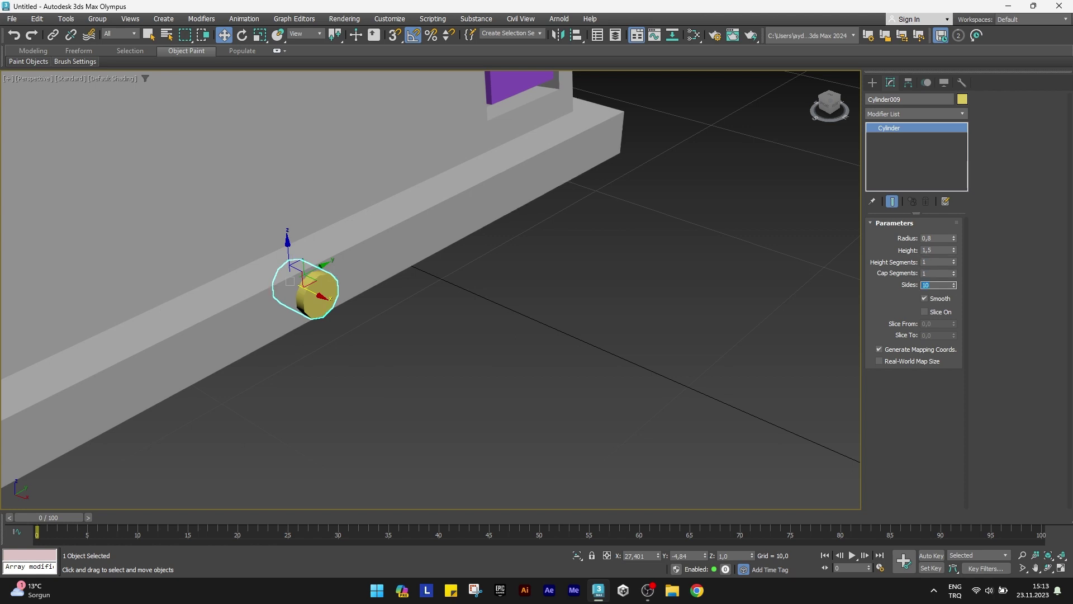
{"action": "scroll", "coordinate": [366, 303], "scroll_direction": "up", "scroll_amount": 4}
{"action": "scroll", "coordinate": [366, 303], "scroll_direction": "up", "scroll_amount": 3}
{"action": "scroll", "coordinate": [366, 303], "scroll_direction": "up", "scroll_amount": 1}
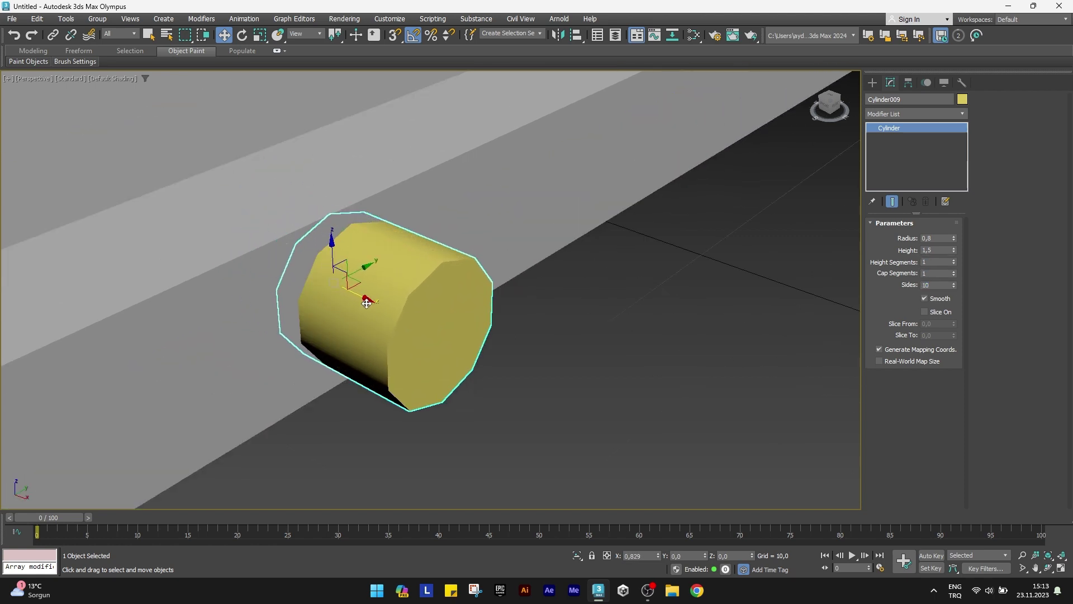
{"action": "middle_click_drag", "start_coordinate": [539, 298], "coordinate": [564, 274]}
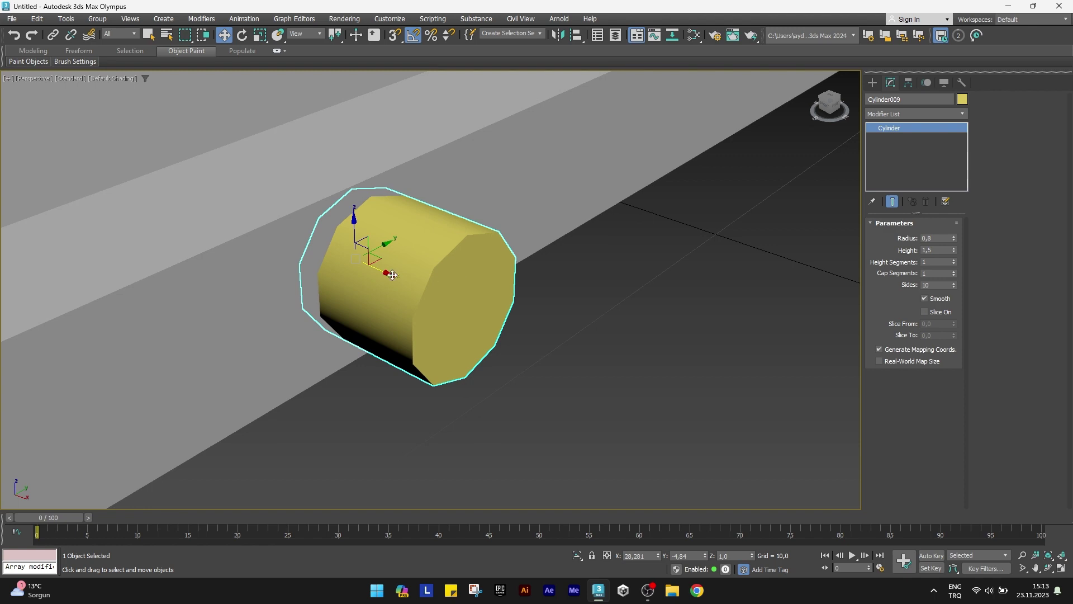
{"action": "left_click_drag", "start_coordinate": [392, 275], "coordinate": [394, 279]}
Add an Edit Poly modifier to Cylinder009 and select its end cap polygon
{"action": "left_click", "coordinate": [884, 113]}
{"action": "type", "text": "e"}
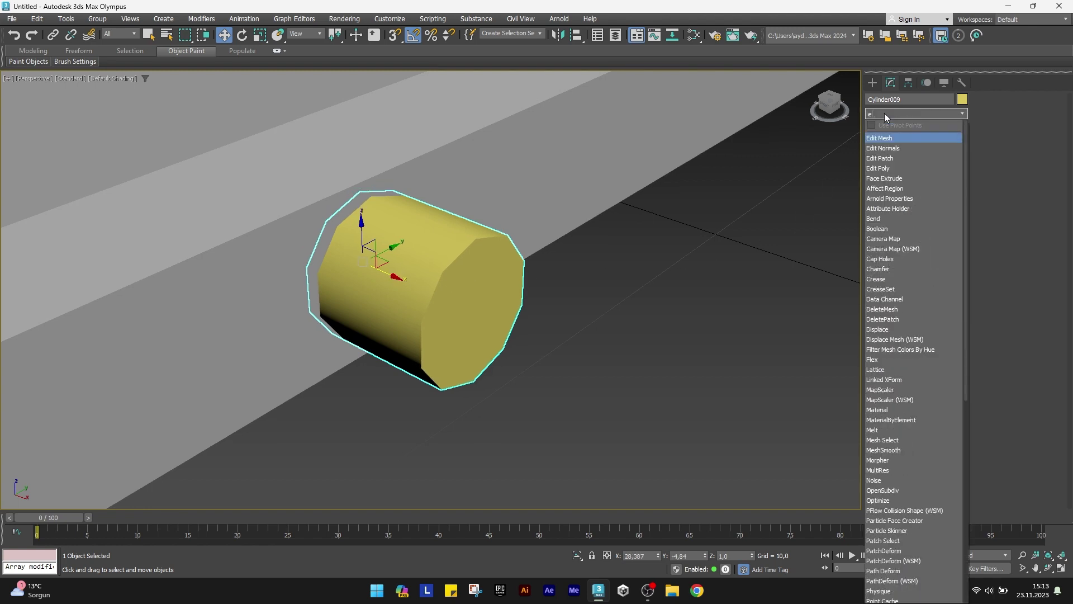
{"action": "left_click", "coordinate": [878, 168]}
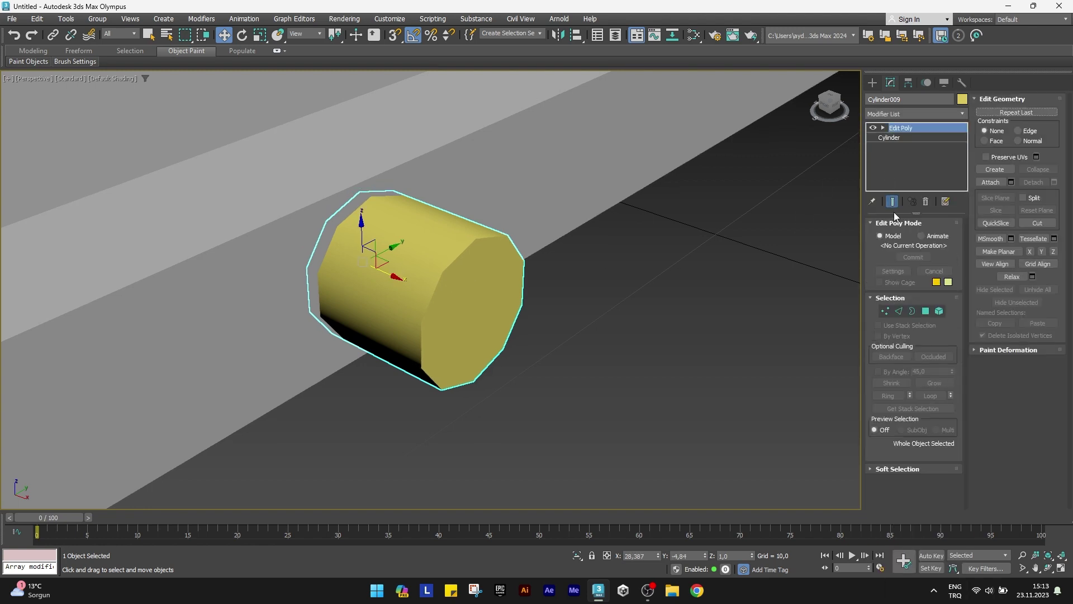
{"action": "left_click", "coordinate": [925, 312]}
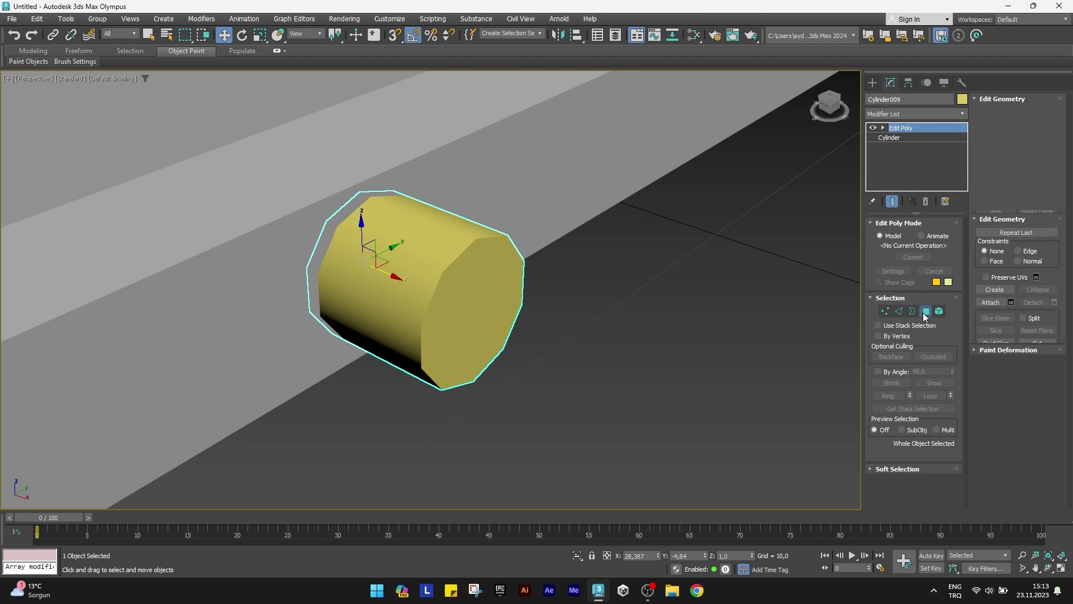
{"action": "left_click", "coordinate": [481, 319]}
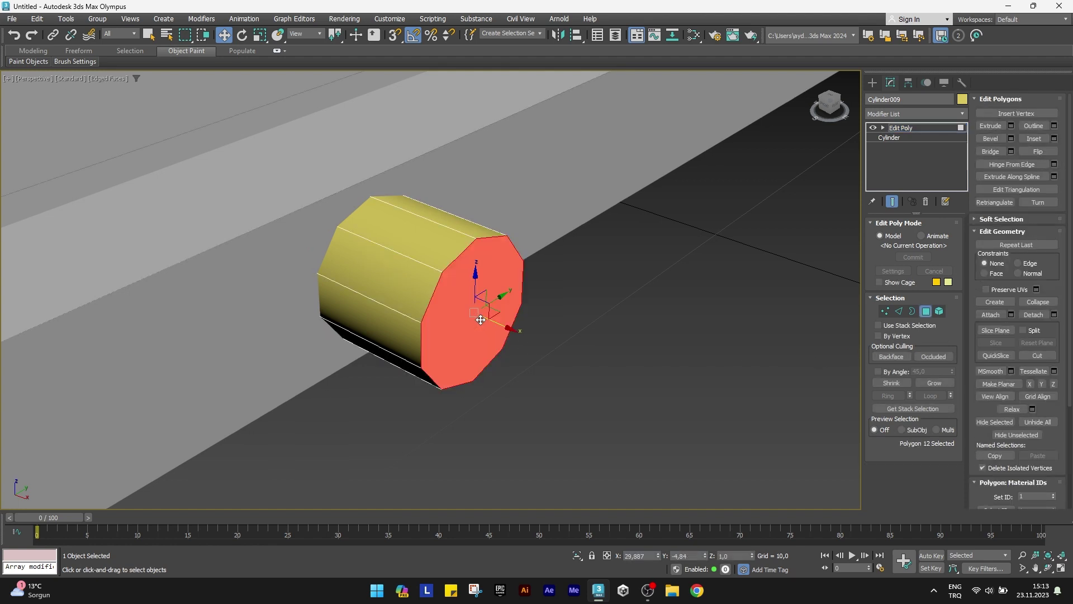
Inset the end cap by 0,3
{"action": "left_click", "coordinate": [1054, 139]}
{"action": "left_click", "coordinate": [454, 312]}
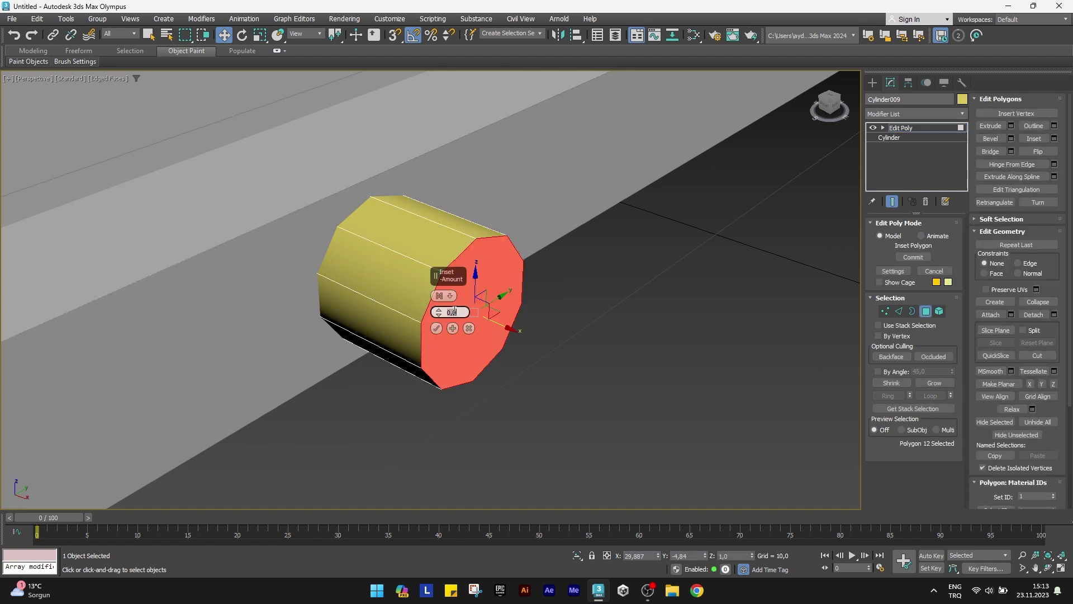
{"action": "type", "text": "0,3"}
{"action": "key", "text": "Return"}
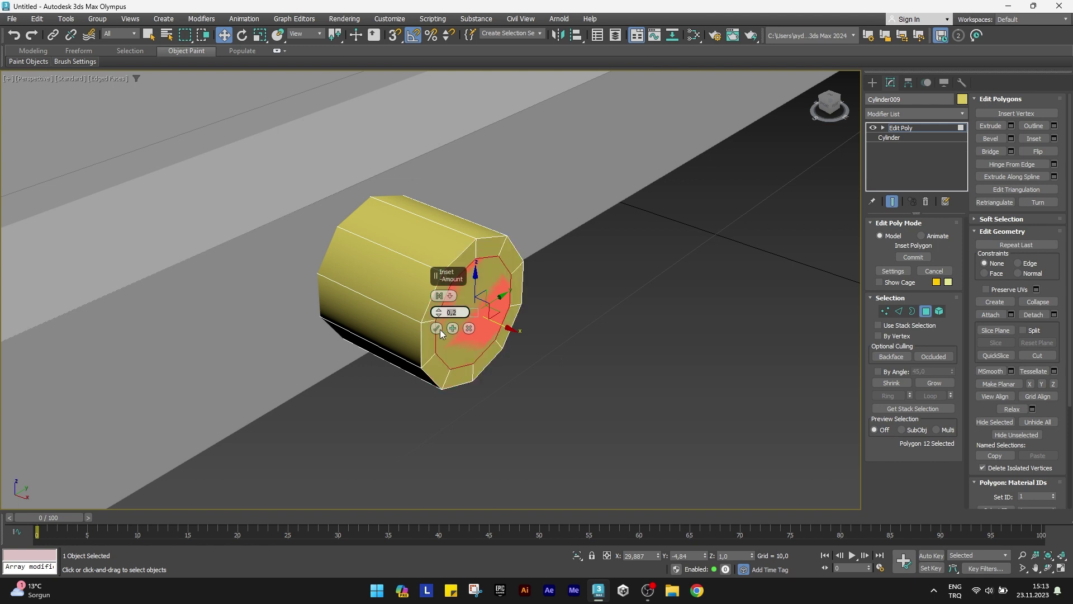
{"action": "left_click", "coordinate": [436, 329]}
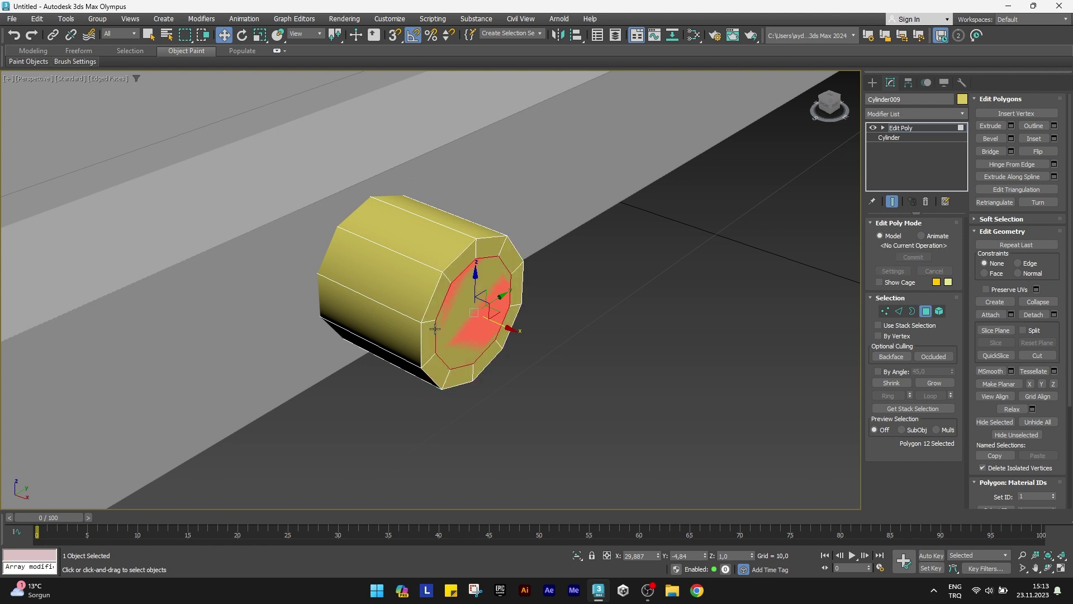
Extrude the inset cap inward by 1 to form a recessed opening
{"action": "left_click", "coordinate": [1011, 126]}
{"action": "left_click", "coordinate": [467, 312]}
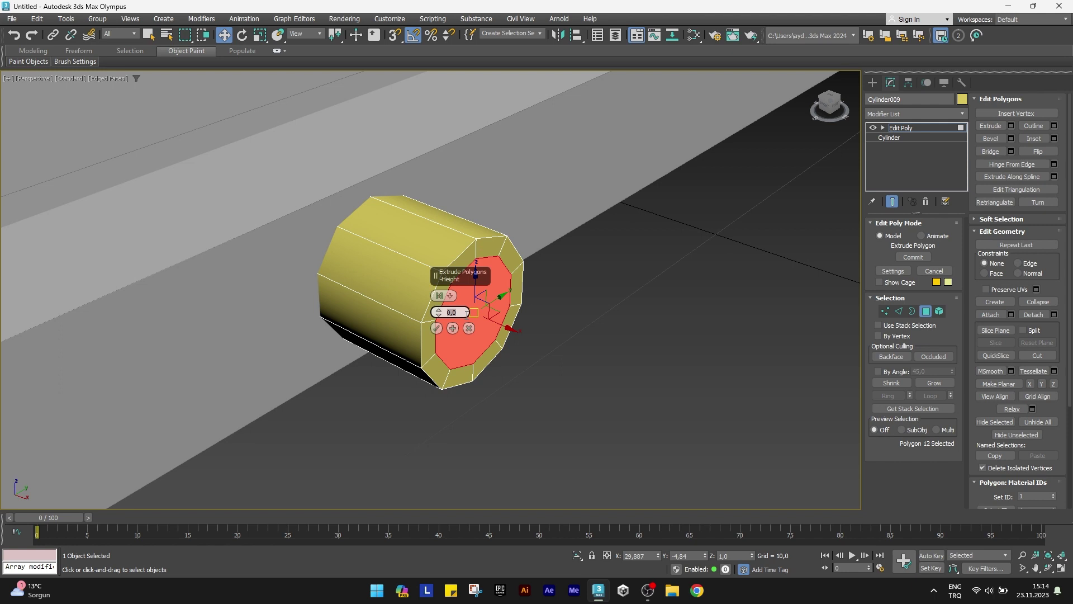
{"action": "type", "text": "1"}
{"action": "key", "text": "Return"}
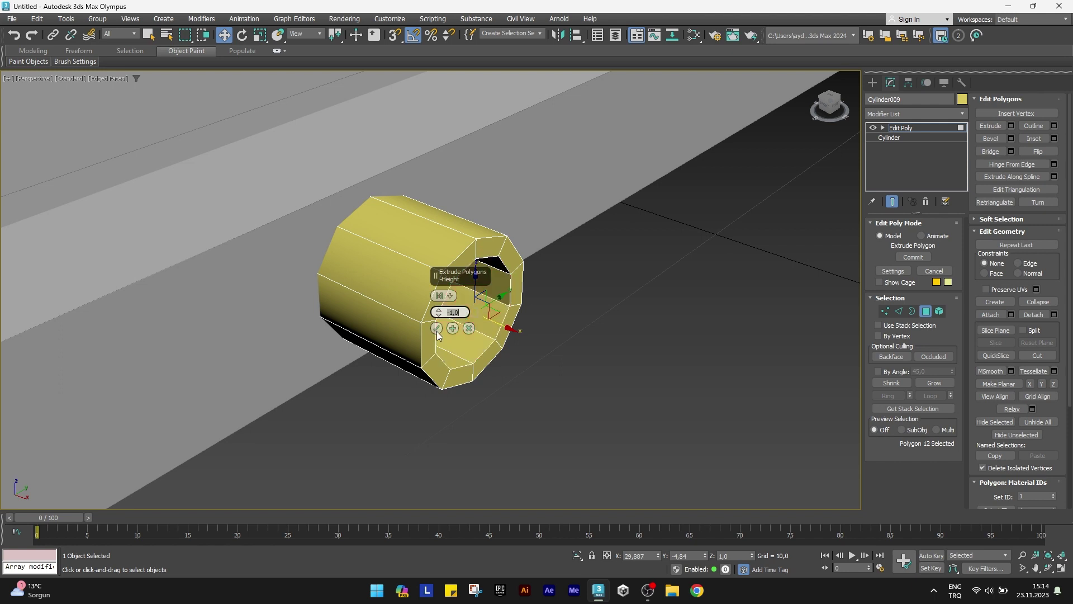
{"action": "left_click", "coordinate": [437, 330]}
Scale the vertices at the cylinder's open end up to about 107%
{"action": "scroll", "coordinate": [441, 326], "scroll_direction": "down", "scroll_amount": 2}
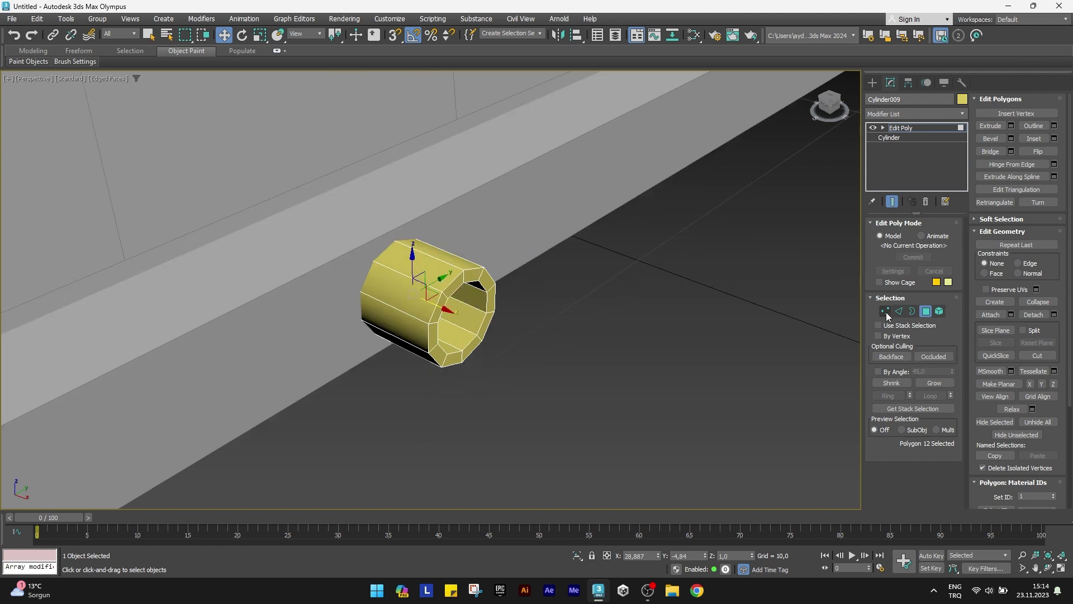
{"action": "left_click", "coordinate": [885, 312]}
{"action": "mouse_move", "coordinate": [659, 311]}
{"action": "middle_mouse_down", "text": "alt"}
{"action": "mouse_move", "coordinate": [575, 302]}
{"action": "mouse_move", "coordinate": [598, 289]}
{"action": "middle_mouse_up", "text": "alt"}
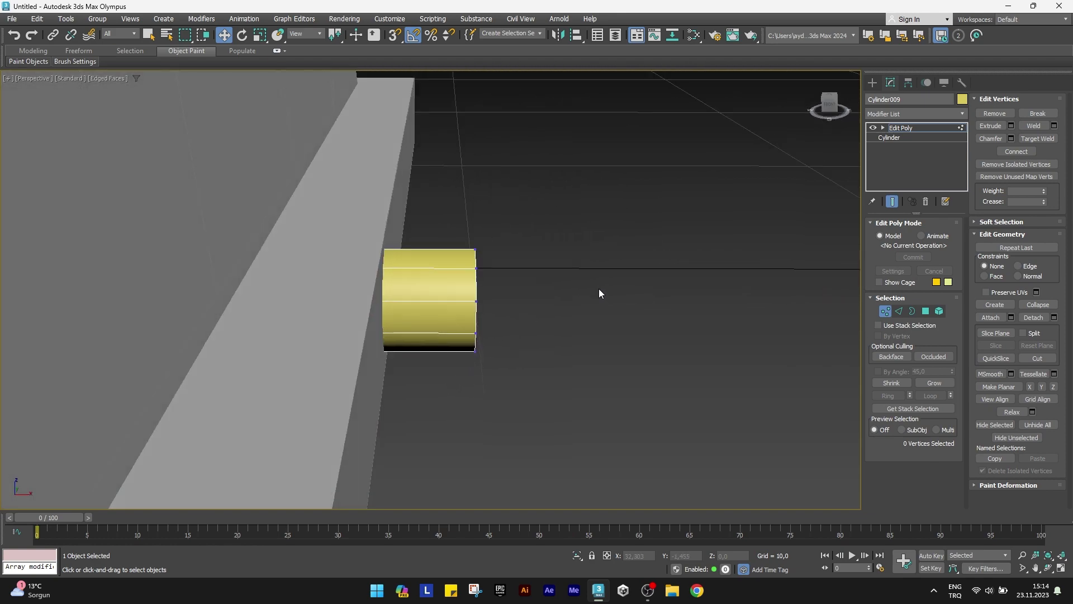
{"action": "left_click_drag", "start_coordinate": [584, 359], "coordinate": [450, 232]}
{"action": "key", "text": "r"}
{"action": "mouse_move", "coordinate": [491, 299]}
{"action": "left_mouse_down"}
{"action": "mouse_move", "coordinate": [486, 291]}
{"action": "mouse_move", "coordinate": [505, 299]}
{"action": "left_mouse_up"}
{"action": "key", "text": "w"}
{"action": "mouse_move", "coordinate": [550, 312]}
{"action": "middle_mouse_down", "text": "alt"}
{"action": "mouse_move", "coordinate": [483, 298]}
{"action": "mouse_move", "coordinate": [539, 323]}
{"action": "middle_mouse_up", "text": "alt"}
Clone the exhaust cylinder so a second pipe sits beside the first under the rear bumper
{"action": "left_click", "coordinate": [886, 311]}
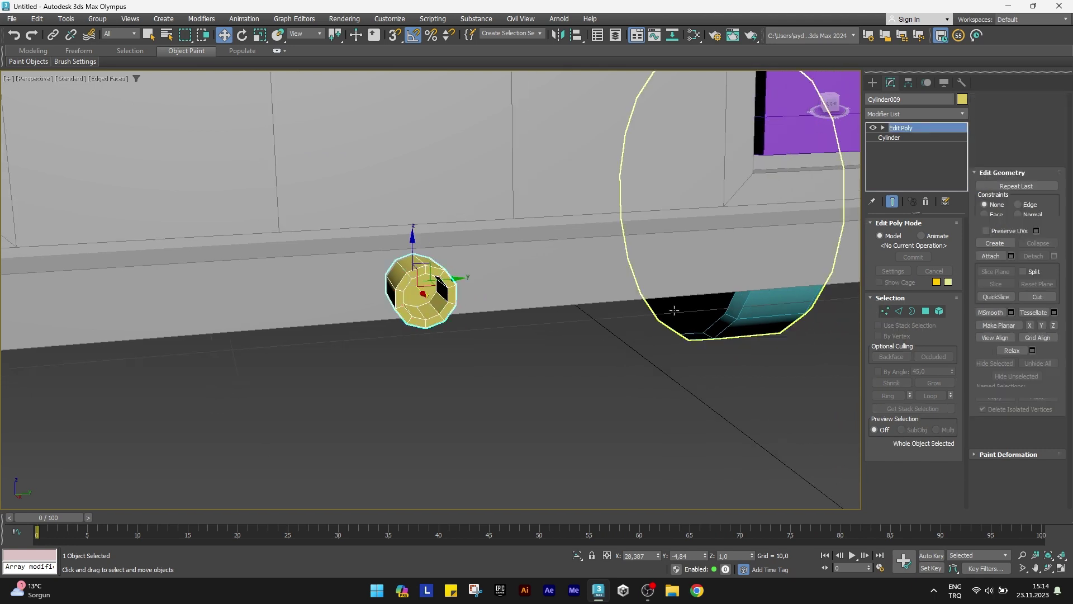
{"action": "scroll", "coordinate": [481, 291], "scroll_direction": "down", "scroll_amount": 3}
{"action": "scroll", "coordinate": [481, 290], "scroll_direction": "up", "scroll_amount": 3}
{"action": "left_click_drag", "start_coordinate": [487, 288], "coordinate": [561, 281], "text": "shift"}
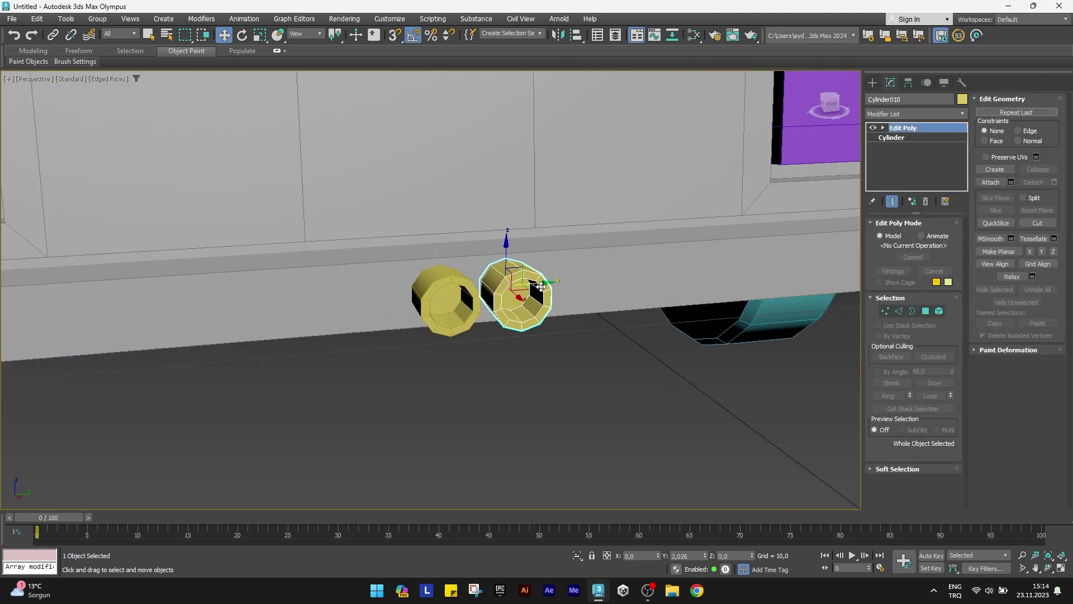
{"action": "left_click", "coordinate": [536, 338]}
{"action": "left_click", "coordinate": [482, 322], "text": "ctrl"}
{"action": "mouse_move", "coordinate": [482, 321]}
{"action": "middle_mouse_down", "text": "alt"}
{"action": "mouse_move", "coordinate": [480, 302]}
{"action": "mouse_move", "coordinate": [498, 299]}
{"action": "mouse_move", "coordinate": [372, 333]}
{"action": "mouse_move", "coordinate": [508, 435]}
{"action": "middle_mouse_up", "text": "alt"}
{"action": "scroll", "coordinate": [484, 297], "scroll_direction": "down", "scroll_amount": 2}
{"action": "left_click", "coordinate": [508, 434]}
Recolour every part of the jeep grey
{"action": "scroll", "coordinate": [507, 434], "scroll_direction": "down", "scroll_amount": 5}
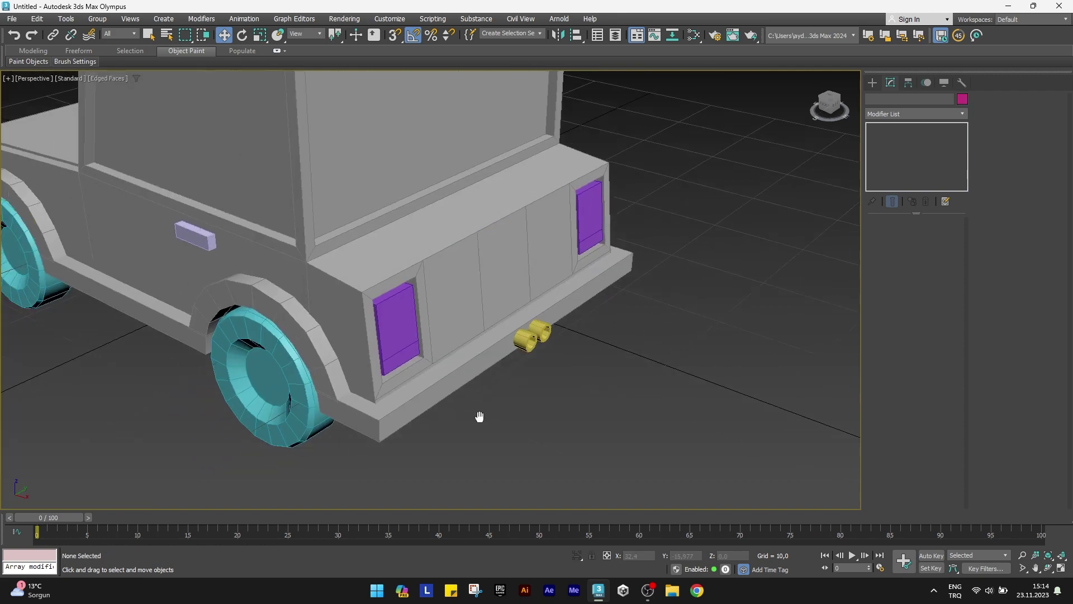
{"action": "scroll", "coordinate": [479, 414], "scroll_direction": "down", "scroll_amount": 2}
{"action": "left_click_drag", "start_coordinate": [656, 102], "coordinate": [656, 102]}
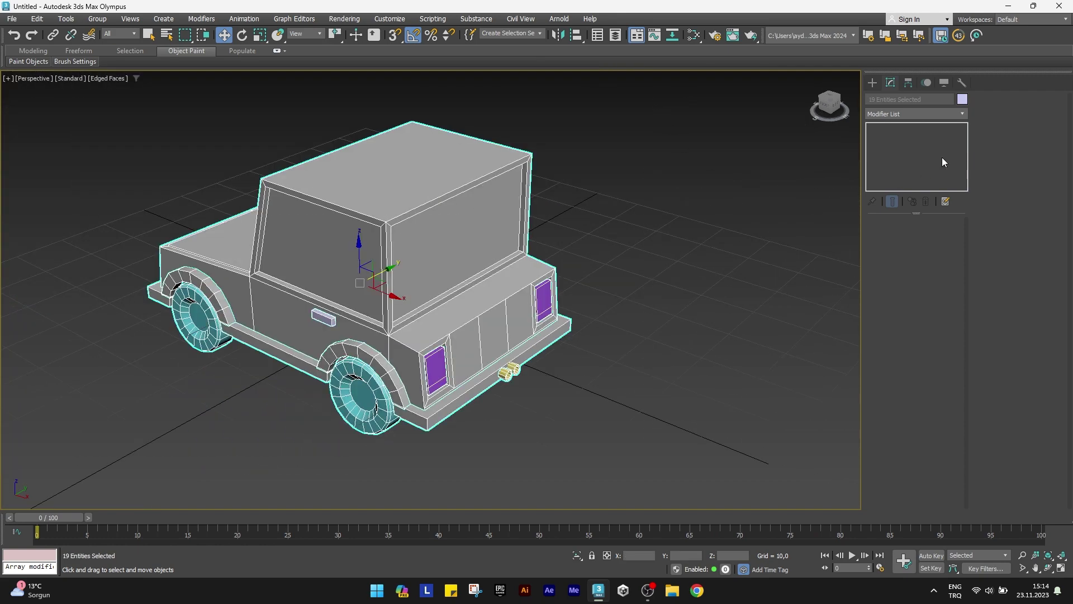
{"action": "left_click", "coordinate": [963, 101]}
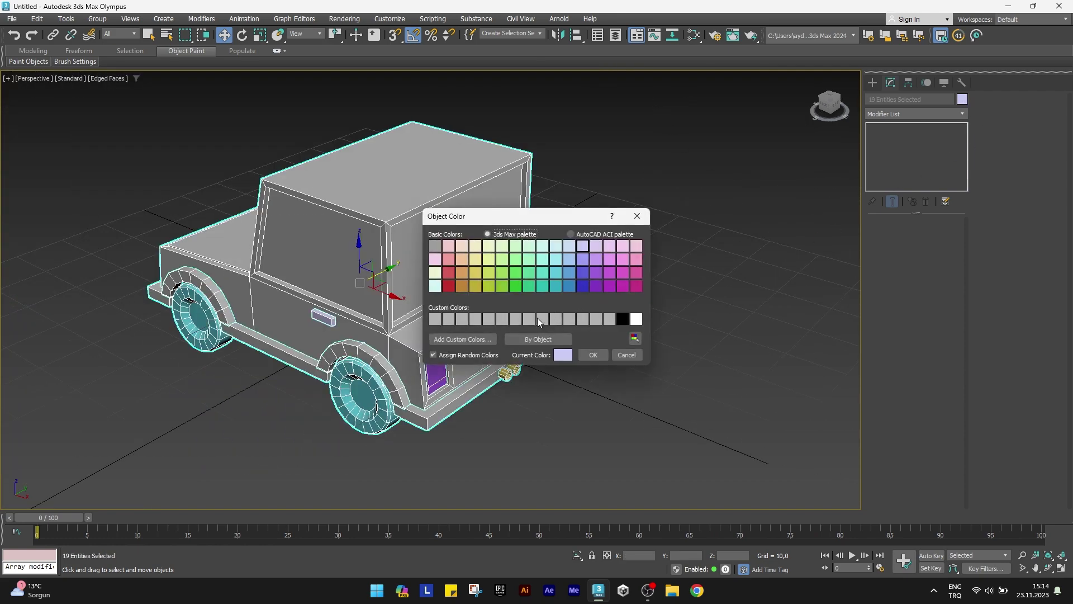
{"action": "left_click", "coordinate": [591, 354]}
{"action": "left_click", "coordinate": [495, 400]}
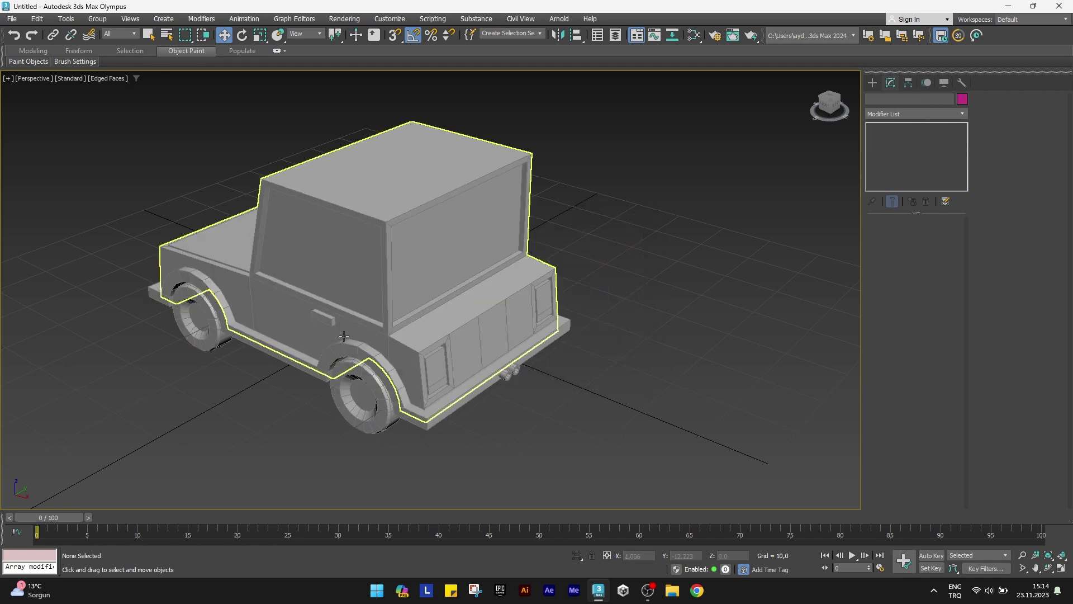
{"action": "left_click", "coordinate": [326, 320]}
{"action": "scroll", "coordinate": [326, 320], "scroll_direction": "up", "scroll_amount": 5}
Copy the side detail box toward the rear and stand it upright
{"action": "mouse_move", "coordinate": [285, 302]}
{"action": "left_mouse_down", "text": "shift"}
{"action": "mouse_move", "coordinate": [478, 305]}
{"action": "mouse_move", "coordinate": [611, 281]}
{"action": "mouse_move", "coordinate": [630, 320]}
{"action": "left_mouse_up", "text": "shift"}
{"action": "left_click", "coordinate": [538, 341]}
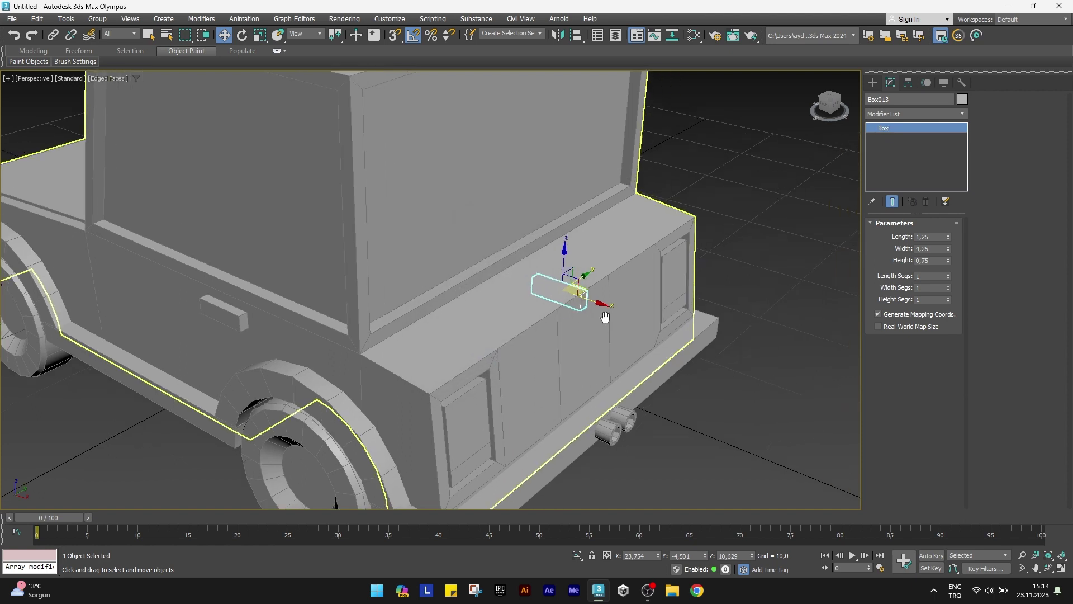
{"action": "scroll", "coordinate": [576, 317], "scroll_direction": "up", "scroll_amount": 4}
{"action": "key", "text": "e"}
{"action": "left_click_drag", "start_coordinate": [577, 317], "coordinate": [536, 273]}
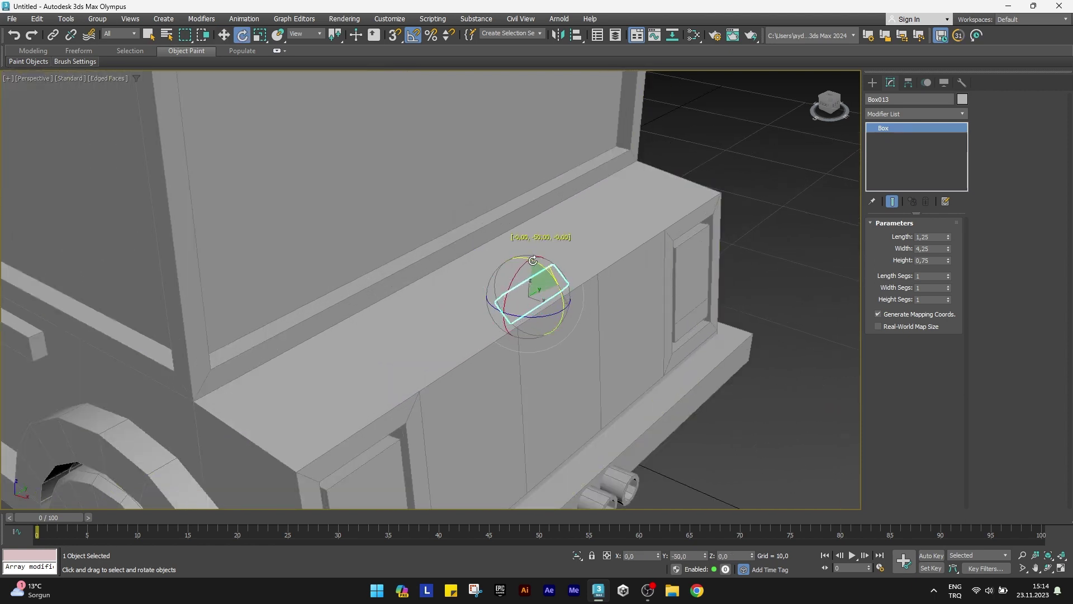
{"action": "middle_click_drag", "start_coordinate": [536, 273], "coordinate": [566, 260], "text": "alt"}
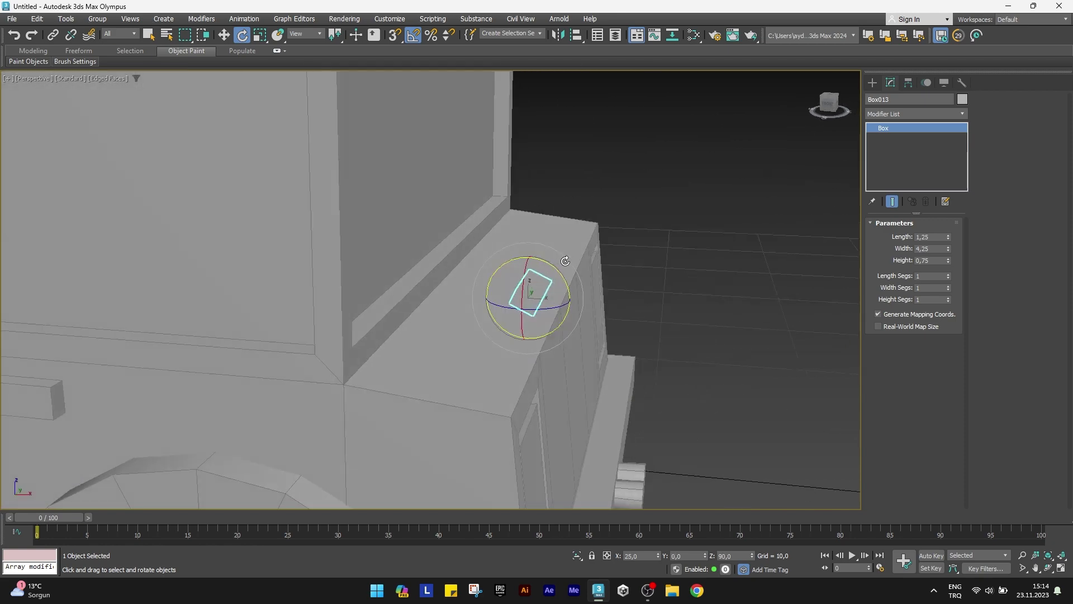
Tilt the copied box by 10 degrees
{"action": "key", "text": "w"}
{"action": "scroll", "coordinate": [538, 283], "scroll_direction": "up", "scroll_amount": 2}
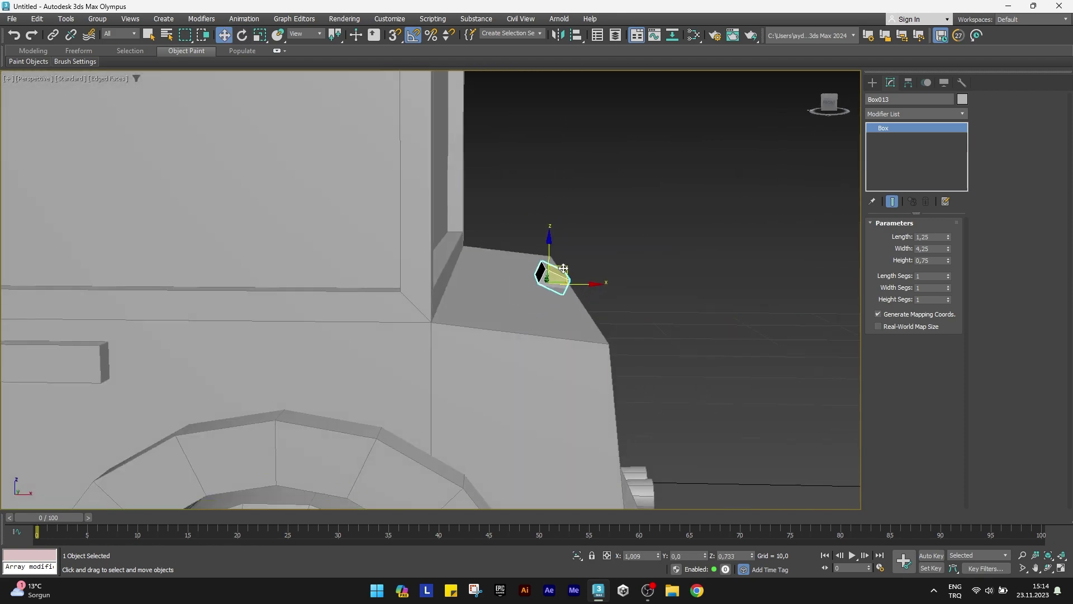
{"action": "scroll", "coordinate": [542, 284], "scroll_direction": "up", "scroll_amount": 5}
{"action": "key", "text": "e"}
{"action": "mouse_move", "coordinate": [500, 302]}
{"action": "left_mouse_down"}
{"action": "mouse_move", "coordinate": [500, 291]}
{"action": "mouse_move", "coordinate": [511, 303]}
{"action": "left_mouse_up"}
{"action": "key", "text": "w"}
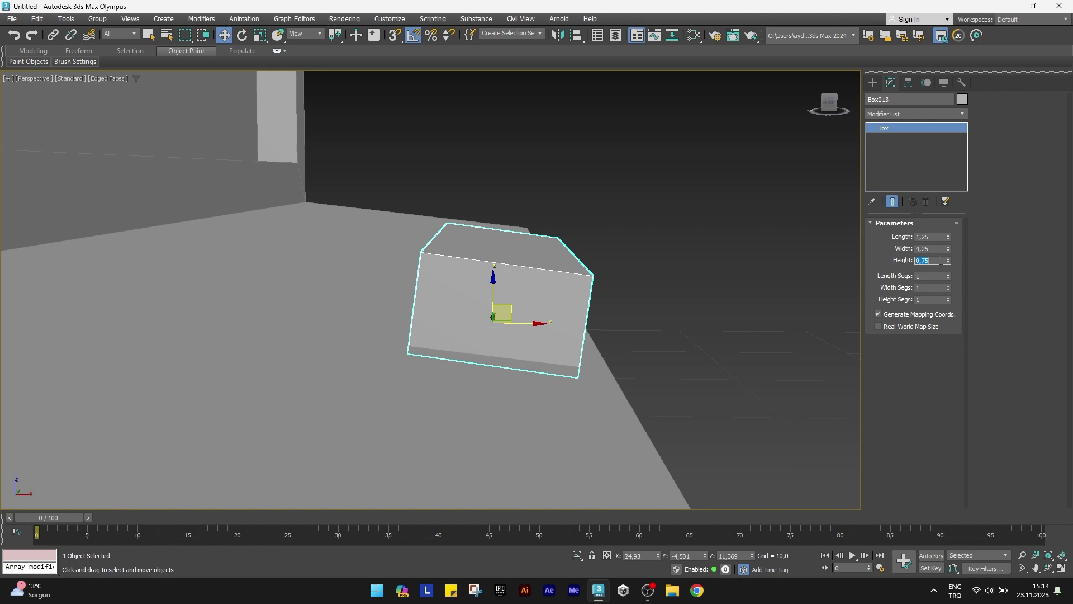
{"action": "scroll", "coordinate": [626, 300], "scroll_direction": "down", "scroll_amount": 3}
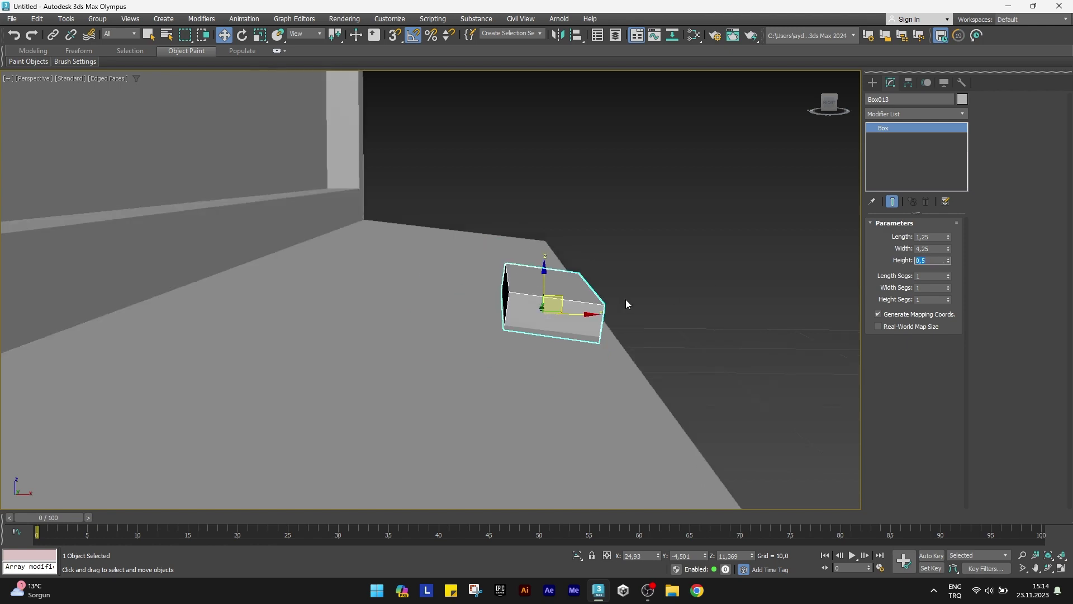
{"action": "middle_click_drag", "start_coordinate": [626, 300], "coordinate": [583, 310], "text": "alt"}
Align the box to the jeep body on X and Y centre, then move it to the rear top
{"action": "key", "text": "alt+a"}
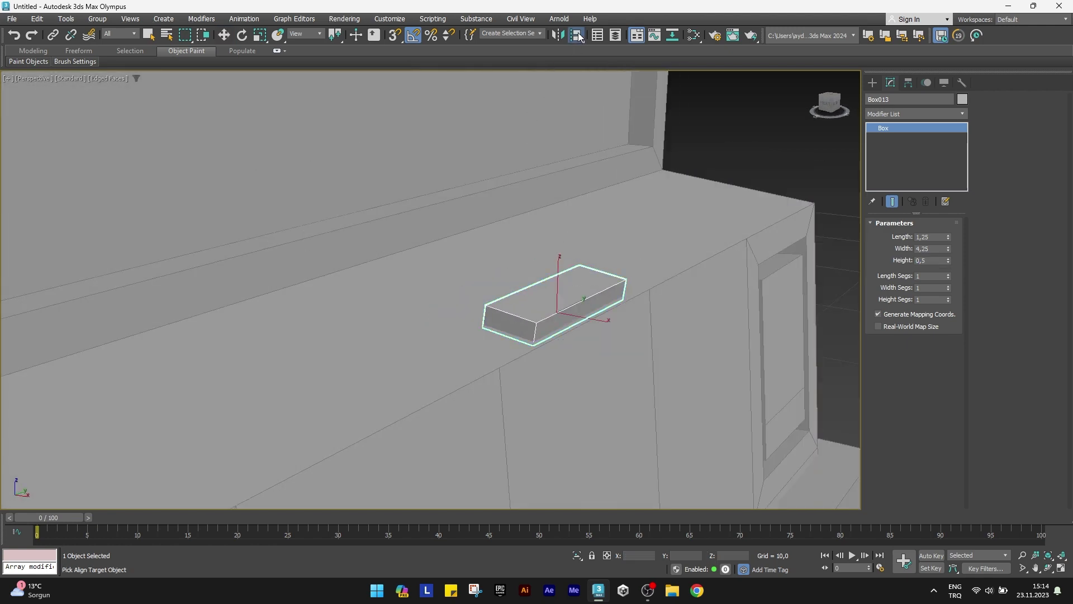
{"action": "left_click", "coordinate": [491, 194]}
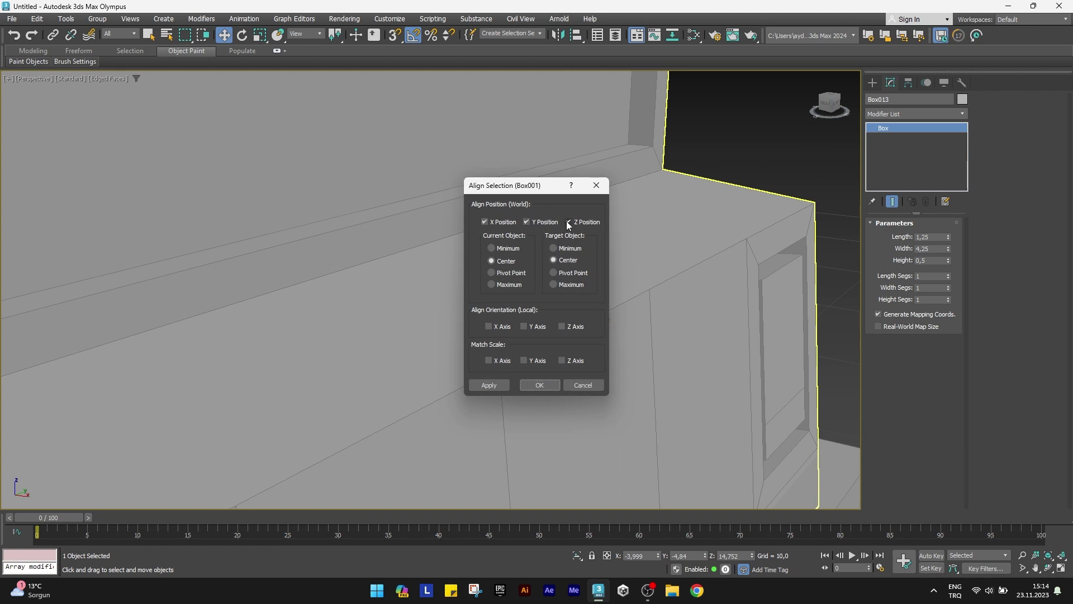
{"action": "left_click", "coordinate": [540, 385]}
{"action": "scroll", "coordinate": [516, 380], "scroll_direction": "down", "scroll_amount": 1}
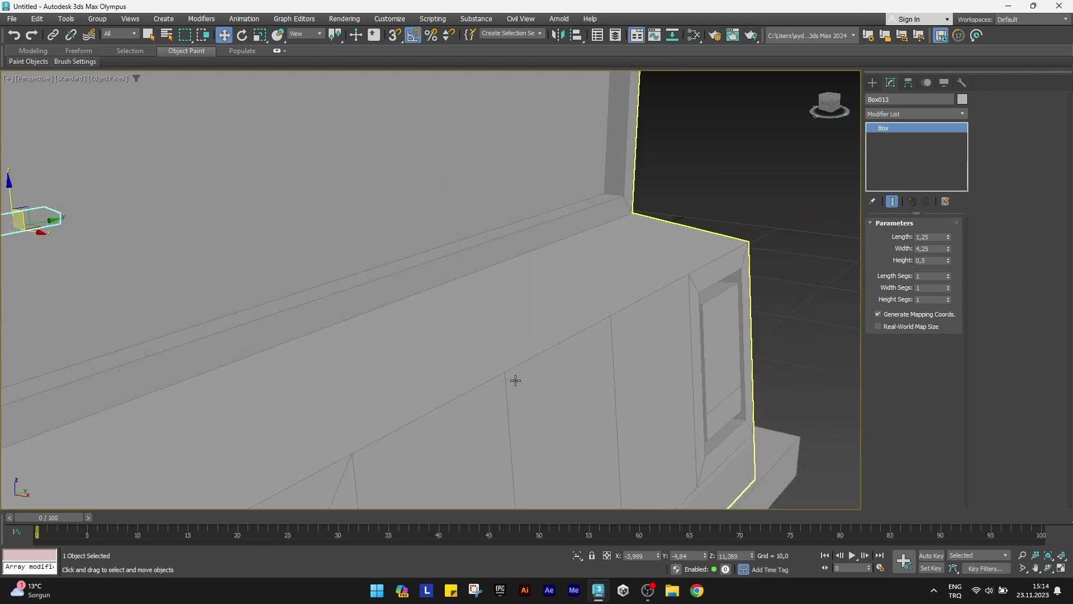
{"action": "left_click_drag", "start_coordinate": [36, 231], "coordinate": [544, 480]}
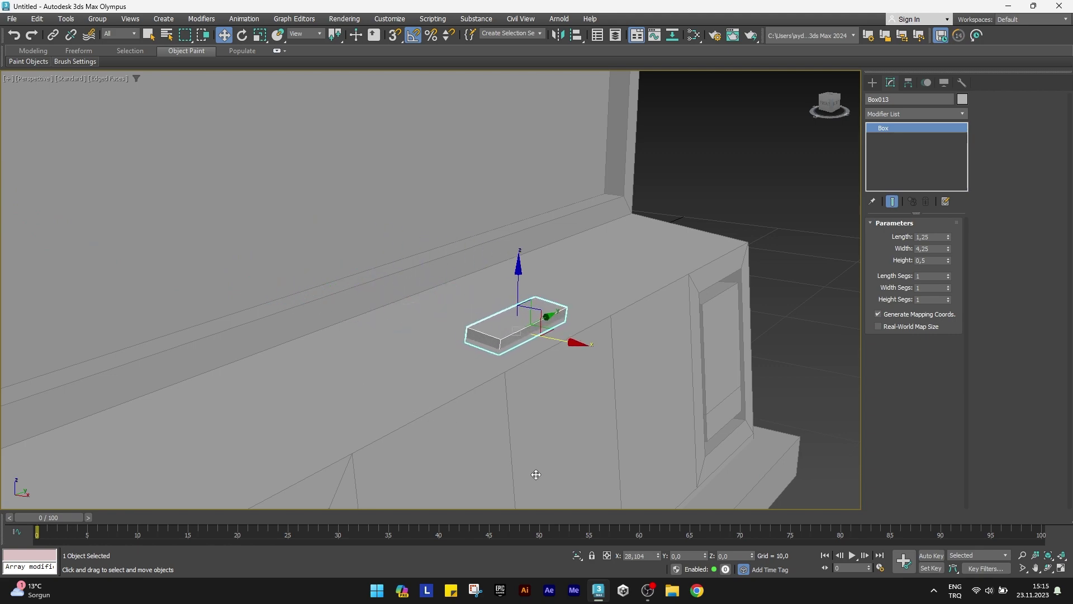
{"action": "scroll", "coordinate": [545, 479], "scroll_direction": "down", "scroll_amount": 5}
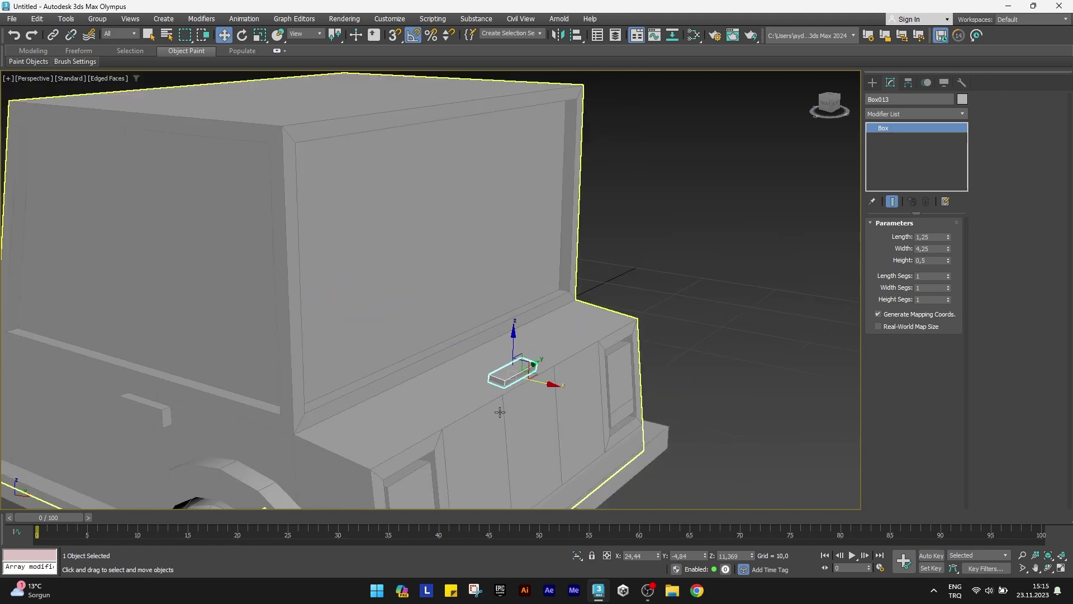
{"action": "mouse_move", "coordinate": [497, 411]}
{"action": "middle_mouse_down", "text": "alt"}
{"action": "mouse_move", "coordinate": [485, 428]}
{"action": "mouse_move", "coordinate": [481, 410]}
{"action": "mouse_move", "coordinate": [541, 370]}
{"action": "middle_mouse_up", "text": "alt"}
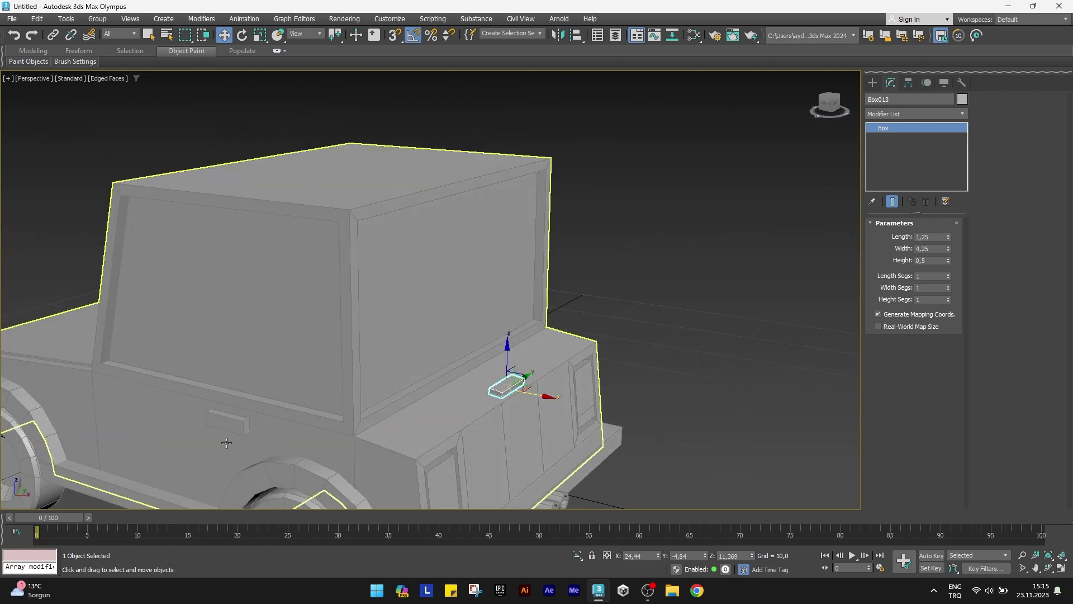
{"action": "left_click", "coordinate": [230, 420]}
Copy the side box onto the cab roof and colour it cyan
{"action": "mouse_move", "coordinate": [256, 410]}
{"action": "left_mouse_down", "text": "shift"}
{"action": "mouse_move", "coordinate": [385, 325]}
{"action": "mouse_move", "coordinate": [385, 129]}
{"action": "left_mouse_up", "text": "shift"}
{"action": "key", "text": "Return"}
{"action": "mouse_move", "coordinate": [385, 129]}
{"action": "middle_mouse_down", "text": "alt"}
{"action": "mouse_move", "coordinate": [456, 290]}
{"action": "mouse_move", "coordinate": [482, 275]}
{"action": "middle_mouse_up", "text": "alt"}
{"action": "left_click_drag", "start_coordinate": [482, 275], "coordinate": [506, 274]}
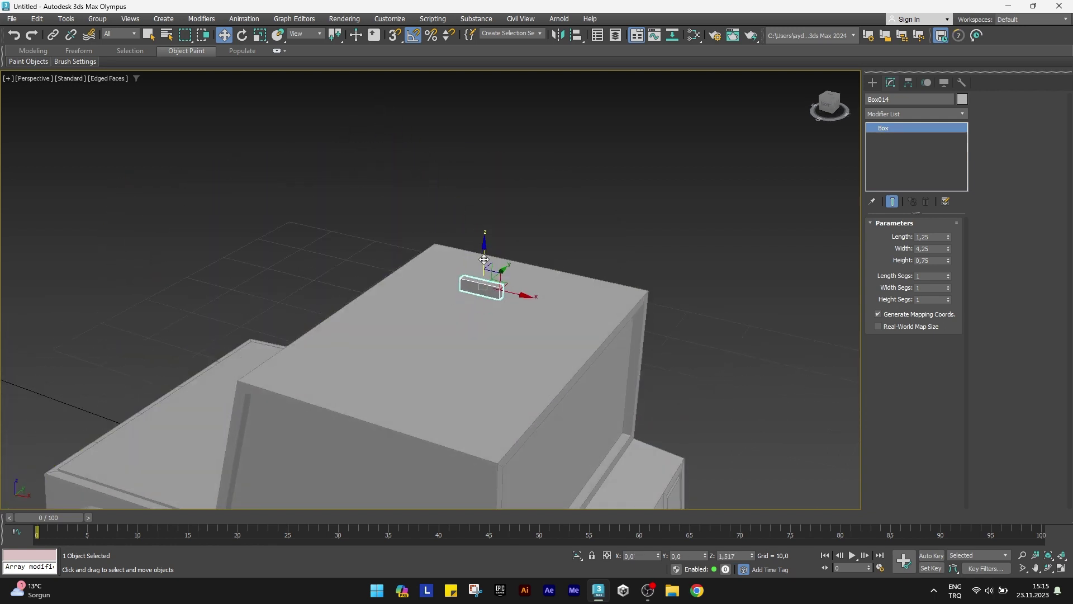
{"action": "left_click", "coordinate": [962, 99]}
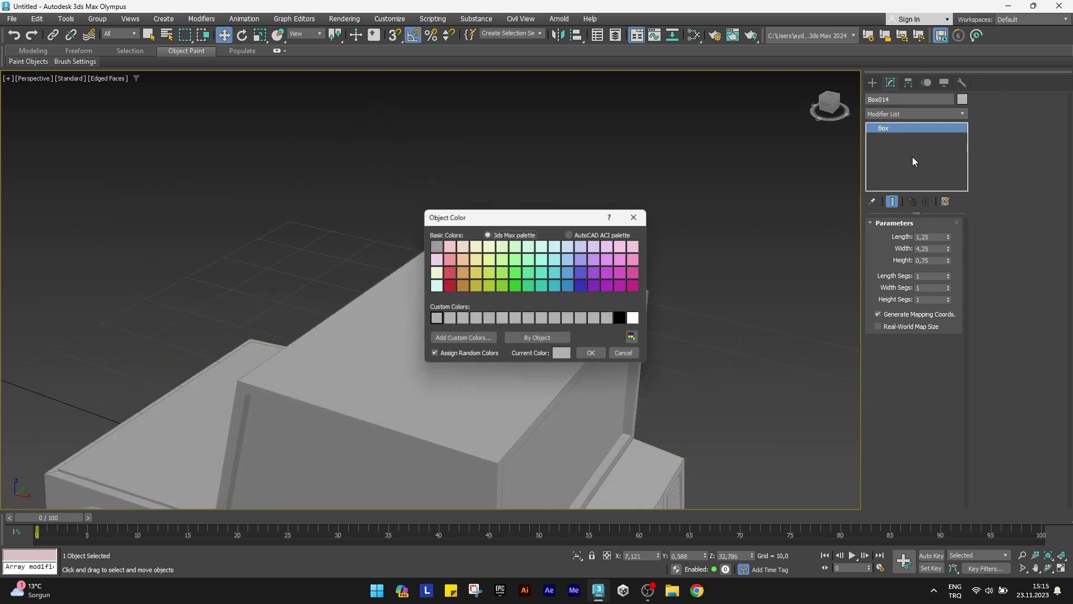
{"action": "left_click", "coordinate": [552, 277]}
{"action": "left_click", "coordinate": [593, 354]}
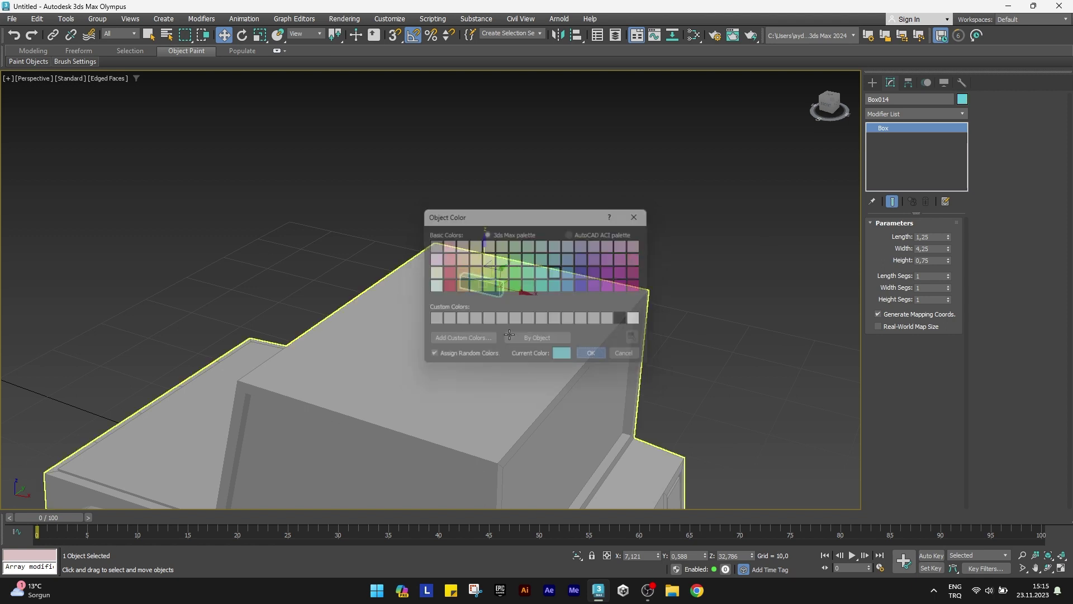
Stretch the roof box to a width of 23 and position it across the roof
{"action": "left_click_drag", "start_coordinate": [509, 267], "coordinate": [380, 350]}
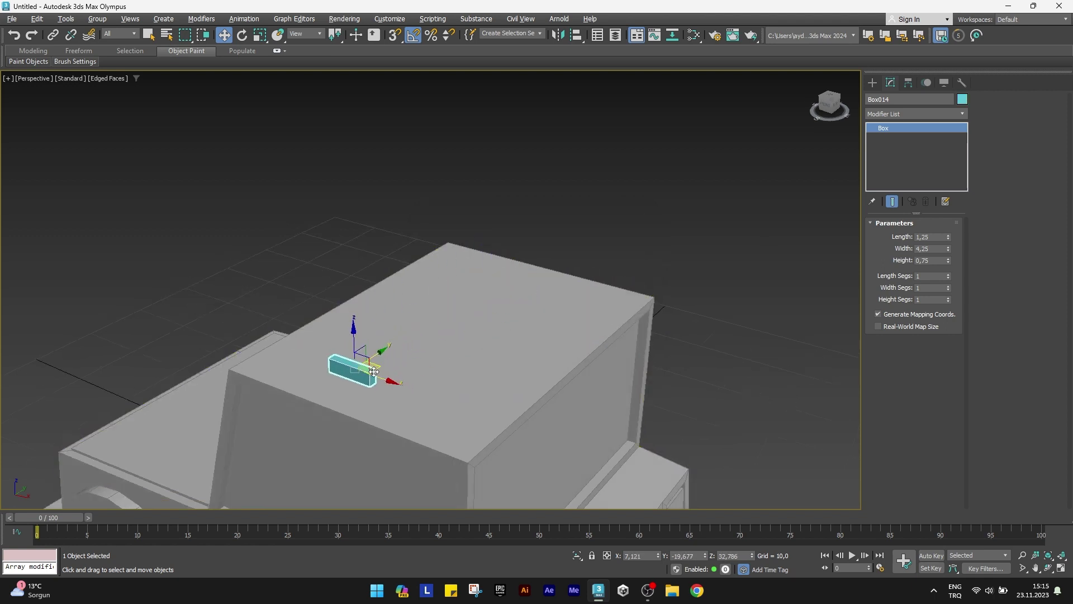
{"action": "middle_click_drag", "start_coordinate": [381, 349], "coordinate": [339, 395]}
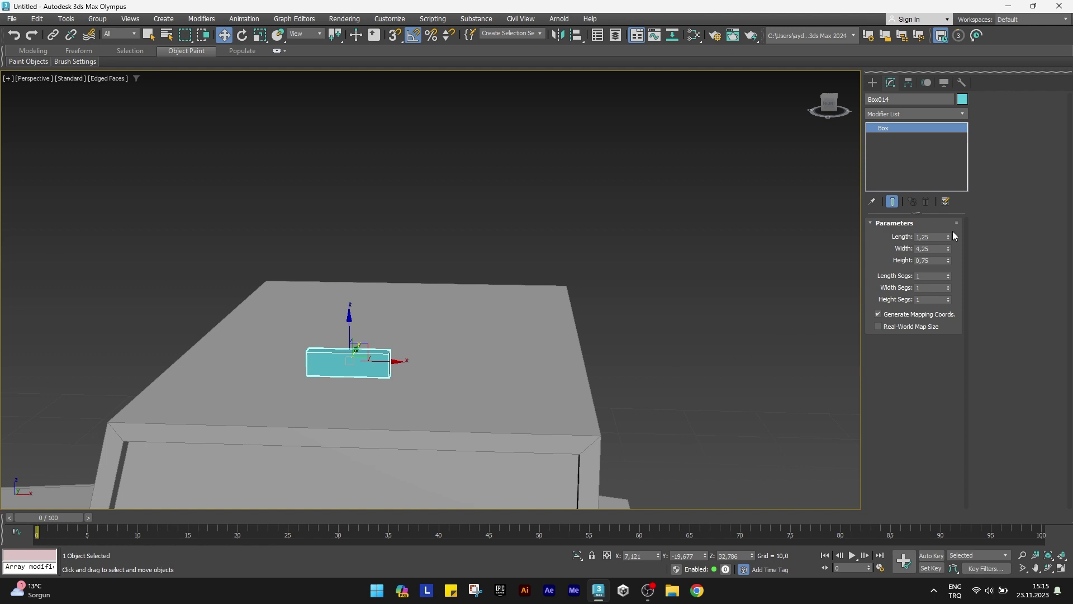
{"action": "left_click_drag", "start_coordinate": [948, 249], "coordinate": [948, 64]}
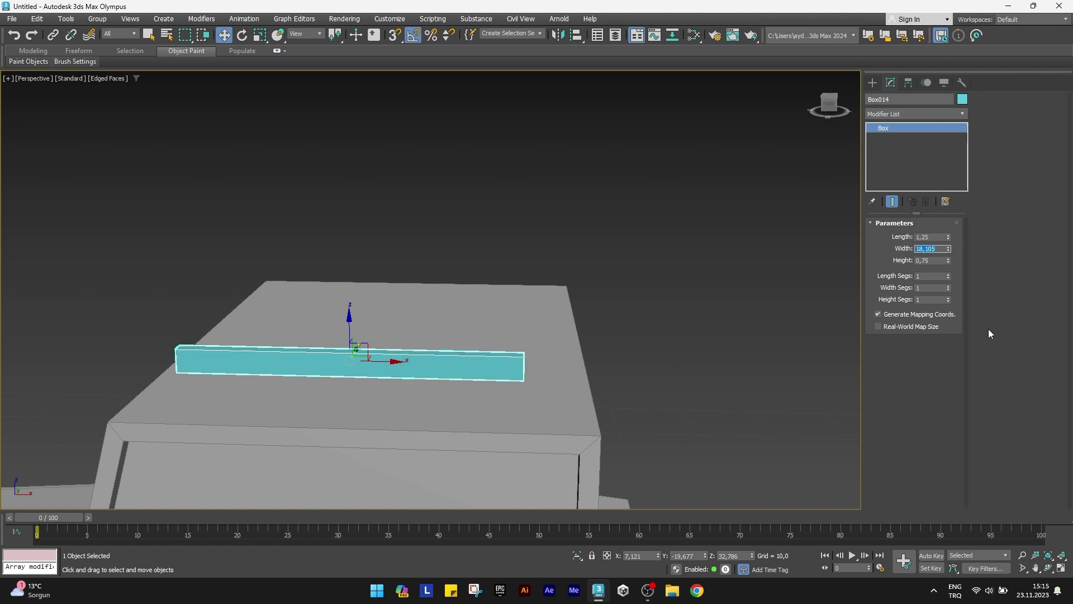
{"action": "type", "text": "23"}
{"action": "key", "text": "Return"}
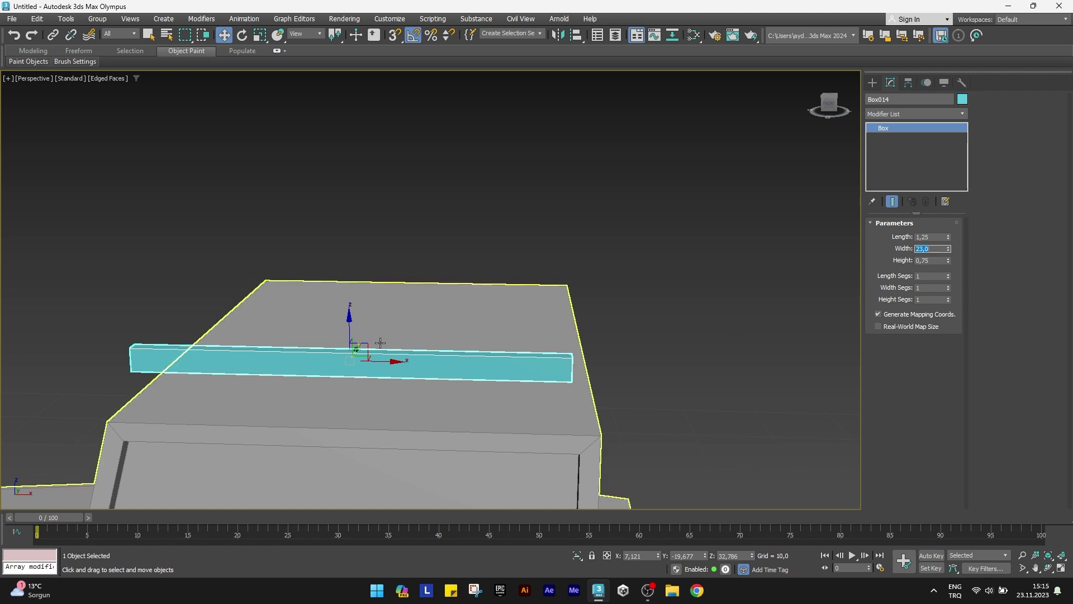
{"action": "middle_click_drag", "start_coordinate": [343, 335], "coordinate": [438, 297]}
{"action": "left_click_drag", "start_coordinate": [464, 312], "coordinate": [450, 341]}
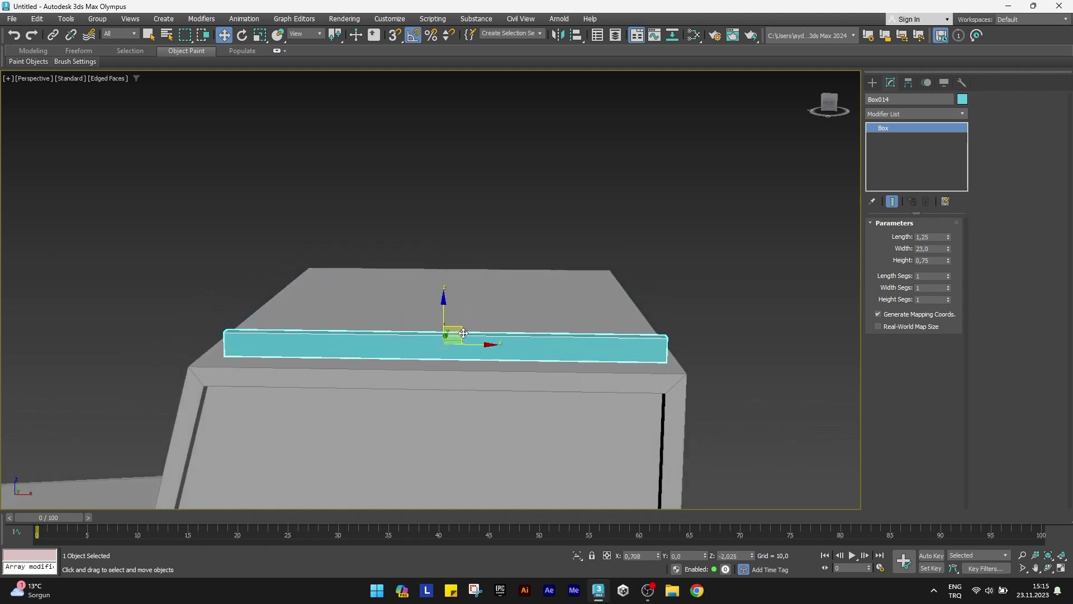
{"action": "middle_click_drag", "start_coordinate": [450, 341], "coordinate": [454, 344], "text": "alt"}
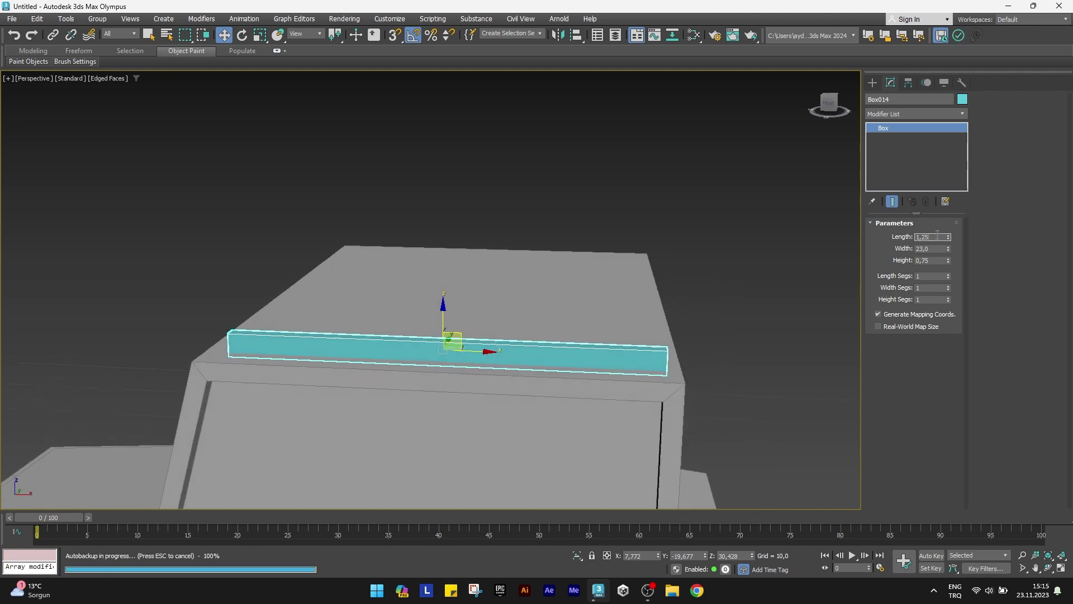
Resize the bar to 1,5 × 22 × 1,5 and lift it just above the block's top
{"action": "type", "text": "1,5"}
{"action": "key", "text": "Tab"}
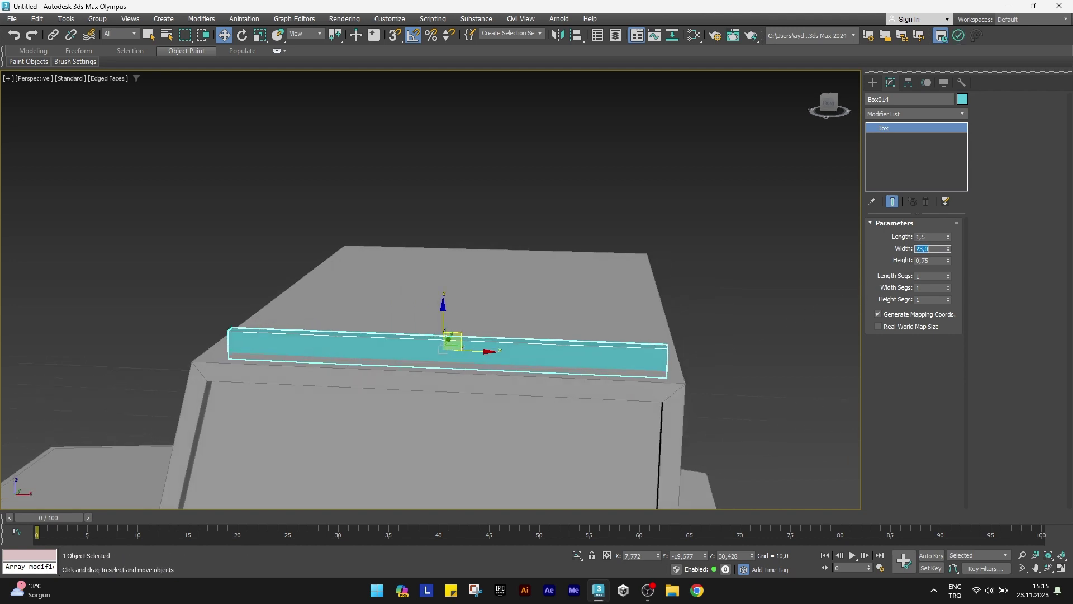
{"action": "type", "text": "22"}
{"action": "key", "text": "Tab"}
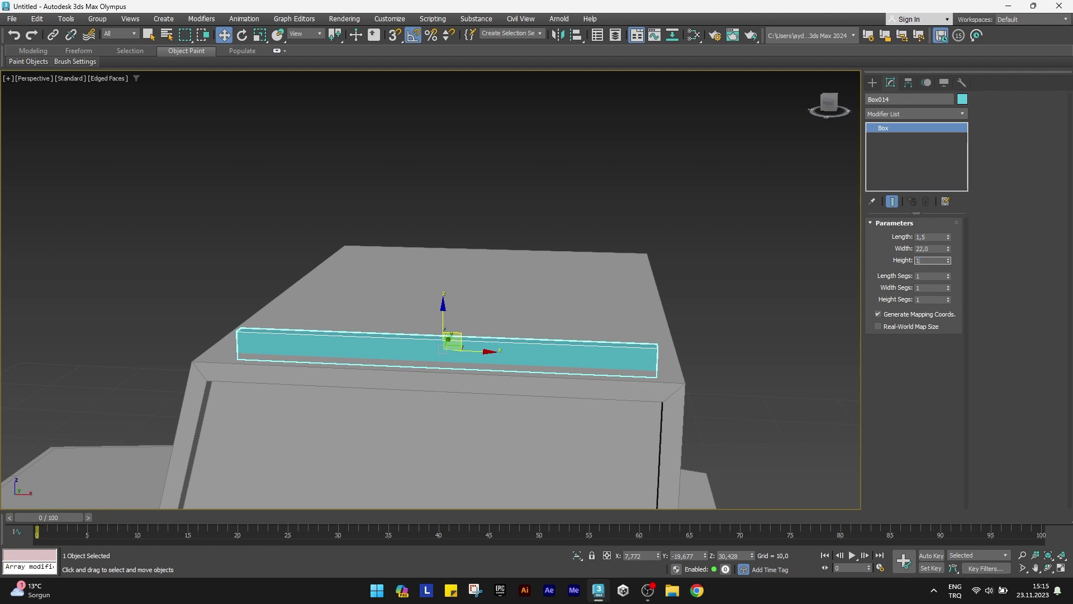
{"action": "type", "text": "1,5"}
{"action": "key", "text": "Return"}
{"action": "middle_click_drag", "start_coordinate": [441, 313], "coordinate": [428, 285], "text": "alt"}
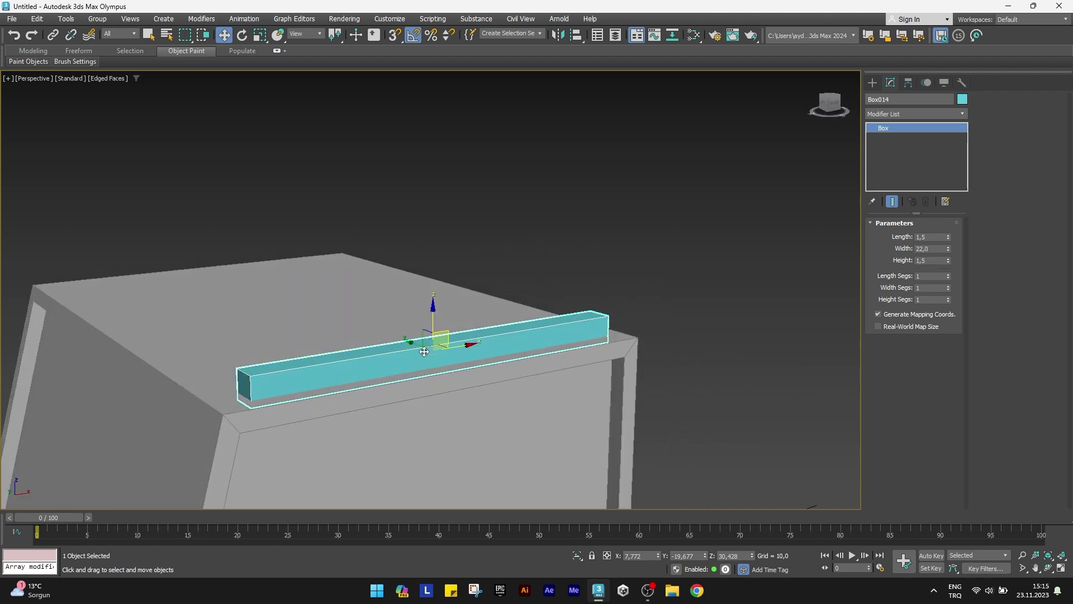
{"action": "left_click_drag", "start_coordinate": [427, 285], "coordinate": [429, 269]}
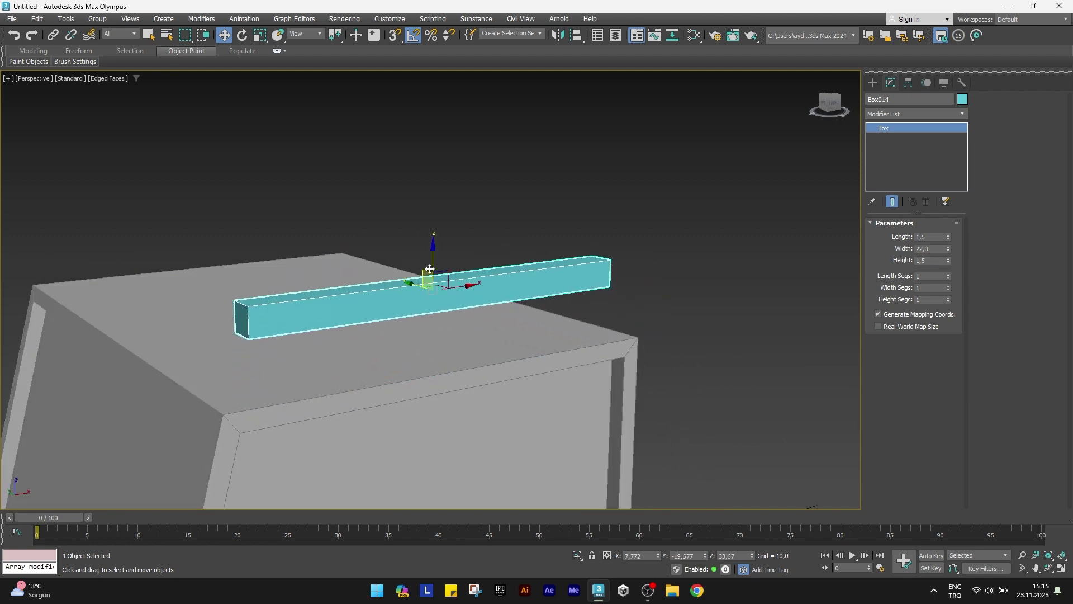
{"action": "left_click", "coordinate": [897, 116]}
Add Edit Poly and connect the bar's four long edges with 2 segments and pinch 85
{"action": "type", "text": "e"}
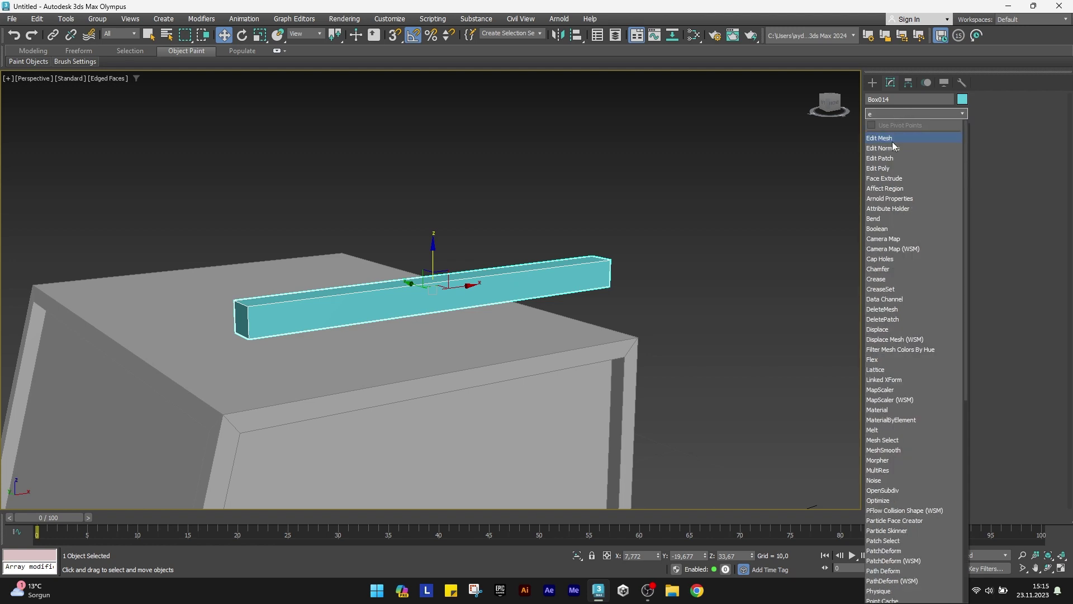
{"action": "left_click", "coordinate": [889, 168]}
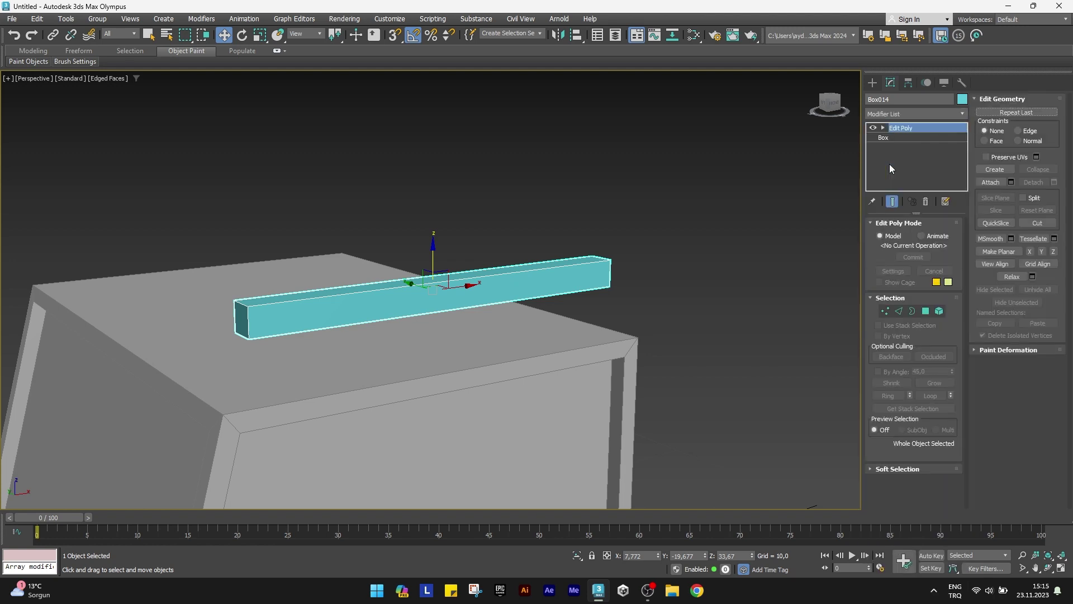
{"action": "left_click", "coordinate": [898, 311]}
{"action": "mouse_move", "coordinate": [741, 319]}
{"action": "middle_mouse_down", "text": "alt"}
{"action": "mouse_move", "coordinate": [438, 314]}
{"action": "mouse_move", "coordinate": [404, 231]}
{"action": "middle_mouse_up", "text": "alt"}
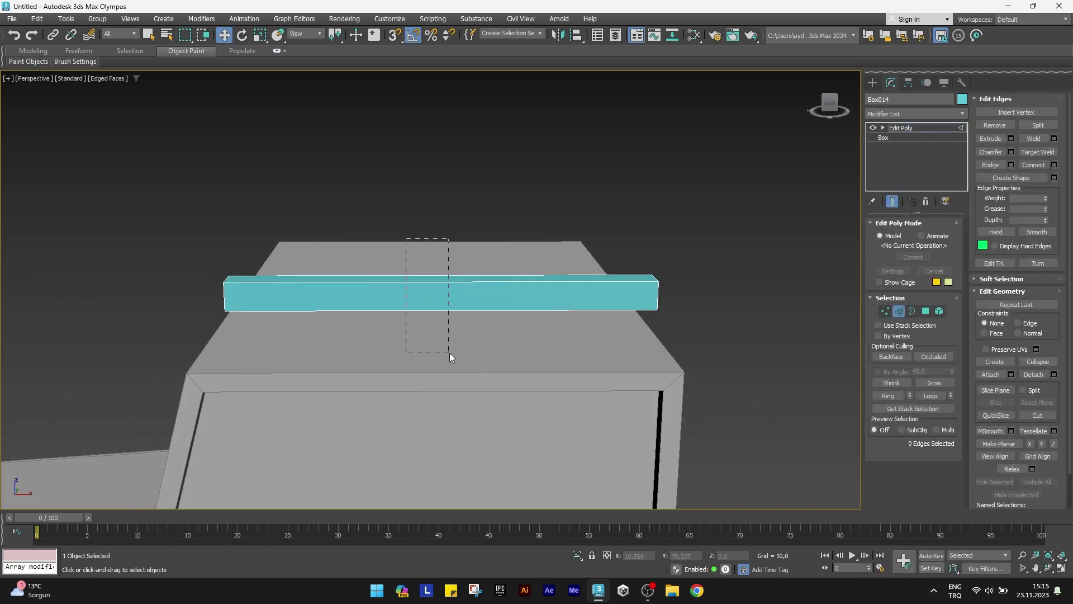
{"action": "left_click_drag", "start_coordinate": [407, 239], "coordinate": [449, 353]}
{"action": "scroll", "coordinate": [429, 328], "scroll_direction": "up", "scroll_amount": 3}
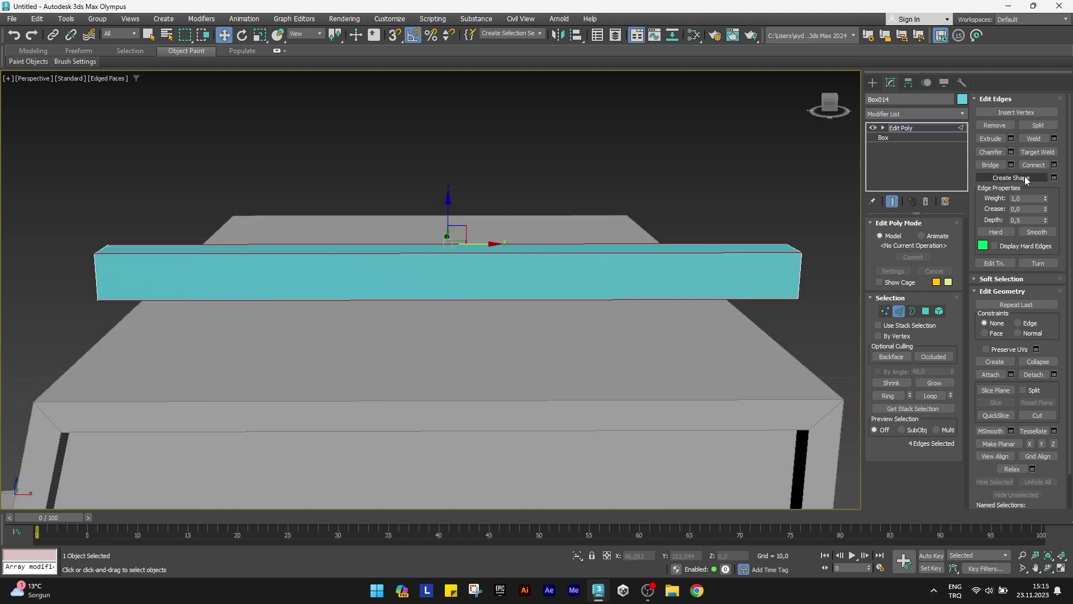
{"action": "left_click", "coordinate": [1055, 165]}
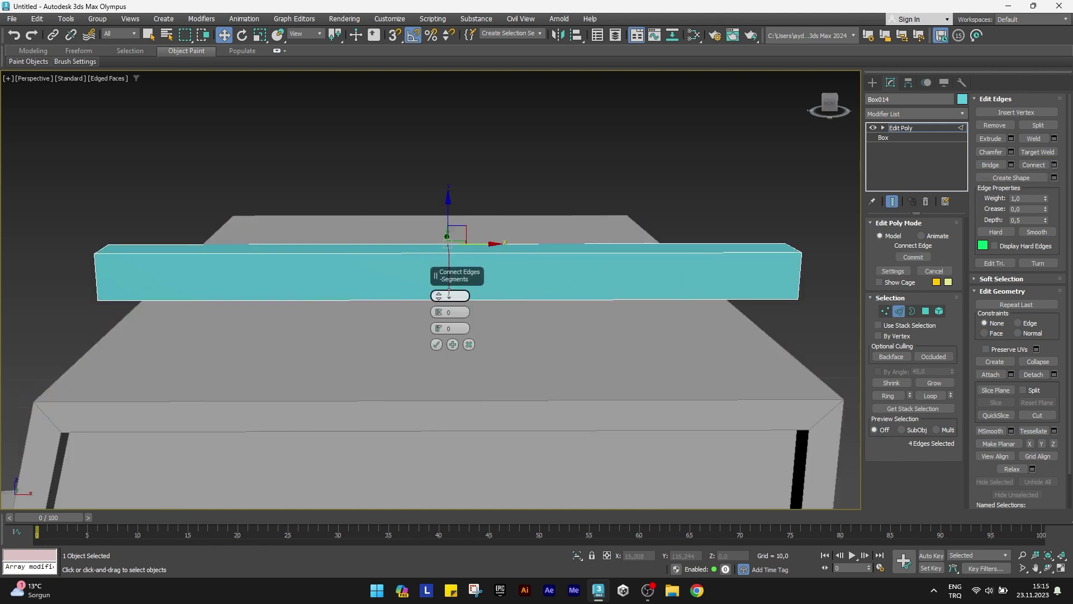
{"action": "left_click", "coordinate": [441, 293]}
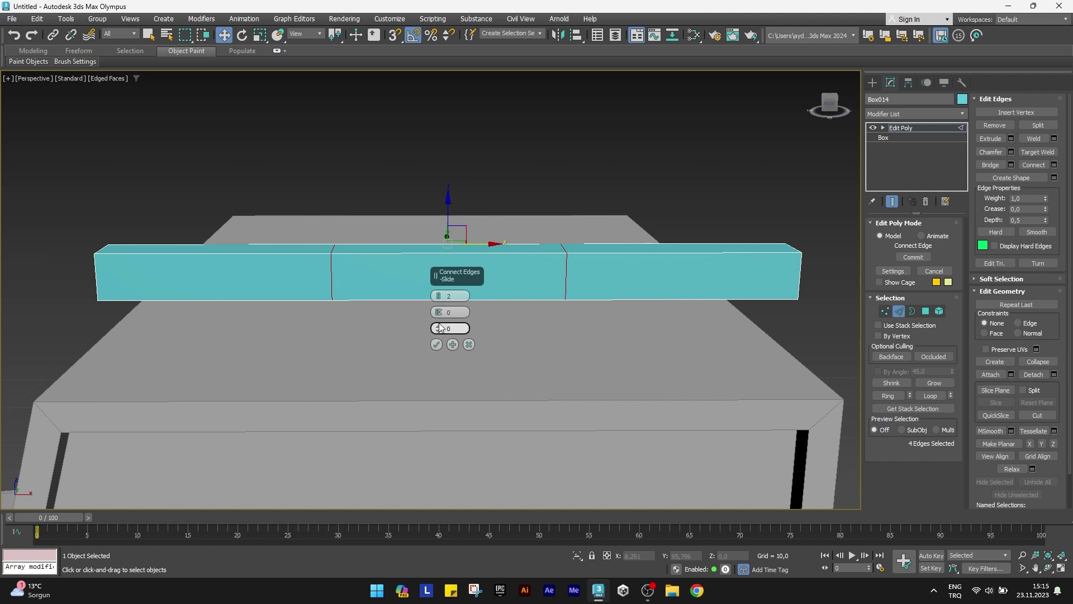
{"action": "left_click_drag", "start_coordinate": [439, 312], "coordinate": [442, 122]}
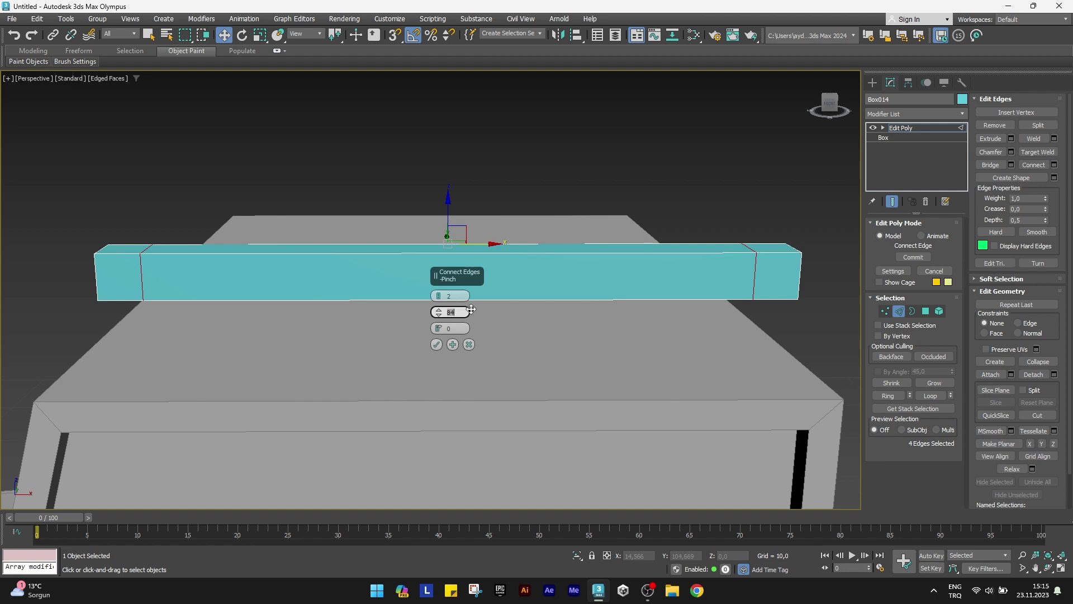
{"action": "key", "text": "Return"}
{"action": "left_click", "coordinate": [437, 345]}
Extrude both end underside polygons by 1,5 to form legs
{"action": "left_click", "coordinate": [925, 312]}
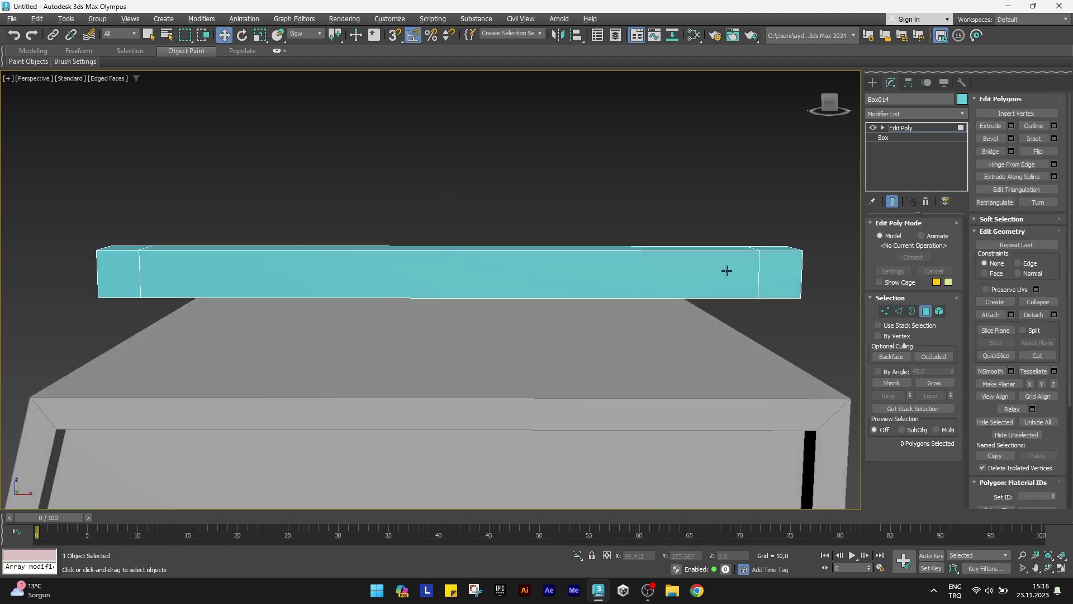
{"action": "middle_click_drag", "start_coordinate": [723, 271], "coordinate": [723, 247], "text": "alt"}
{"action": "left_click", "coordinate": [786, 290]}
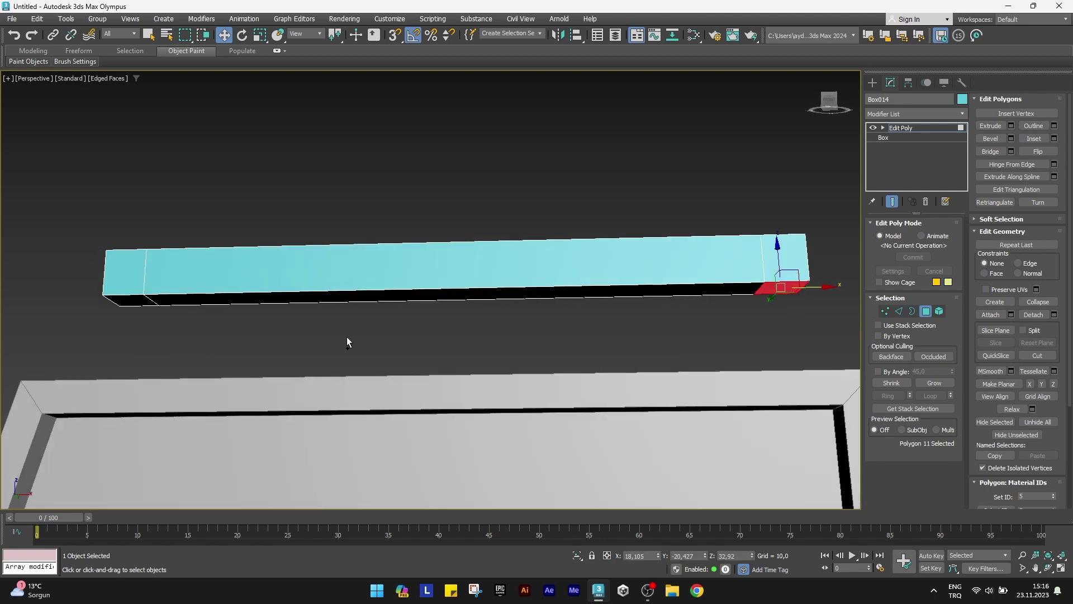
{"action": "left_click", "coordinate": [125, 301], "text": "ctrl"}
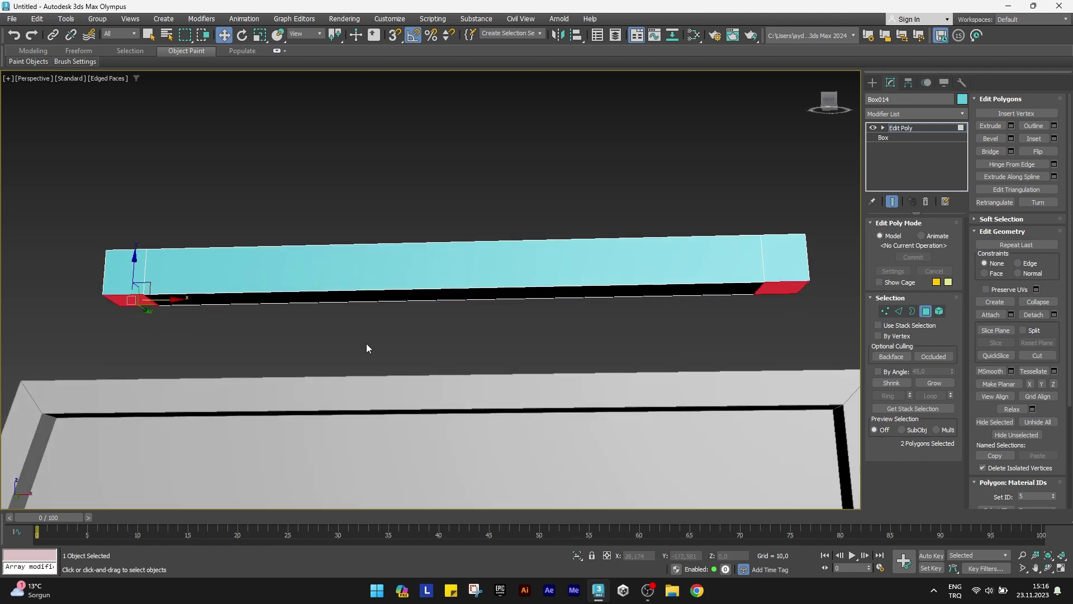
{"action": "left_click", "coordinate": [1012, 125]}
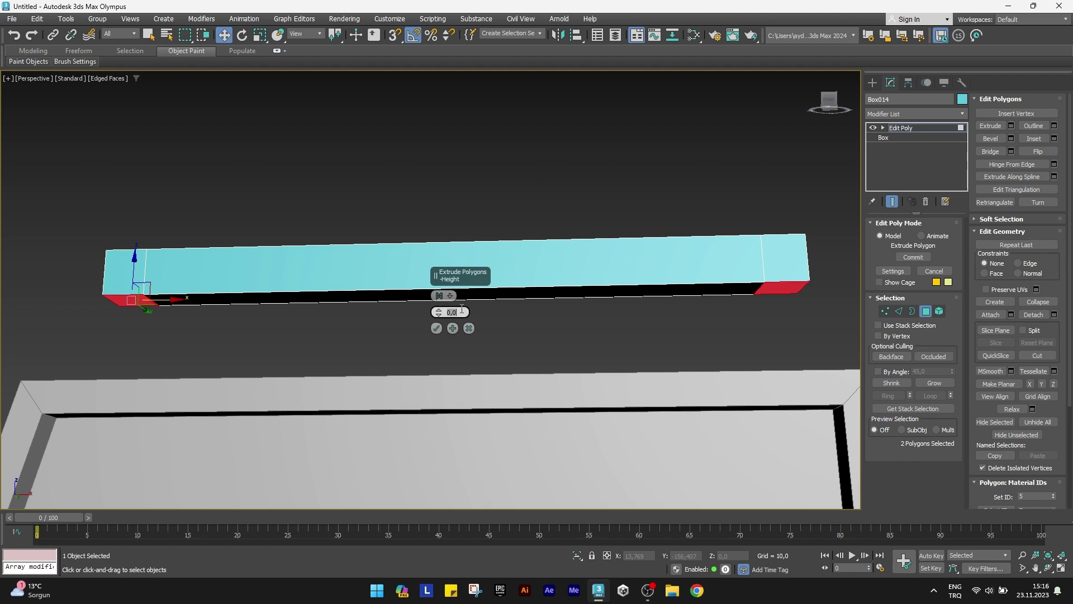
{"action": "type", "text": "5"}
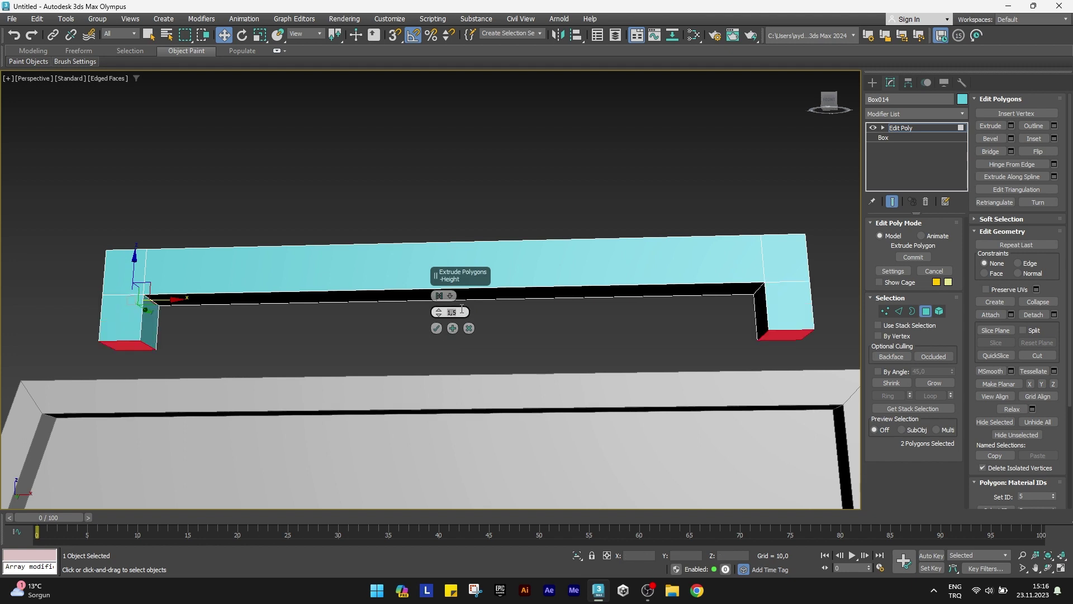
{"action": "left_click", "coordinate": [436, 328]}
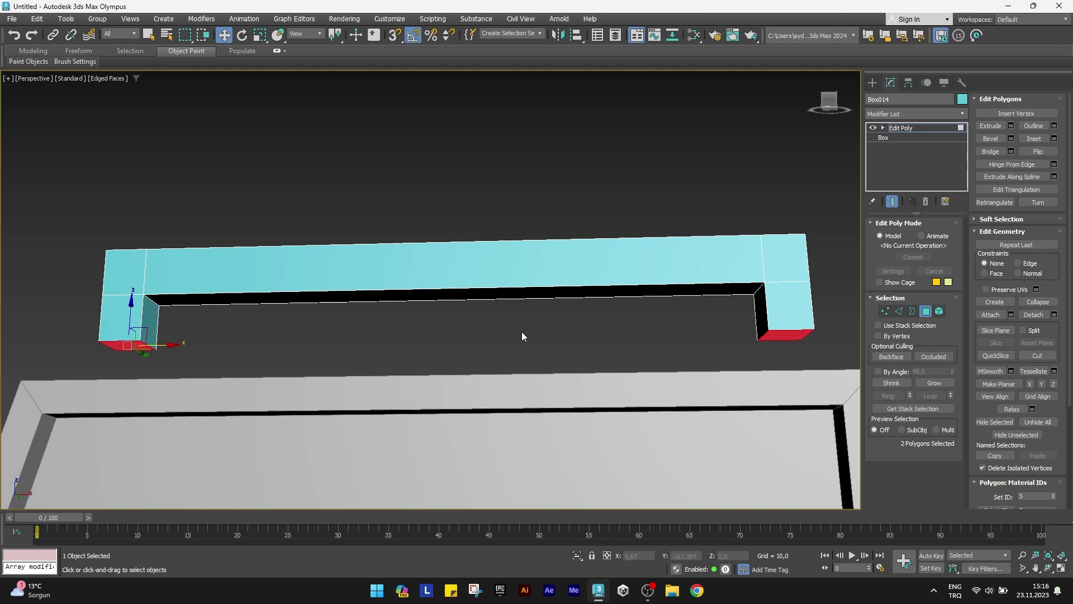
Lower the rack down onto the block's top
{"action": "left_click", "coordinate": [925, 312]}
{"action": "left_click_drag", "start_coordinate": [449, 248], "coordinate": [446, 290]}
{"action": "middle_click_drag", "start_coordinate": [442, 296], "coordinate": [433, 328], "text": "alt"}
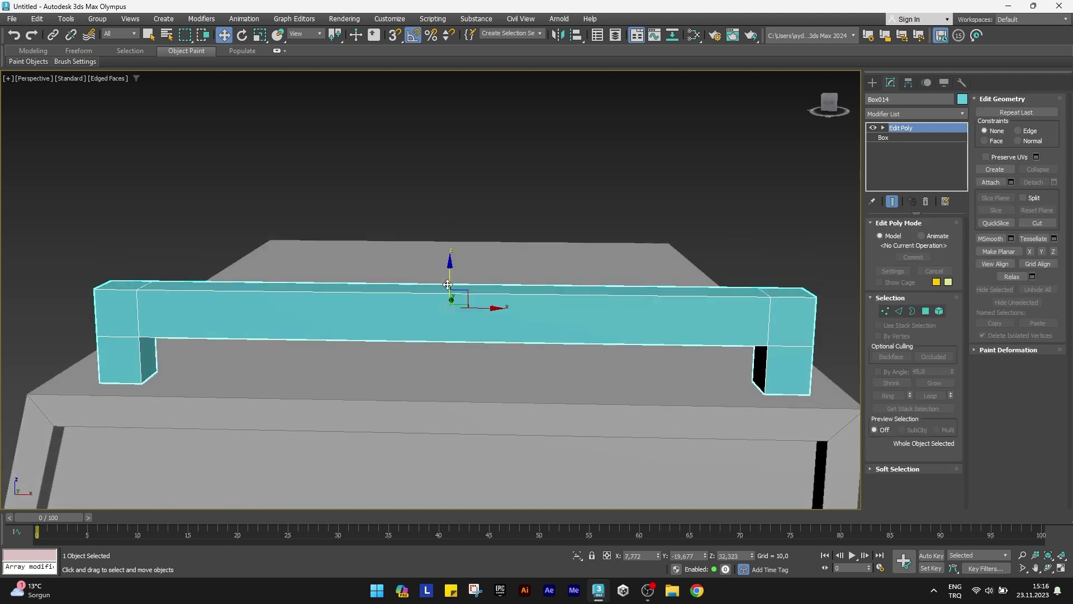
{"action": "left_click_drag", "start_coordinate": [447, 285], "coordinate": [486, 303]}
Scale the rack's top vertices inward to taper the ends
{"action": "scroll", "coordinate": [449, 290], "scroll_direction": "down", "scroll_amount": 5}
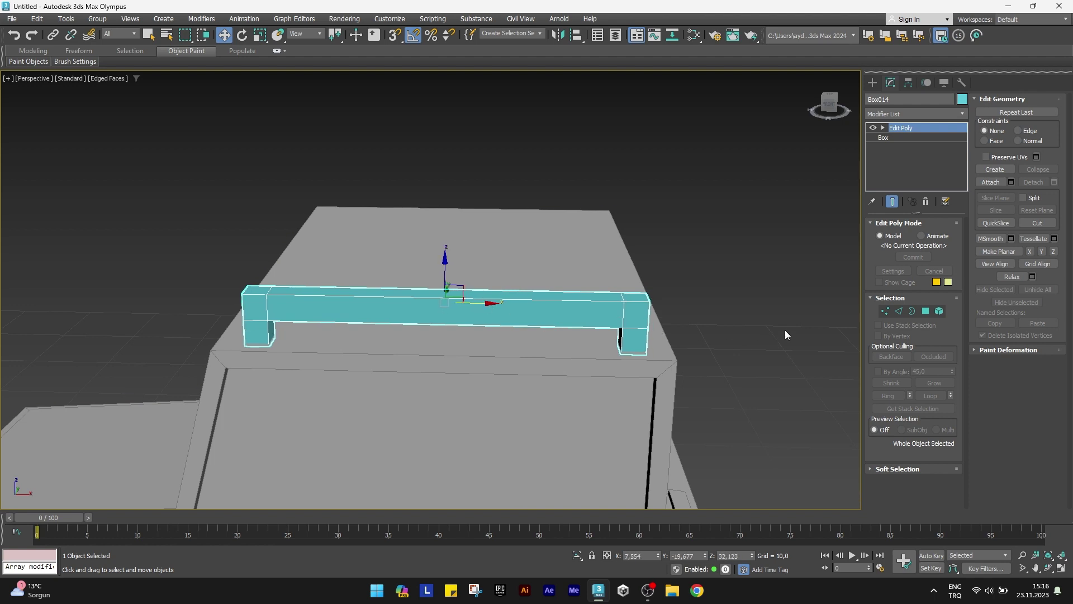
{"action": "left_click", "coordinate": [885, 310]}
{"action": "middle_click_drag", "start_coordinate": [503, 336], "coordinate": [579, 334], "text": "alt"}
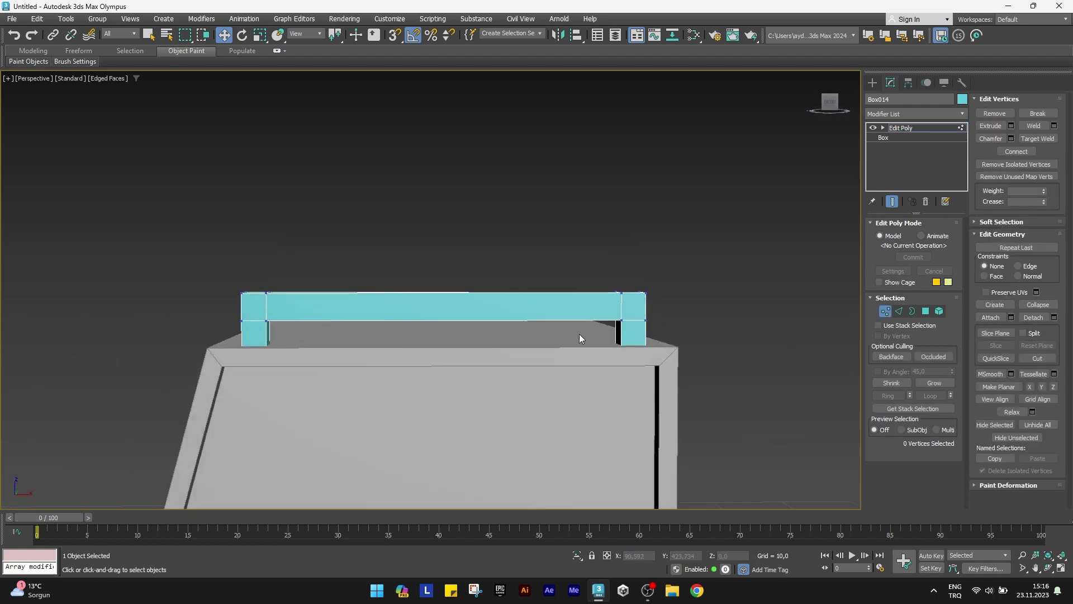
{"action": "scroll", "coordinate": [579, 333], "scroll_direction": "up", "scroll_amount": 2}
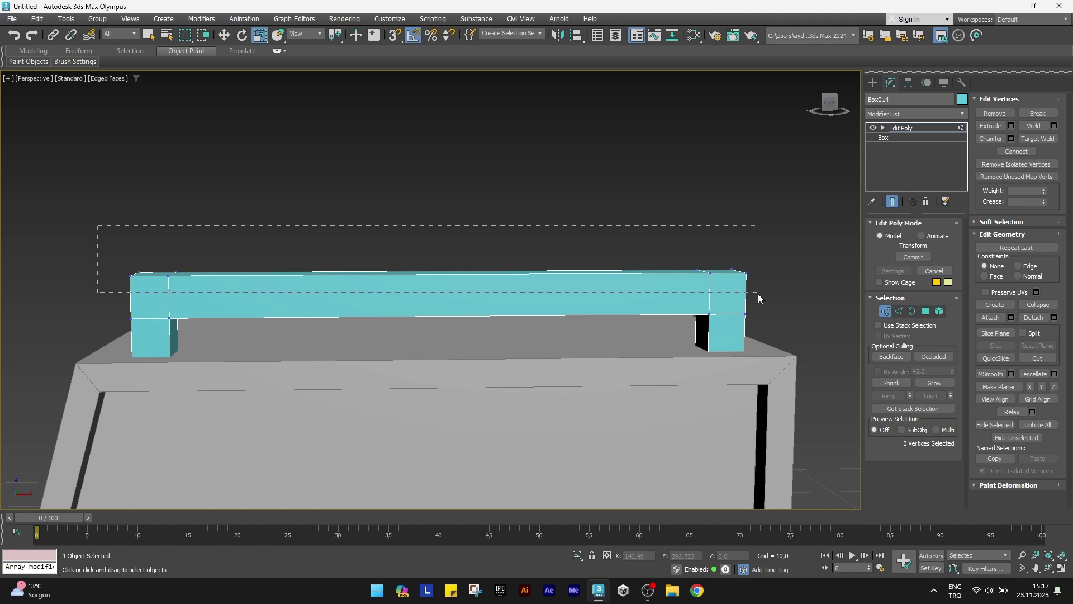
{"action": "left_click_drag", "start_coordinate": [723, 290], "coordinate": [758, 294]}
{"action": "left_click_drag", "start_coordinate": [389, 273], "coordinate": [390, 273]}
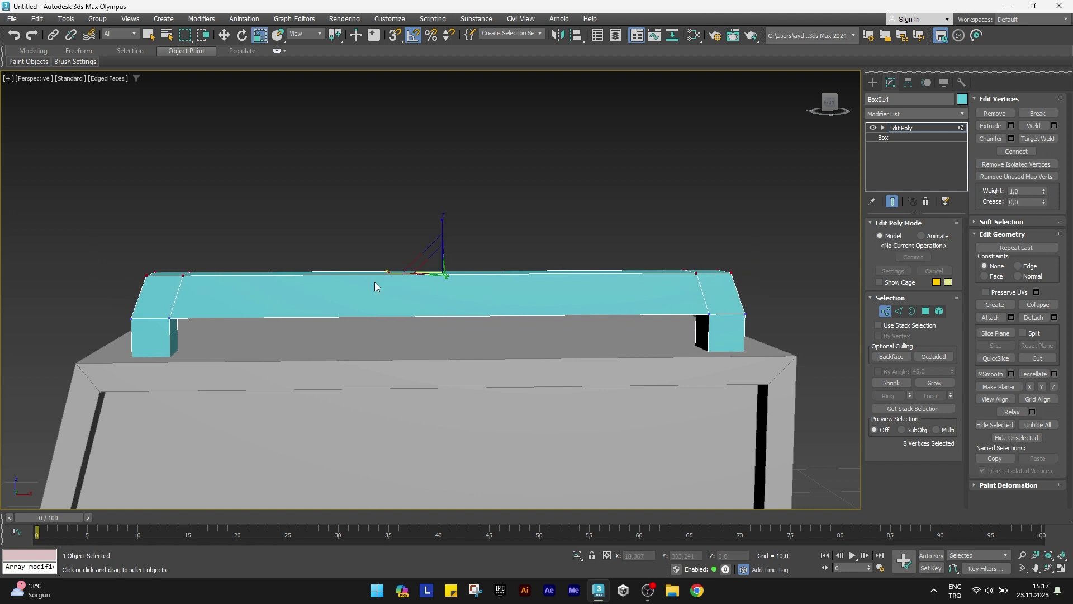
{"action": "key", "text": "w"}
Spread the bottom vertices of both legs outward by moving and scaling them
{"action": "middle_click_drag", "start_coordinate": [375, 282], "coordinate": [192, 314], "text": "alt"}
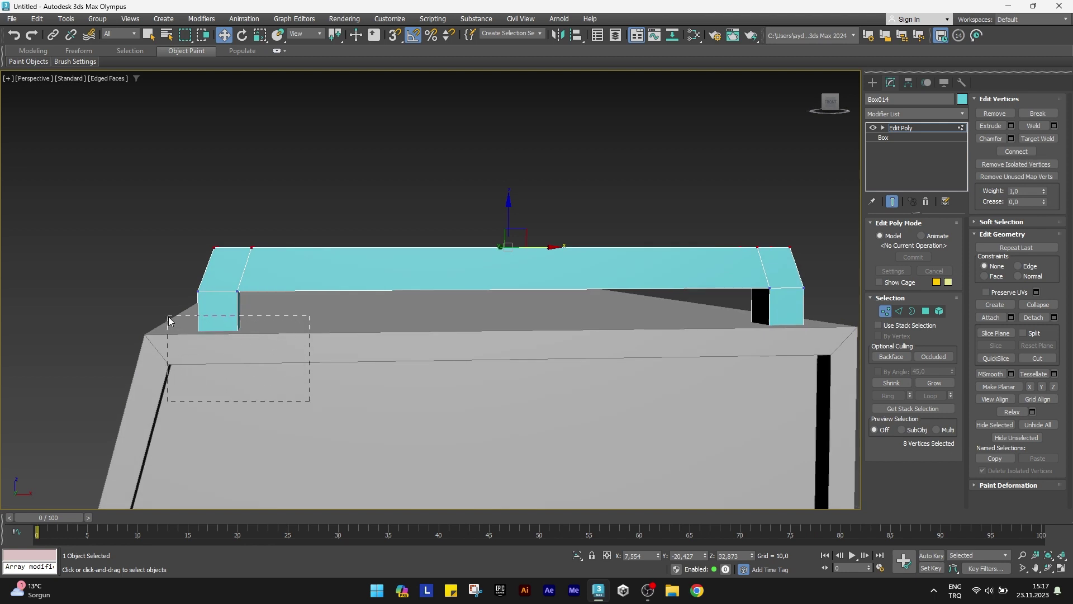
{"action": "left_click_drag", "start_coordinate": [169, 317], "coordinate": [168, 316]}
{"action": "middle_click_drag", "start_coordinate": [484, 354], "coordinate": [391, 366], "text": "alt"}
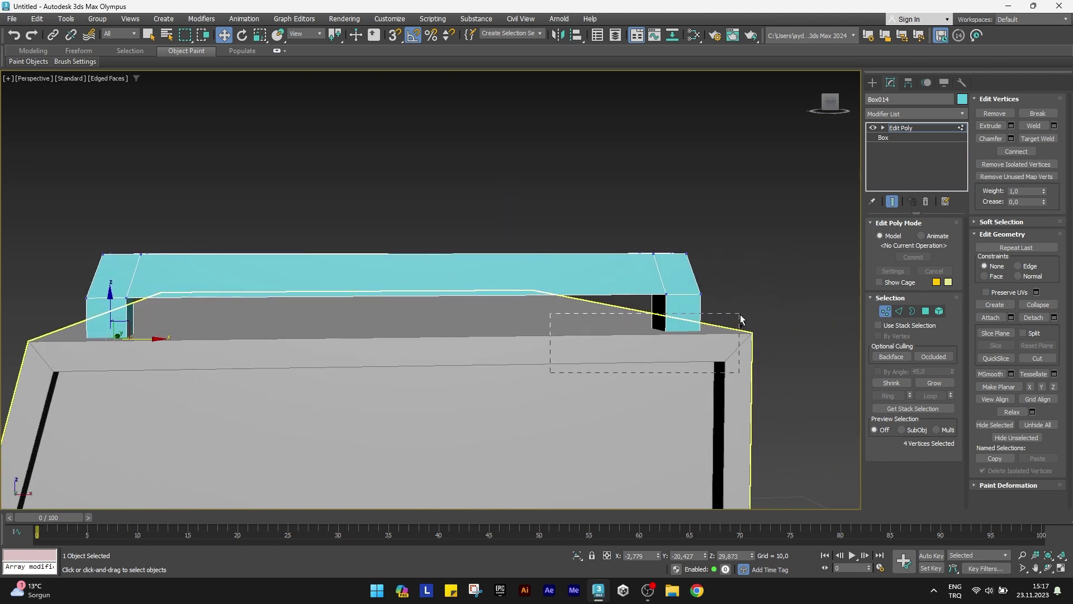
{"action": "left_click_drag", "start_coordinate": [741, 319], "coordinate": [740, 320]}
{"action": "middle_click_drag", "start_coordinate": [726, 329], "coordinate": [319, 396], "text": "alt"}
{"action": "key", "text": "r"}
{"action": "left_click_drag", "start_coordinate": [394, 345], "coordinate": [375, 345]}
{"action": "key", "text": "w"}
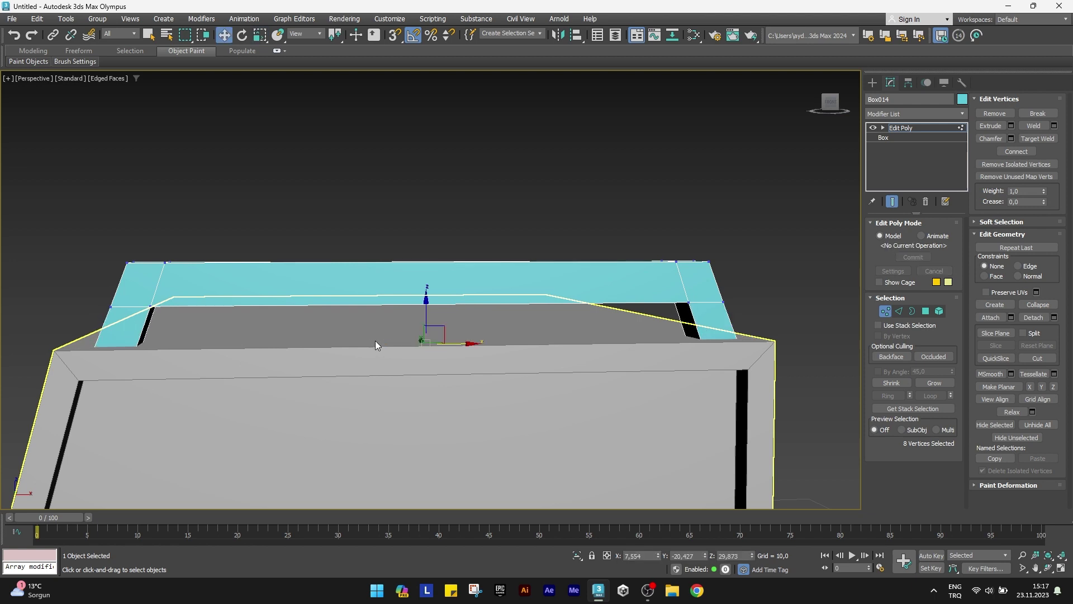
{"action": "middle_click_drag", "start_coordinate": [374, 340], "coordinate": [368, 337], "text": "alt"}
Lower the rack's top vertices slightly and exit vertex editing
{"action": "left_click_drag", "start_coordinate": [71, 210], "coordinate": [787, 290]}
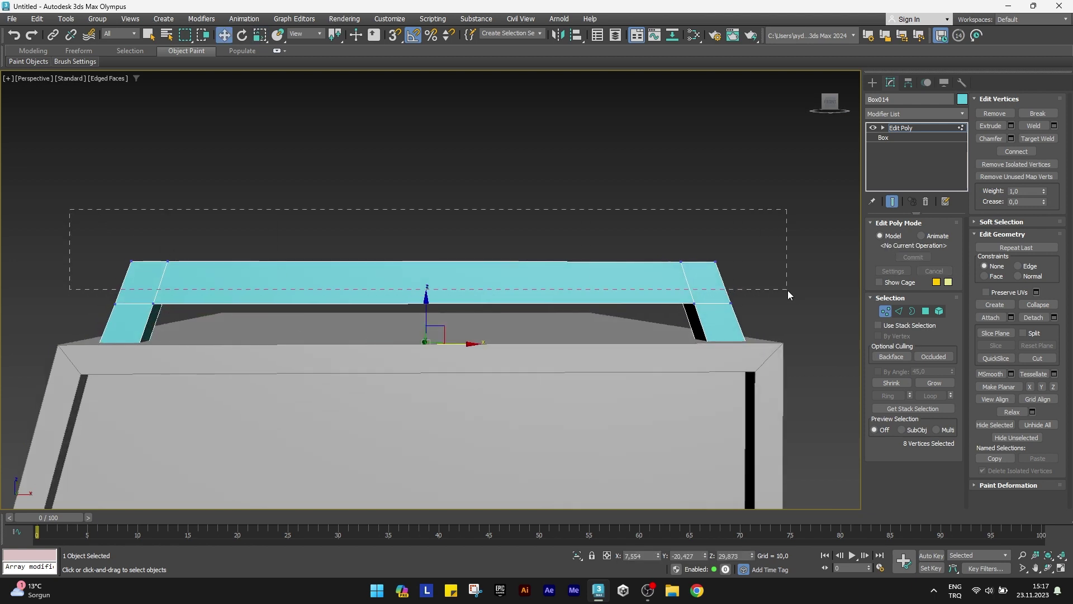
{"action": "left_click_drag", "start_coordinate": [426, 238], "coordinate": [427, 244]}
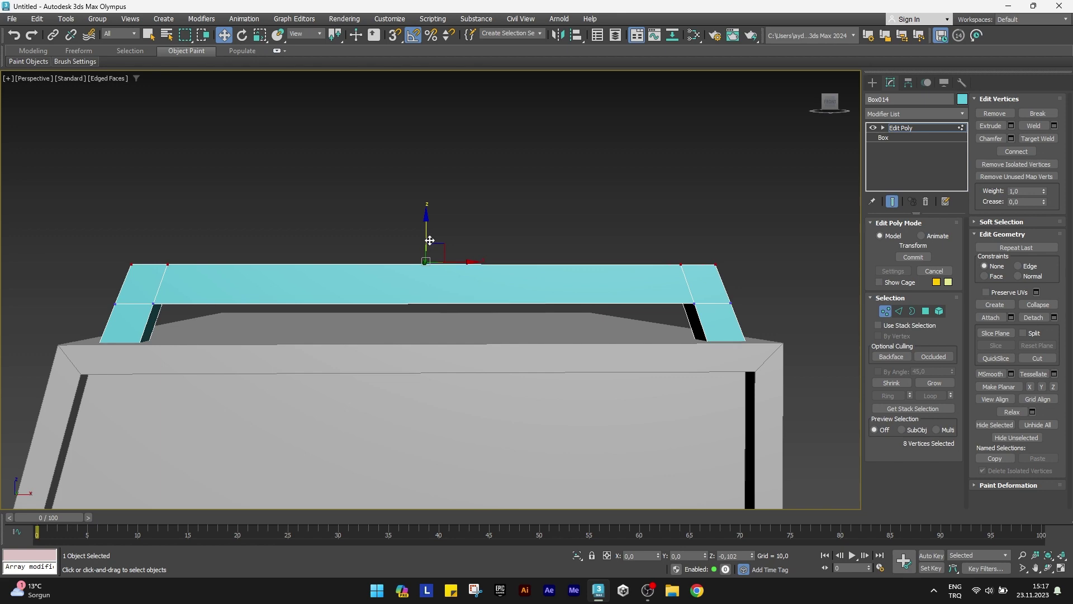
{"action": "left_click", "coordinate": [885, 311]}
{"action": "mouse_move", "coordinate": [503, 357]}
{"action": "middle_mouse_down", "text": "alt"}
{"action": "mouse_move", "coordinate": [475, 370]}
{"action": "mouse_move", "coordinate": [479, 348]}
{"action": "middle_mouse_up", "text": "alt"}
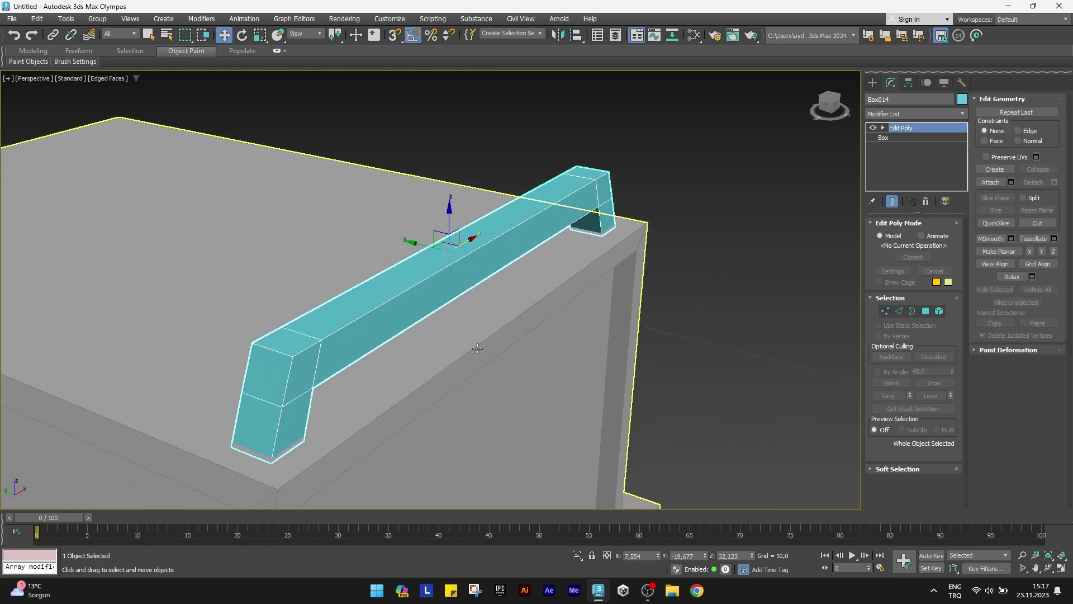
Select the front, back and outer edge loops of the rack
{"action": "left_click", "coordinate": [898, 315]}
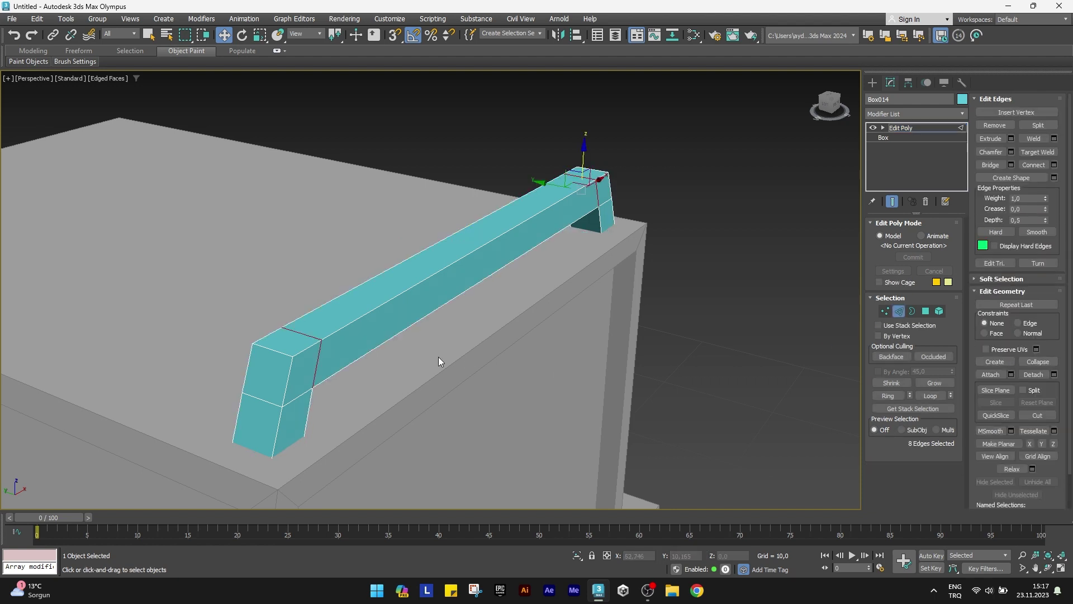
{"action": "double_click", "coordinate": [347, 328]}
{"action": "middle_click_drag", "start_coordinate": [467, 390], "coordinate": [534, 380]}
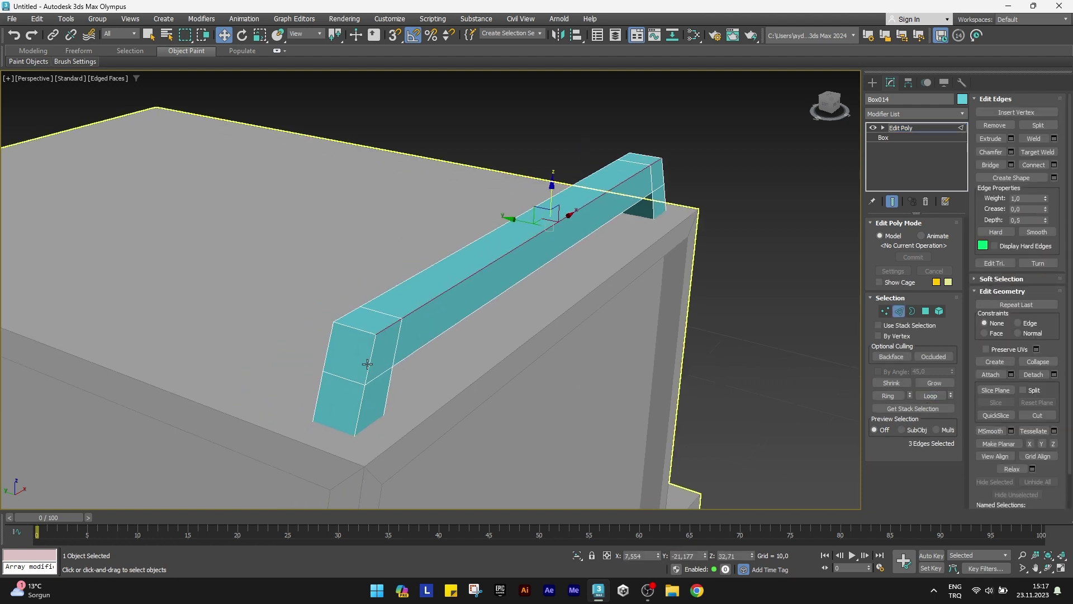
{"action": "double_click", "coordinate": [330, 352], "text": "ctrl"}
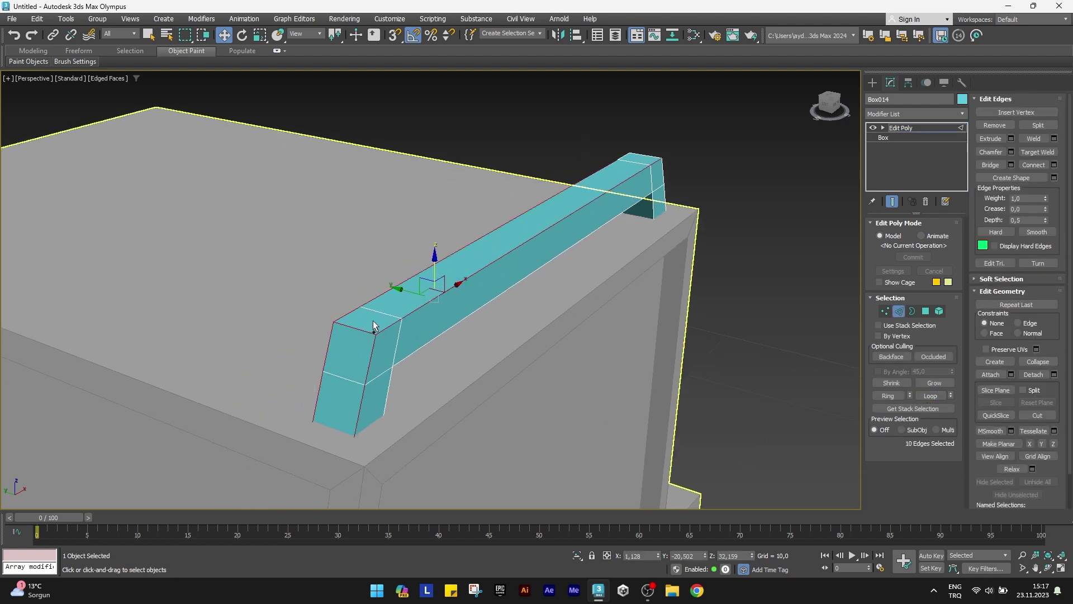
{"action": "mouse_move", "coordinate": [344, 330]}
{"action": "middle_mouse_down", "text": "alt"}
{"action": "mouse_move", "coordinate": [376, 360]}
{"action": "mouse_move", "coordinate": [594, 311]}
{"action": "middle_mouse_up", "text": "alt"}
{"action": "double_click", "coordinate": [412, 335], "text": "ctrl"}
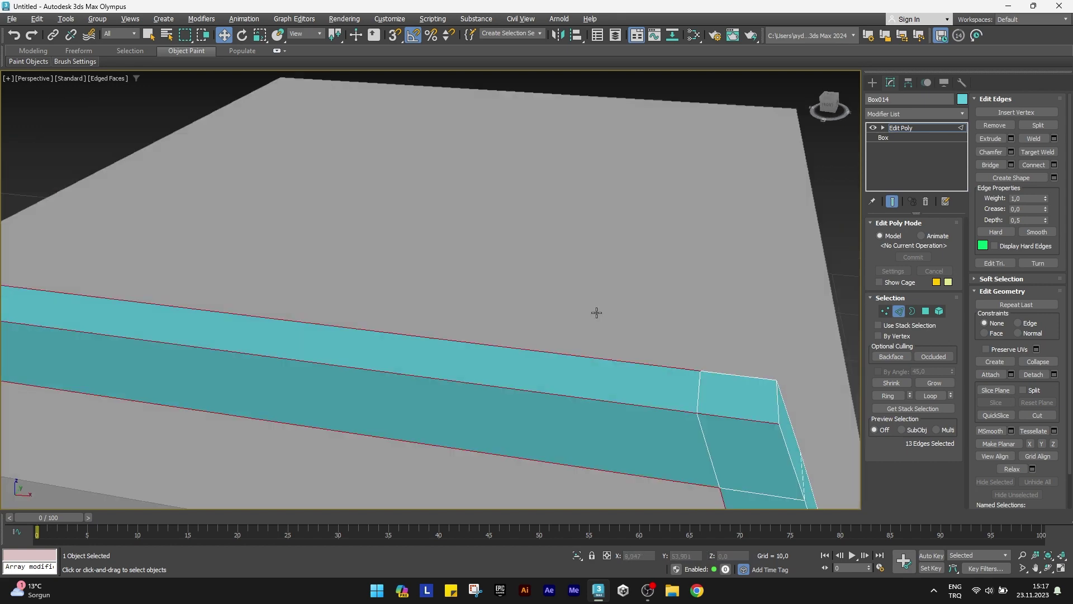
{"action": "scroll", "coordinate": [571, 336], "scroll_direction": "up", "scroll_amount": 3}
{"action": "scroll", "coordinate": [582, 392], "scroll_direction": "down", "scroll_amount": 3}
{"action": "mouse_move", "coordinate": [582, 392]}
{"action": "middle_mouse_down", "text": "alt"}
{"action": "mouse_move", "coordinate": [345, 368]}
{"action": "mouse_move", "coordinate": [222, 391]}
{"action": "mouse_move", "coordinate": [156, 354]}
{"action": "middle_mouse_up", "text": "alt"}
Add the remaining edge loops, including hidden ones reached in wireframe view
{"action": "double_click", "coordinate": [310, 339], "text": "ctrl"}
{"action": "double_click", "coordinate": [158, 321], "text": "ctrl"}
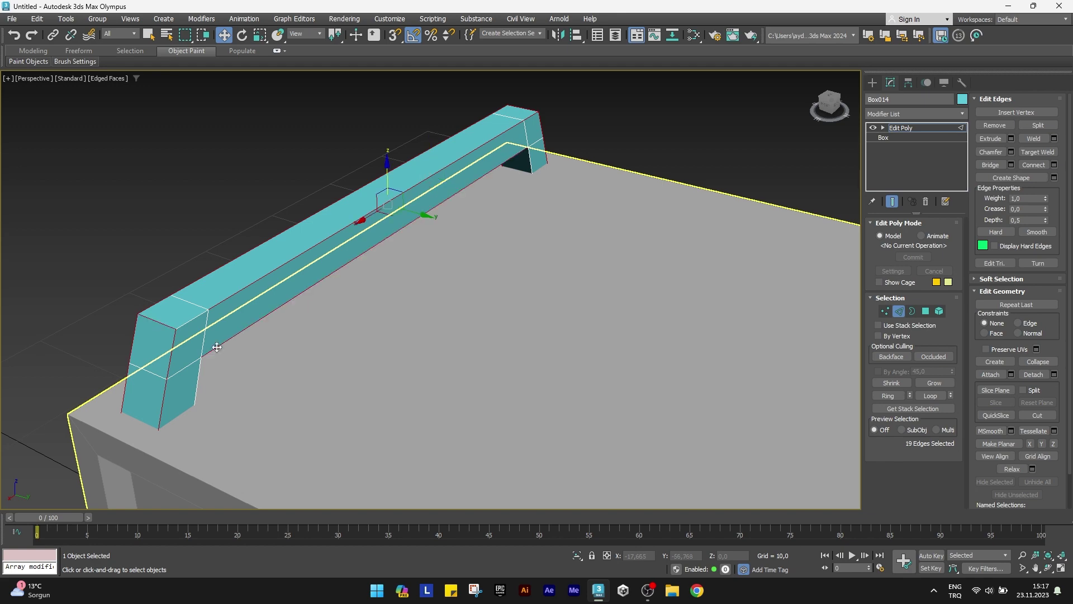
{"action": "scroll", "coordinate": [142, 361], "scroll_direction": "up", "scroll_amount": 2}
{"action": "middle_click_drag", "start_coordinate": [664, 101], "coordinate": [598, 303], "text": "alt"}
{"action": "scroll", "coordinate": [588, 354], "scroll_direction": "up", "scroll_amount": 3}
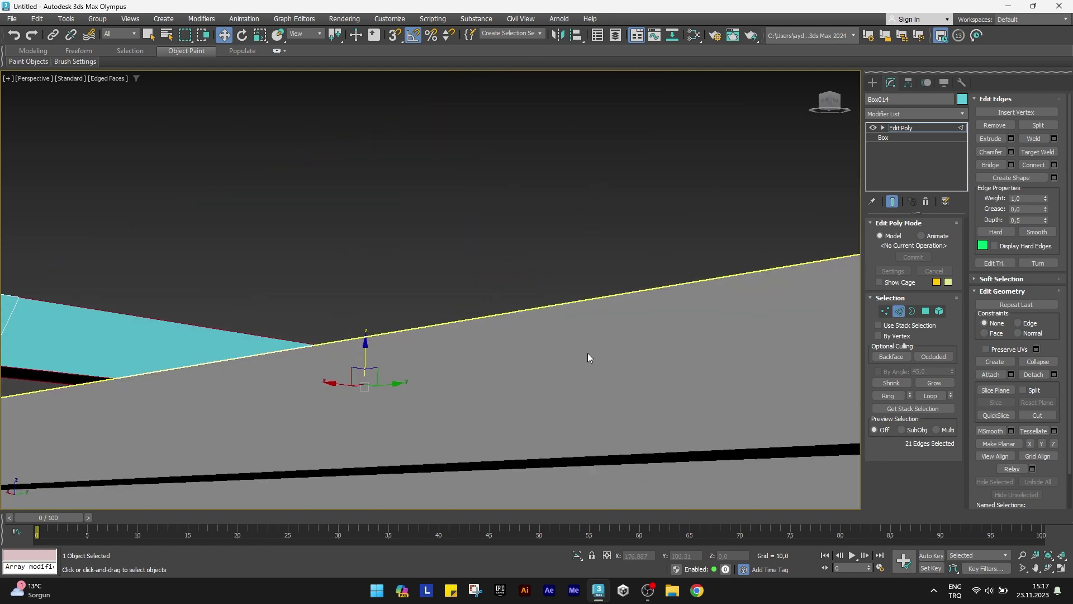
{"action": "key", "text": "F3"}
{"action": "mouse_move", "coordinate": [588, 354]}
{"action": "middle_mouse_down", "text": "alt"}
{"action": "mouse_move", "coordinate": [570, 439]}
{"action": "mouse_move", "coordinate": [531, 448]}
{"action": "mouse_move", "coordinate": [431, 433]}
{"action": "mouse_move", "coordinate": [407, 389]}
{"action": "mouse_move", "coordinate": [371, 438]}
{"action": "mouse_move", "coordinate": [395, 367]}
{"action": "mouse_move", "coordinate": [392, 287]}
{"action": "mouse_move", "coordinate": [378, 292]}
{"action": "middle_mouse_up", "text": "alt"}
{"action": "double_click", "coordinate": [551, 439], "text": "ctrl"}
{"action": "key", "text": "F3"}
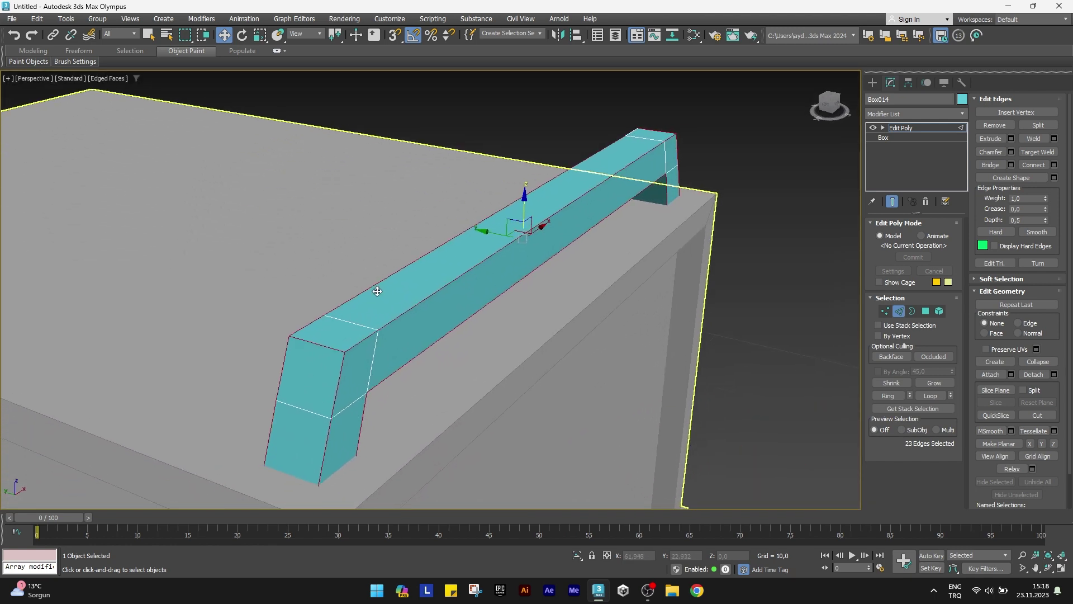
Chamfer the selected edges with amount 0,25 and 0 segments
{"action": "left_click", "coordinate": [1011, 152]}
{"action": "type", "text": "0"}
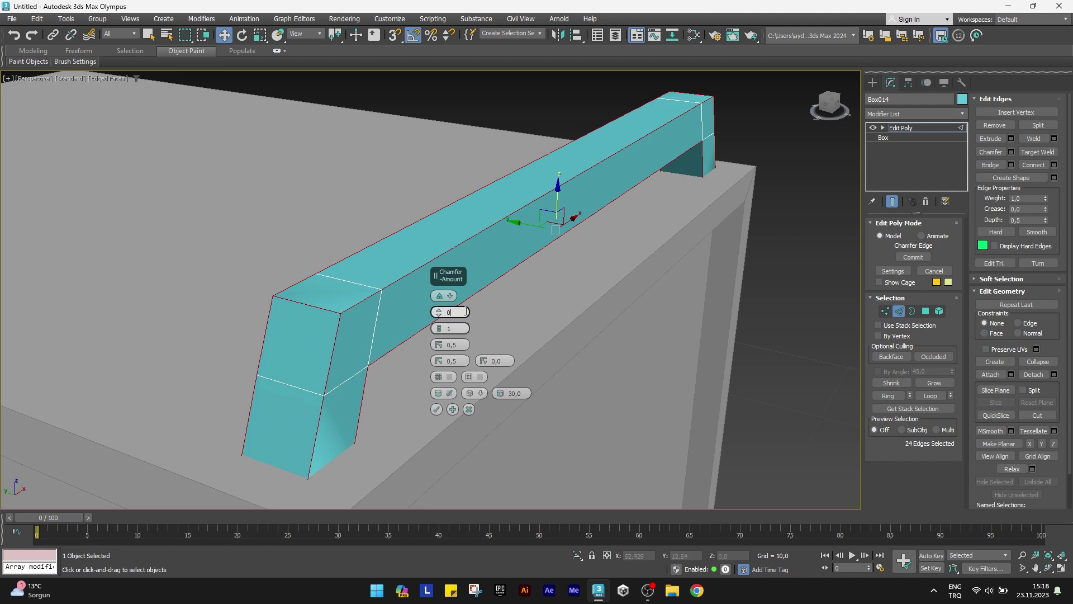
{"action": "type", "text": ",25"}
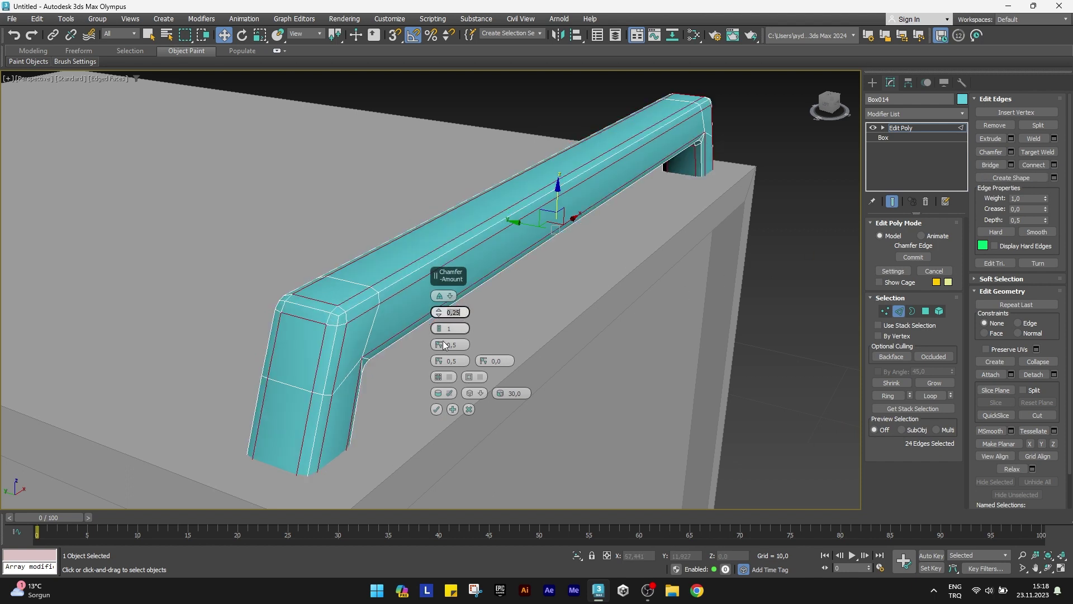
{"action": "key", "text": "BackSpace"}
{"action": "type", "text": "0"}
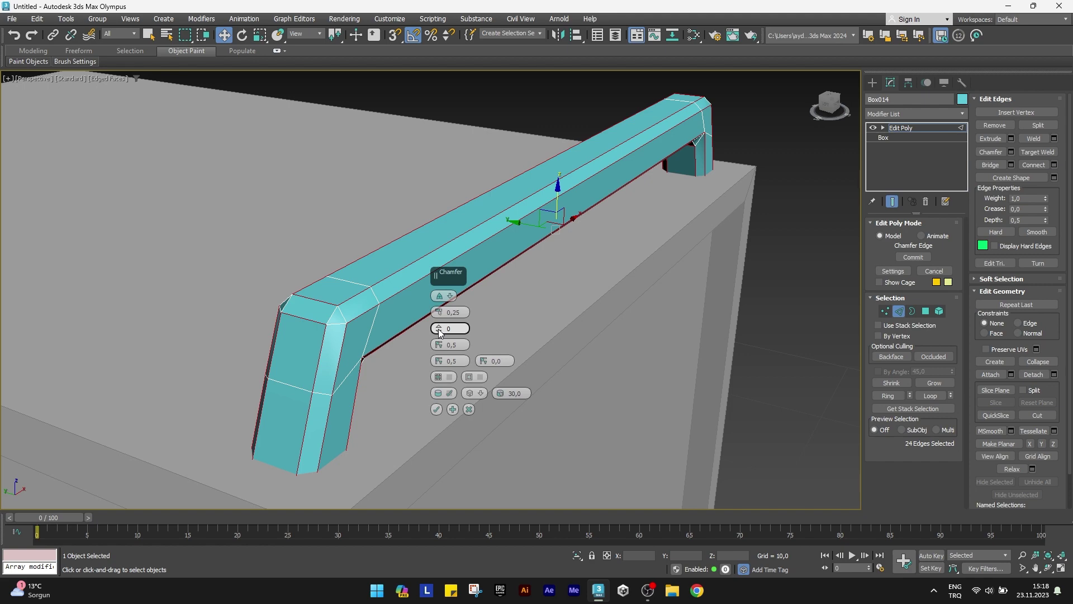
{"action": "left_click", "coordinate": [436, 408]}
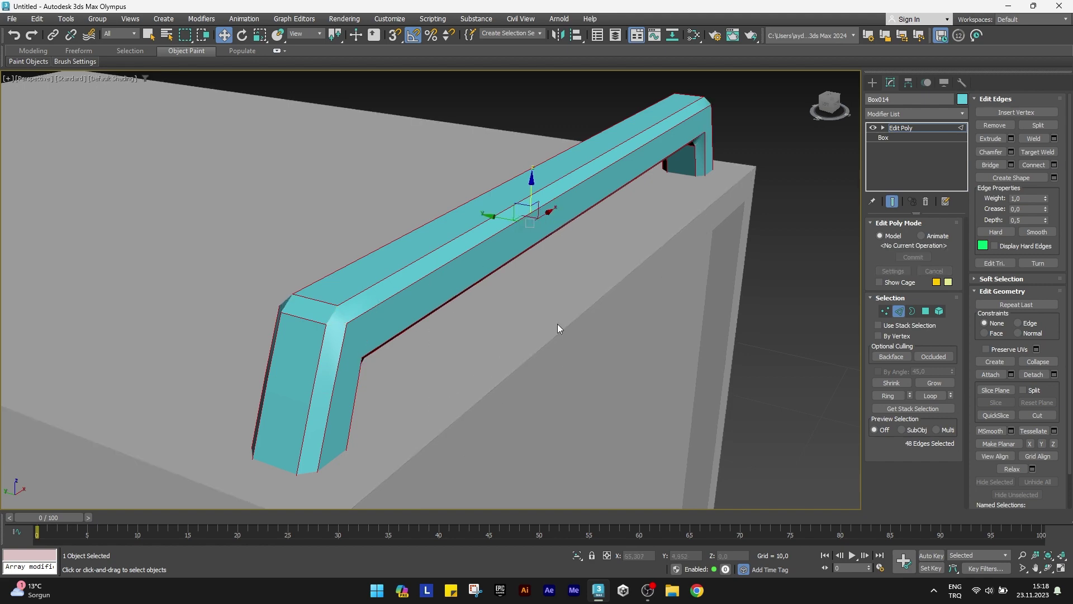
{"action": "middle_click_drag", "start_coordinate": [558, 327], "coordinate": [541, 307], "text": "alt"}
Add a Smooth modifier to the roof handle
{"action": "left_click", "coordinate": [900, 310]}
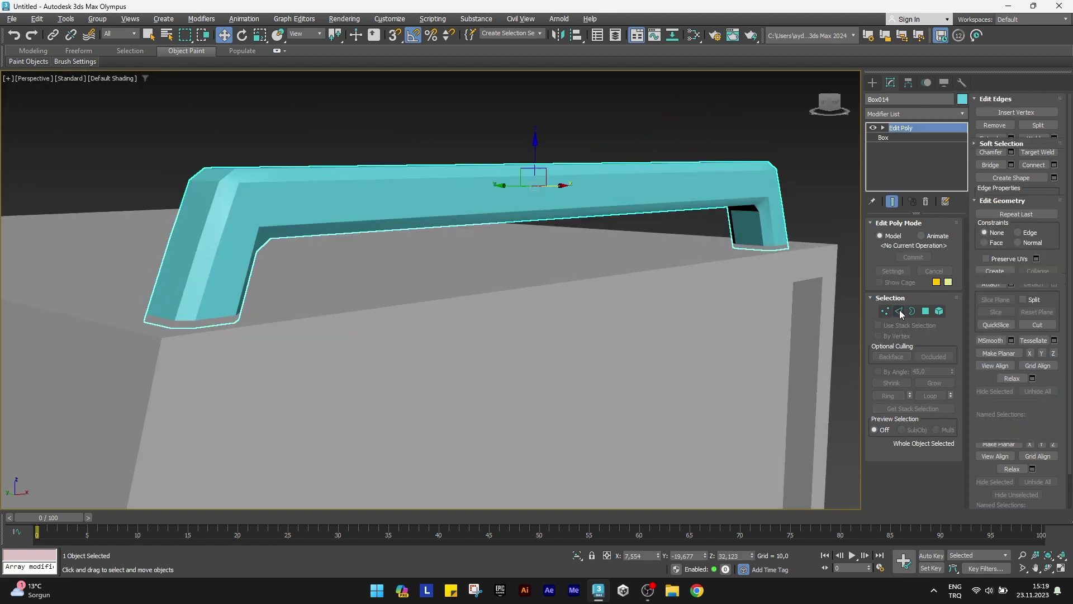
{"action": "left_click", "coordinate": [901, 112]}
{"action": "scroll", "coordinate": [901, 112], "scroll_direction": "down", "scroll_amount": 5}
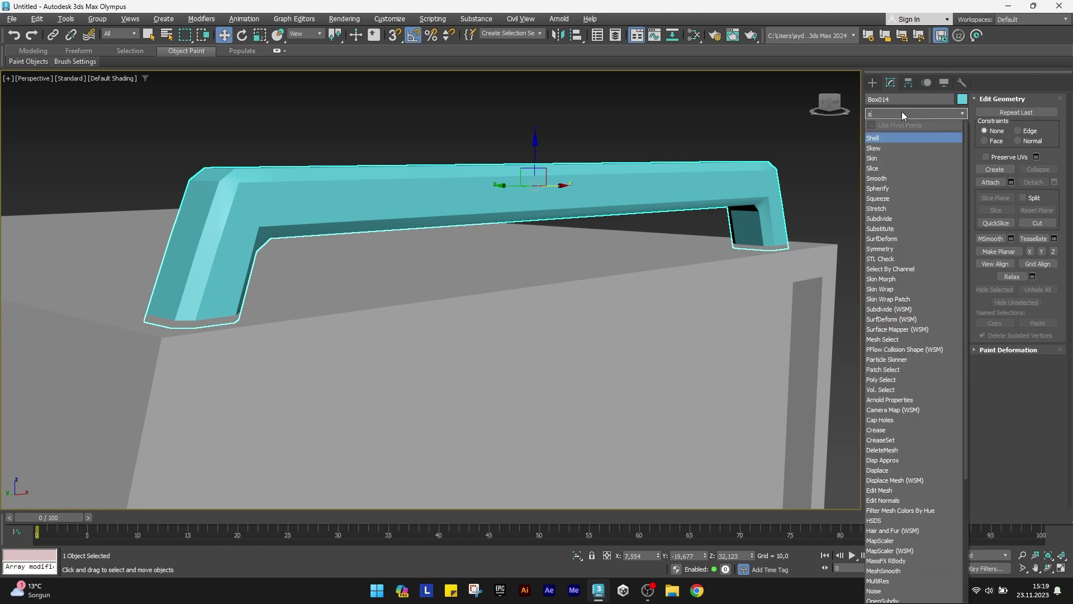
{"action": "left_click", "coordinate": [894, 176]}
Clone the handle as Box015 onto the roof's opposite edge
{"action": "left_click", "coordinate": [805, 169]}
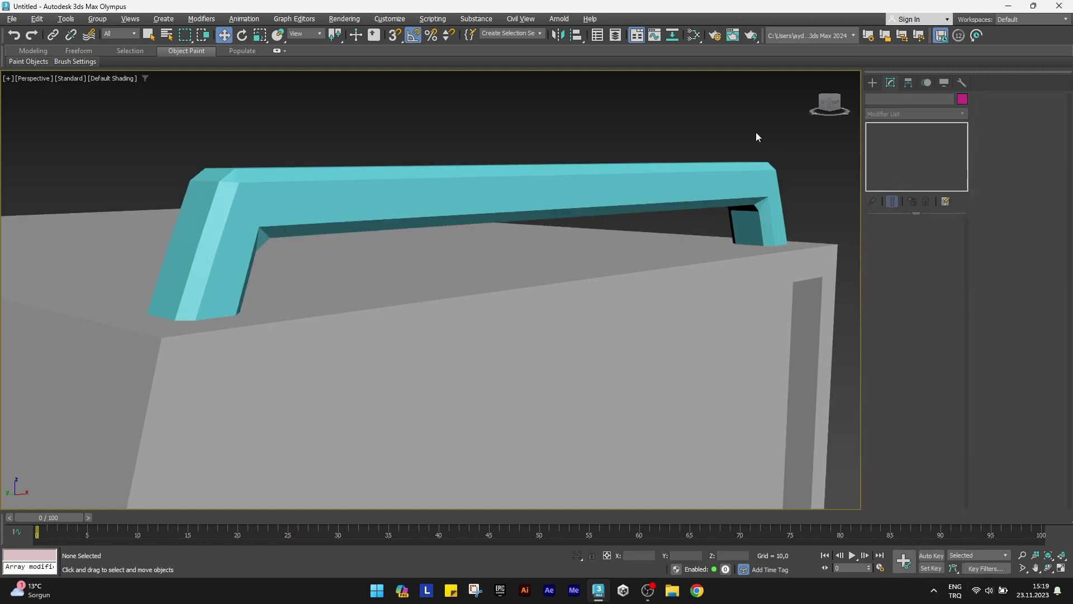
{"action": "scroll", "coordinate": [582, 182], "scroll_direction": "down", "scroll_amount": 3}
{"action": "mouse_move", "coordinate": [582, 182]}
{"action": "middle_mouse_down", "text": "alt"}
{"action": "mouse_move", "coordinate": [613, 230]}
{"action": "mouse_move", "coordinate": [632, 219]}
{"action": "middle_mouse_up", "text": "alt"}
{"action": "left_click", "coordinate": [689, 306]}
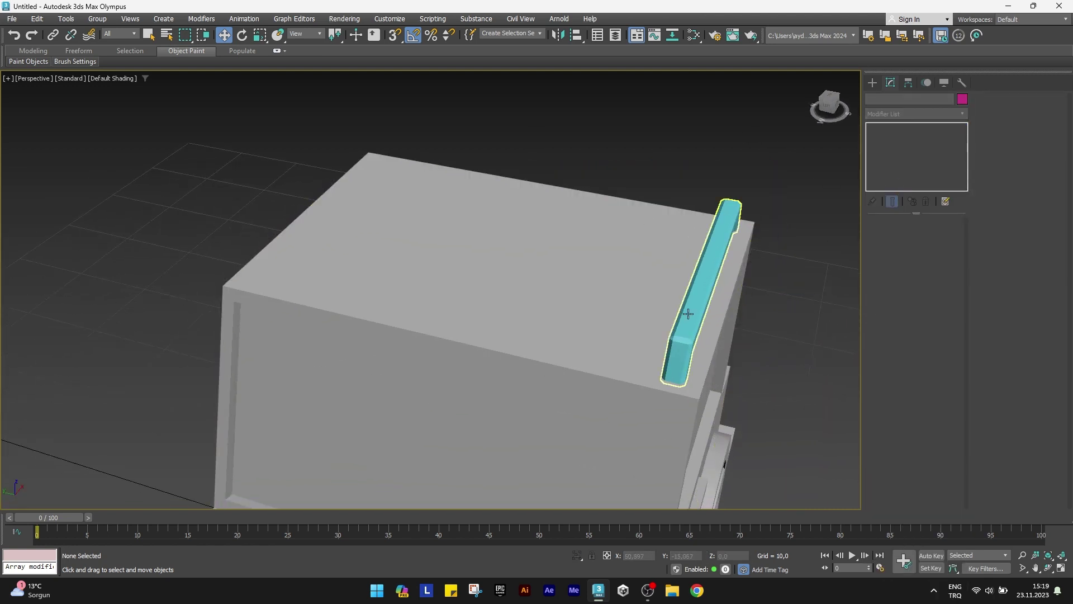
{"action": "scroll", "coordinate": [687, 308], "scroll_direction": "down", "scroll_amount": 2}
{"action": "left_click_drag", "start_coordinate": [668, 278], "coordinate": [406, 241], "text": "shift"}
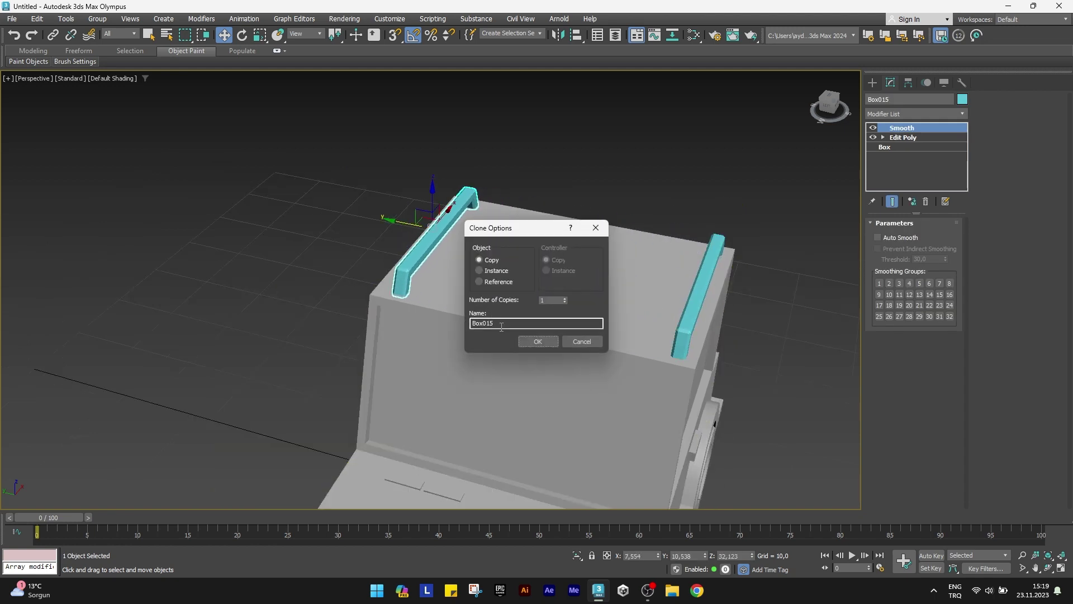
Keep the copied rail Box015 and nudge it along Y in the Top view
{"action": "left_click", "coordinate": [537, 342]}
{"action": "key", "text": "t"}
{"action": "scroll", "coordinate": [492, 330], "scroll_direction": "down", "scroll_amount": 3}
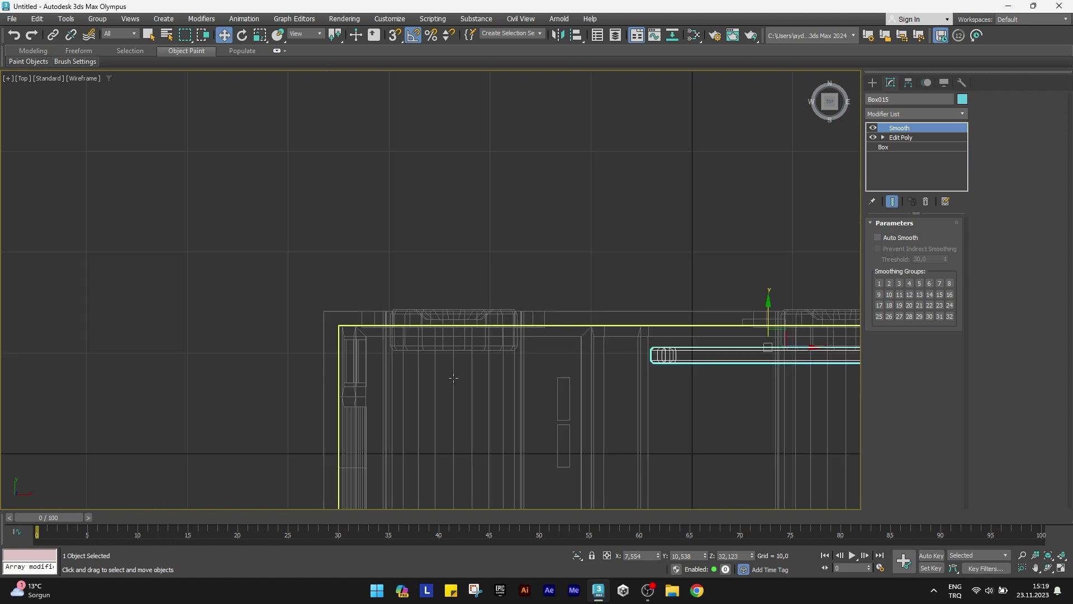
{"action": "middle_click_drag", "start_coordinate": [492, 330], "coordinate": [270, 326]}
{"action": "scroll", "coordinate": [547, 263], "scroll_direction": "up", "scroll_amount": 5}
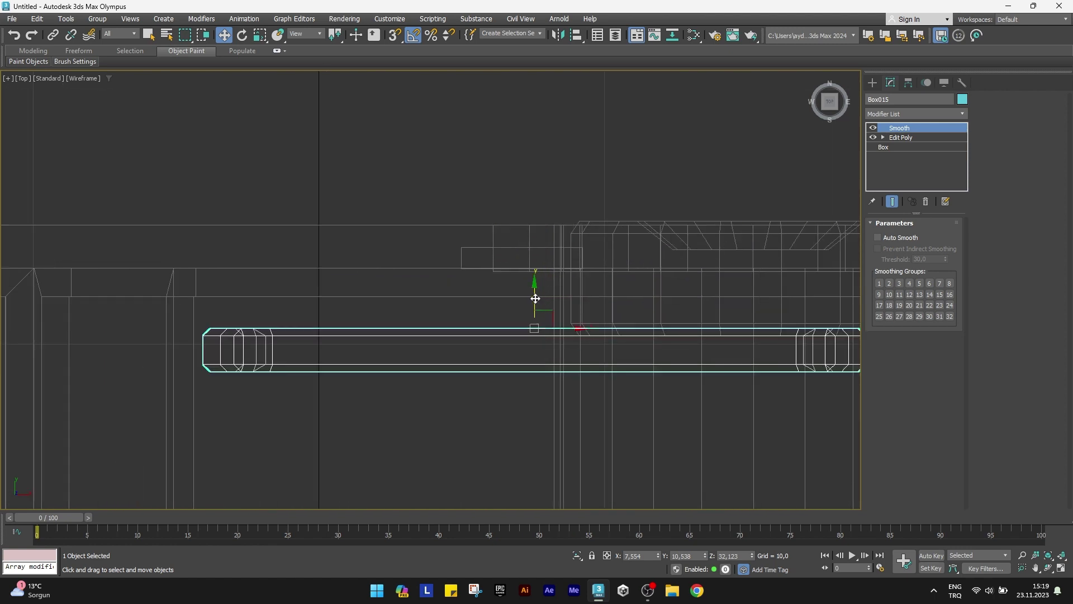
{"action": "left_click_drag", "start_coordinate": [536, 303], "coordinate": [535, 284]}
Move the original rail Box014 along Y to the opposite roof edge, then return to Perspective
{"action": "scroll", "coordinate": [371, 335], "scroll_direction": "down", "scroll_amount": 3}
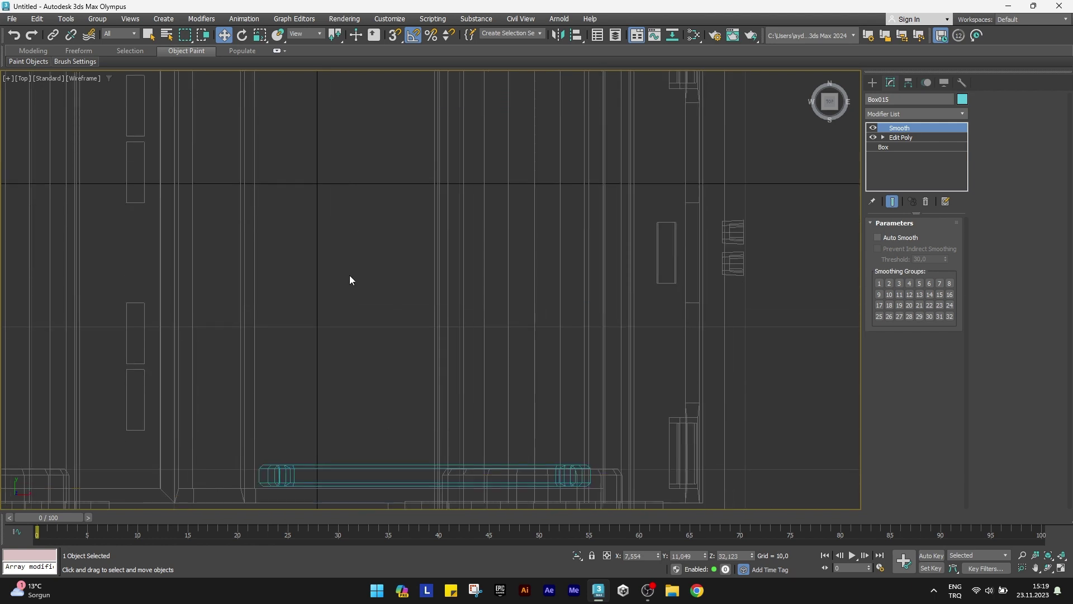
{"action": "middle_click_drag", "start_coordinate": [350, 280], "coordinate": [272, 377]}
{"action": "scroll", "coordinate": [273, 377], "scroll_direction": "up", "scroll_amount": 3}
{"action": "left_click", "coordinate": [273, 377]}
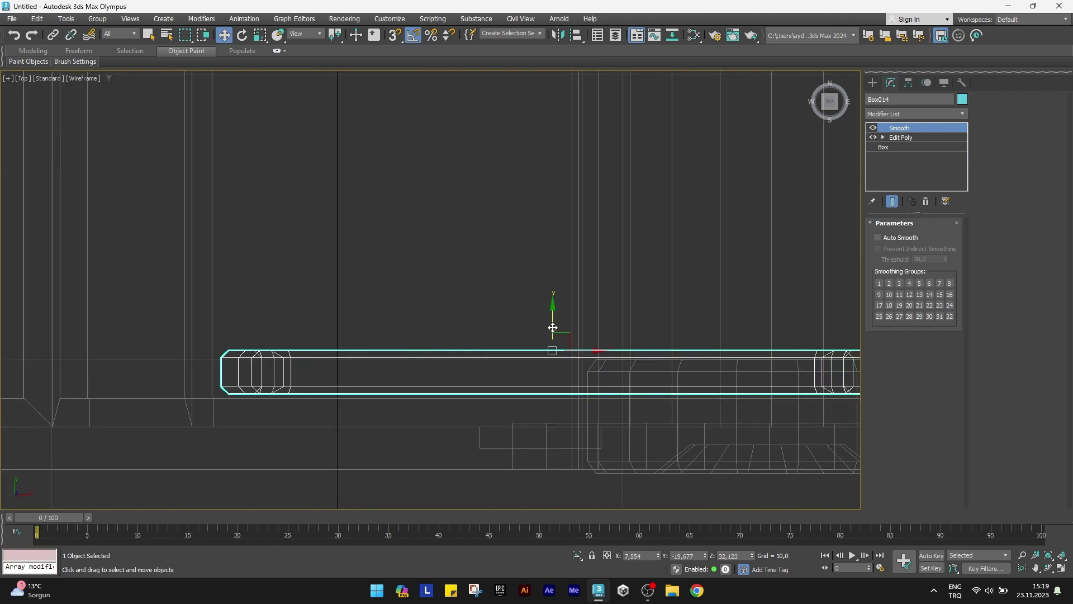
{"action": "left_click_drag", "start_coordinate": [552, 327], "coordinate": [549, 314]}
{"action": "key", "text": "p"}
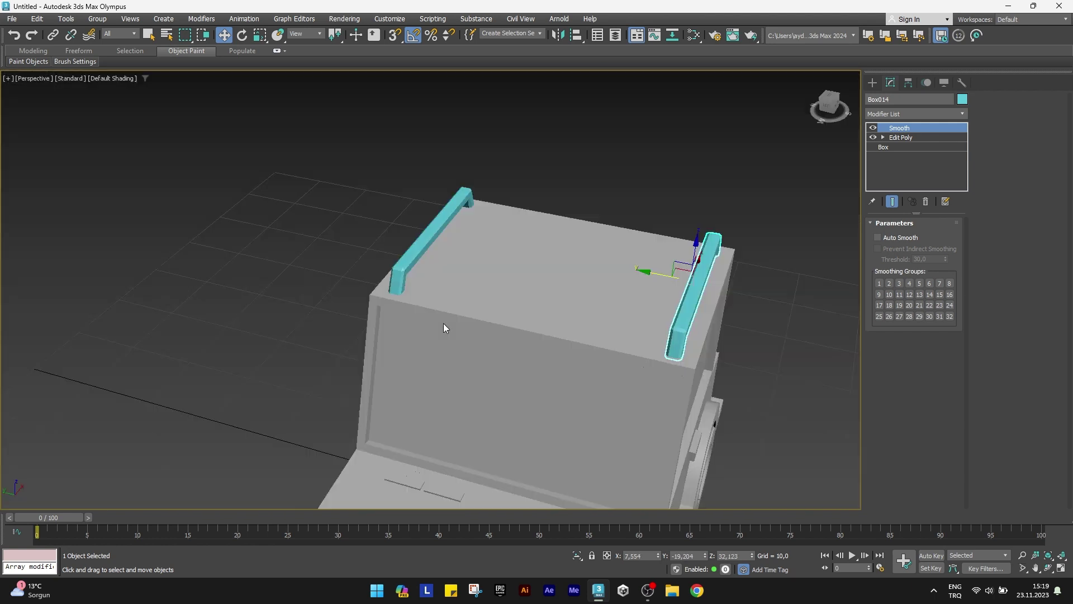
{"action": "middle_click_drag", "start_coordinate": [443, 323], "coordinate": [340, 267], "text": "alt"}
{"action": "left_click", "coordinate": [326, 252]}
{"action": "scroll", "coordinate": [392, 268], "scroll_direction": "down", "scroll_amount": 5}
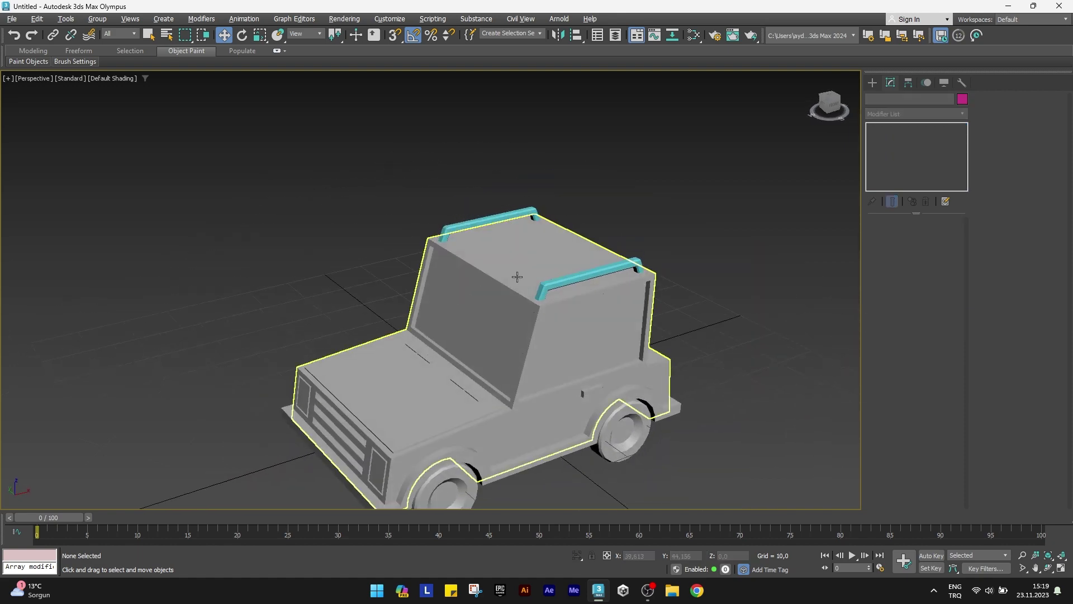
{"action": "scroll", "coordinate": [599, 228], "scroll_direction": "up", "scroll_amount": 5}
Draw a flat box across the roof between the two rails
{"action": "left_click", "coordinate": [873, 82]}
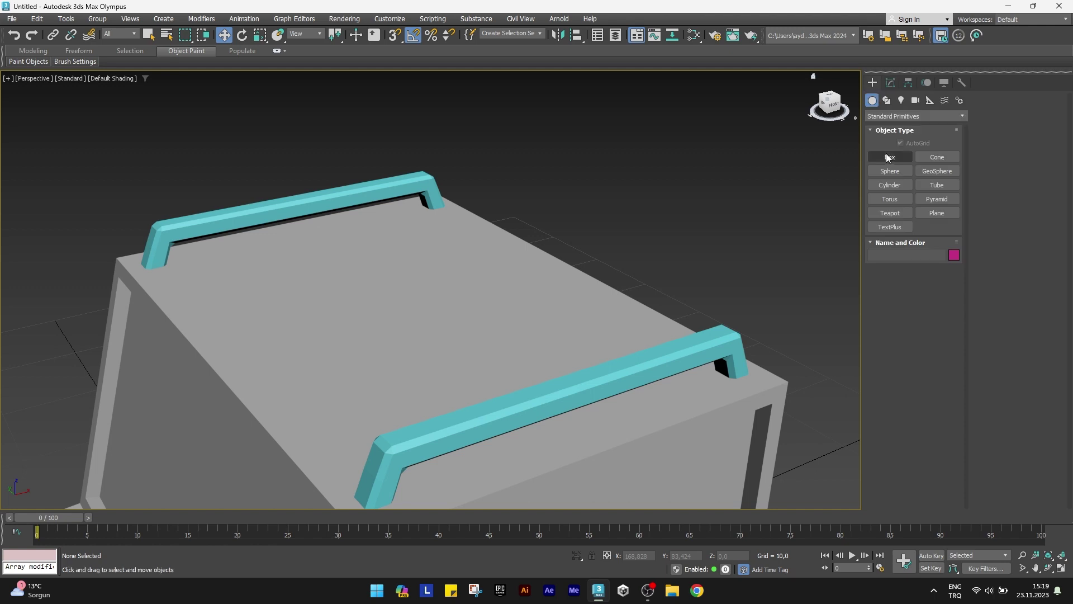
{"action": "left_click", "coordinate": [890, 157]}
{"action": "middle_click_drag", "start_coordinate": [455, 251], "coordinate": [314, 211], "text": "alt"}
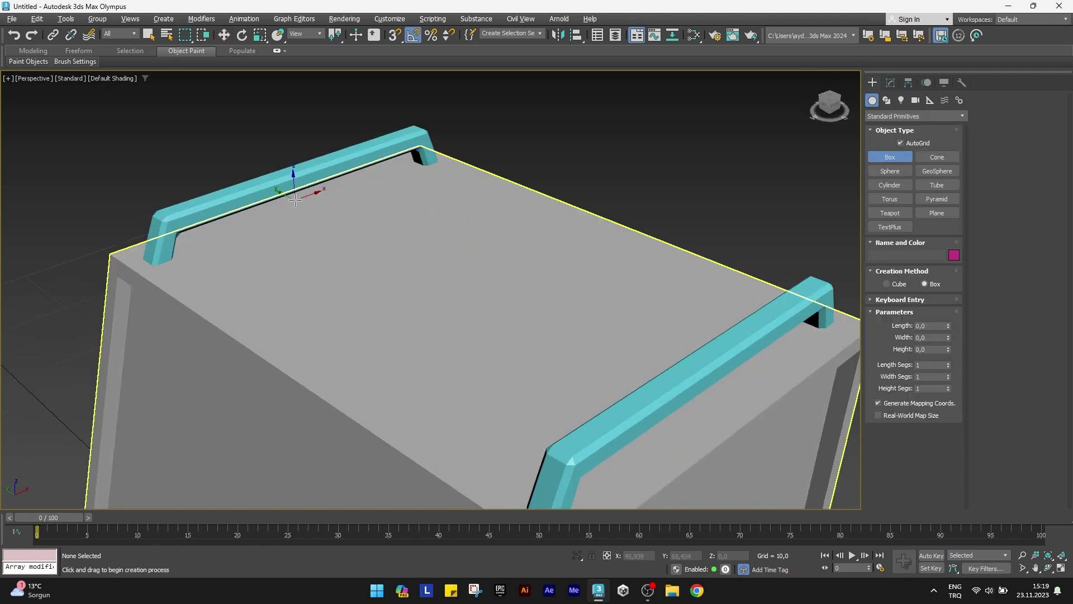
{"action": "left_click_drag", "start_coordinate": [297, 198], "coordinate": [718, 390]}
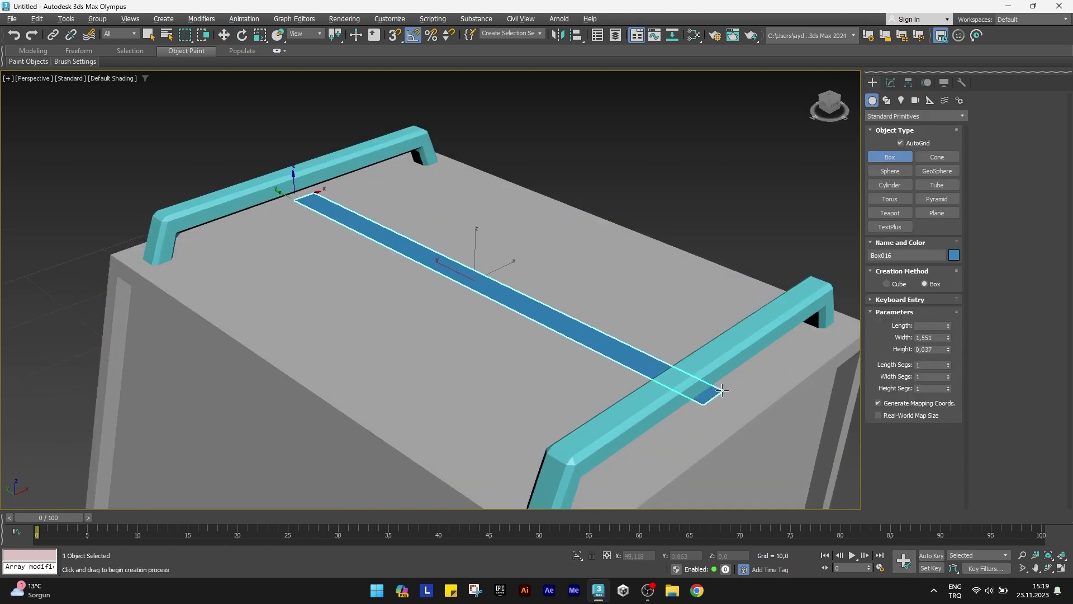
{"action": "left_click", "coordinate": [698, 369]}
{"action": "middle_click_drag", "start_coordinate": [696, 362], "coordinate": [707, 371], "text": "alt"}
{"action": "key", "text": "w"}
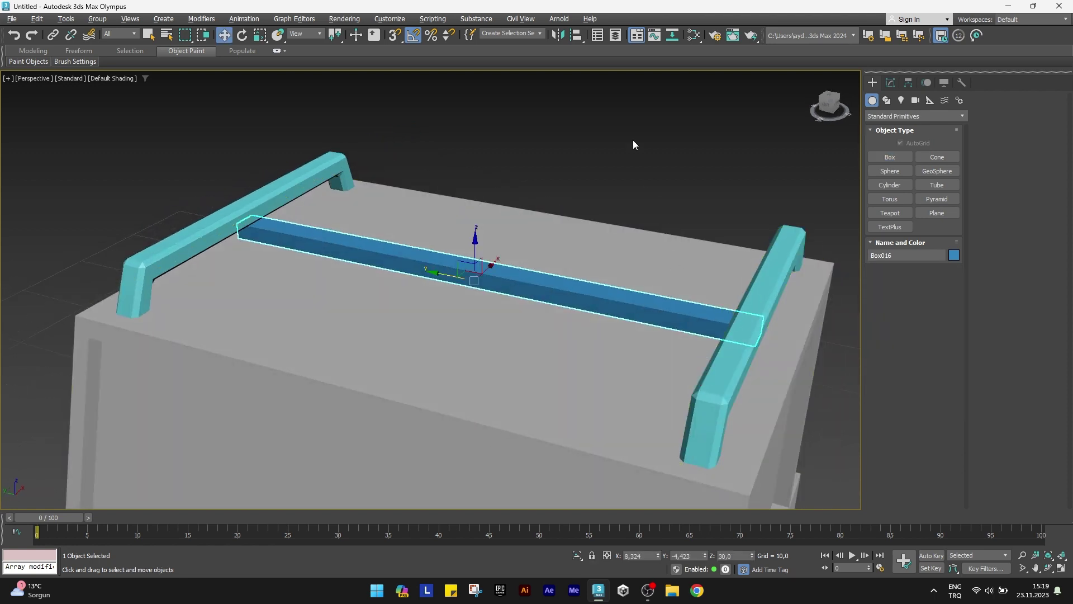
Align the bar to the left rail on X, Y and Z centres, then raise it
{"action": "left_click", "coordinate": [577, 35]}
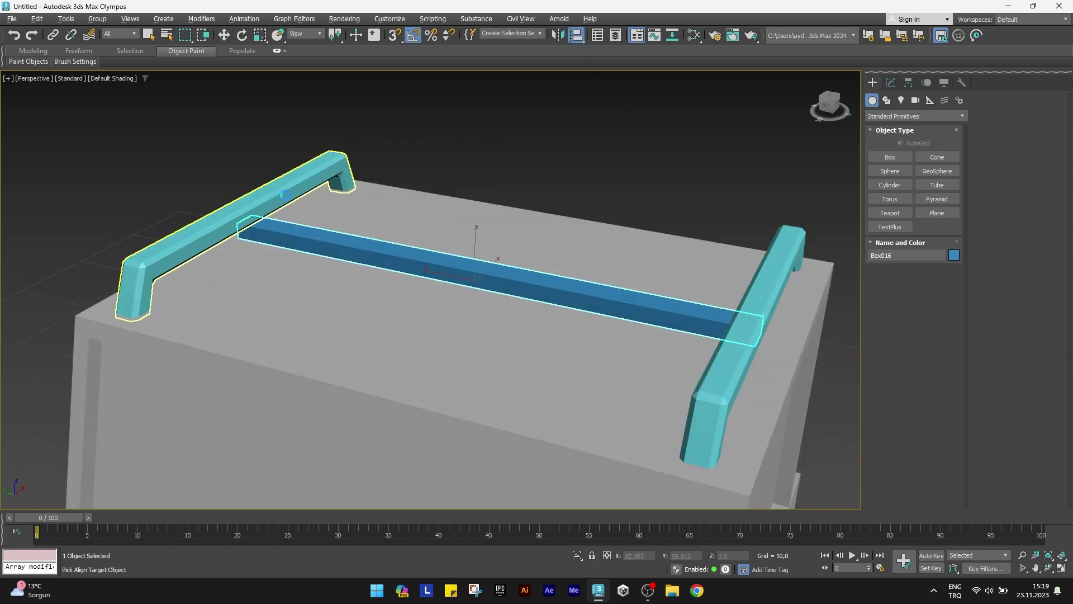
{"action": "left_click", "coordinate": [285, 196]}
{"action": "left_click", "coordinate": [576, 223]}
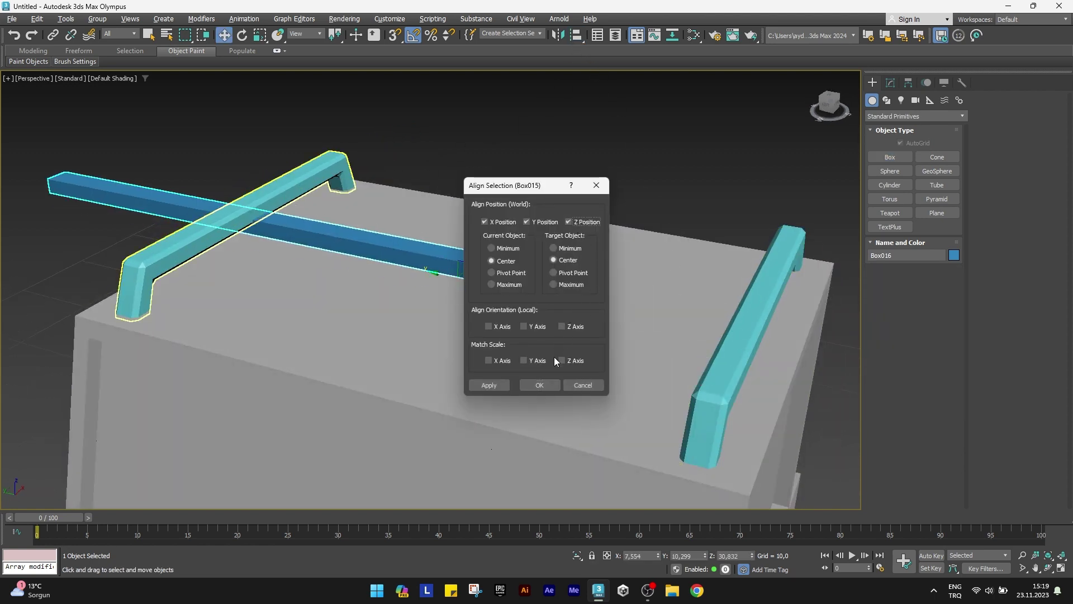
{"action": "left_click", "coordinate": [540, 385]}
{"action": "scroll", "coordinate": [263, 226], "scroll_direction": "up", "scroll_amount": 3}
{"action": "scroll", "coordinate": [268, 219], "scroll_direction": "up", "scroll_amount": 5}
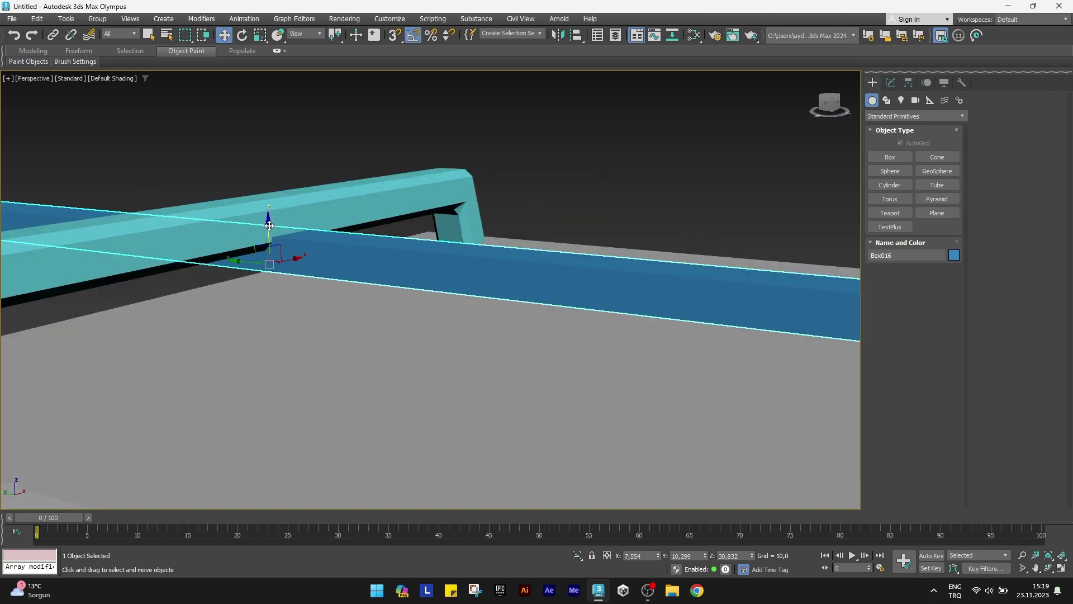
{"action": "left_click_drag", "start_coordinate": [268, 219], "coordinate": [268, 202]}
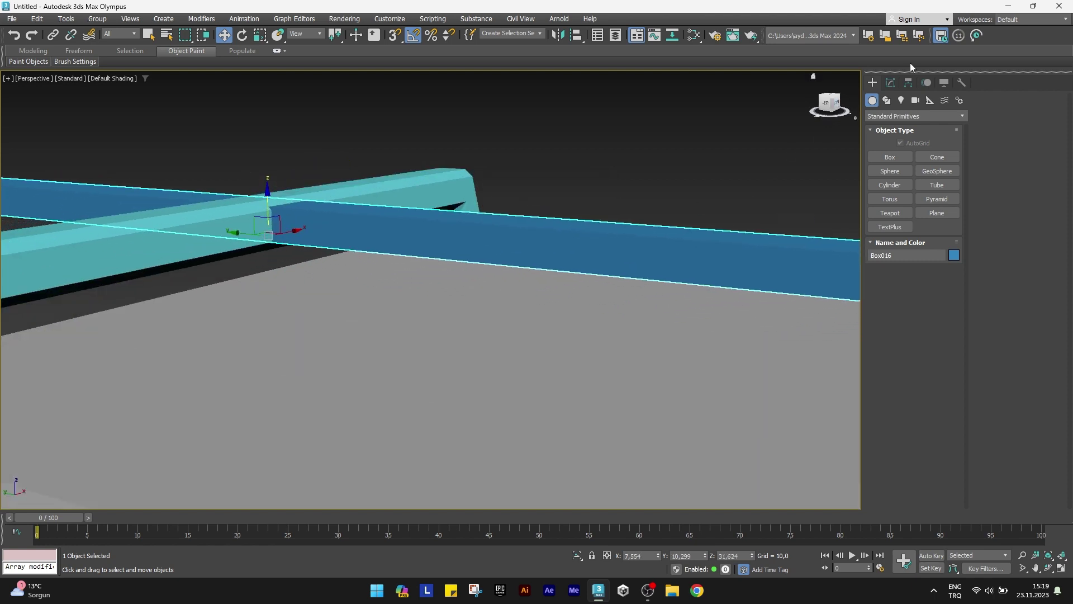
Size the bar to Length 30, Width 0,75 and Height 0,75
{"action": "left_click", "coordinate": [890, 84]}
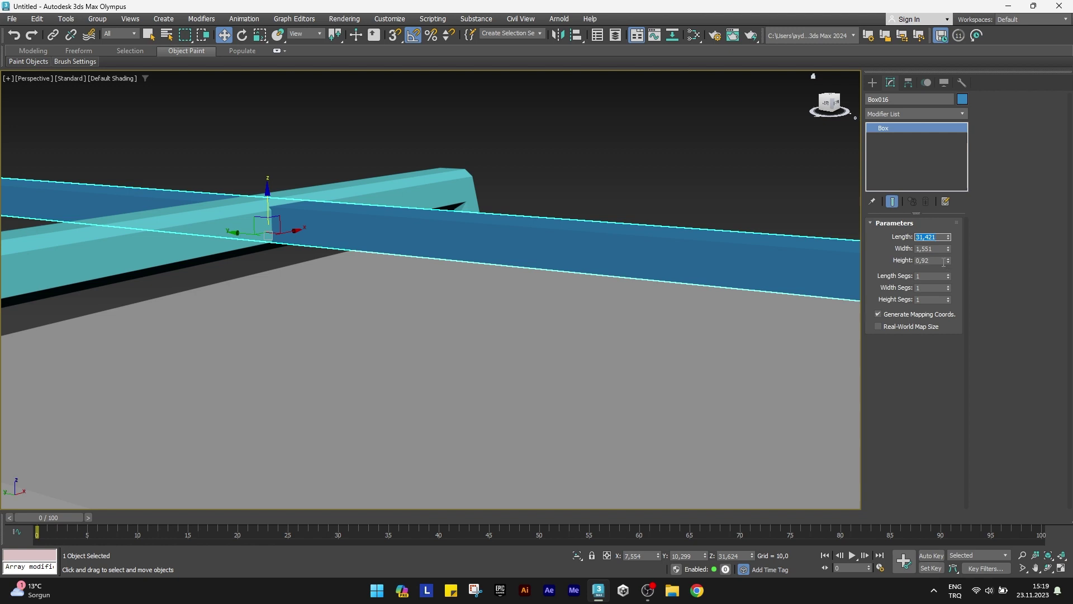
{"action": "type", "text": "1"}
{"action": "key", "text": "Tab"}
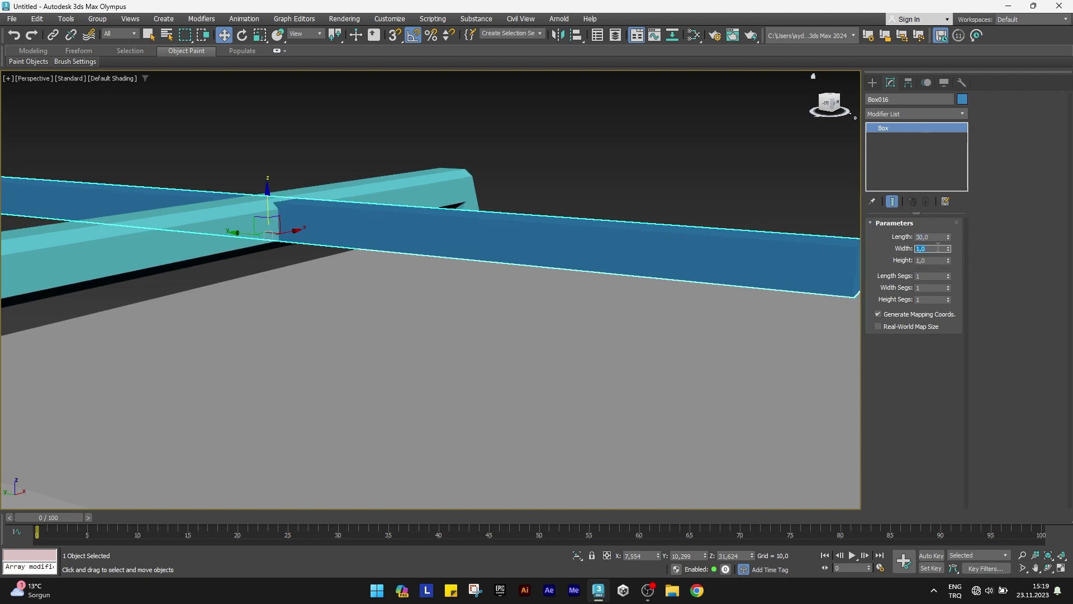
{"action": "type", "text": "5"}
{"action": "key", "text": "Tab"}
{"action": "type", "text": "0,"}
{"action": "key", "text": "Return"}
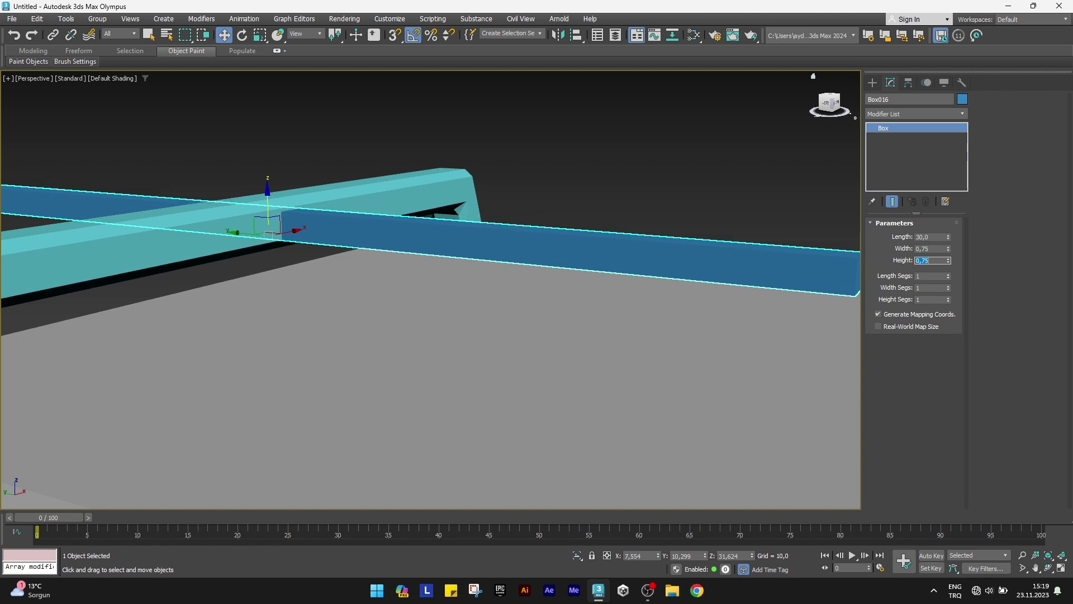
Lift the bar slightly and move it so it spans both rails
{"action": "scroll", "coordinate": [274, 192], "scroll_direction": "up", "scroll_amount": 3}
{"action": "left_click_drag", "start_coordinate": [272, 260], "coordinate": [268, 255]}
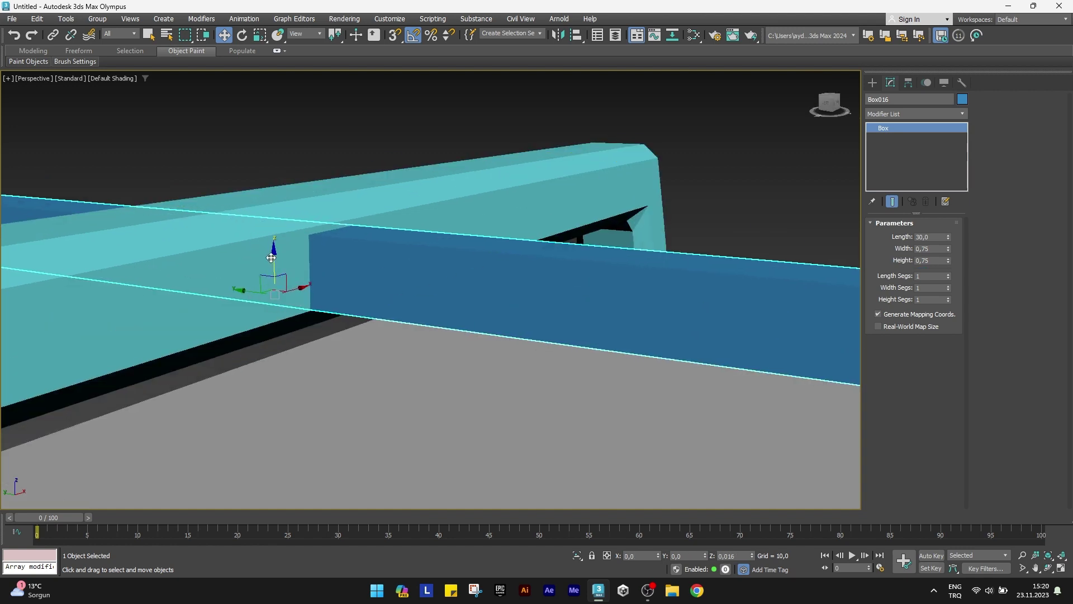
{"action": "scroll", "coordinate": [268, 255], "scroll_direction": "down", "scroll_amount": 5}
{"action": "middle_click_drag", "start_coordinate": [268, 255], "coordinate": [294, 288], "text": "alt"}
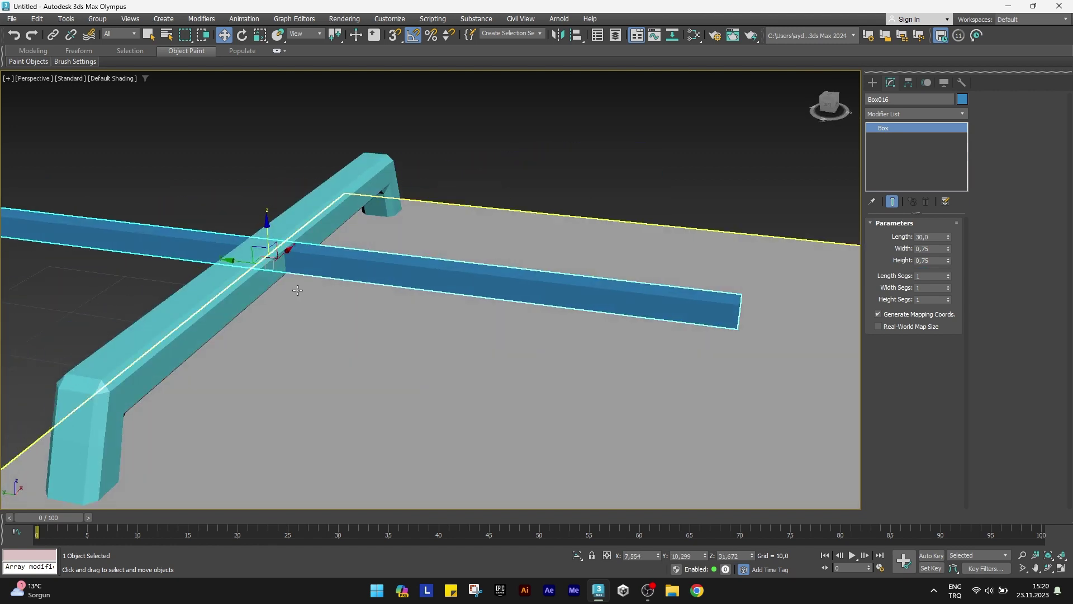
{"action": "scroll", "coordinate": [233, 287], "scroll_direction": "down", "scroll_amount": 3}
{"action": "left_click_drag", "start_coordinate": [189, 287], "coordinate": [360, 334]}
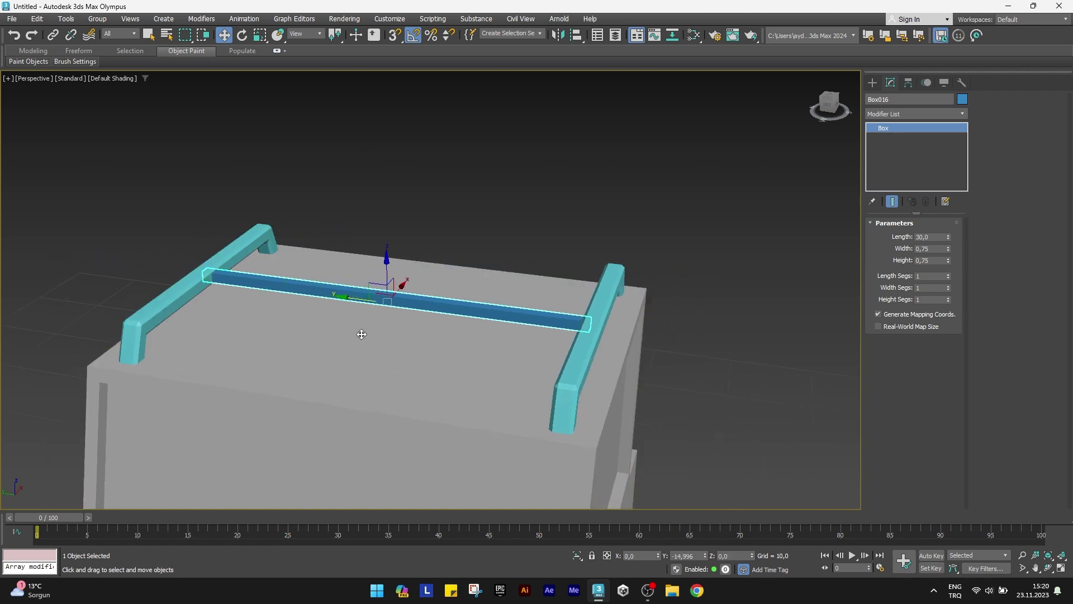
{"action": "mouse_move", "coordinate": [364, 333]}
{"action": "middle_mouse_down", "text": "alt"}
{"action": "mouse_move", "coordinate": [408, 333]}
{"action": "mouse_move", "coordinate": [377, 347]}
{"action": "middle_mouse_up", "text": "alt"}
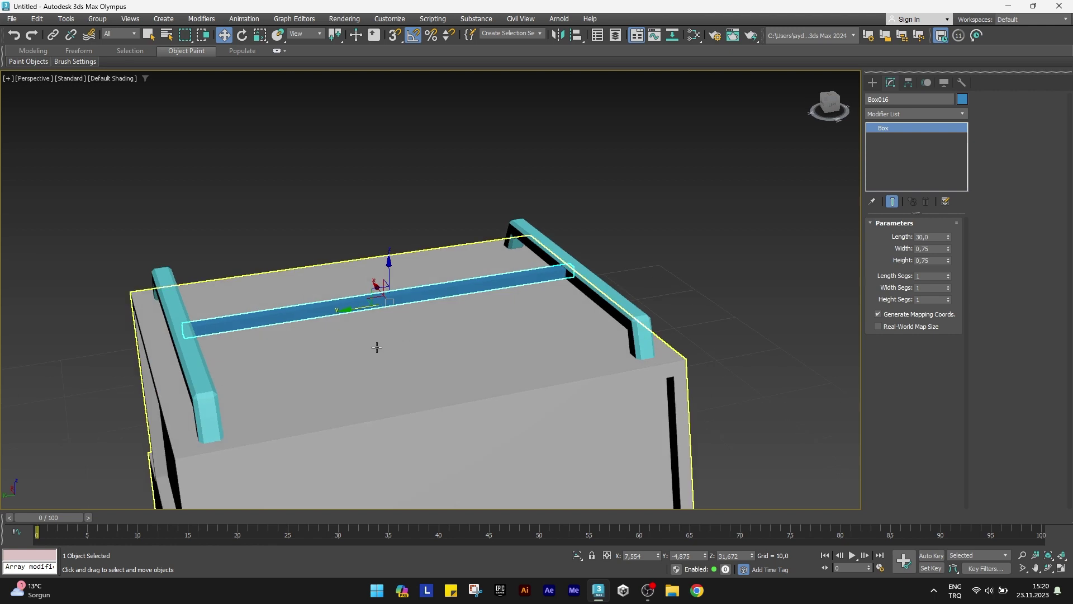
In Top view, clone the crossbar along X into three more evenly spaced copies
{"action": "key", "text": "t"}
{"action": "middle_click_drag", "start_coordinate": [440, 427], "coordinate": [436, 446]}
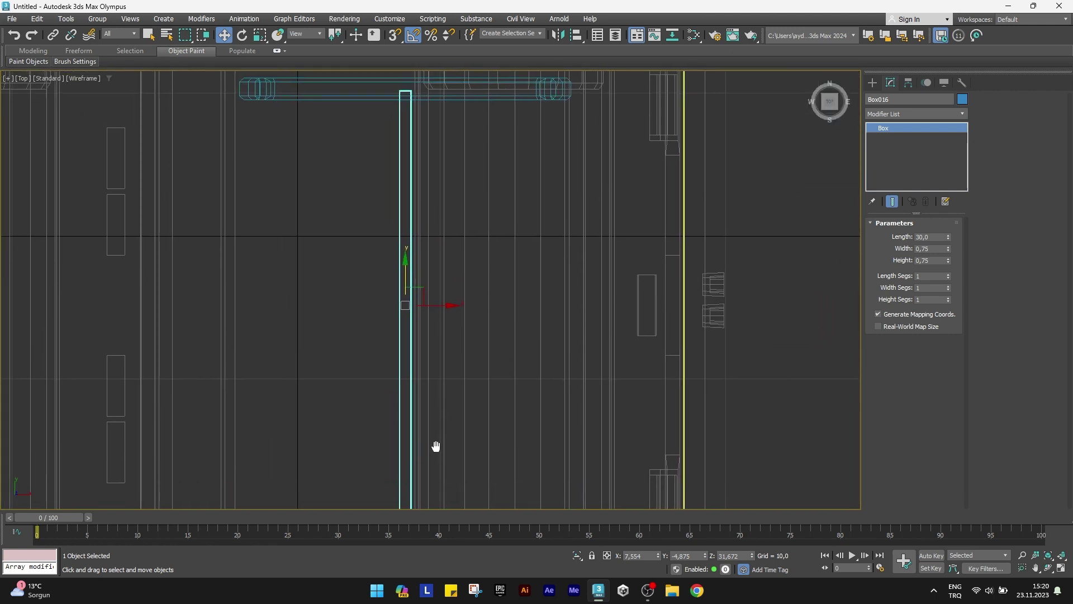
{"action": "scroll", "coordinate": [436, 446], "scroll_direction": "down", "scroll_amount": 2}
{"action": "mouse_move", "coordinate": [445, 343]}
{"action": "left_mouse_down"}
{"action": "mouse_move", "coordinate": [394, 344]}
{"action": "mouse_move", "coordinate": [426, 350]}
{"action": "left_mouse_up"}
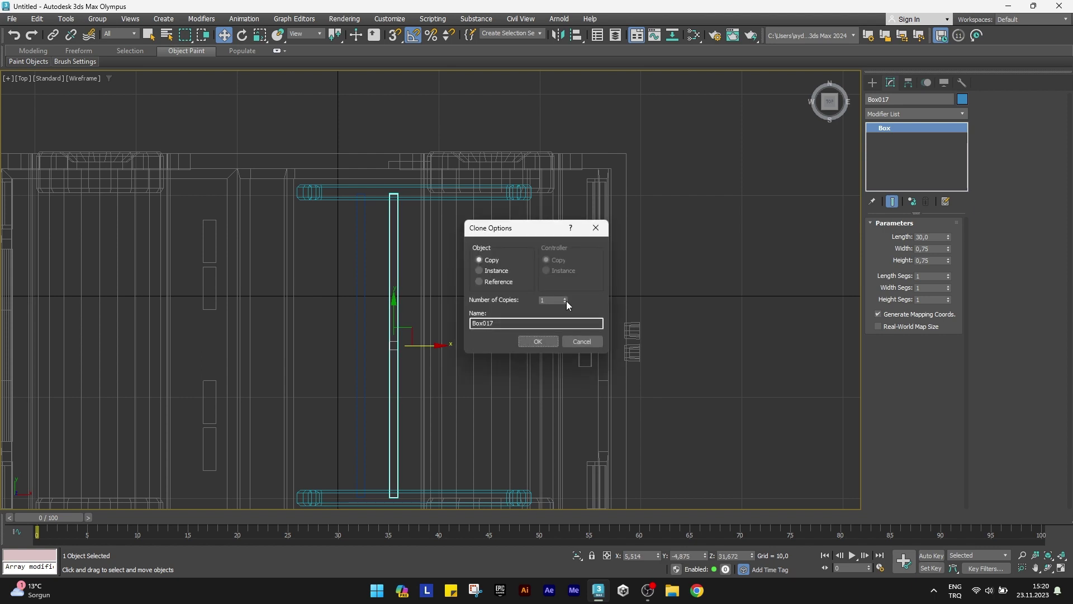
{"action": "left_click", "coordinate": [549, 340]}
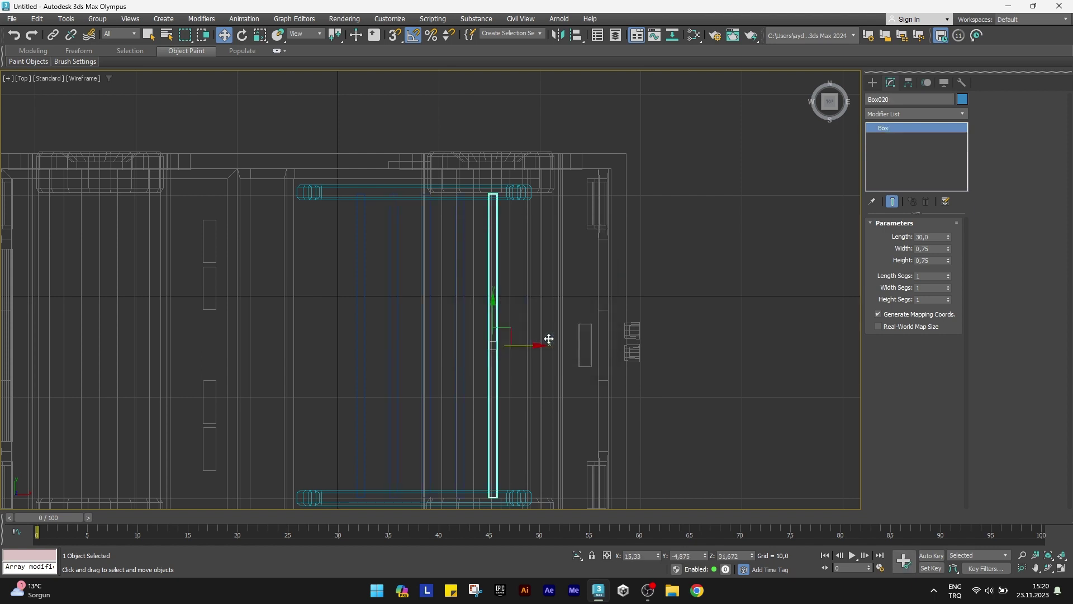
Back in Perspective, select all five crossbars together
{"action": "key", "text": "p"}
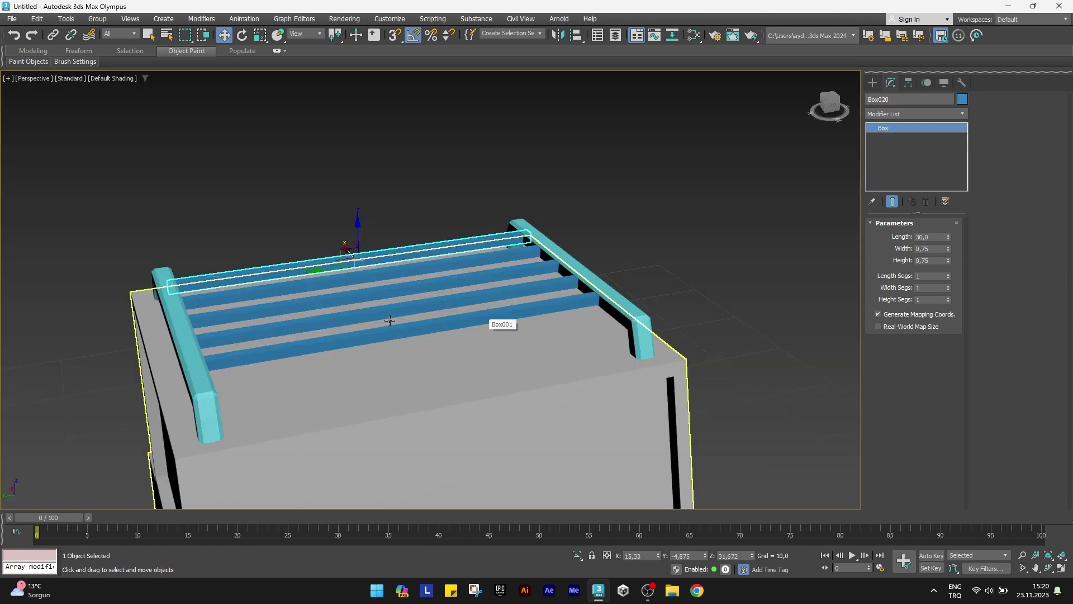
{"action": "middle_click_drag", "start_coordinate": [492, 321], "coordinate": [372, 299], "text": "alt"}
{"action": "scroll", "coordinate": [372, 298], "scroll_direction": "down", "scroll_amount": 3}
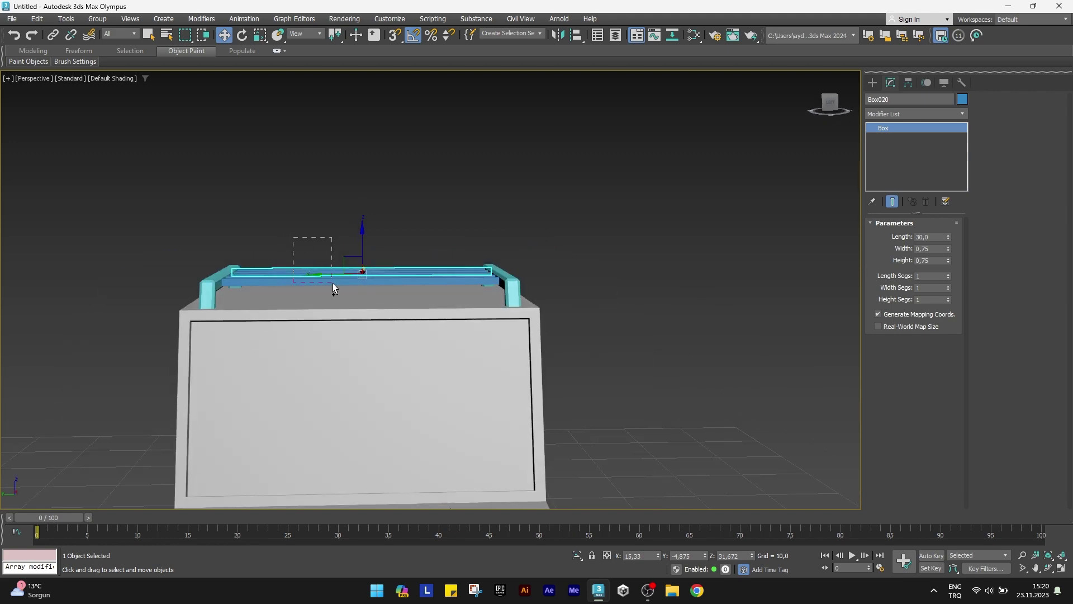
{"action": "key", "text": "ctrl+q"}
{"action": "mouse_move", "coordinate": [363, 313]}
{"action": "middle_mouse_down", "text": "alt"}
{"action": "mouse_move", "coordinate": [336, 350]}
{"action": "mouse_move", "coordinate": [334, 314]}
{"action": "middle_mouse_up", "text": "alt"}
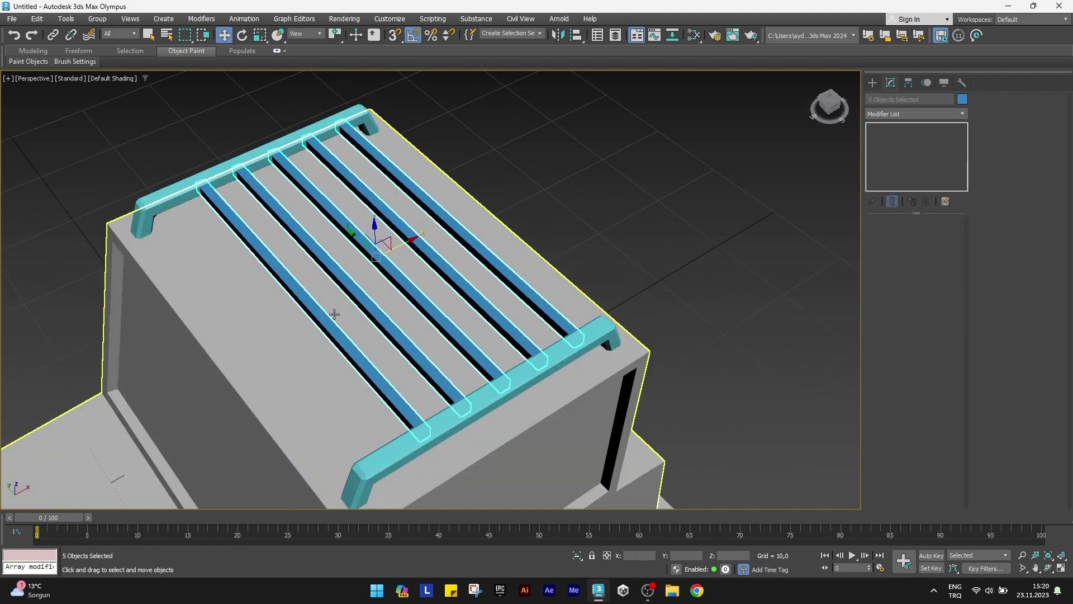
Group the five crossbars as Group002 and shift the group slightly along X
{"action": "left_click", "coordinate": [97, 19]}
{"action": "left_click", "coordinate": [115, 40]}
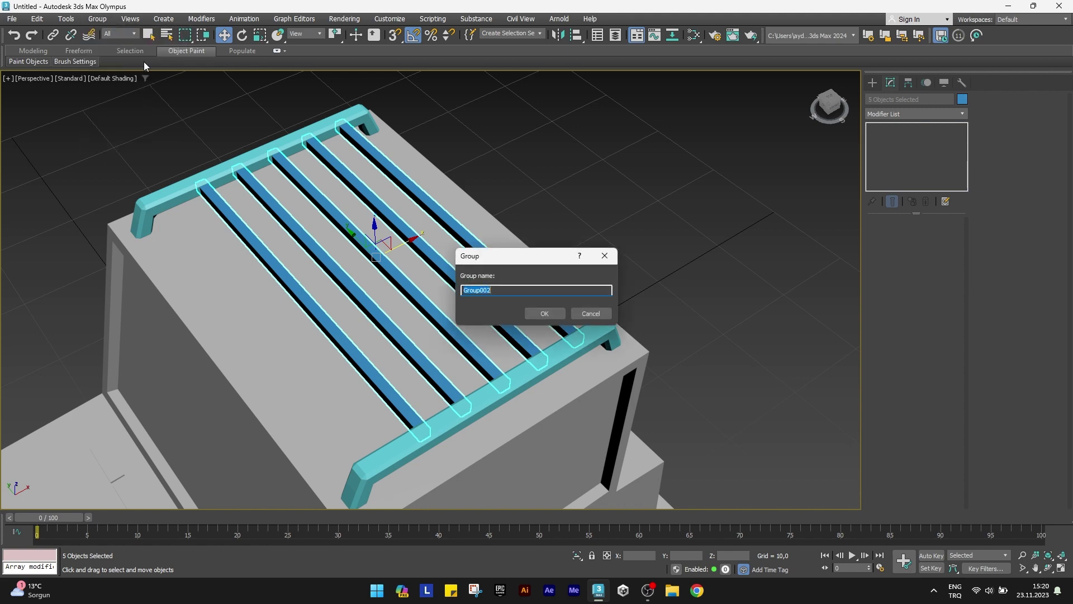
{"action": "left_click", "coordinate": [556, 313]}
{"action": "left_click_drag", "start_coordinate": [407, 245], "coordinate": [394, 252]}
Select the whole truck and set its object colour to gray
{"action": "scroll", "coordinate": [391, 254], "scroll_direction": "down", "scroll_amount": 5}
{"action": "mouse_move", "coordinate": [391, 241]}
{"action": "middle_mouse_down", "text": "alt"}
{"action": "mouse_move", "coordinate": [388, 259]}
{"action": "mouse_move", "coordinate": [392, 249]}
{"action": "middle_mouse_up", "text": "alt"}
{"action": "left_click_drag", "start_coordinate": [562, 301], "coordinate": [863, 221]}
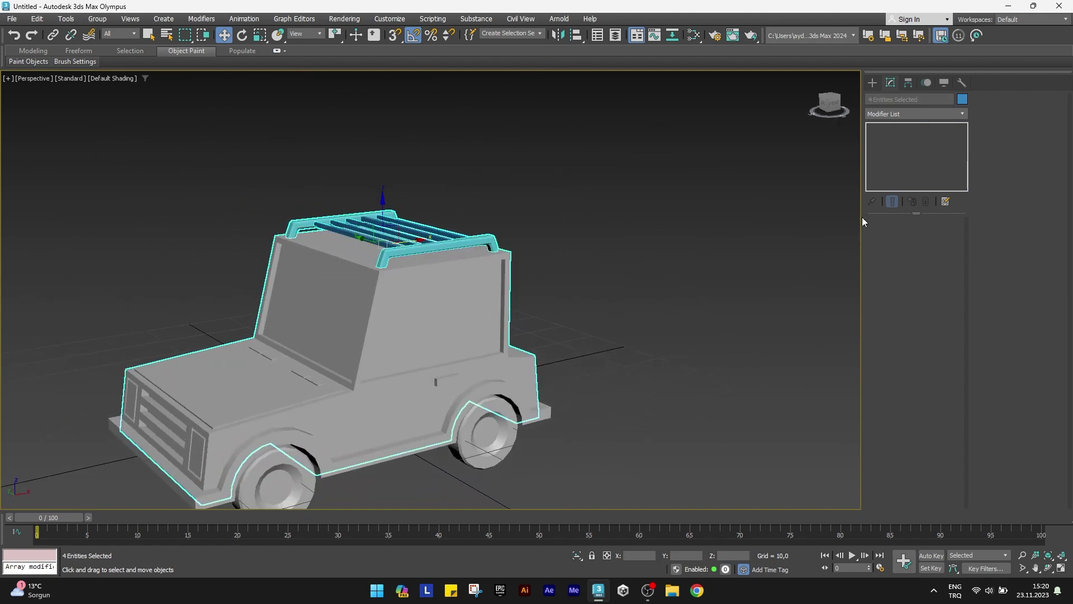
{"action": "left_click", "coordinate": [960, 102]}
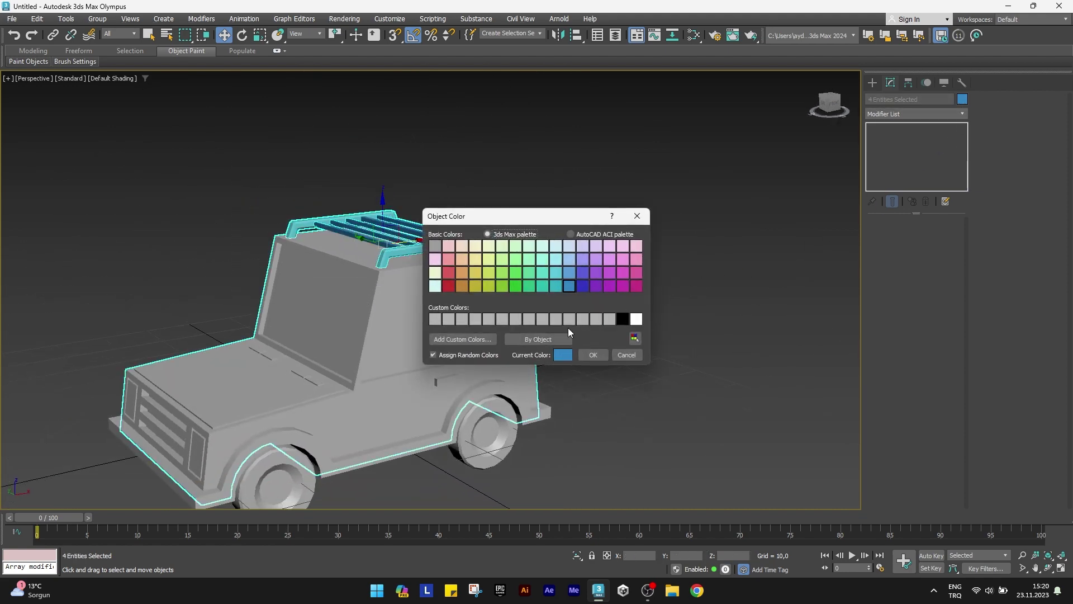
{"action": "left_click", "coordinate": [602, 359]}
{"action": "left_click", "coordinate": [602, 369]}
Copy the door-handle box toward the front of the truck
{"action": "middle_click_drag", "start_coordinate": [559, 391], "coordinate": [493, 424], "text": "alt"}
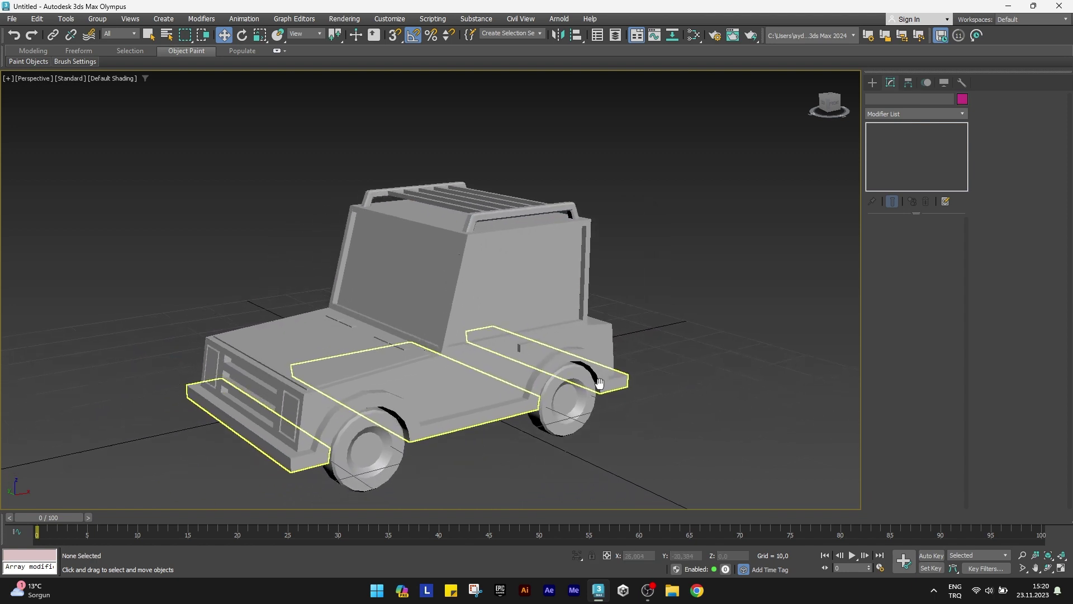
{"action": "left_click", "coordinate": [535, 336]}
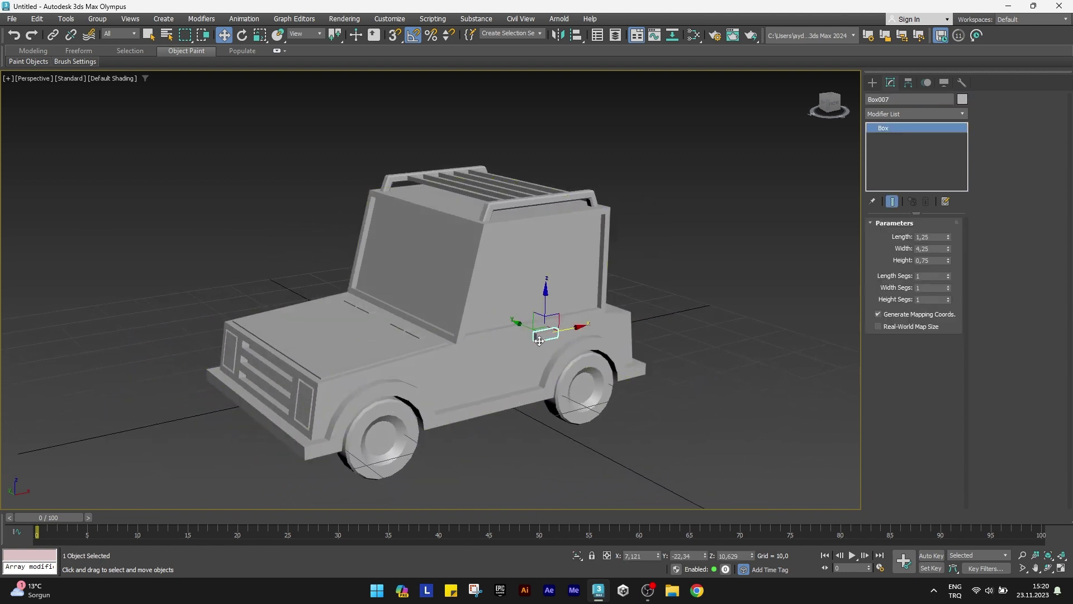
{"action": "scroll", "coordinate": [537, 336], "scroll_direction": "up", "scroll_amount": 3}
{"action": "left_click_drag", "start_coordinate": [519, 347], "coordinate": [340, 383], "text": "shift"}
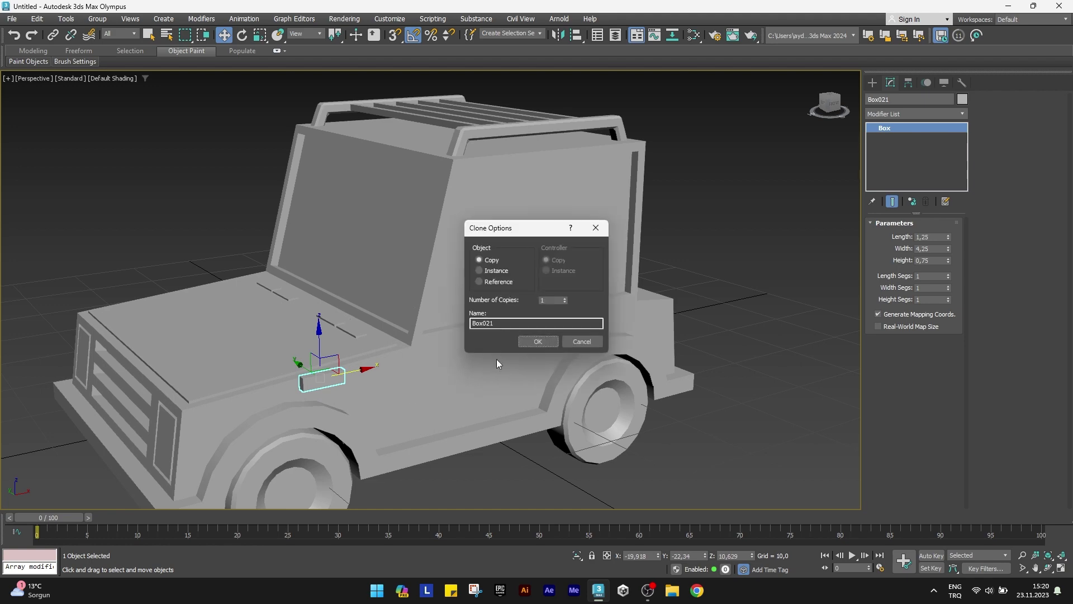
{"action": "left_click", "coordinate": [536, 341]}
{"action": "scroll", "coordinate": [447, 258], "scroll_direction": "up", "scroll_amount": 3}
{"action": "scroll", "coordinate": [446, 258], "scroll_direction": "up", "scroll_amount": 3}
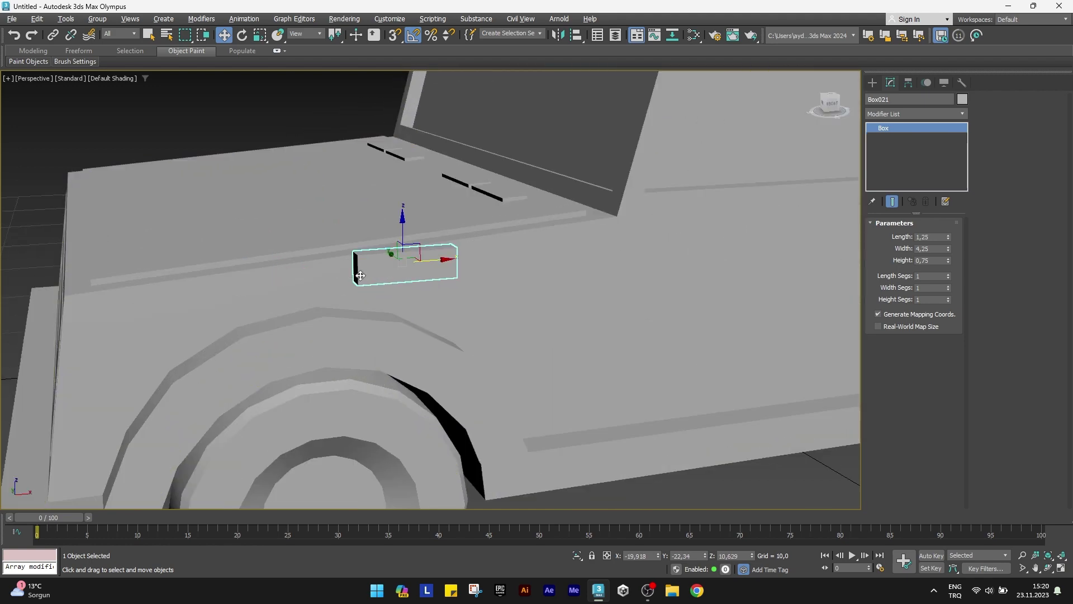
{"action": "scroll", "coordinate": [446, 257], "scroll_direction": "up", "scroll_amount": 2}
{"action": "left_click_drag", "start_coordinate": [454, 256], "coordinate": [293, 272]}
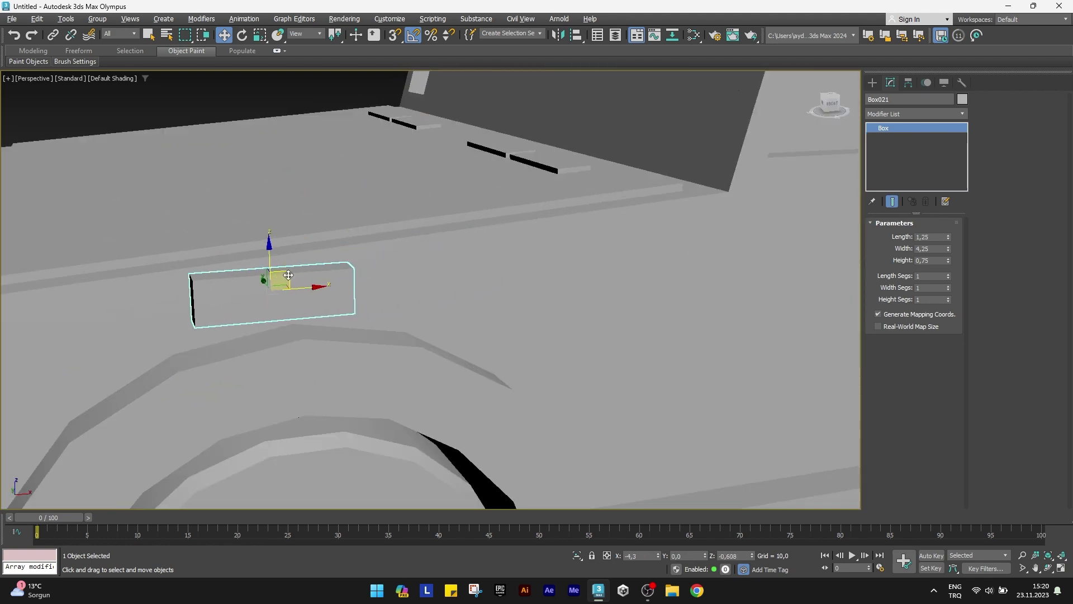
{"action": "middle_click_drag", "start_coordinate": [286, 275], "coordinate": [397, 267]}
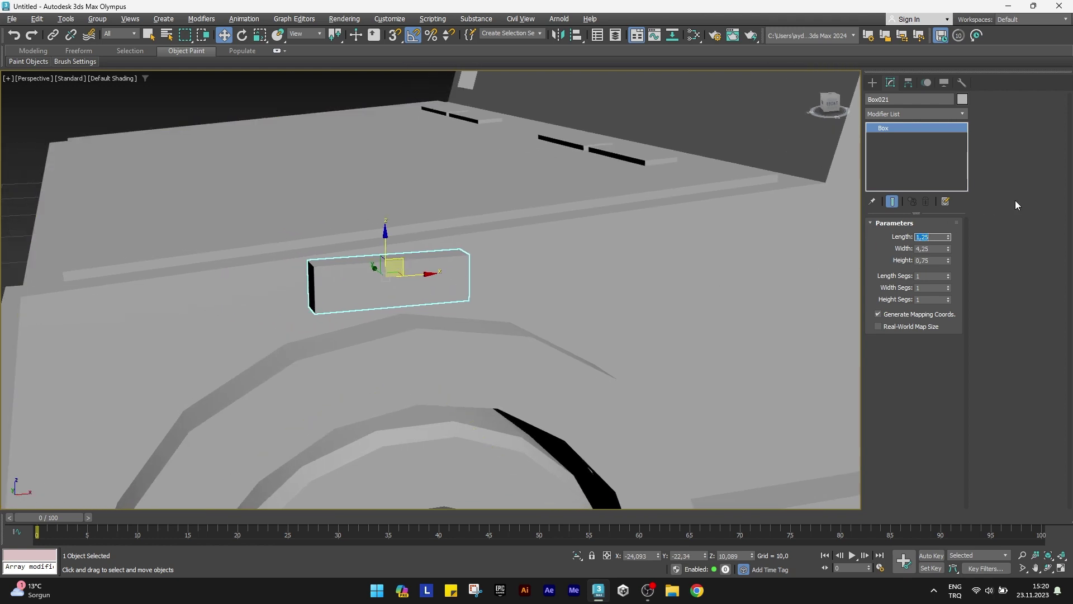
Size the copied box to Length 1,0, Width 3,0 and Height 0,25
{"action": "type", "text": "1"}
{"action": "key", "text": "Tab"}
{"action": "type", "text": "3"}
{"action": "key", "text": "Tab"}
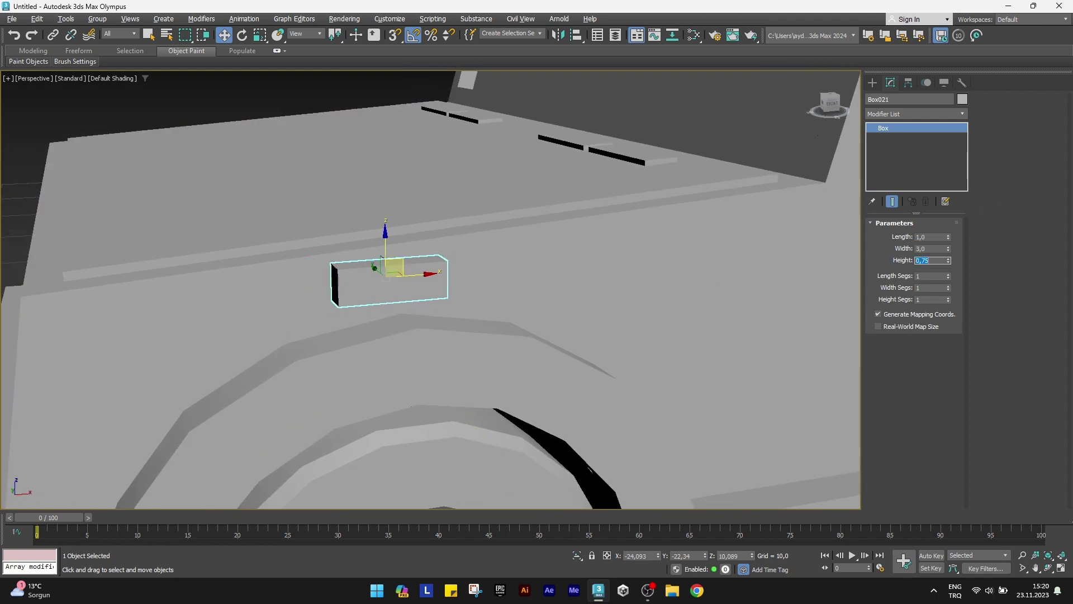
{"action": "type", "text": "0,25"}
{"action": "key", "text": "Return"}
{"action": "scroll", "coordinate": [425, 246], "scroll_direction": "up", "scroll_amount": 3}
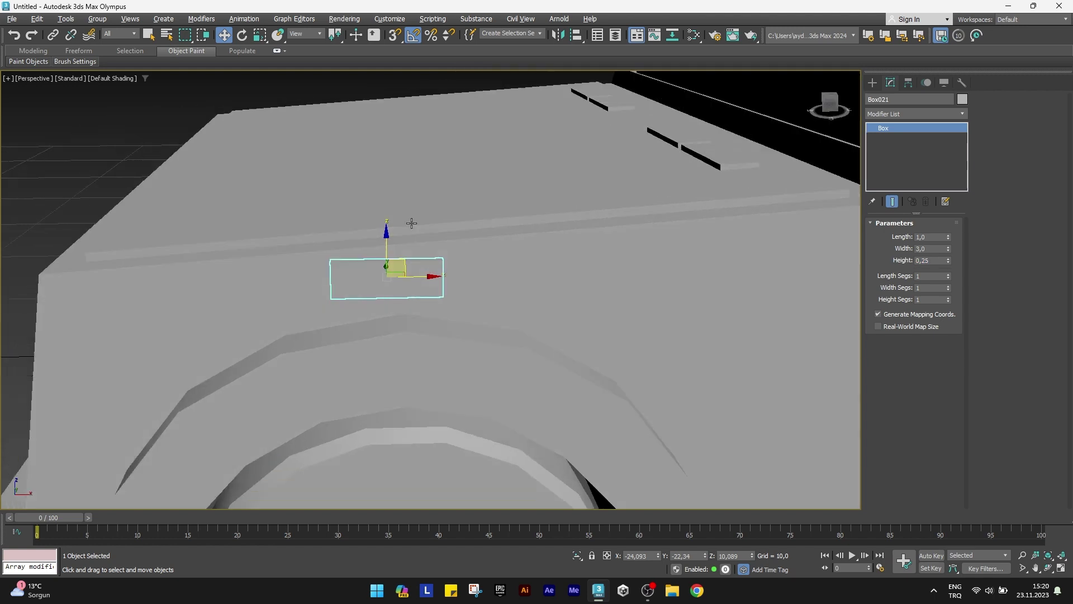
{"action": "scroll", "coordinate": [386, 270], "scroll_direction": "up", "scroll_amount": 3}
Tilt the box -5° about Y and move it to the hood's front corner
{"action": "key", "text": "F4"}
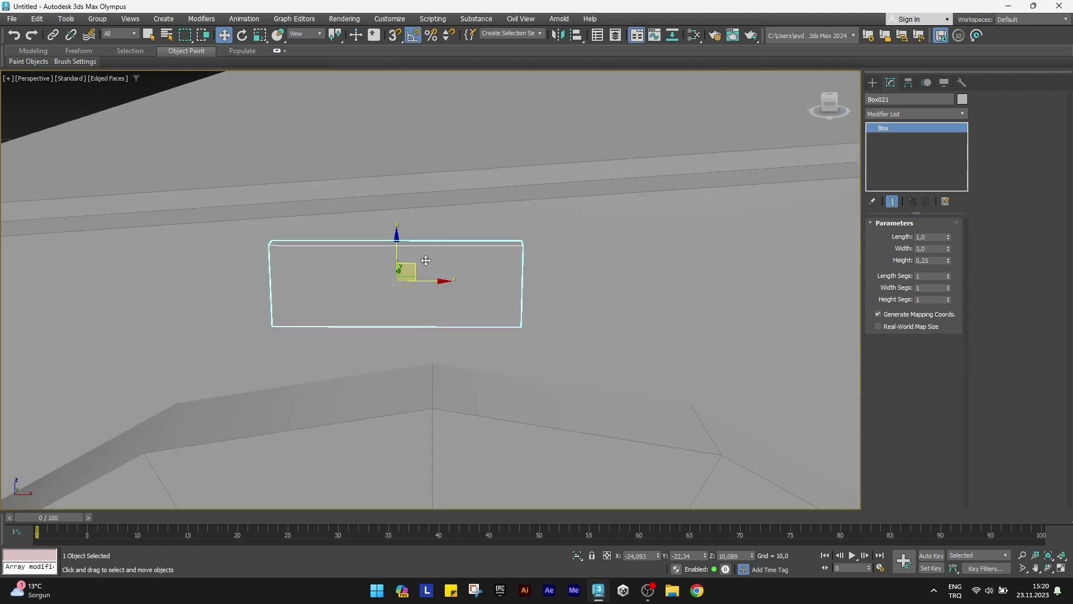
{"action": "key", "text": "e"}
{"action": "left_click_drag", "start_coordinate": [427, 254], "coordinate": [424, 253]}
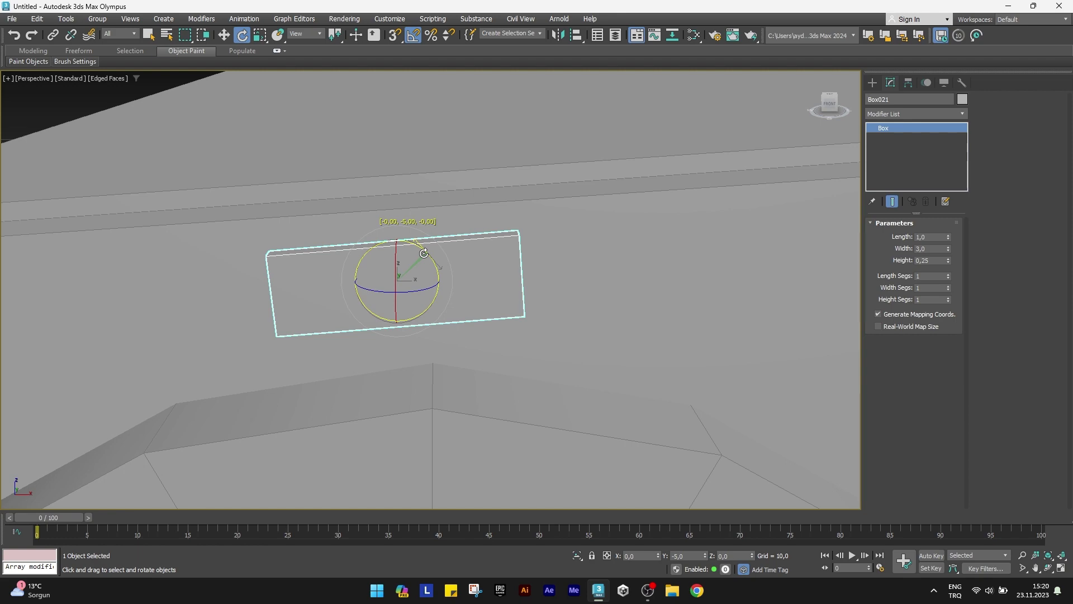
{"action": "key", "text": "w"}
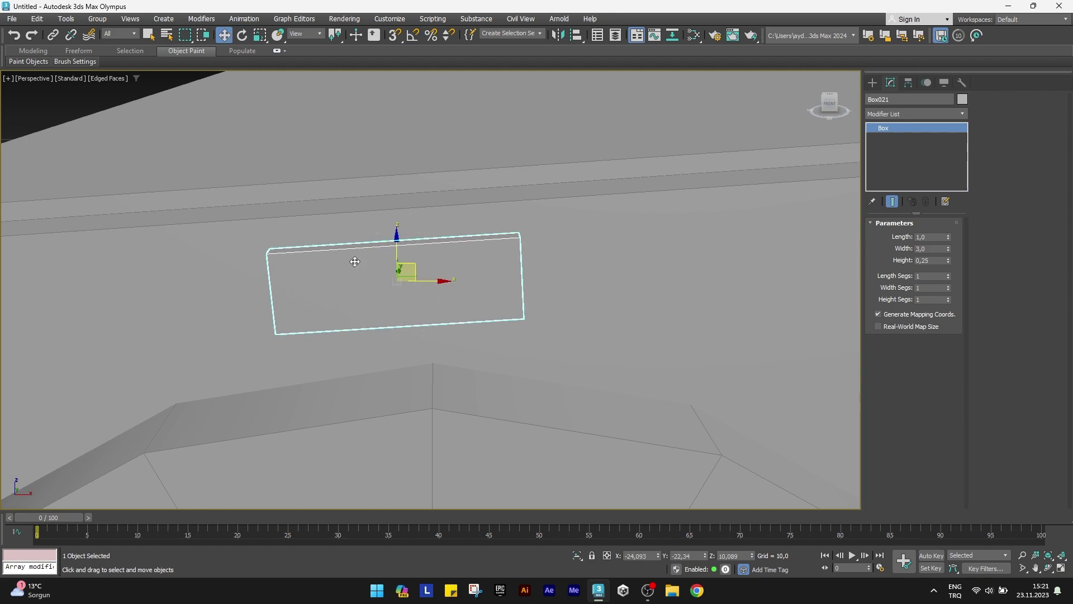
{"action": "middle_click_drag", "start_coordinate": [355, 258], "coordinate": [411, 249], "text": "alt"}
{"action": "left_click_drag", "start_coordinate": [389, 249], "coordinate": [364, 252]}
{"action": "mouse_move", "coordinate": [364, 252]}
{"action": "middle_mouse_down", "text": "alt"}
{"action": "mouse_move", "coordinate": [372, 273]}
{"action": "mouse_move", "coordinate": [294, 284]}
{"action": "middle_mouse_up", "text": "alt"}
{"action": "scroll", "coordinate": [373, 273], "scroll_direction": "down", "scroll_amount": 5}
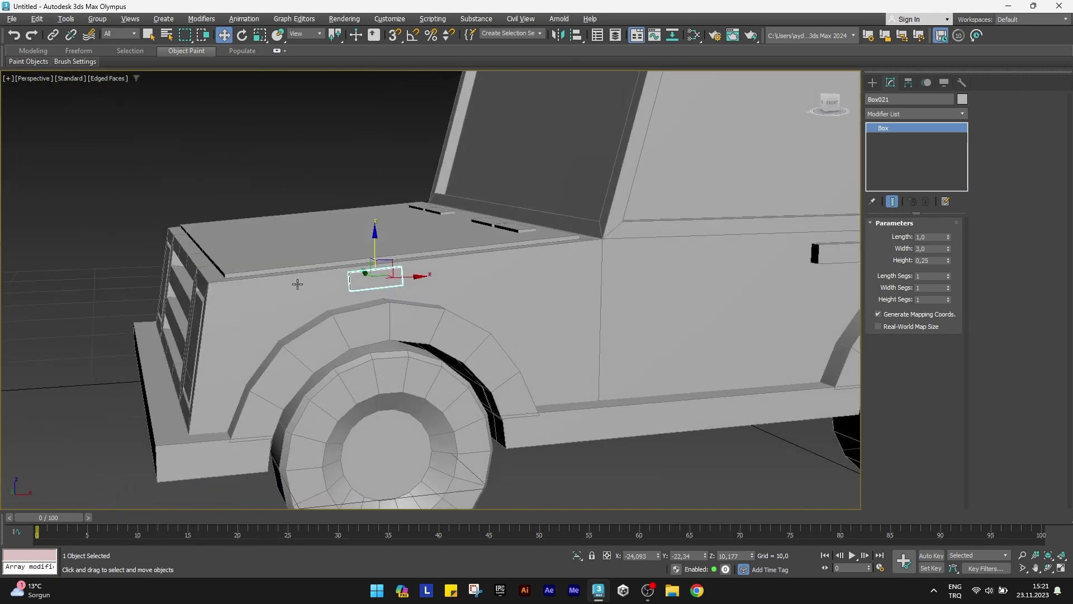
{"action": "scroll", "coordinate": [294, 283], "scroll_direction": "up", "scroll_amount": 3}
{"action": "mouse_move", "coordinate": [406, 276]}
{"action": "left_mouse_down"}
{"action": "mouse_move", "coordinate": [270, 266]}
{"action": "mouse_move", "coordinate": [267, 277]}
{"action": "left_mouse_up"}
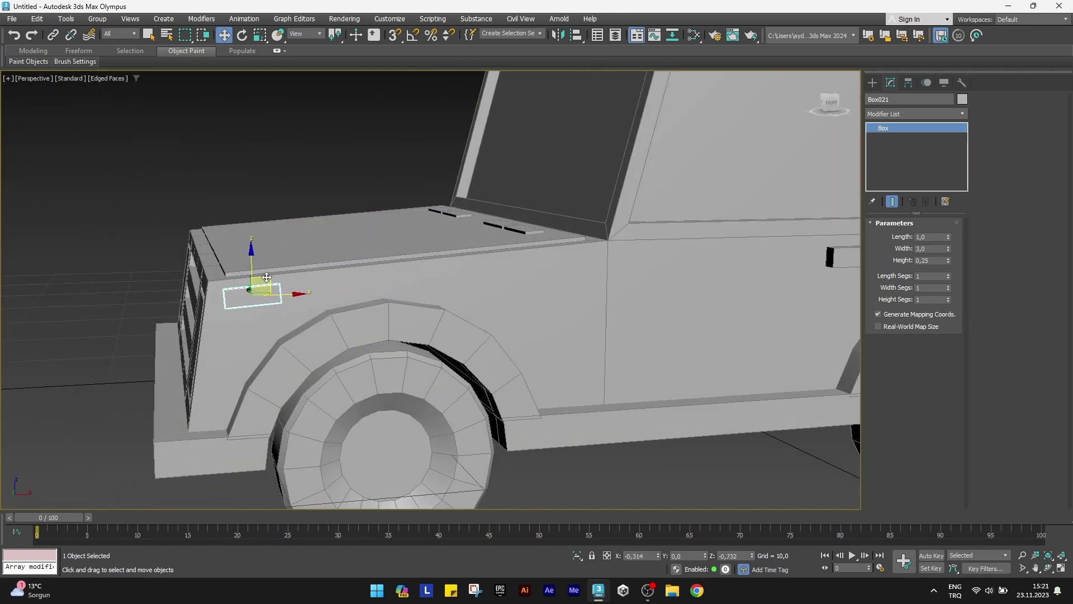
Copy the box to the hood's other front corner
{"action": "scroll", "coordinate": [267, 276], "scroll_direction": "down", "scroll_amount": 3}
{"action": "mouse_move", "coordinate": [267, 276]}
{"action": "middle_mouse_down", "text": "alt"}
{"action": "mouse_move", "coordinate": [292, 331]}
{"action": "mouse_move", "coordinate": [750, 232]}
{"action": "middle_mouse_up", "text": "alt"}
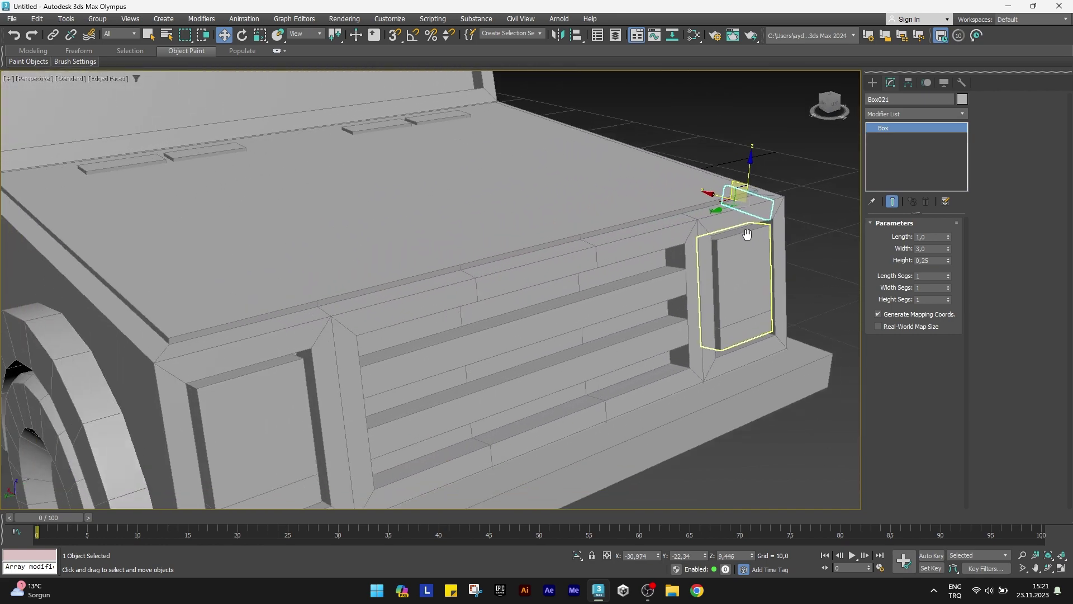
{"action": "scroll", "coordinate": [750, 233], "scroll_direction": "up", "scroll_amount": 3}
{"action": "left_click_drag", "start_coordinate": [833, 179], "coordinate": [282, 332], "text": "shift"}
{"action": "left_click", "coordinate": [537, 341]}
{"action": "scroll", "coordinate": [524, 344], "scroll_direction": "down", "scroll_amount": 5}
{"action": "mouse_move", "coordinate": [524, 344]}
{"action": "middle_mouse_down", "text": "alt"}
{"action": "mouse_move", "coordinate": [425, 335]}
{"action": "mouse_move", "coordinate": [330, 350]}
{"action": "mouse_move", "coordinate": [541, 349]}
{"action": "middle_mouse_up", "text": "alt"}
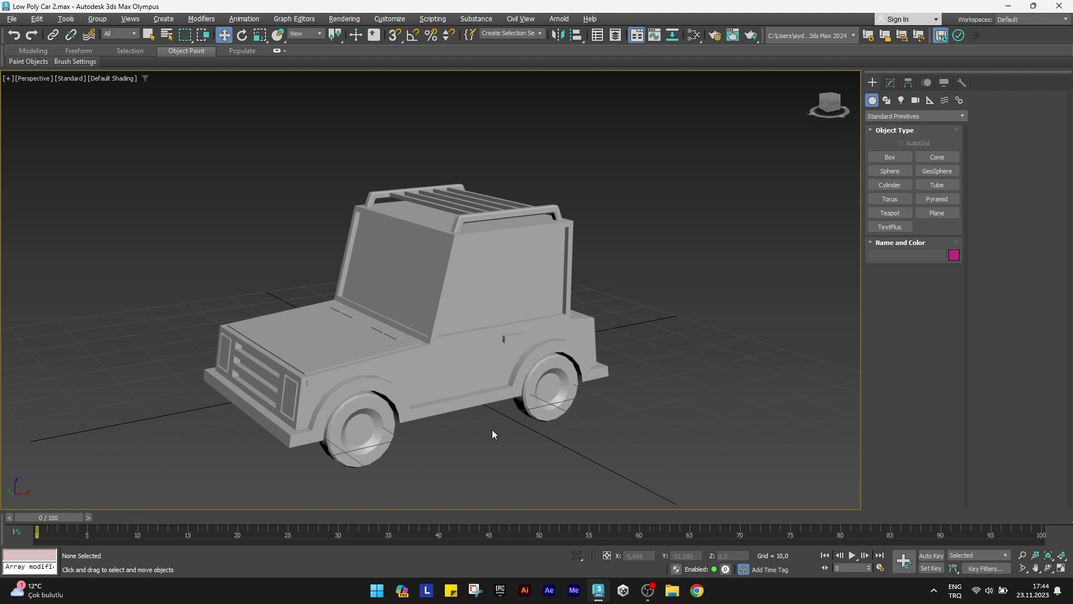
{"action": "key", "text": "F4"}
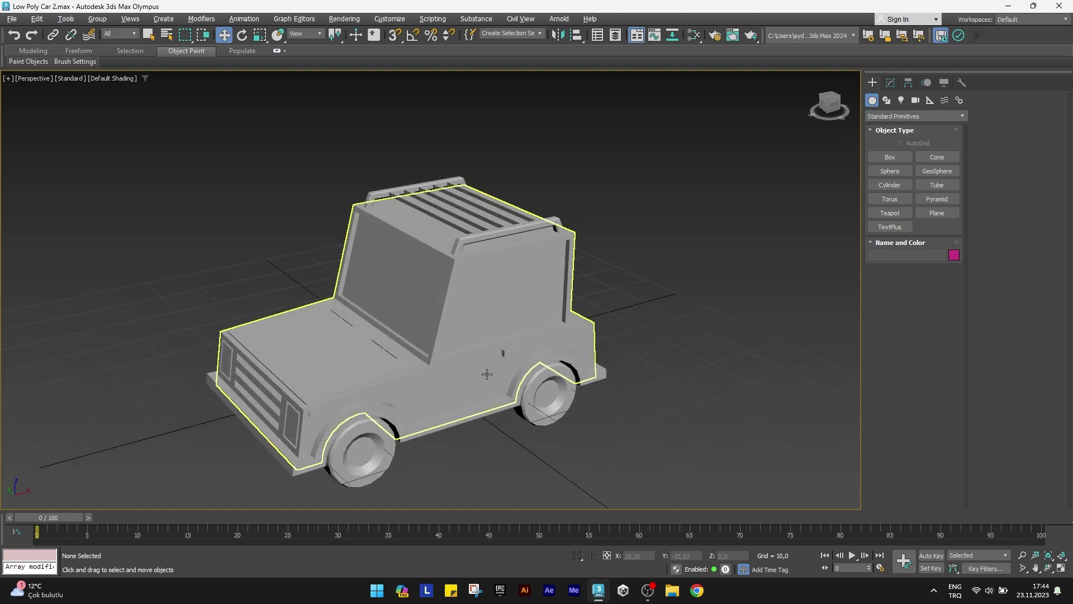
Copy the door-handle box forward along the door as Box023
{"action": "scroll", "coordinate": [491, 380], "scroll_direction": "up", "scroll_amount": 5}
{"action": "left_click", "coordinate": [538, 331]}
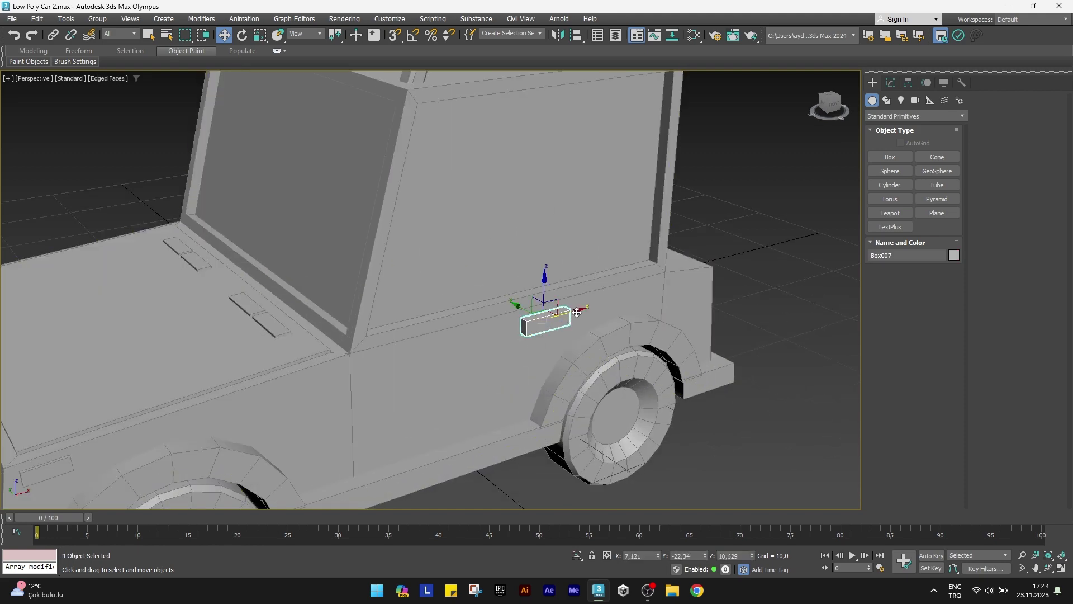
{"action": "left_click_drag", "start_coordinate": [577, 312], "coordinate": [443, 348], "text": "shift"}
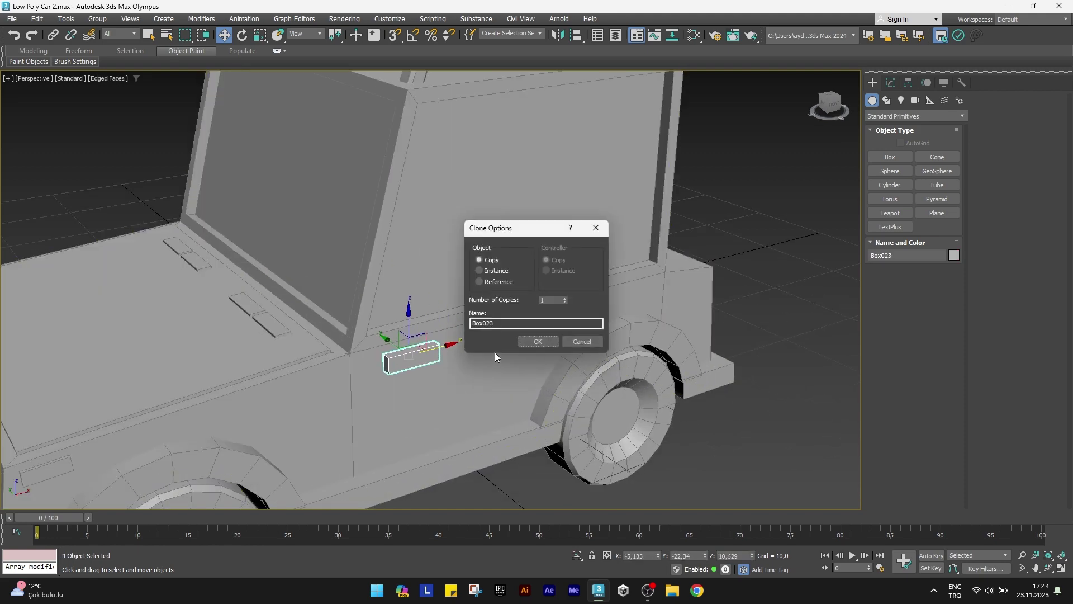
{"action": "left_click", "coordinate": [529, 343]}
{"action": "scroll", "coordinate": [412, 359], "scroll_direction": "up", "scroll_amount": 2}
Turn Box023 -90° about Z with Angle Snap enabled
{"action": "key", "text": "e"}
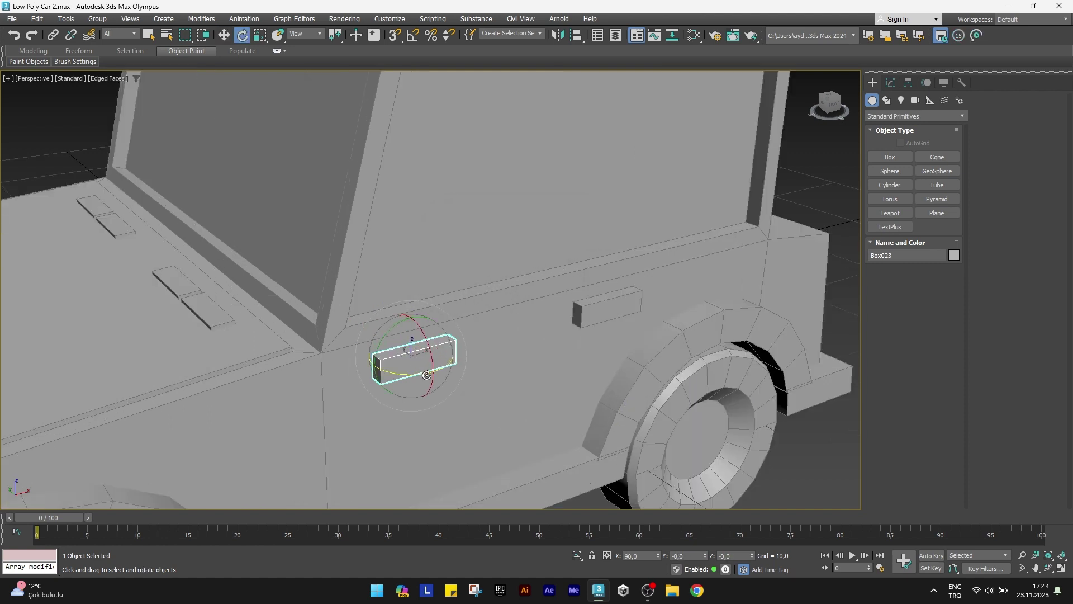
{"action": "left_click", "coordinate": [413, 37]}
{"action": "left_click_drag", "start_coordinate": [413, 373], "coordinate": [367, 384]}
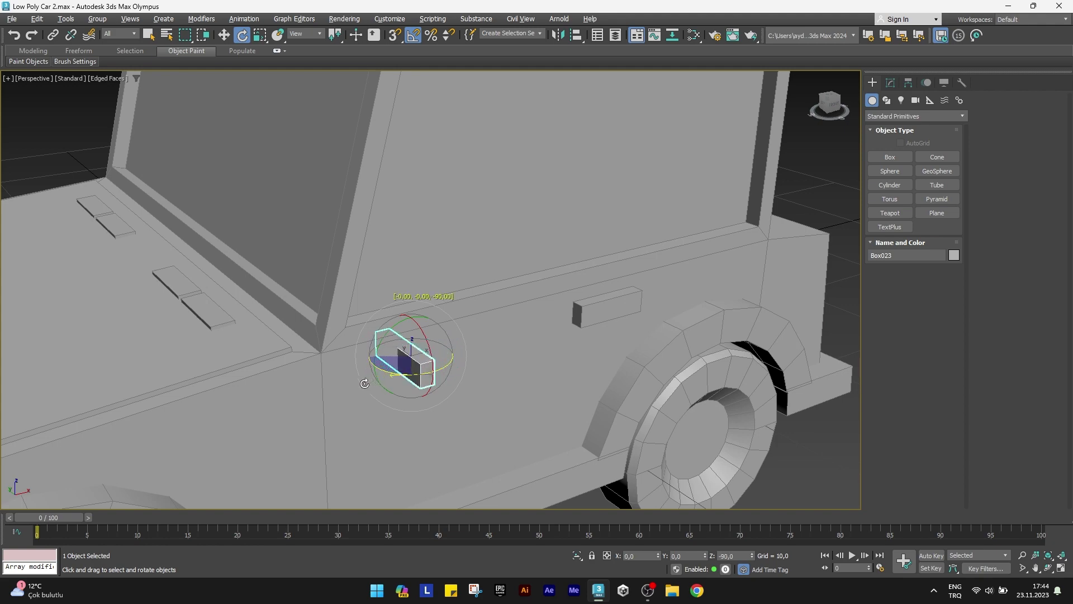
{"action": "key", "text": "w"}
{"action": "middle_click_drag", "start_coordinate": [391, 352], "coordinate": [431, 352], "text": "alt"}
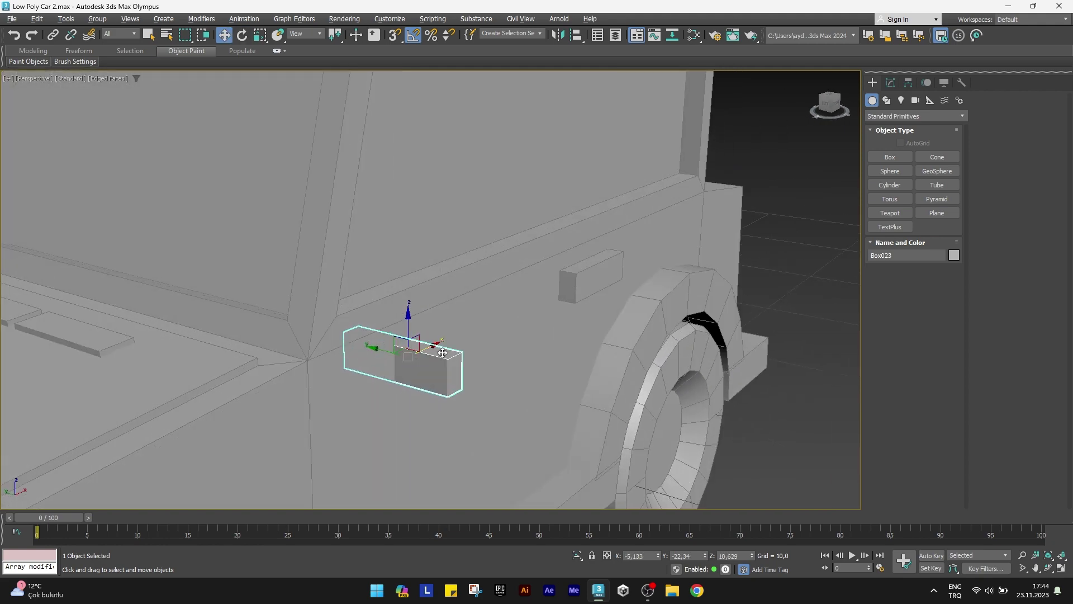
{"action": "left_click", "coordinate": [891, 83]}
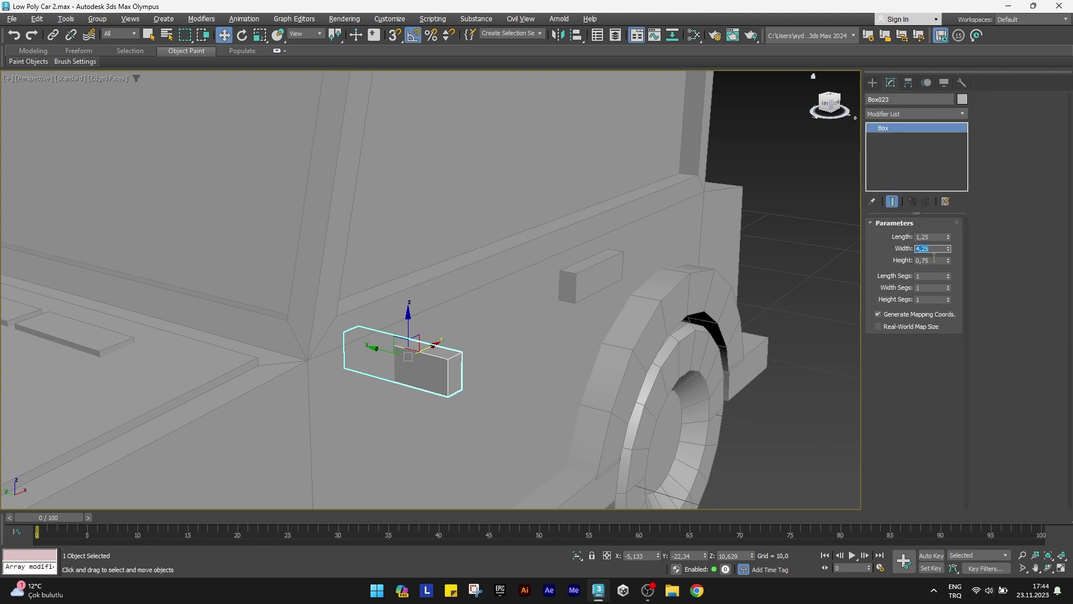
Set Box023's width to 2,0 and slide it along the door
{"action": "type", "text": "2"}
{"action": "key", "text": "Return"}
{"action": "mouse_move", "coordinate": [373, 350]}
{"action": "left_mouse_down"}
{"action": "mouse_move", "coordinate": [393, 356]}
{"action": "mouse_move", "coordinate": [379, 331]}
{"action": "left_mouse_up"}
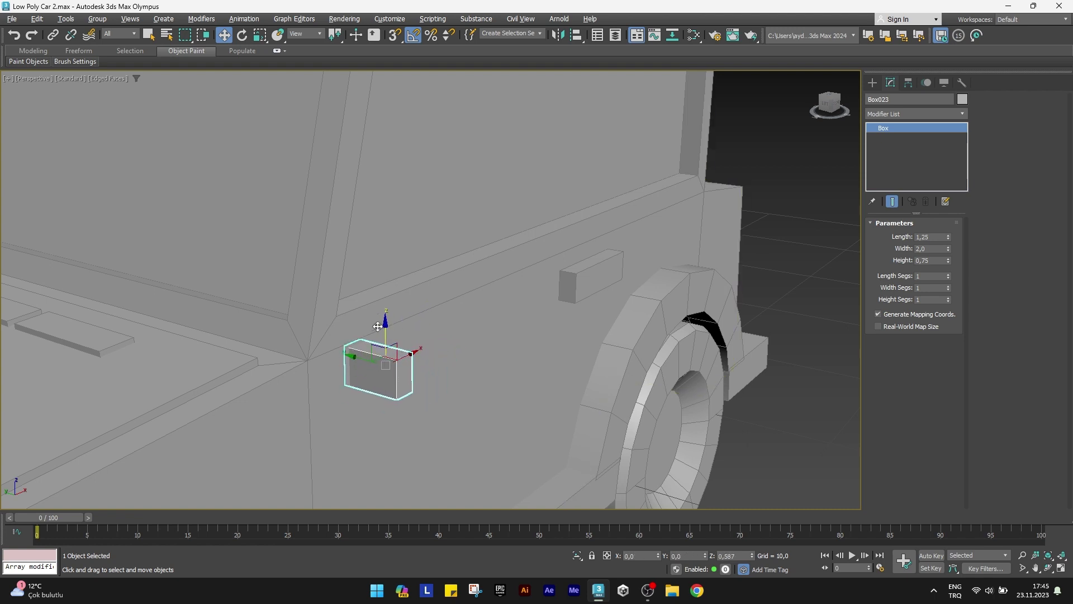
{"action": "middle_click_drag", "start_coordinate": [380, 331], "coordinate": [383, 328], "text": "alt"}
Copy it further along the door as Box024, sized 4,0 × 3,0 × 1,0
{"action": "left_click_drag", "start_coordinate": [362, 360], "coordinate": [496, 377], "text": "shift"}
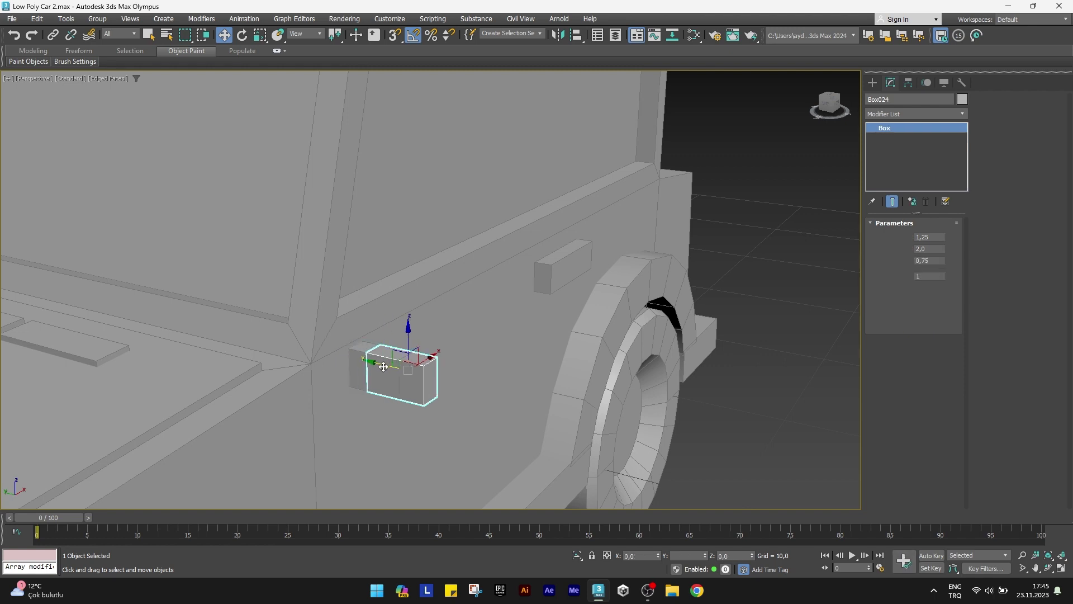
{"action": "left_click", "coordinate": [538, 342]}
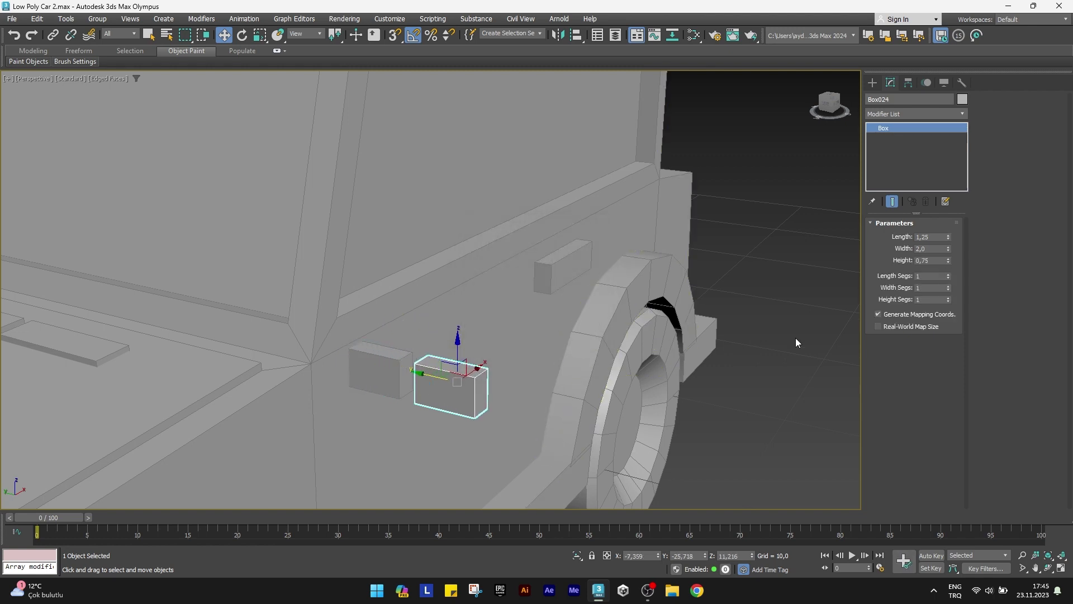
{"action": "left_click_drag", "start_coordinate": [948, 236], "coordinate": [935, 234]}
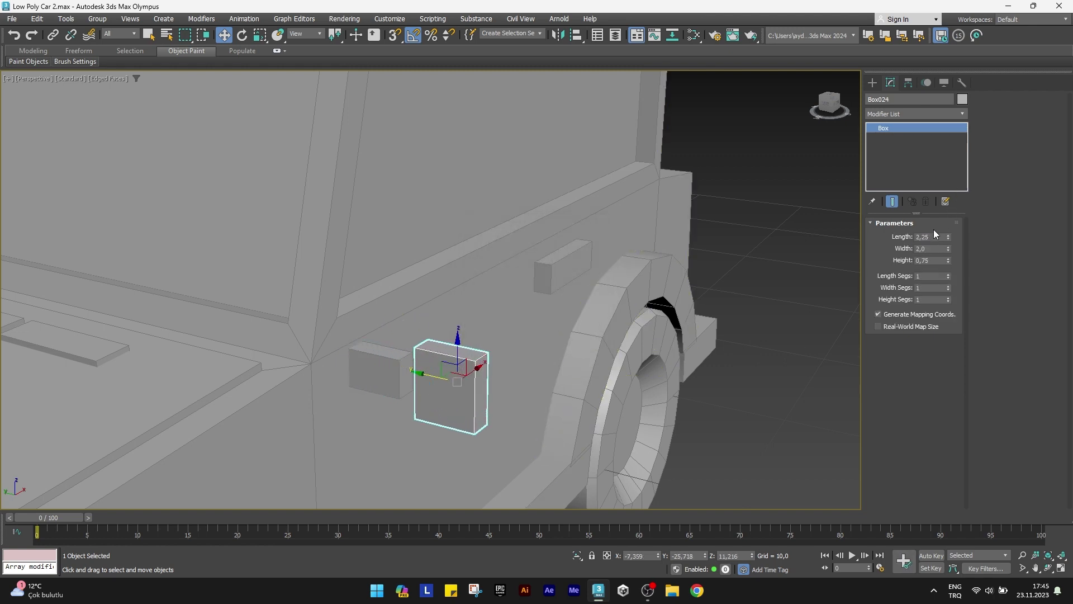
{"action": "type", "text": "4"}
{"action": "key", "text": "Tab"}
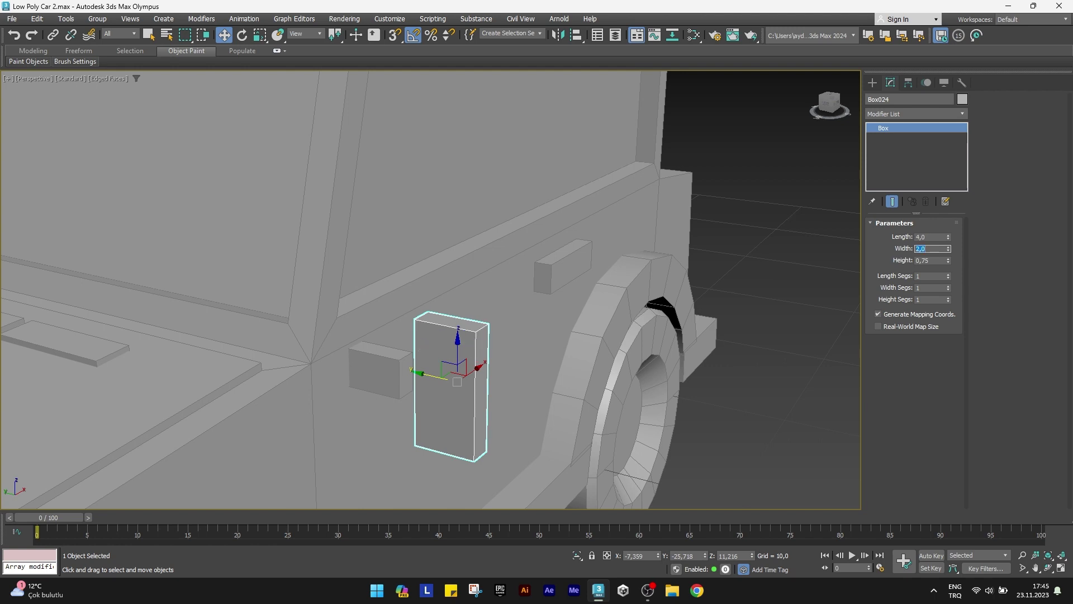
{"action": "type", "text": "3"}
{"action": "key", "text": "Tab"}
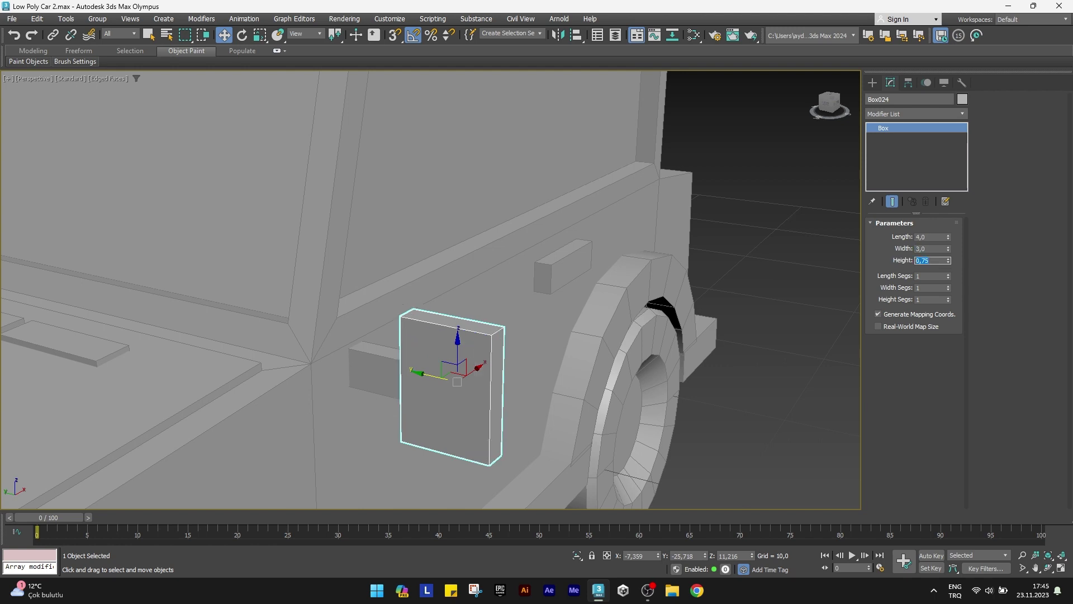
{"action": "type", "text": "1"}
{"action": "key", "text": "Return"}
Shift Box024 sideways along Y and slightly up along Z
{"action": "mouse_move", "coordinate": [391, 305]}
{"action": "middle_mouse_down", "text": "alt"}
{"action": "mouse_move", "coordinate": [281, 301]}
{"action": "mouse_move", "coordinate": [510, 396]}
{"action": "middle_mouse_up", "text": "alt"}
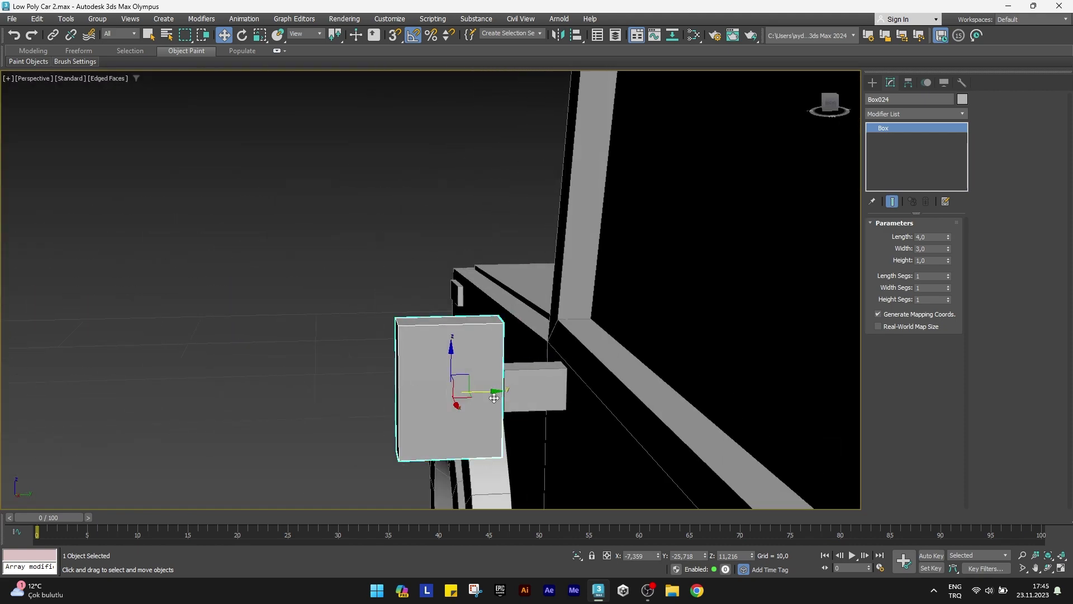
{"action": "left_click_drag", "start_coordinate": [458, 392], "coordinate": [466, 390]}
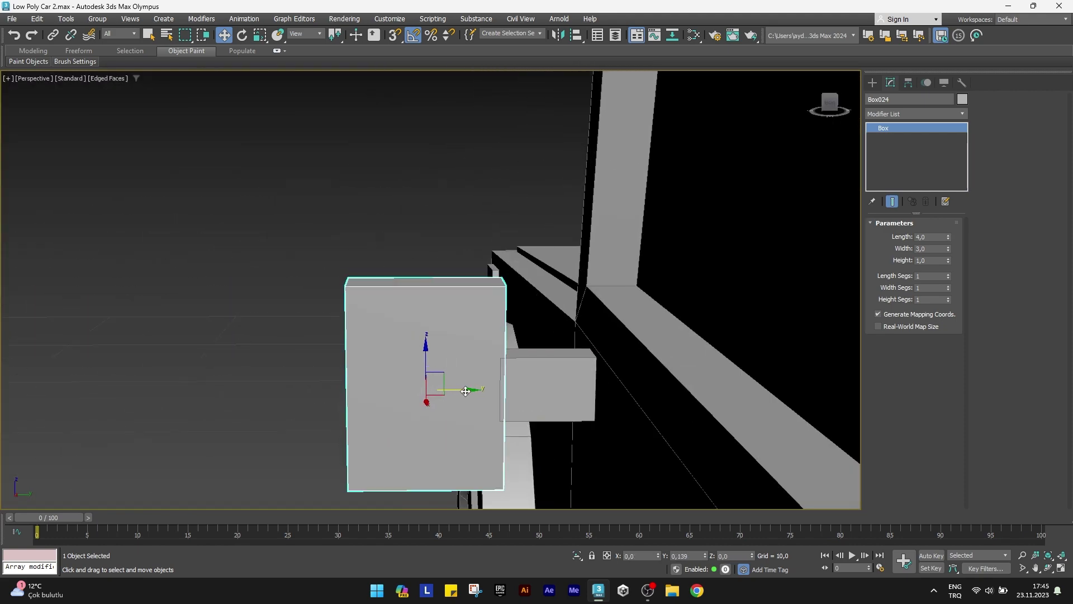
{"action": "left_click_drag", "start_coordinate": [429, 359], "coordinate": [429, 351]}
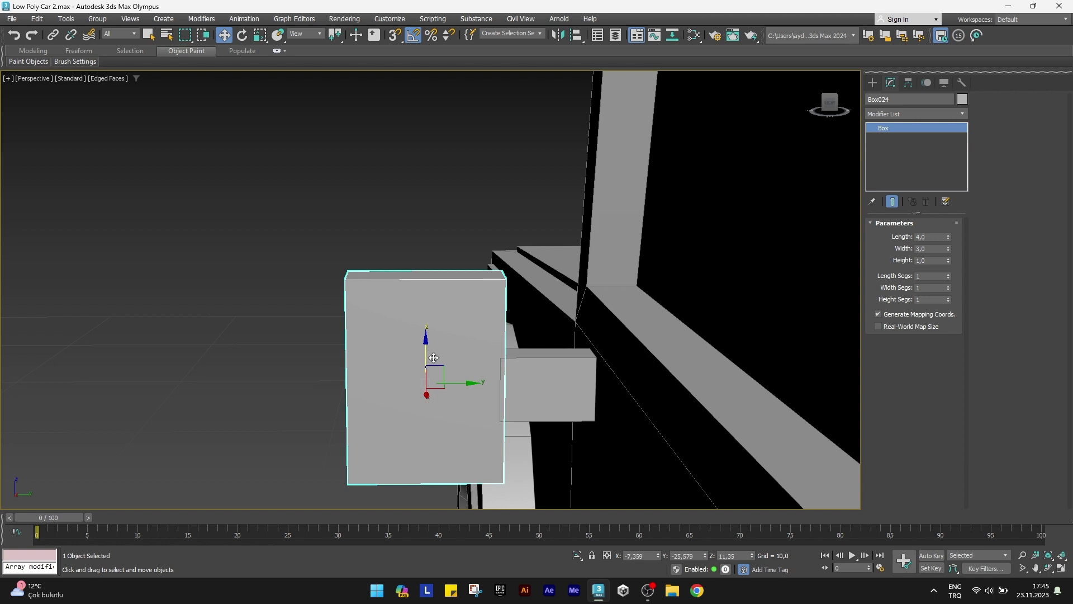
{"action": "middle_click_drag", "start_coordinate": [434, 357], "coordinate": [440, 339], "text": "alt"}
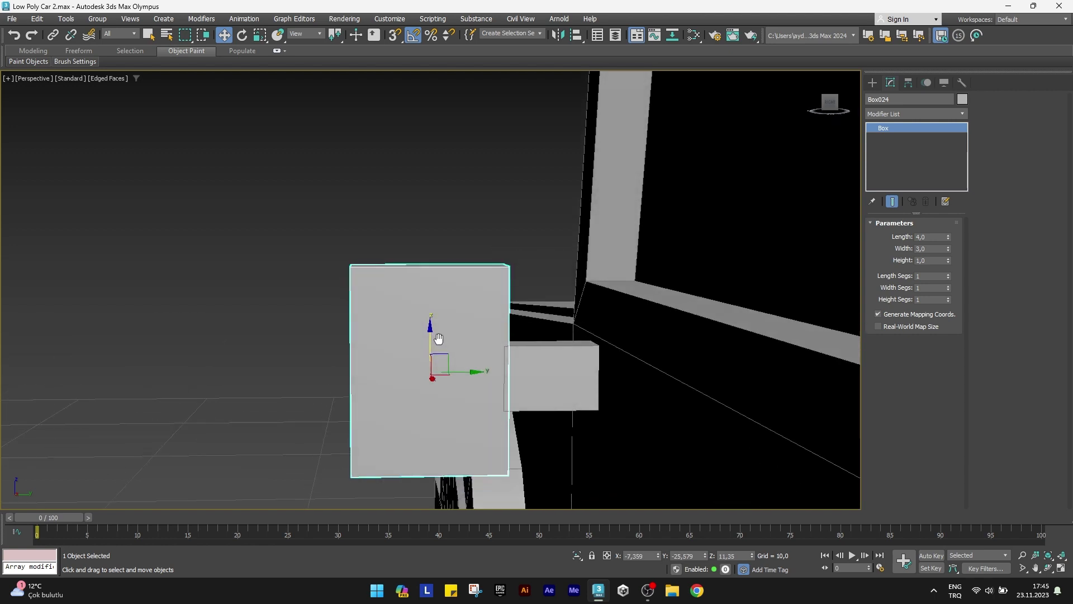
{"action": "left_click", "coordinate": [886, 117]}
Add Edit Poly to Box024 and pull its left-side vertices outward along Y
{"action": "type", "text": "e"}
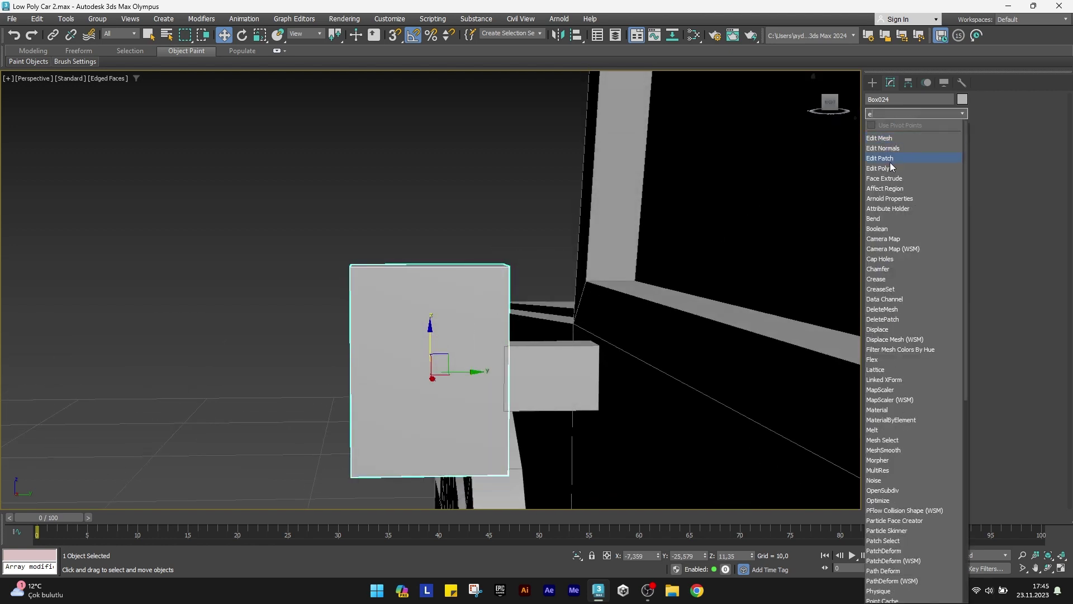
{"action": "left_click", "coordinate": [890, 167]}
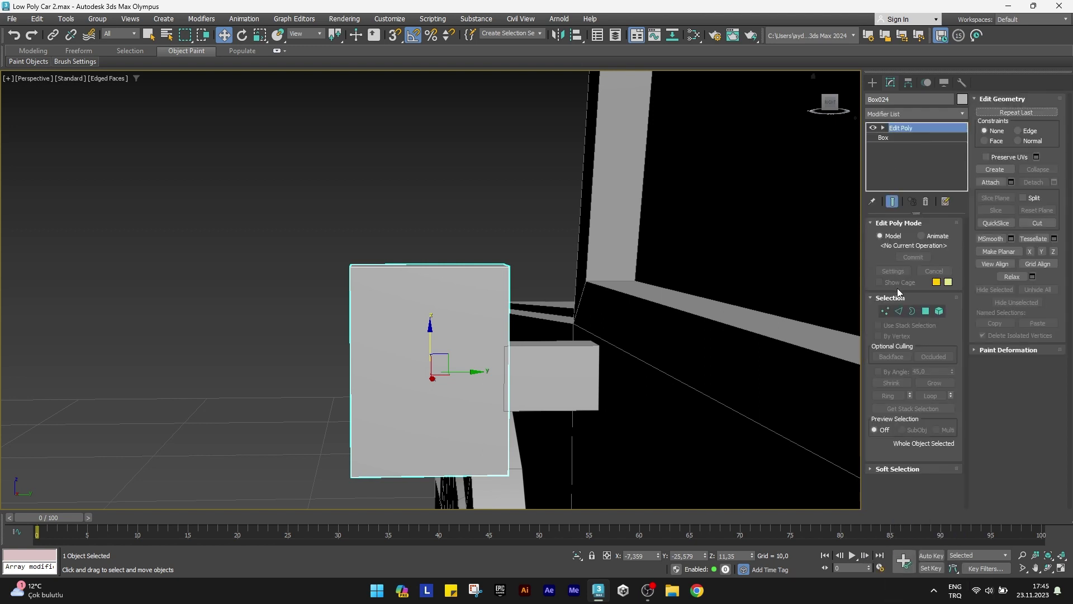
{"action": "left_click", "coordinate": [885, 311]}
{"action": "middle_click_drag", "start_coordinate": [460, 354], "coordinate": [322, 474], "text": "alt"}
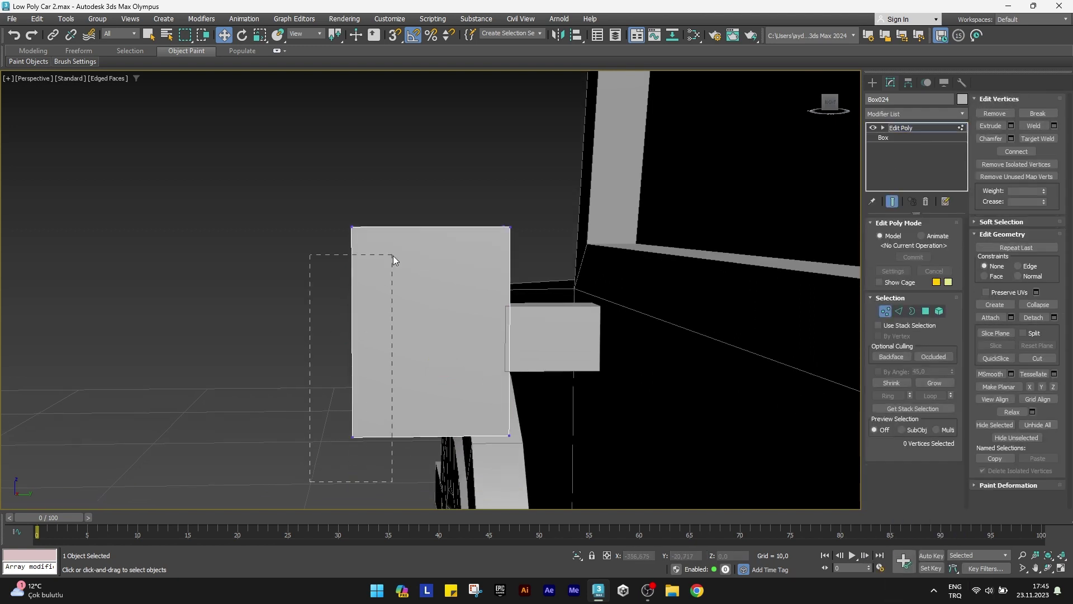
{"action": "left_click_drag", "start_coordinate": [393, 256], "coordinate": [394, 256]}
{"action": "left_click_drag", "start_coordinate": [387, 330], "coordinate": [355, 330]}
Scale the left vertices closer together in Z, then select the box's front polygon
{"action": "key", "text": "r"}
{"action": "left_click_drag", "start_coordinate": [322, 276], "coordinate": [320, 279]}
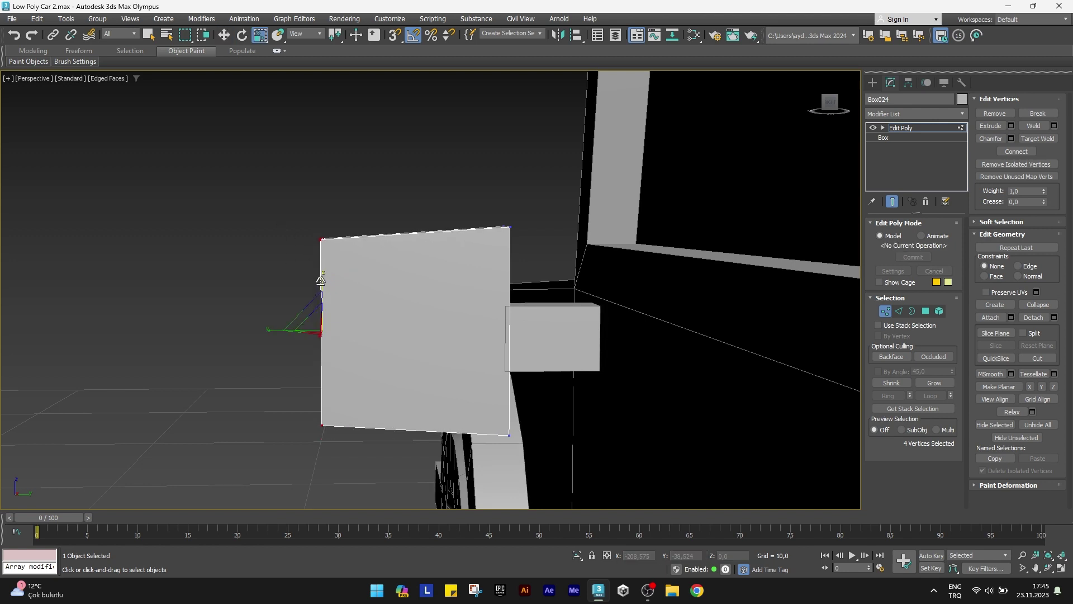
{"action": "key", "text": "w"}
{"action": "left_click", "coordinate": [926, 312]}
{"action": "mouse_move", "coordinate": [441, 312]}
{"action": "middle_mouse_down", "text": "alt"}
{"action": "mouse_move", "coordinate": [475, 314]}
{"action": "mouse_move", "coordinate": [446, 312]}
{"action": "middle_mouse_up", "text": "alt"}
{"action": "left_click", "coordinate": [448, 315]}
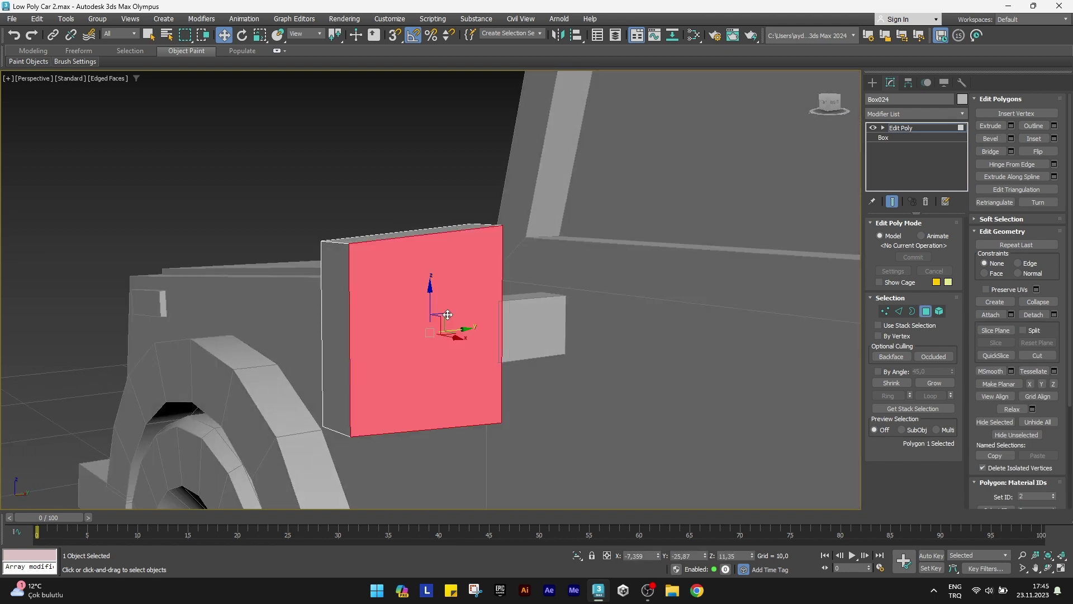
Inset the mirror box's front face by 0,5
{"action": "left_click", "coordinate": [1054, 139]}
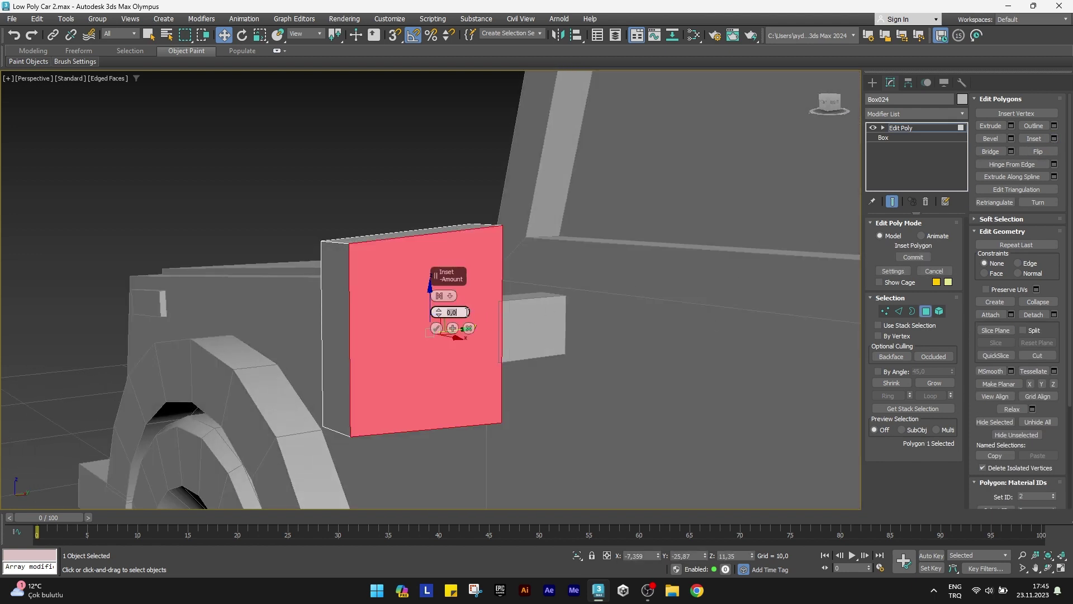
{"action": "type", "text": "0,5"}
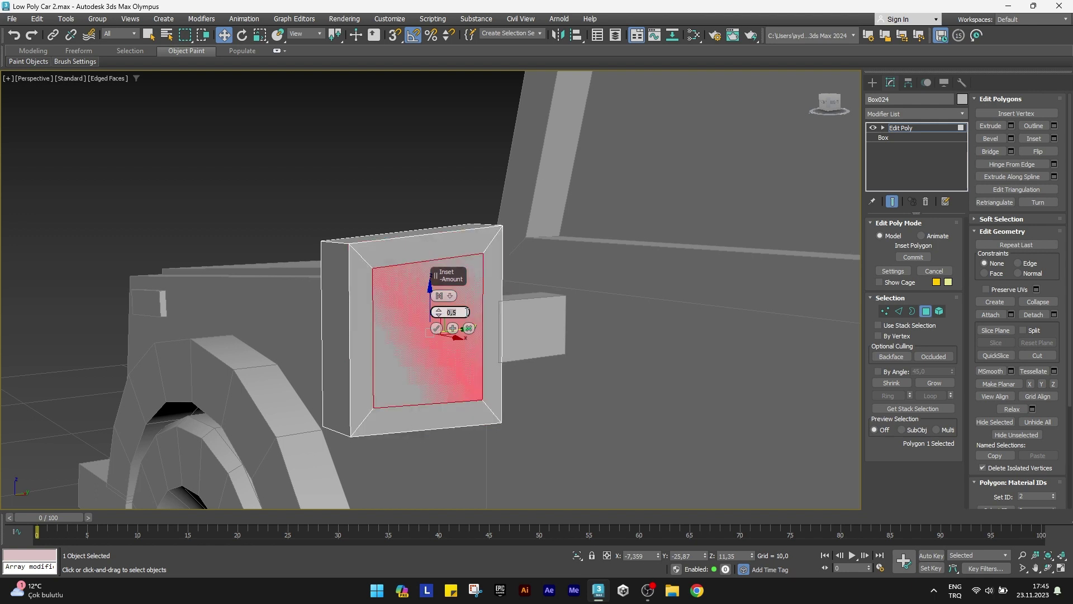
{"action": "left_click", "coordinate": [439, 327]}
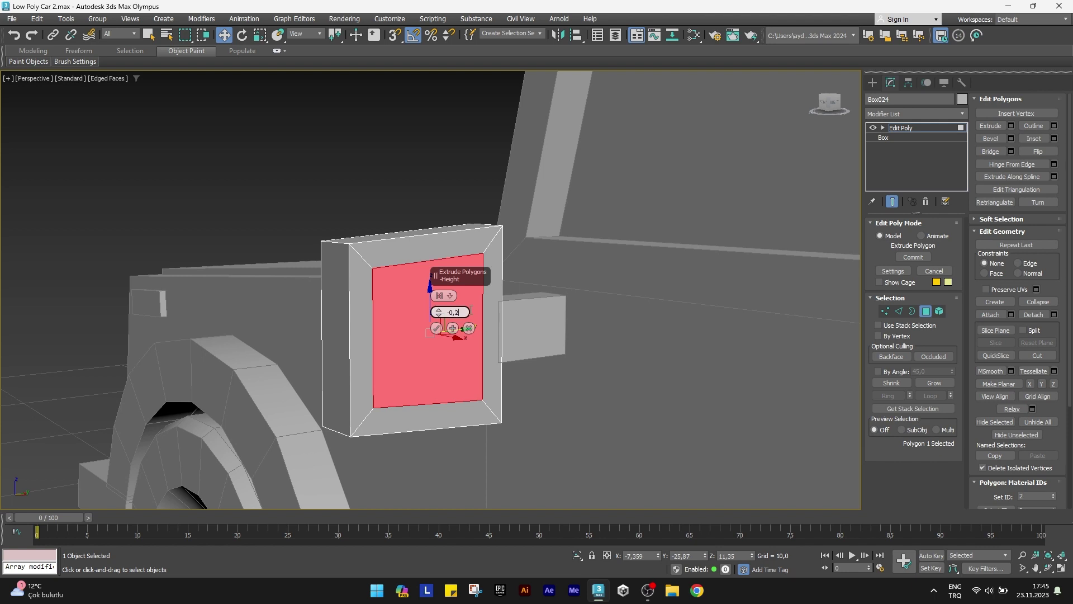
Extrude the inset face inward by -0,25 and exit Polygon mode
{"action": "type", "text": "5"}
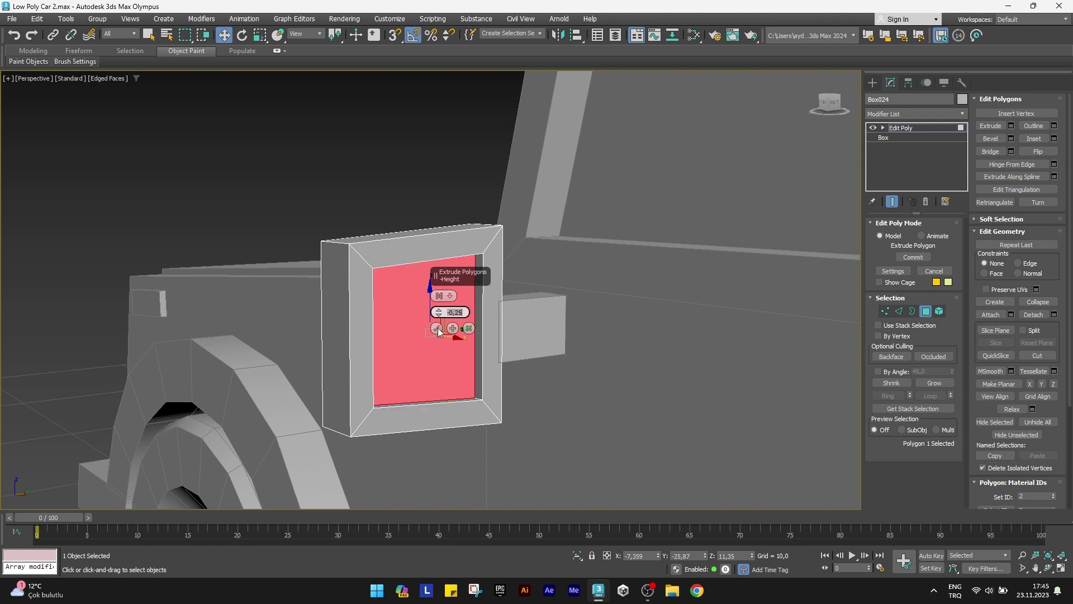
{"action": "left_click", "coordinate": [436, 328]}
{"action": "middle_click_drag", "start_coordinate": [437, 330], "coordinate": [513, 354], "text": "alt"}
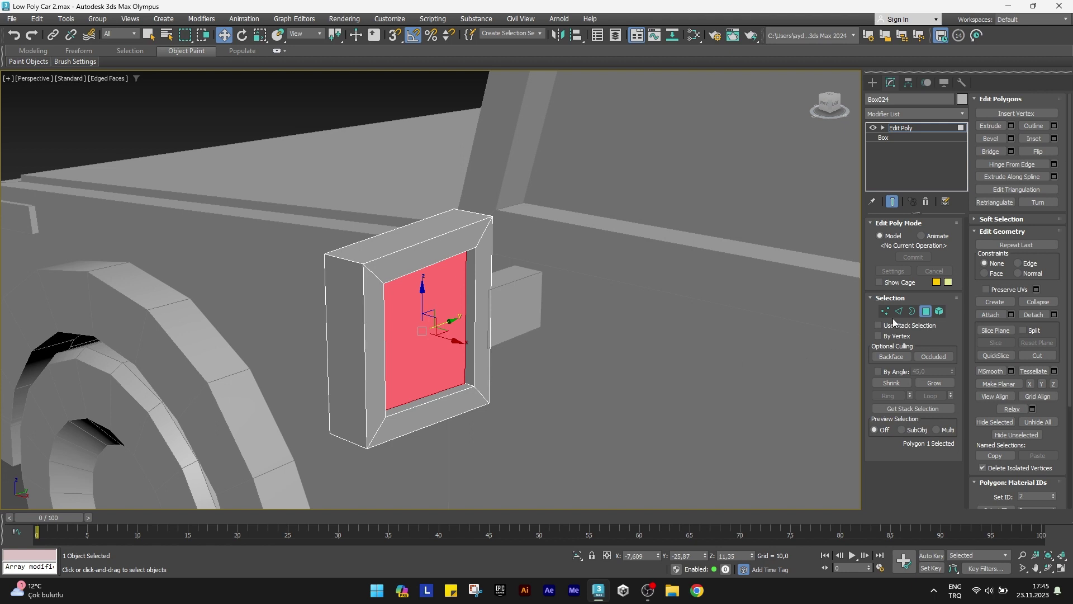
{"action": "left_click", "coordinate": [922, 317]}
{"action": "middle_click_drag", "start_coordinate": [441, 335], "coordinate": [452, 346], "text": "alt"}
Shift the mirror box slightly along X
{"action": "key", "text": "e"}
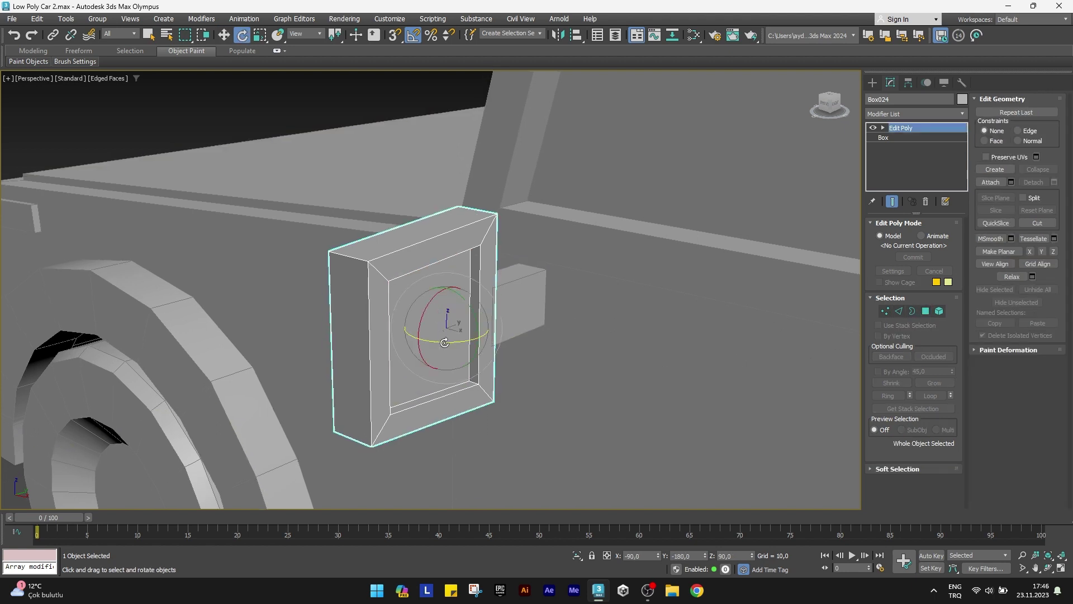
{"action": "key", "text": "w"}
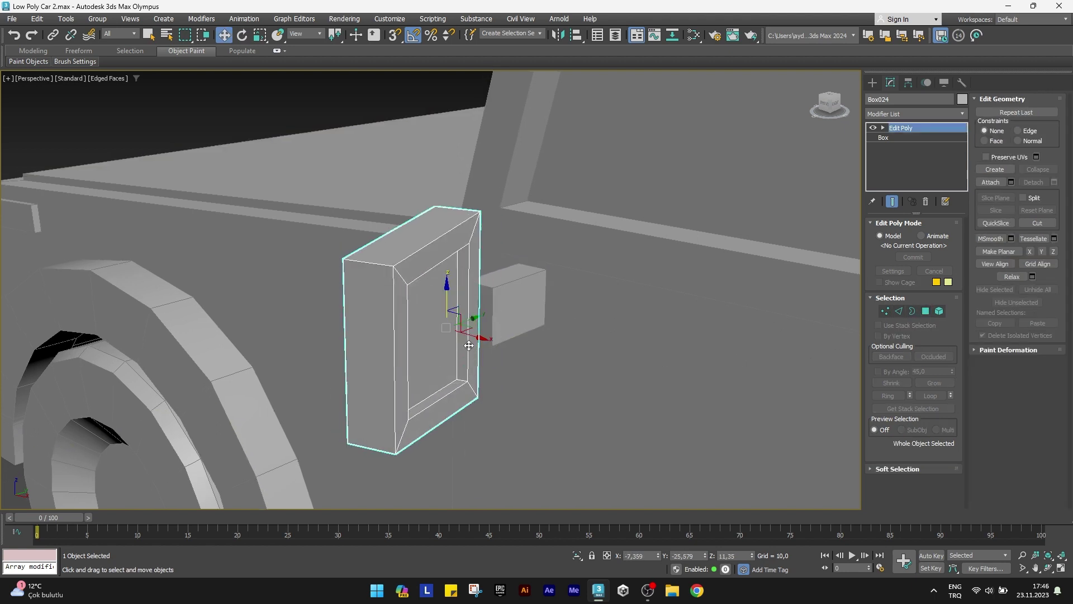
{"action": "left_click_drag", "start_coordinate": [471, 339], "coordinate": [487, 341]}
{"action": "mouse_move", "coordinate": [487, 341]}
{"action": "middle_mouse_down", "text": "alt"}
{"action": "mouse_move", "coordinate": [616, 334]}
{"action": "mouse_move", "coordinate": [569, 342]}
{"action": "middle_mouse_up", "text": "alt"}
{"action": "scroll", "coordinate": [569, 342], "scroll_direction": "down", "scroll_amount": 3}
Select the mirror and mount boxes and clone them as a Copy to the jeep's other side
{"action": "left_click", "coordinate": [358, 327], "text": "ctrl"}
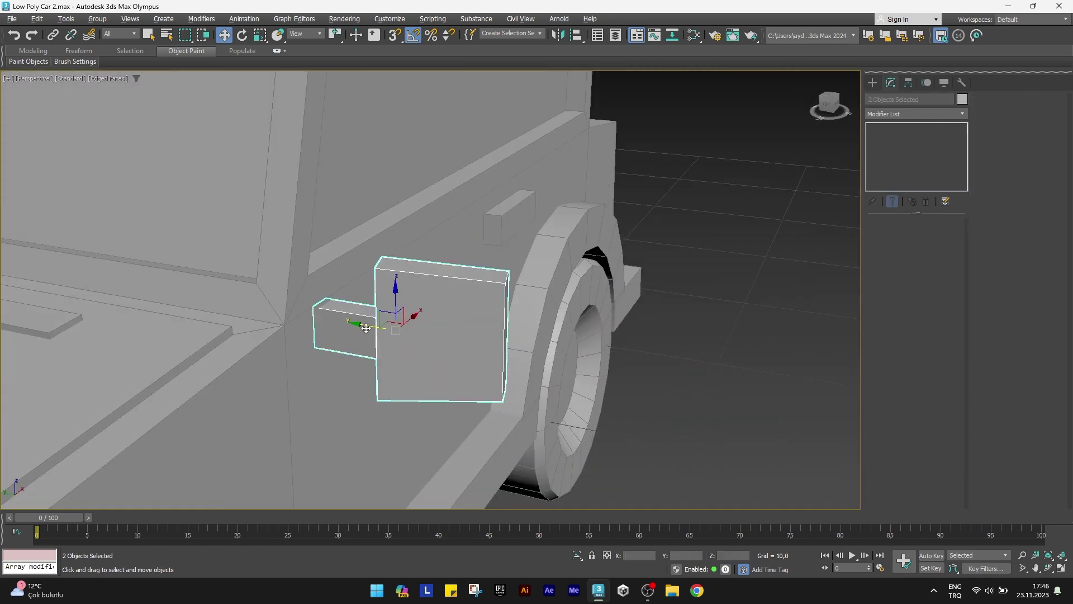
{"action": "mouse_move", "coordinate": [397, 305]}
{"action": "middle_mouse_down", "text": "alt"}
{"action": "mouse_move", "coordinate": [486, 319]}
{"action": "mouse_move", "coordinate": [454, 327]}
{"action": "middle_mouse_up", "text": "alt"}
{"action": "scroll", "coordinate": [420, 307], "scroll_direction": "down", "scroll_amount": 10}
{"action": "scroll", "coordinate": [487, 320], "scroll_direction": "down", "scroll_amount": 5}
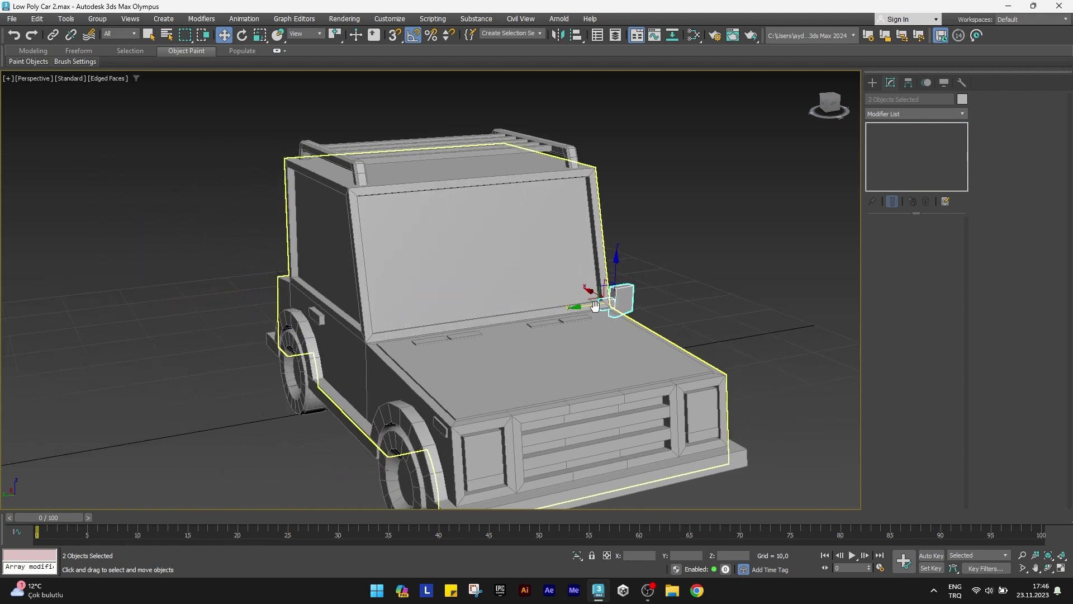
{"action": "left_click_drag", "start_coordinate": [454, 327], "coordinate": [289, 349], "text": "shift"}
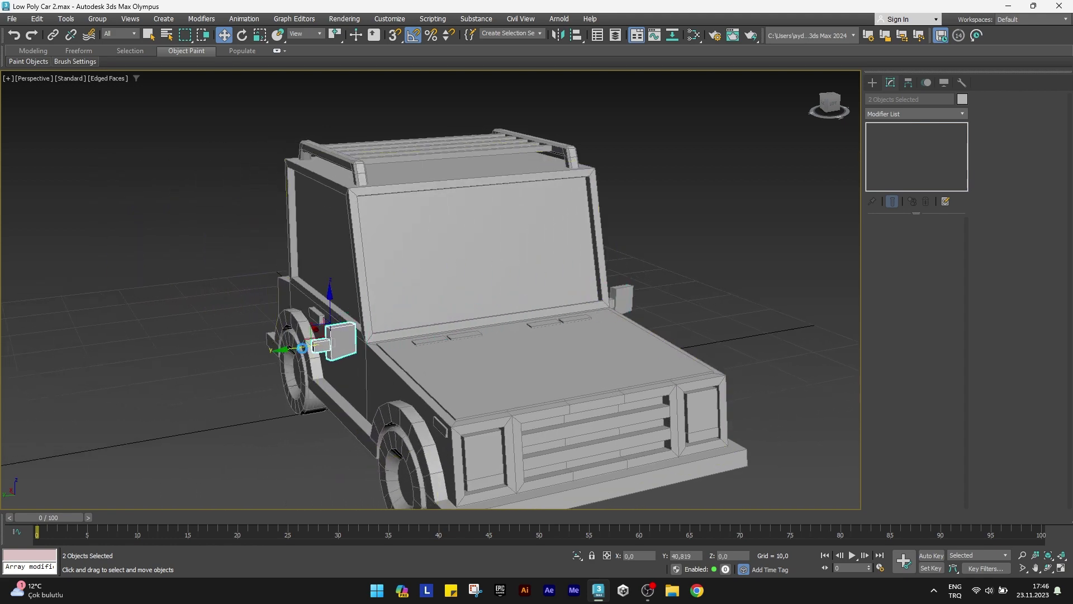
{"action": "key", "text": "Return"}
Rotate the copied boxes 180° on X and slide them along Y into place
{"action": "scroll", "coordinate": [304, 341], "scroll_direction": "up", "scroll_amount": 5}
{"action": "key", "text": "e"}
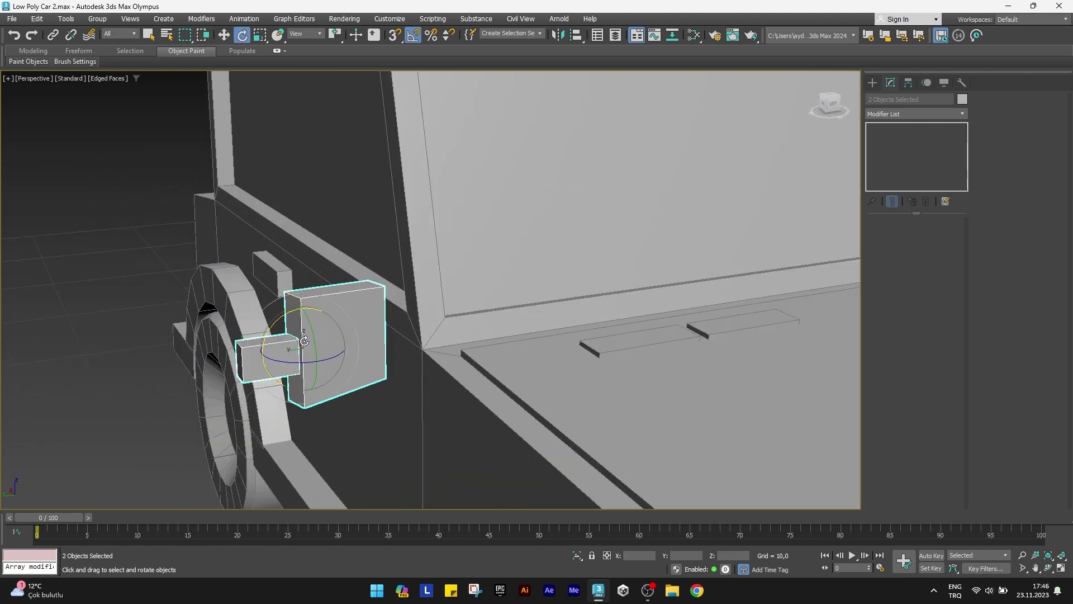
{"action": "left_click_drag", "start_coordinate": [280, 318], "coordinate": [391, 309]}
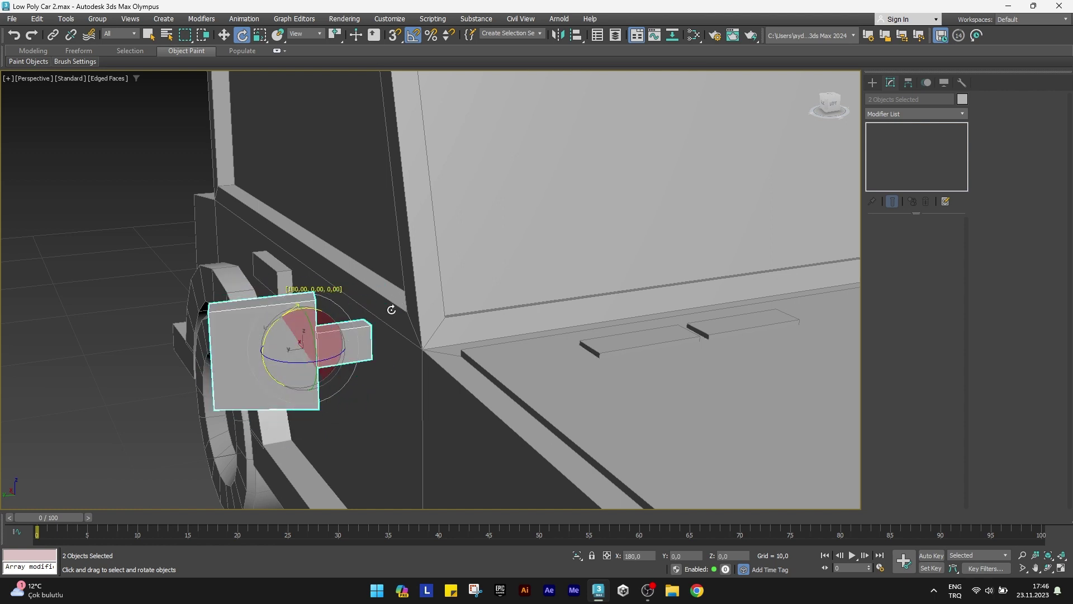
{"action": "key", "text": "w"}
{"action": "scroll", "coordinate": [310, 340], "scroll_direction": "up", "scroll_amount": 3}
{"action": "left_click_drag", "start_coordinate": [224, 378], "coordinate": [306, 389]}
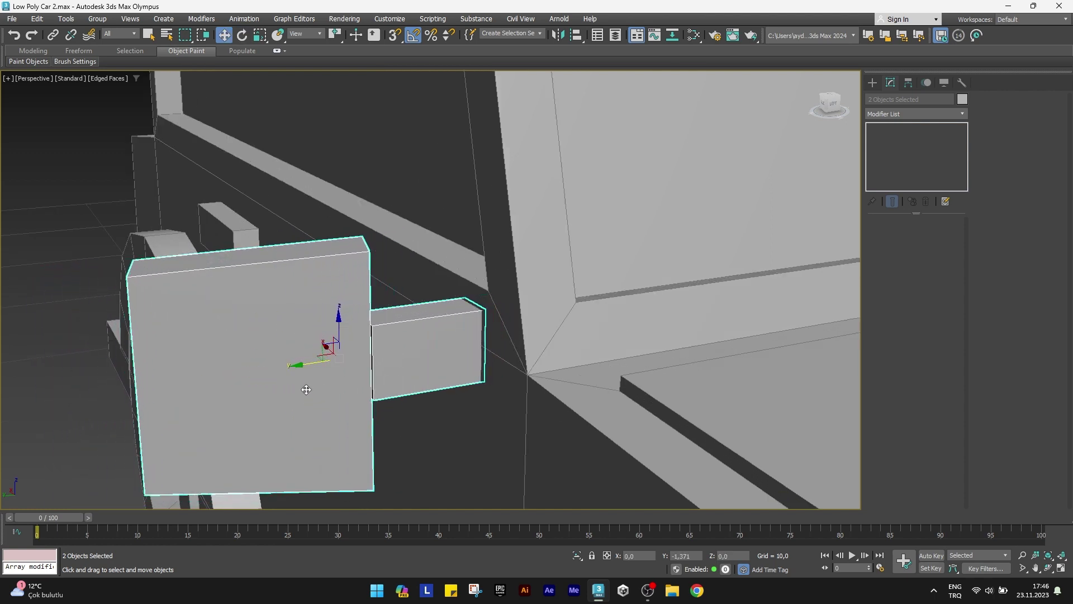
Select the original mirror and mount boxes and nudge them slightly along Y
{"action": "left_click", "coordinate": [296, 377]}
{"action": "mouse_move", "coordinate": [323, 338]}
{"action": "middle_mouse_down", "text": "alt"}
{"action": "mouse_move", "coordinate": [269, 360]}
{"action": "mouse_move", "coordinate": [382, 300]}
{"action": "middle_mouse_up", "text": "alt"}
{"action": "scroll", "coordinate": [245, 359], "scroll_direction": "down", "scroll_amount": 5}
{"action": "left_click", "coordinate": [369, 341]}
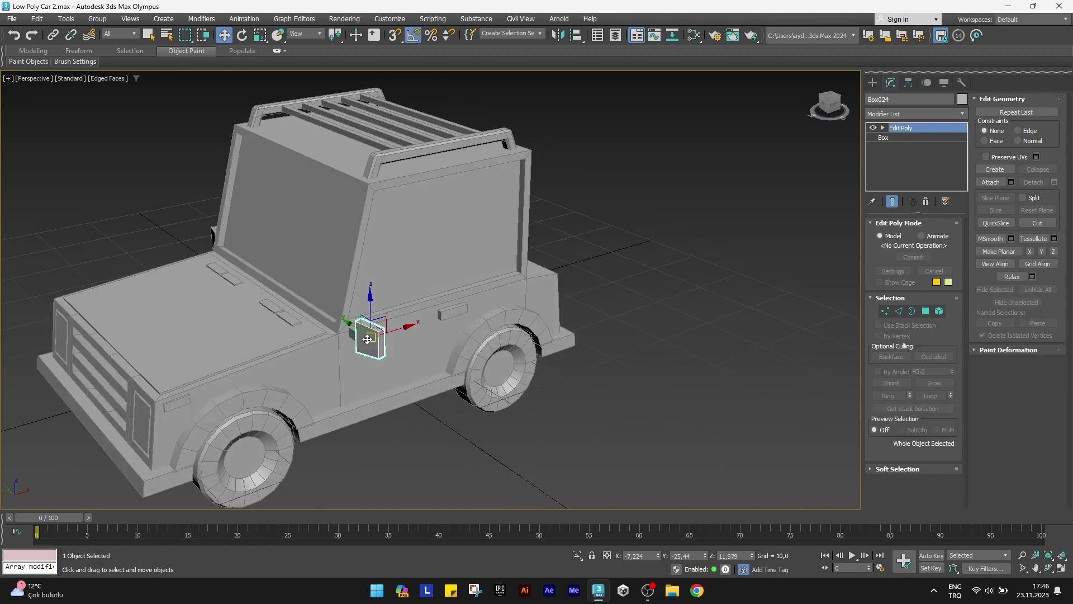
{"action": "scroll", "coordinate": [370, 342], "scroll_direction": "up", "scroll_amount": 10}
{"action": "middle_click_drag", "start_coordinate": [463, 345], "coordinate": [323, 344], "text": "alt"}
{"action": "left_click", "coordinate": [322, 344], "text": "ctrl"}
{"action": "left_click_drag", "start_coordinate": [380, 345], "coordinate": [384, 350]}
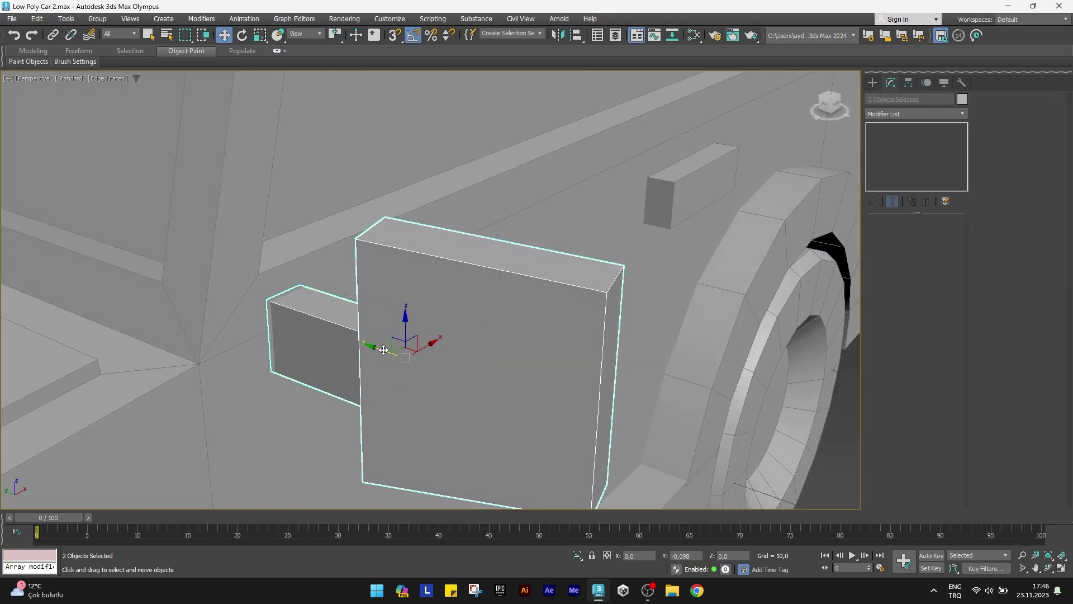